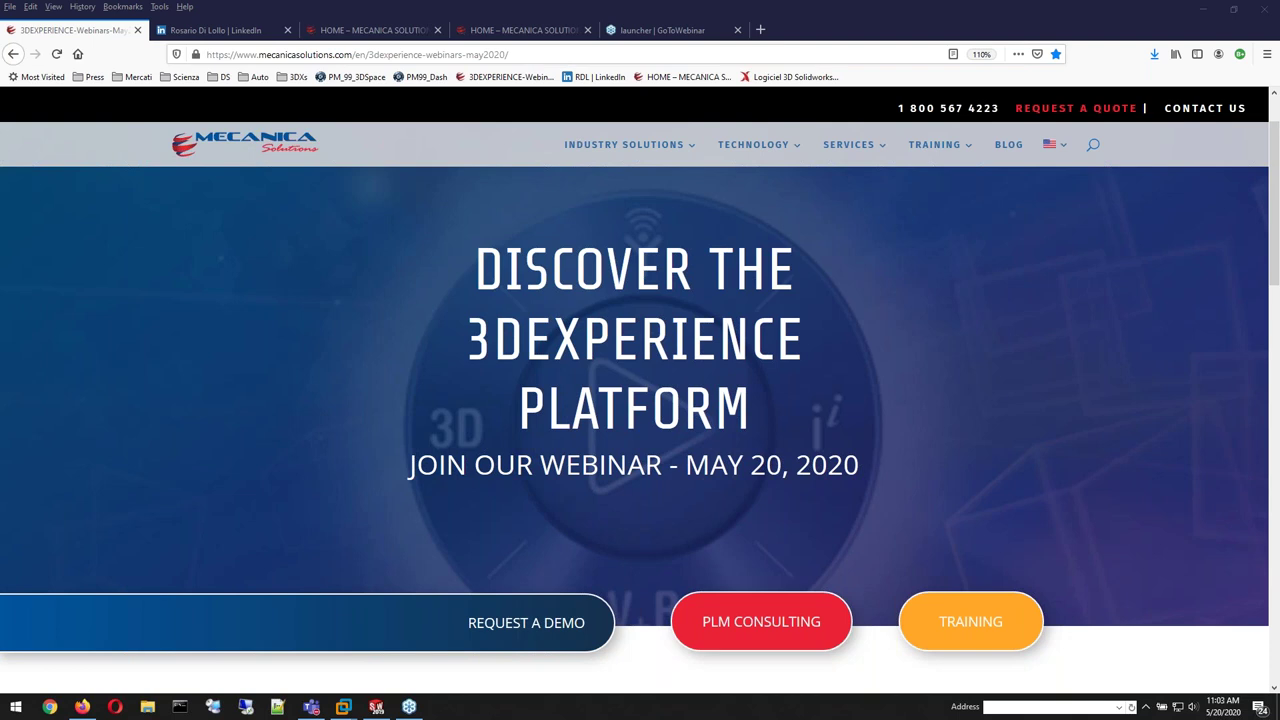
# Step: Scroll up and down through the Mecanica webinar page to review its content
pyautogui.scroll(-3, 781, 490)
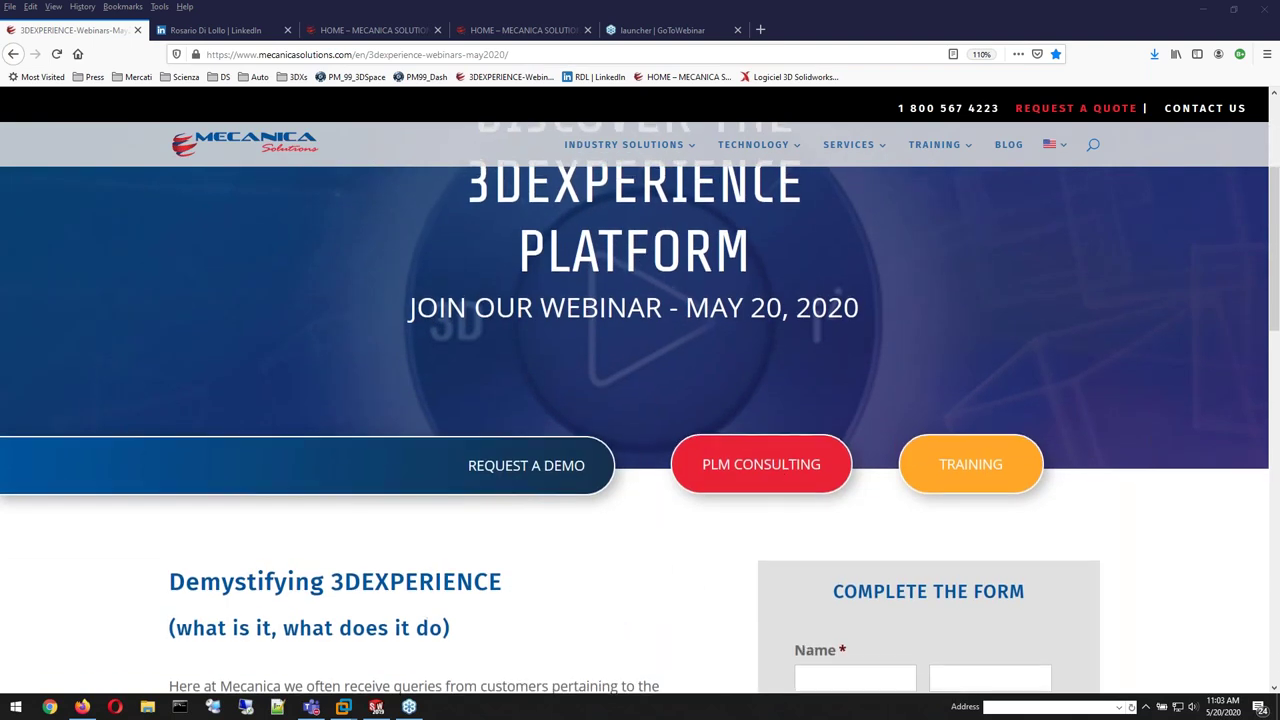
pyautogui.scroll(3, 640, 400)
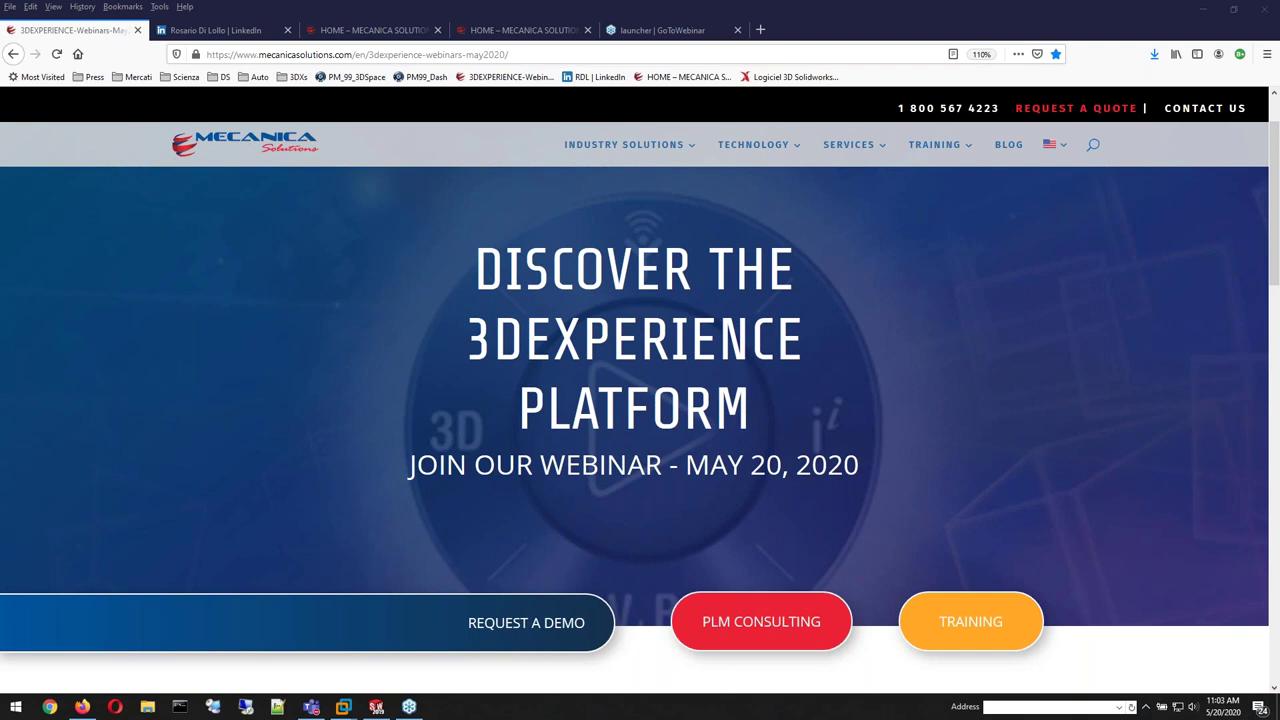
pyautogui.scroll(-2, 1262, 426)
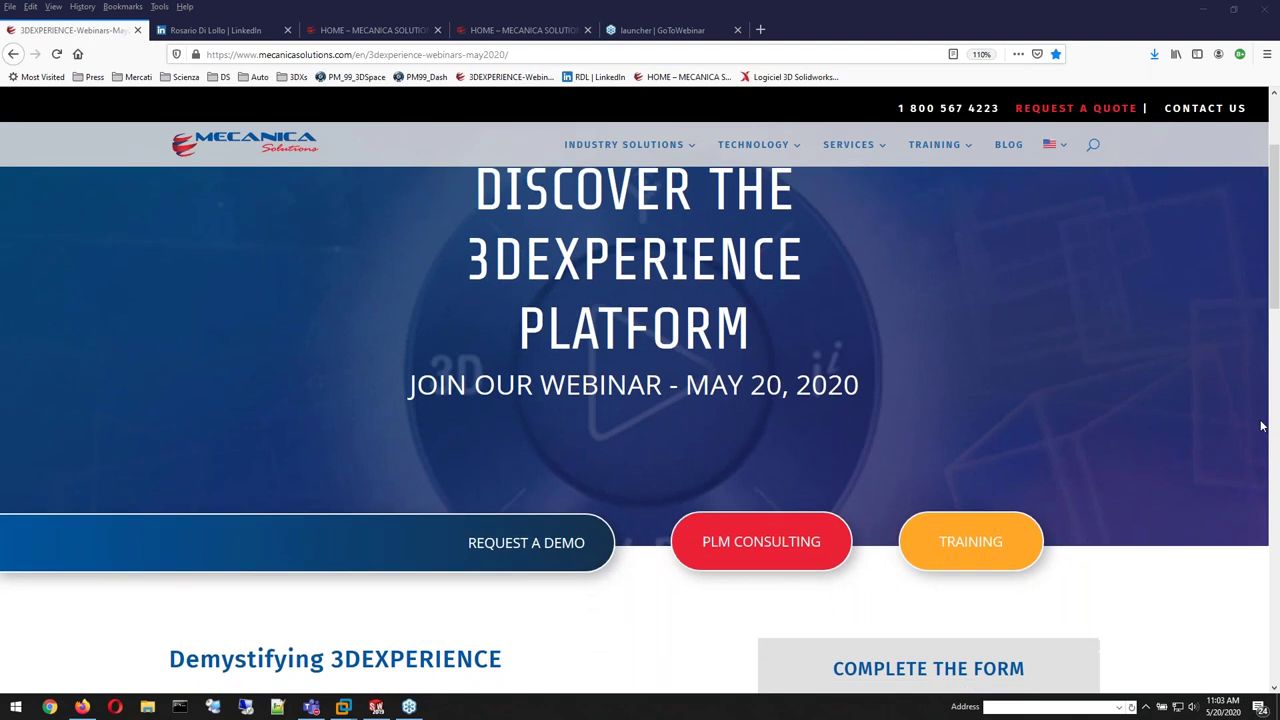
pyautogui.scroll(-3, 1262, 426)
pyautogui.scroll(-3, 1262, 426)
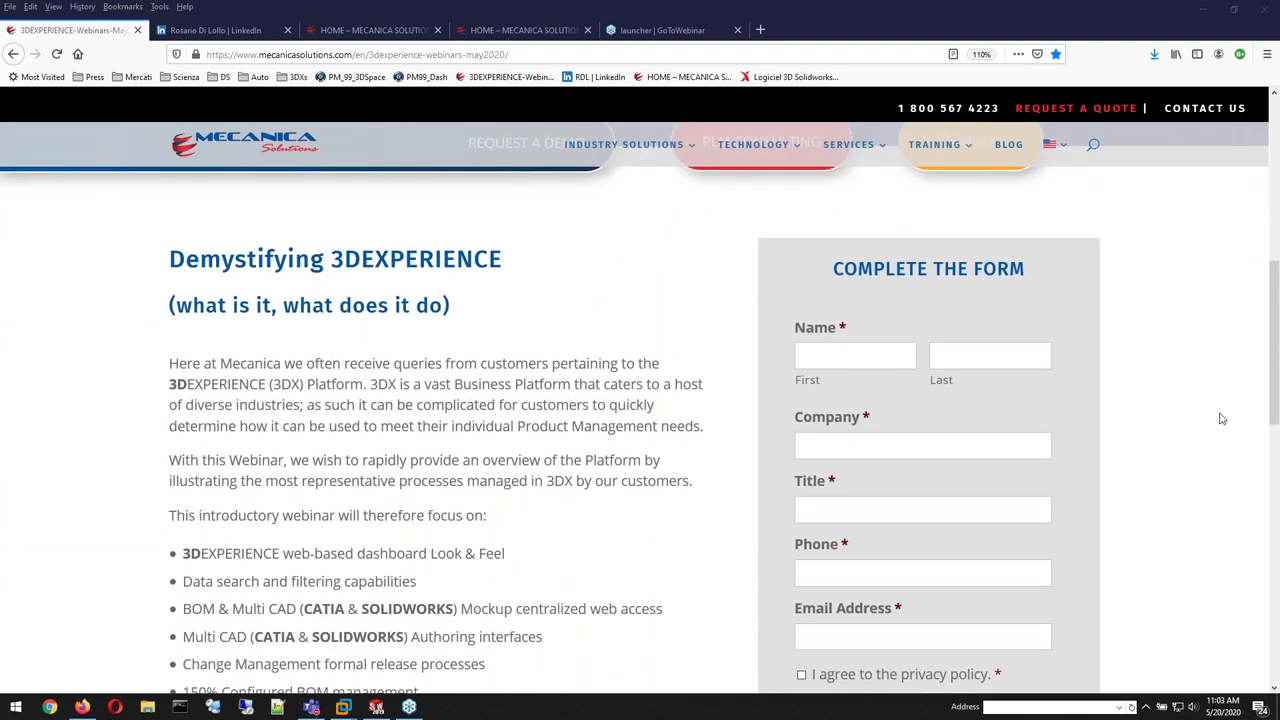
pyautogui.scroll(-2, 1218, 418)
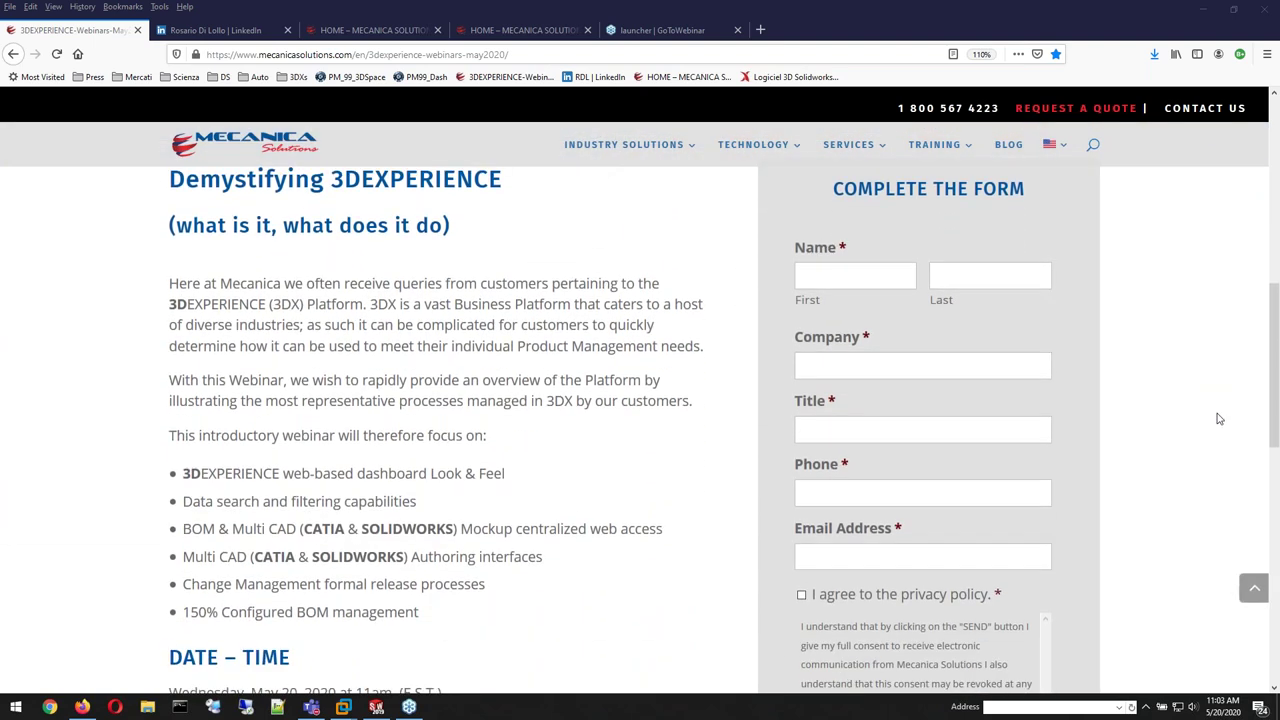
pyautogui.scroll(2, 1218, 418)
pyautogui.scroll(2, 1218, 418)
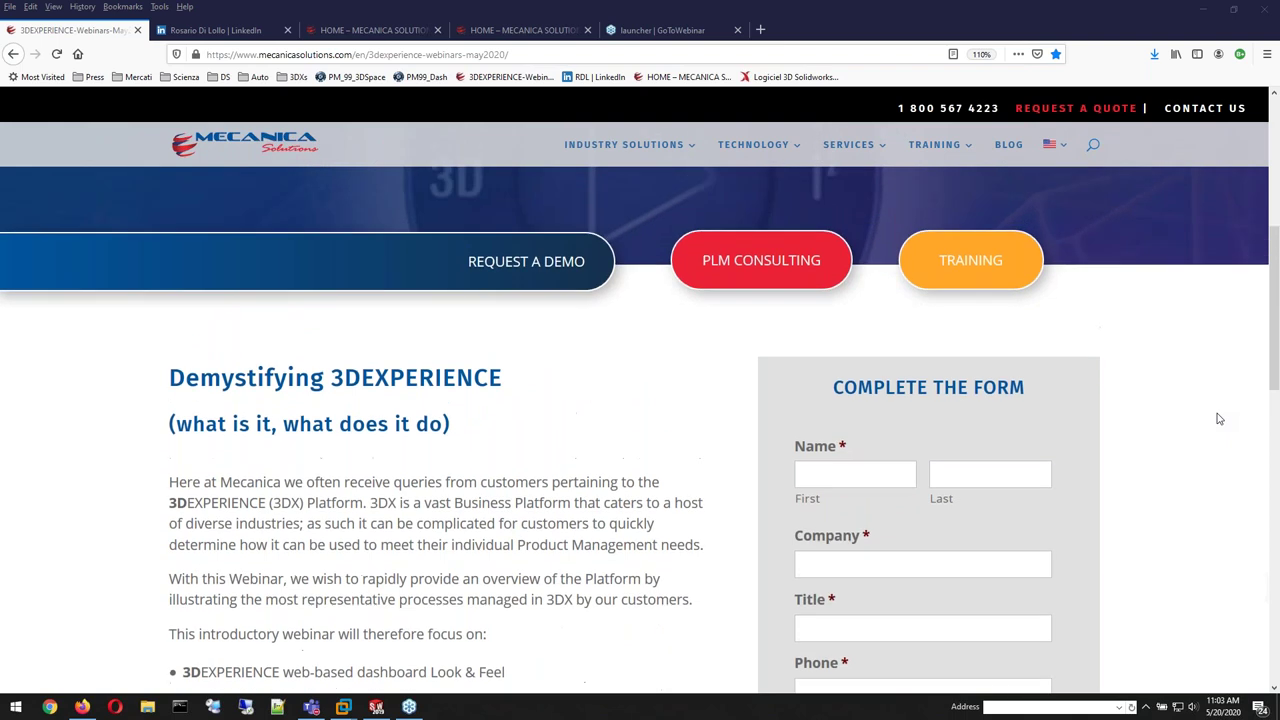
pyautogui.scroll(3, 1218, 418)
pyautogui.scroll(1, 1218, 418)
pyautogui.scroll(2, 1218, 418)
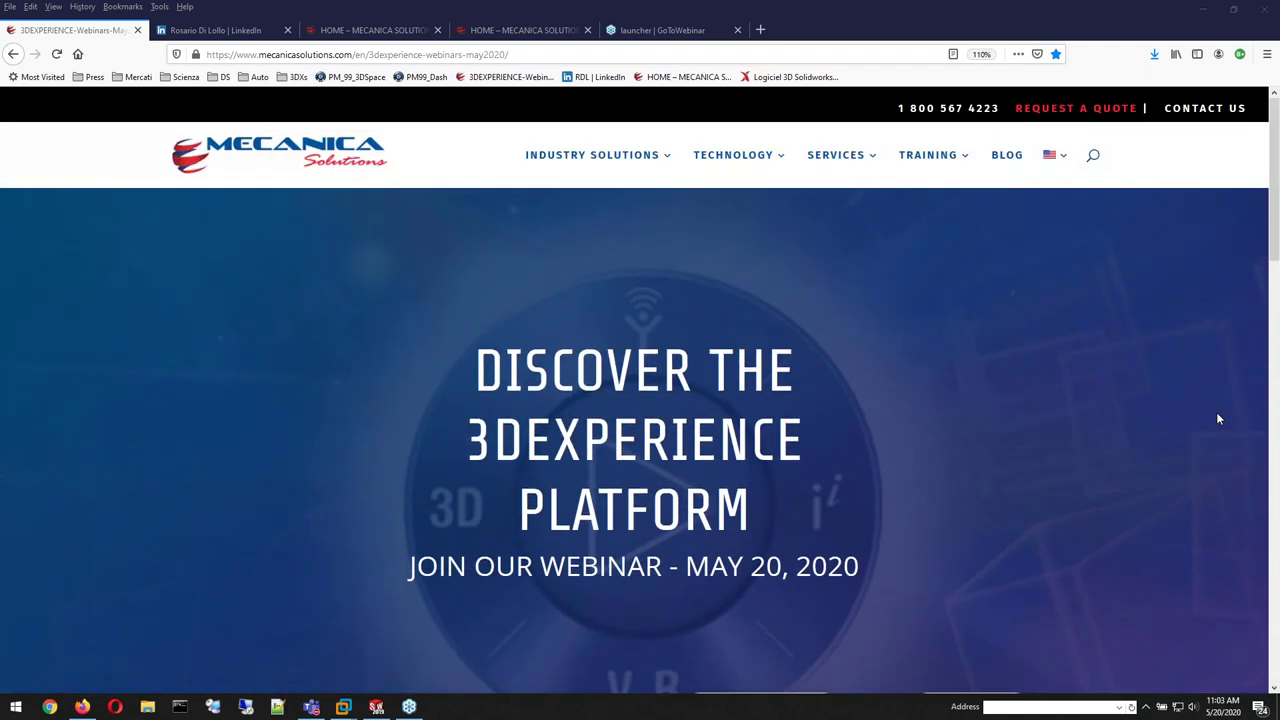
pyautogui.scroll(-1, 1218, 418)
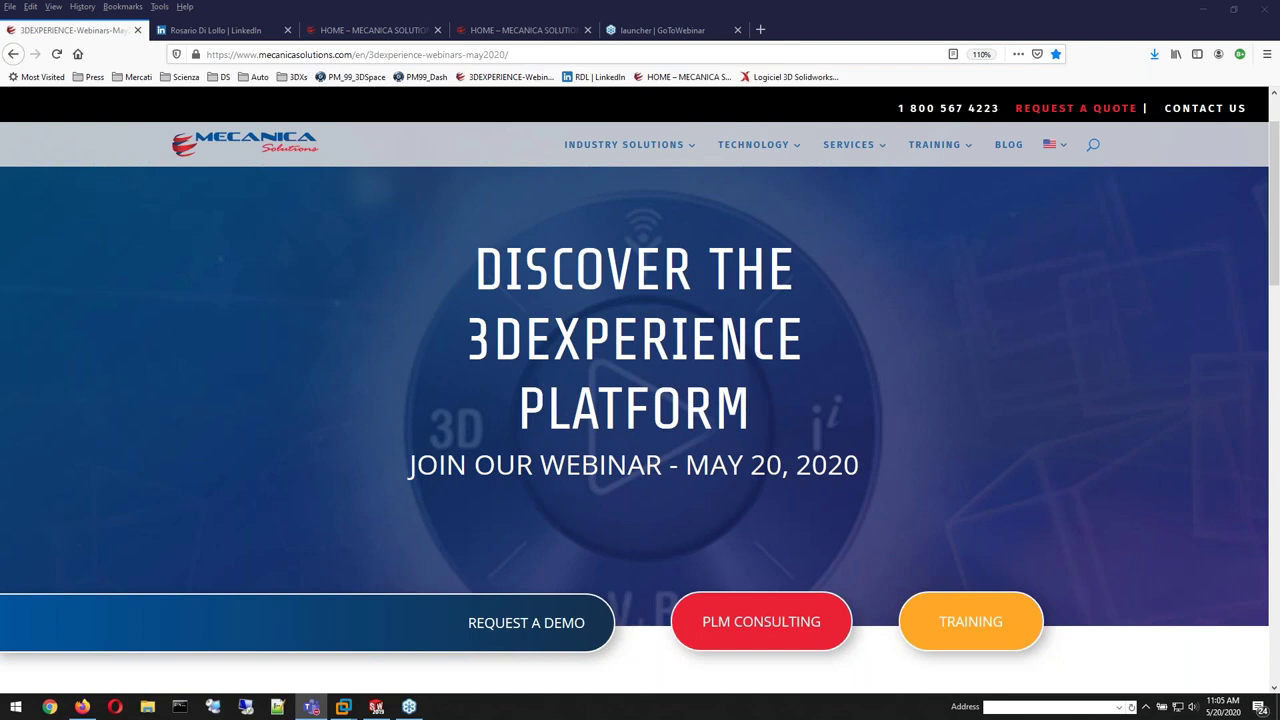
# Step: Scroll to the webinar's topic bullet list and highlight it several times to point it out
pyautogui.scroll(-2, 365, 485)
pyautogui.scroll(-3, 365, 485)
pyautogui.scroll(-2, 366, 488)
pyautogui.scroll(-2, 365, 488)
pyautogui.moveTo(190, 313)
pyautogui.mouseDown()
pyautogui.moveTo(350, 366)
pyautogui.moveTo(425, 468)
pyautogui.mouseUp()
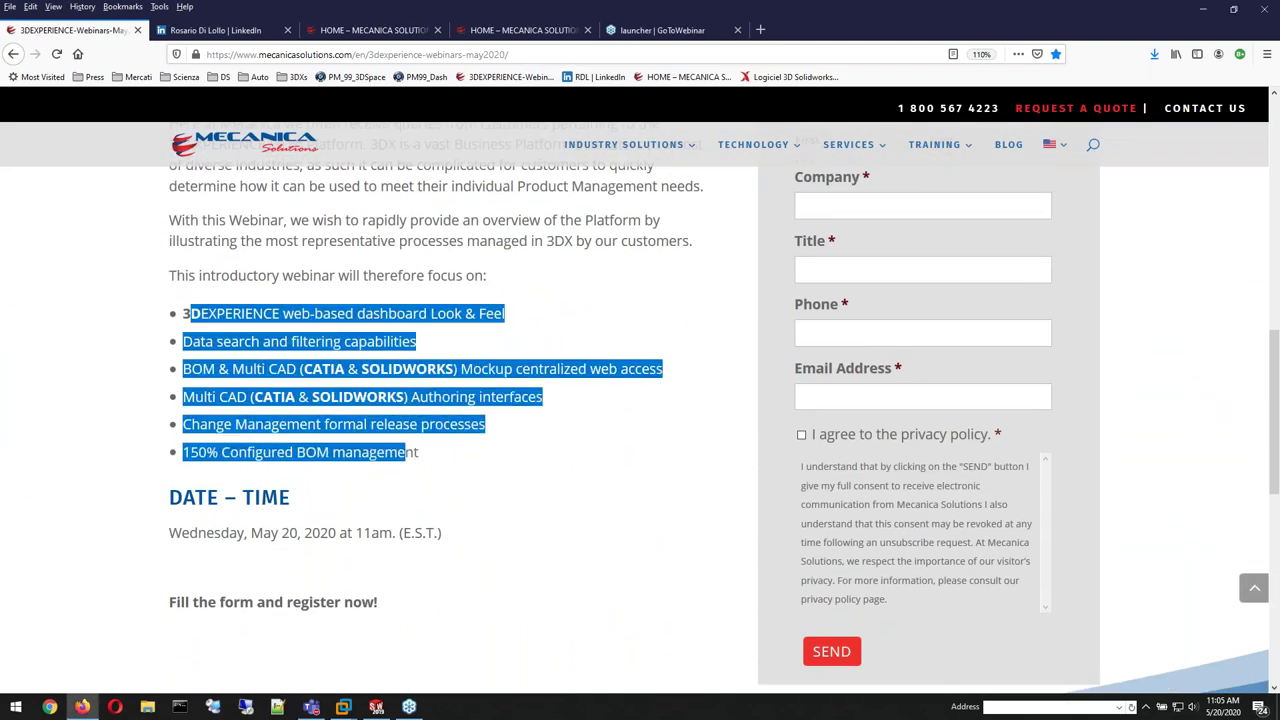
pyautogui.click(419, 464)
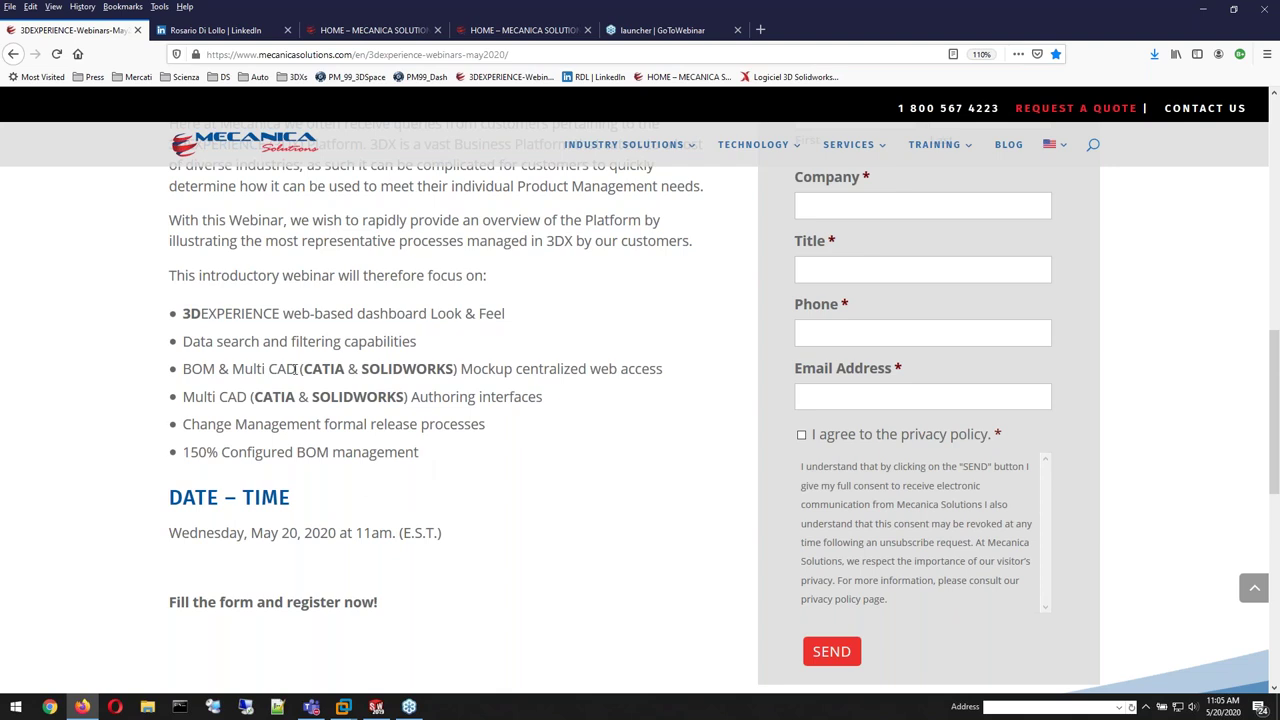
pyautogui.moveTo(180, 314); pyautogui.dragTo(428, 464)
pyautogui.click(430, 467)
pyautogui.moveTo(191, 313)
pyautogui.mouseDown()
pyautogui.moveTo(298, 342)
pyautogui.moveTo(425, 465)
pyautogui.mouseUp()
pyautogui.click(432, 466)
# Step: Highlight part of the page address, then switch to the LinkedIn profile tab
pyautogui.moveTo(352, 54); pyautogui.dragTo(236, 56)
pyautogui.click(100, 297)
pyautogui.click(222, 32)
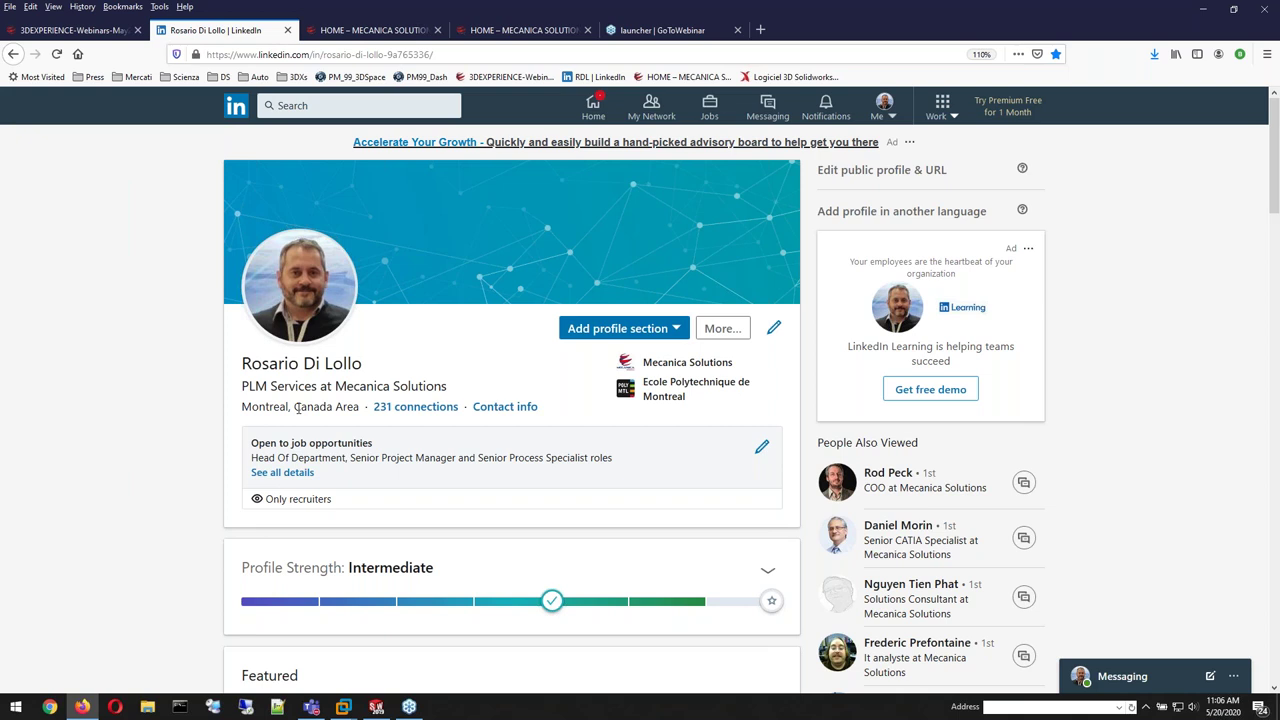
# Step: Switch to the Mecanica Solutions homepage tab
pyautogui.click(350, 31)
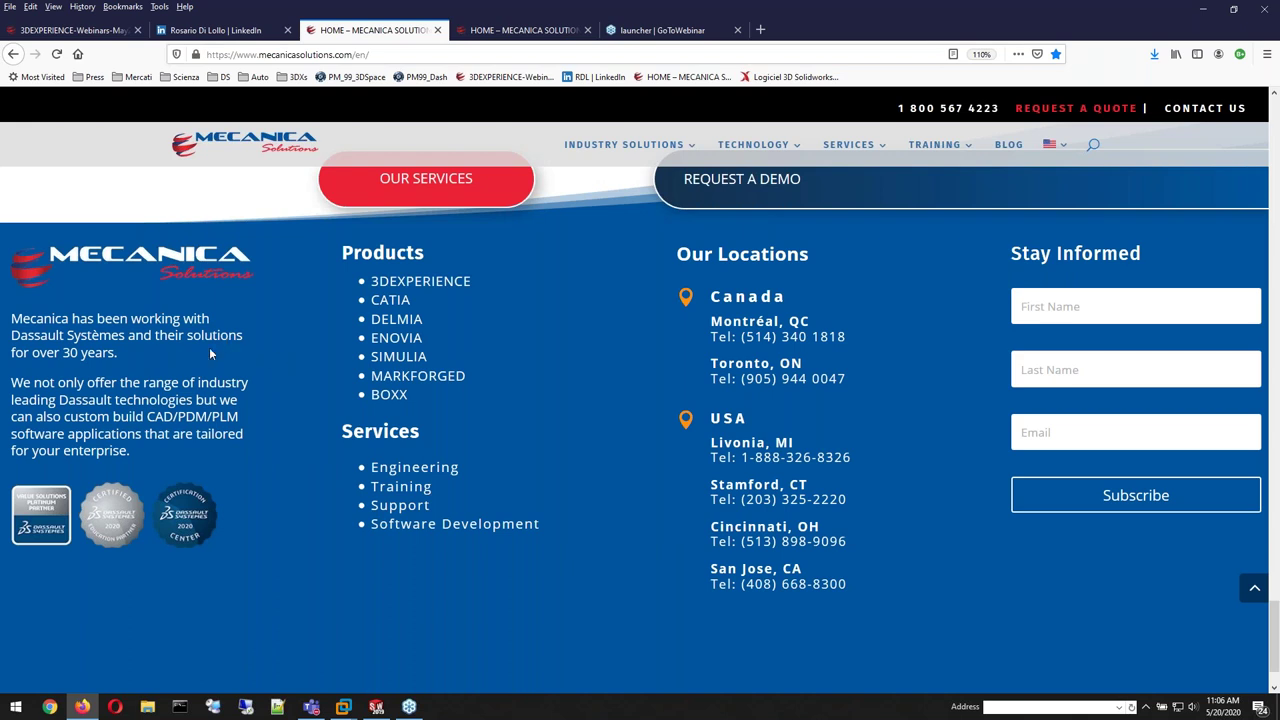
# Step: Highlight the 'over 30 years' claim and the list of products in the homepage footer
pyautogui.moveTo(25, 350); pyautogui.dragTo(118, 352)
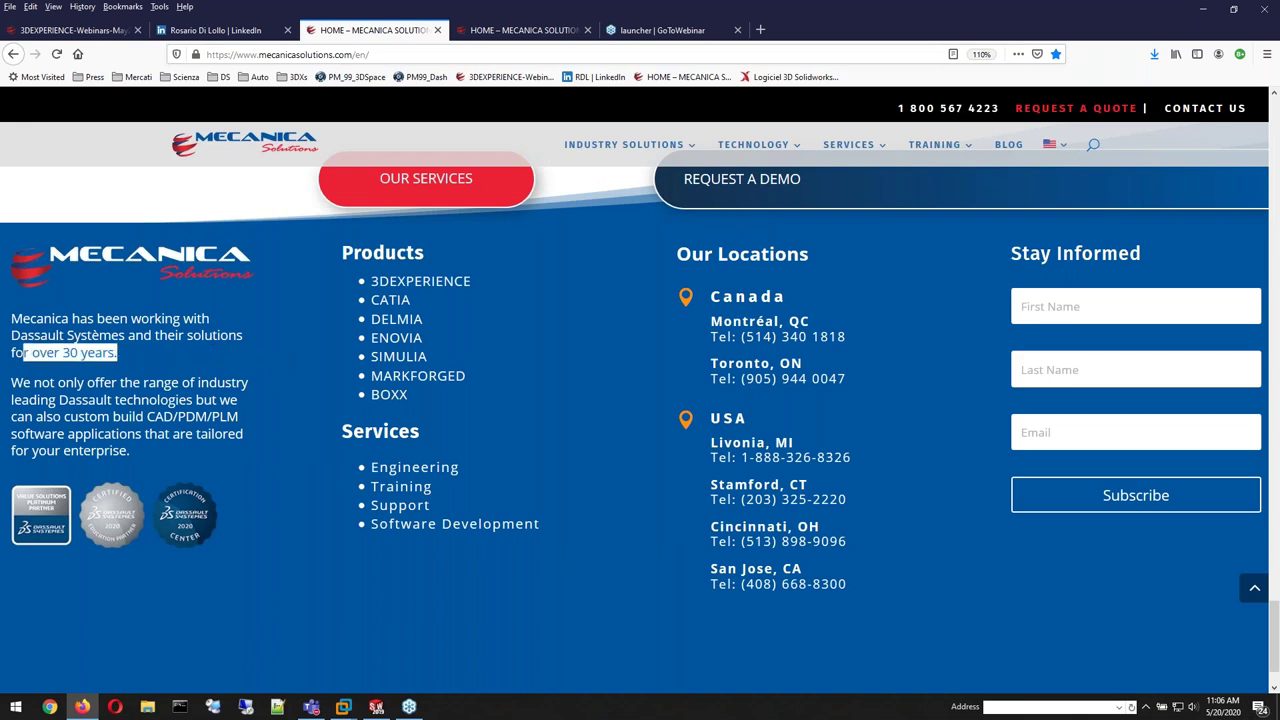
pyautogui.click(269, 338)
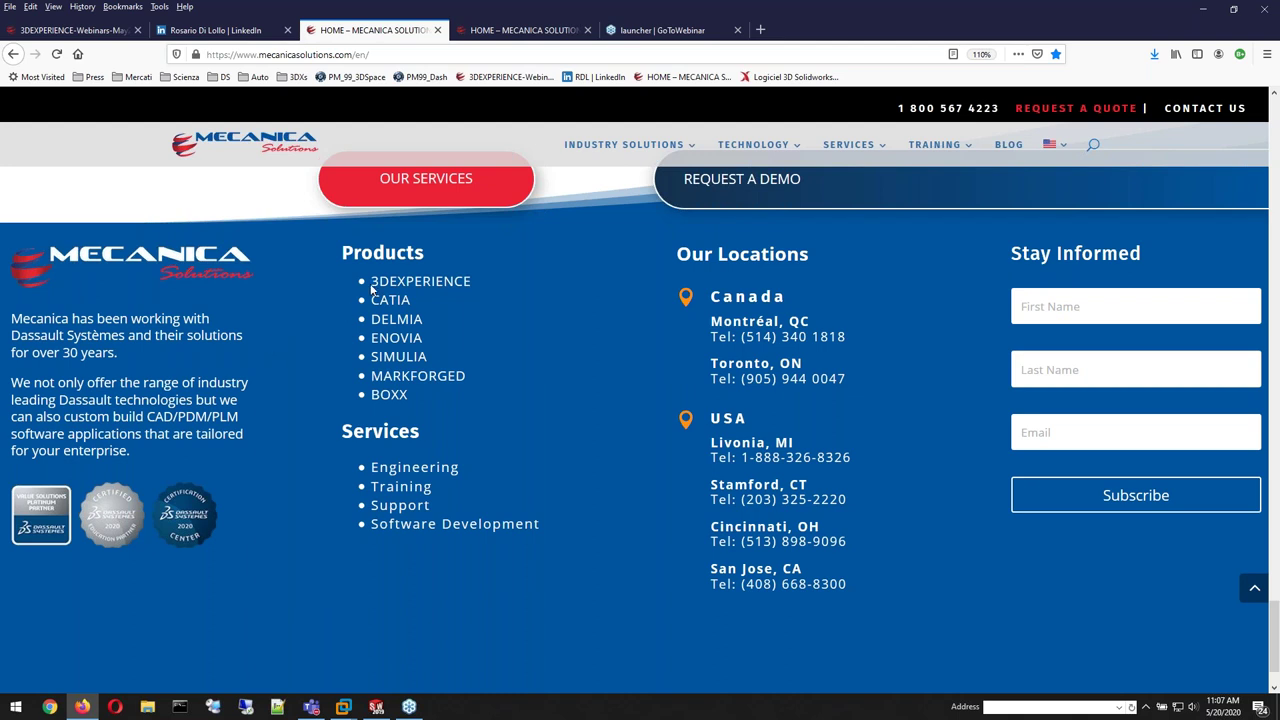
pyautogui.moveTo(371, 281)
pyautogui.mouseDown()
pyautogui.moveTo(407, 395)
pyautogui.moveTo(437, 366)
pyautogui.mouseUp()
# Step: Close the GoToWebinar launcher tab and load the company's 3DEXPERIENCE login page in a new tab
pyautogui.click(484, 35)
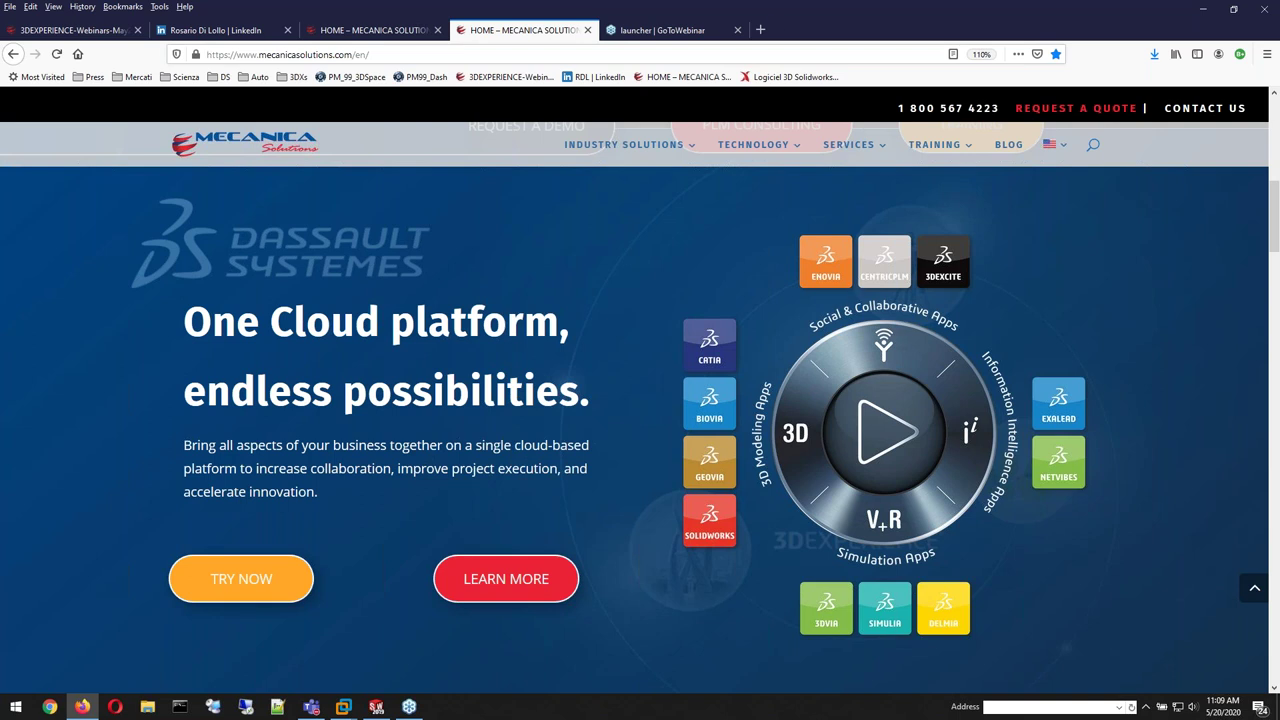
pyautogui.click(739, 30)
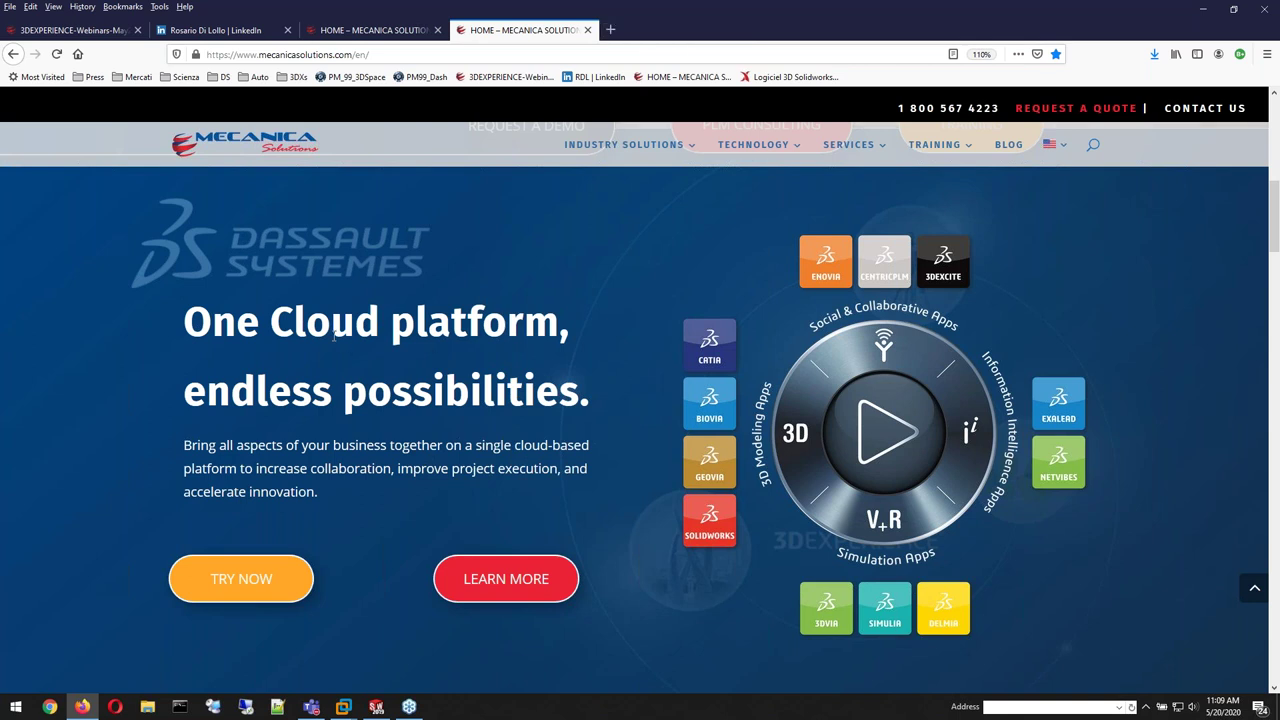
pyautogui.click(610, 29)
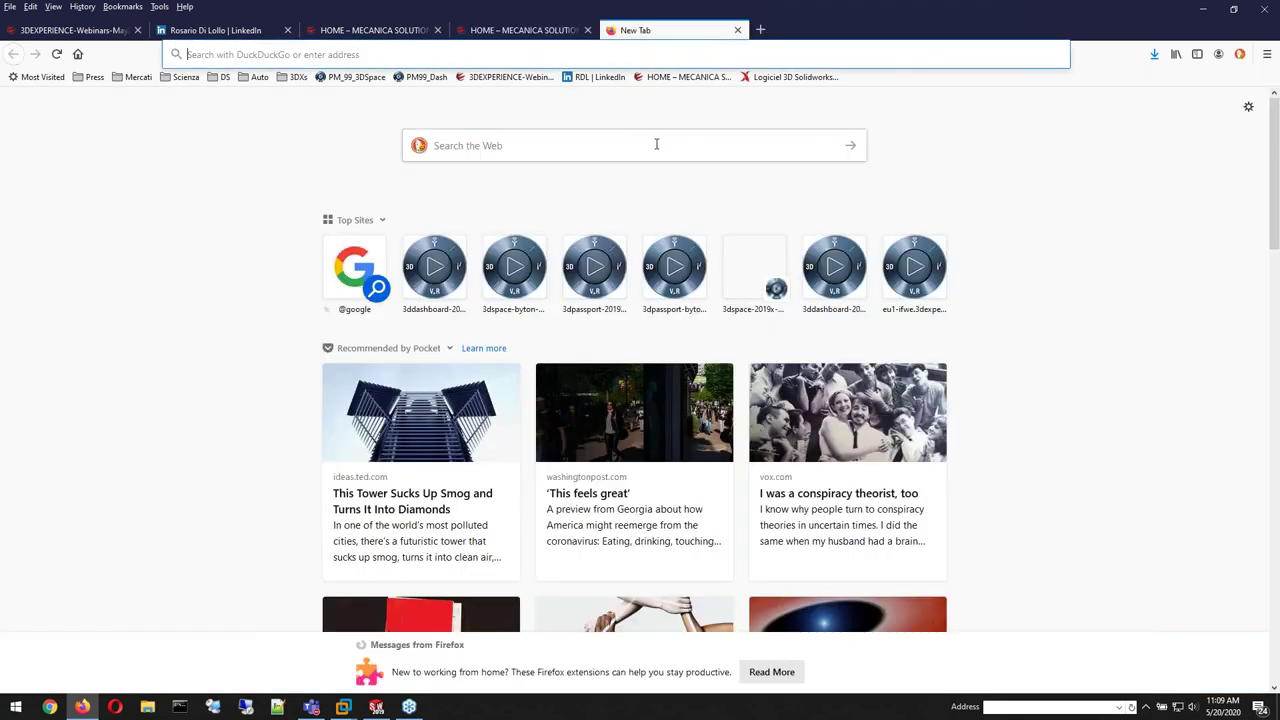
pyautogui.click(427, 80)
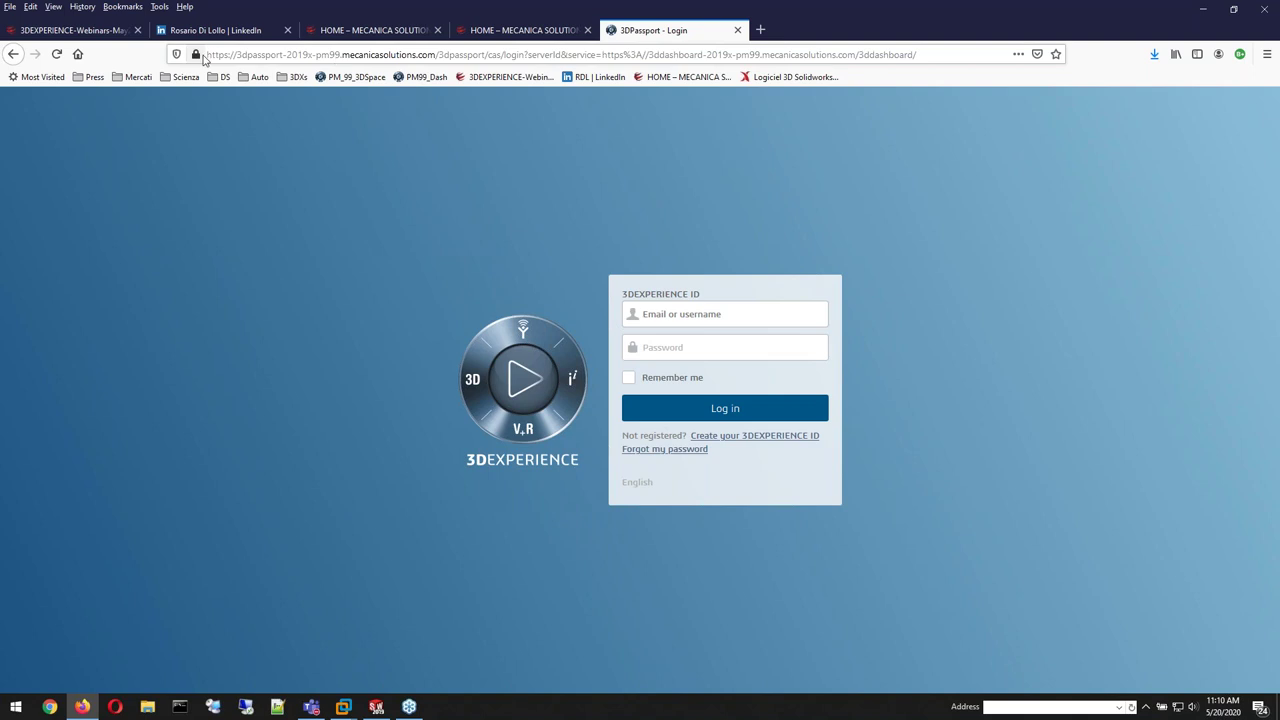
# Step: Sign in to 3DEXPERIENCE with the saved username and login, then bring up the roles and apps list
pyautogui.click(736, 312)
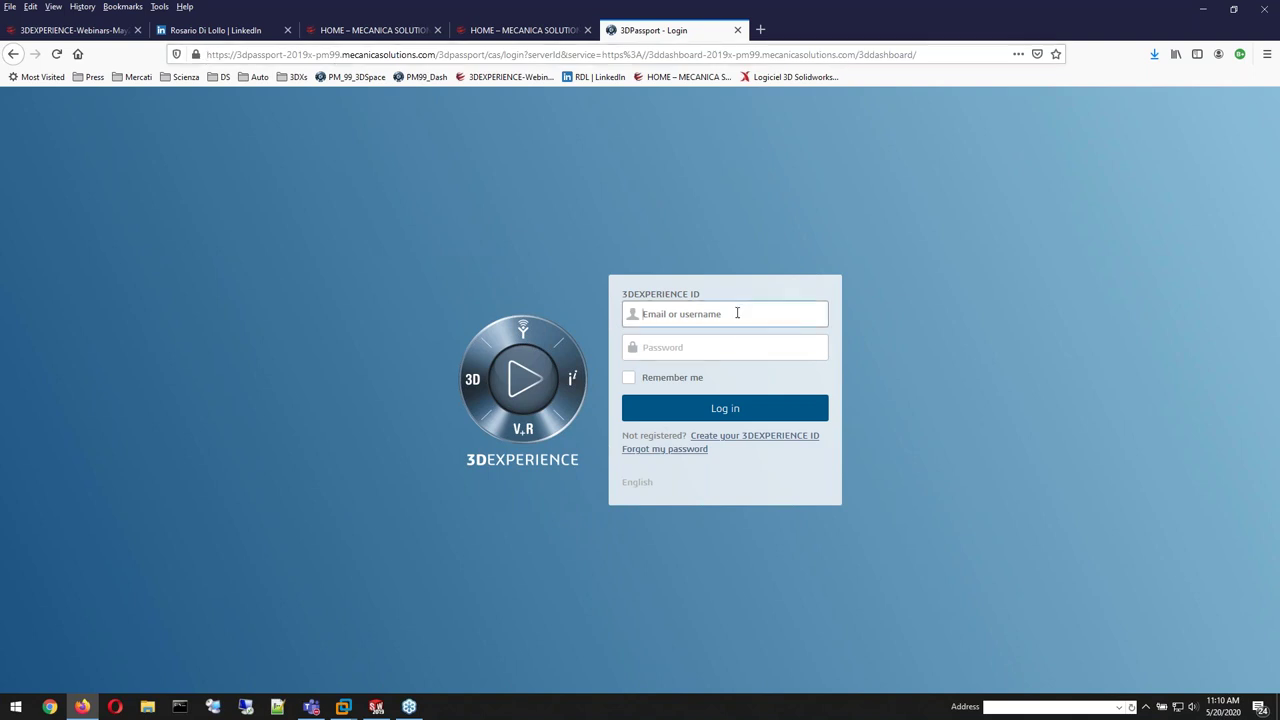
pyautogui.click(736, 313)
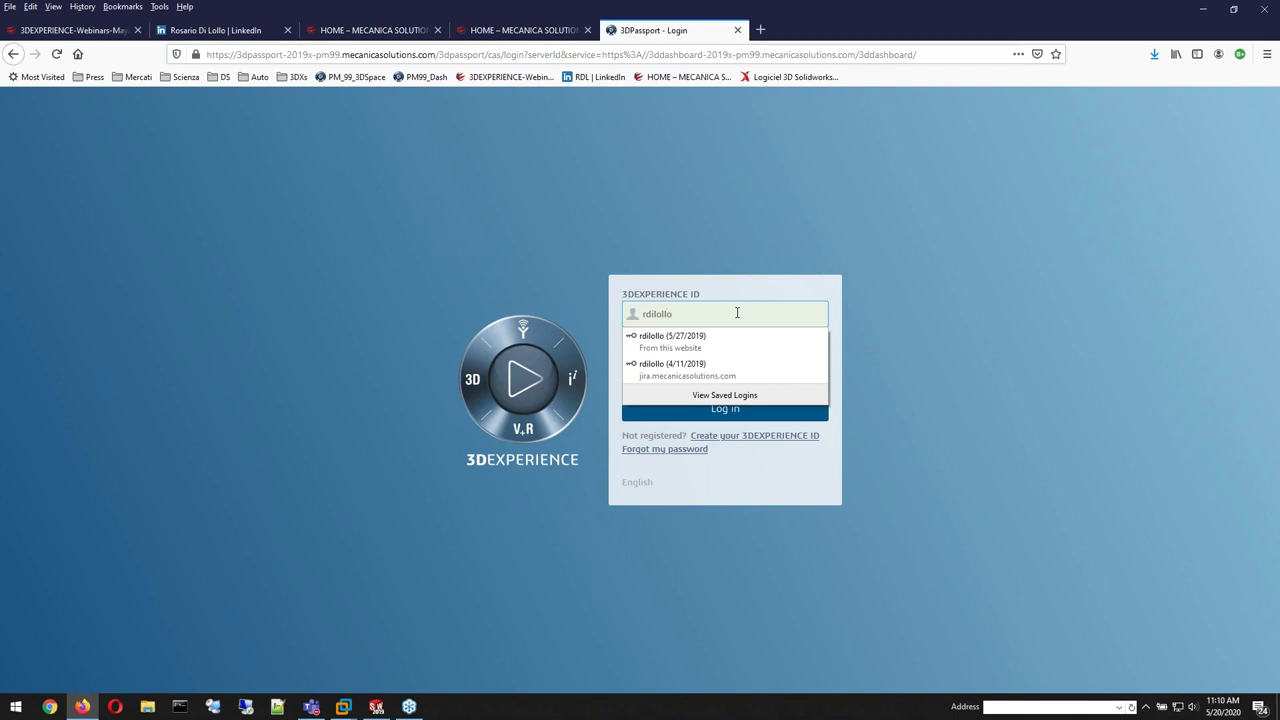
pyautogui.click(726, 338)
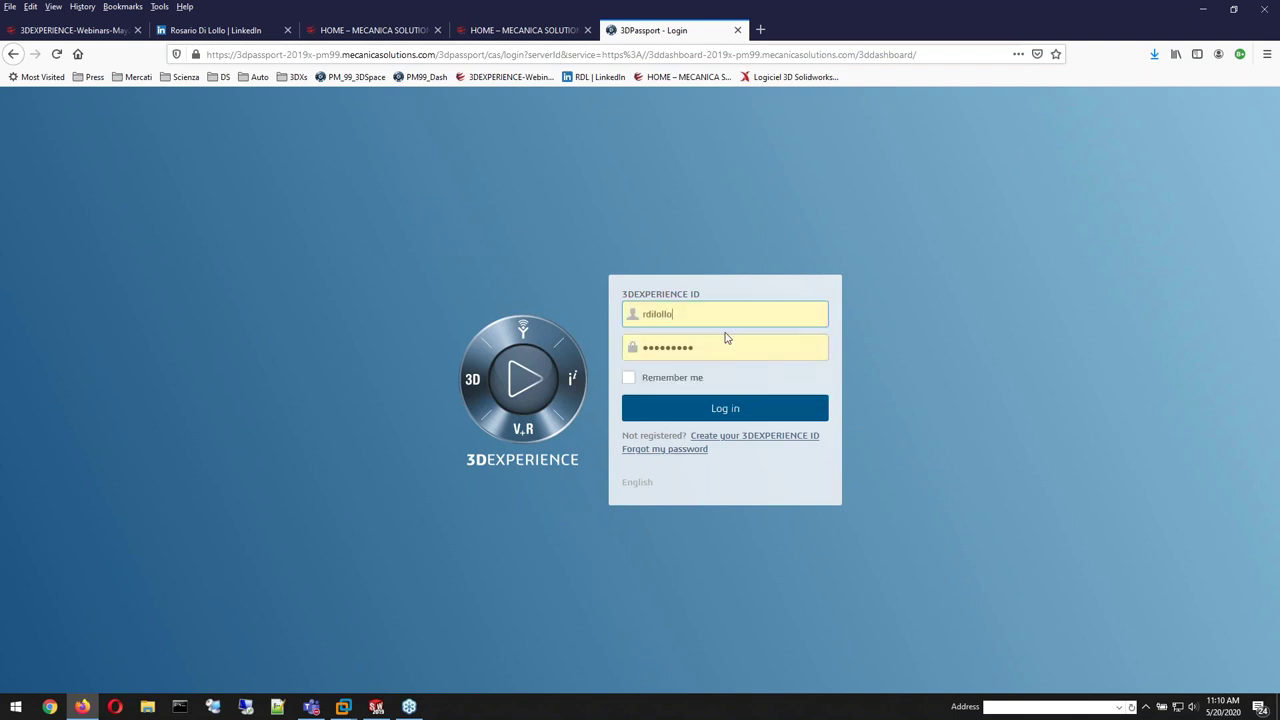
pyautogui.click(726, 409)
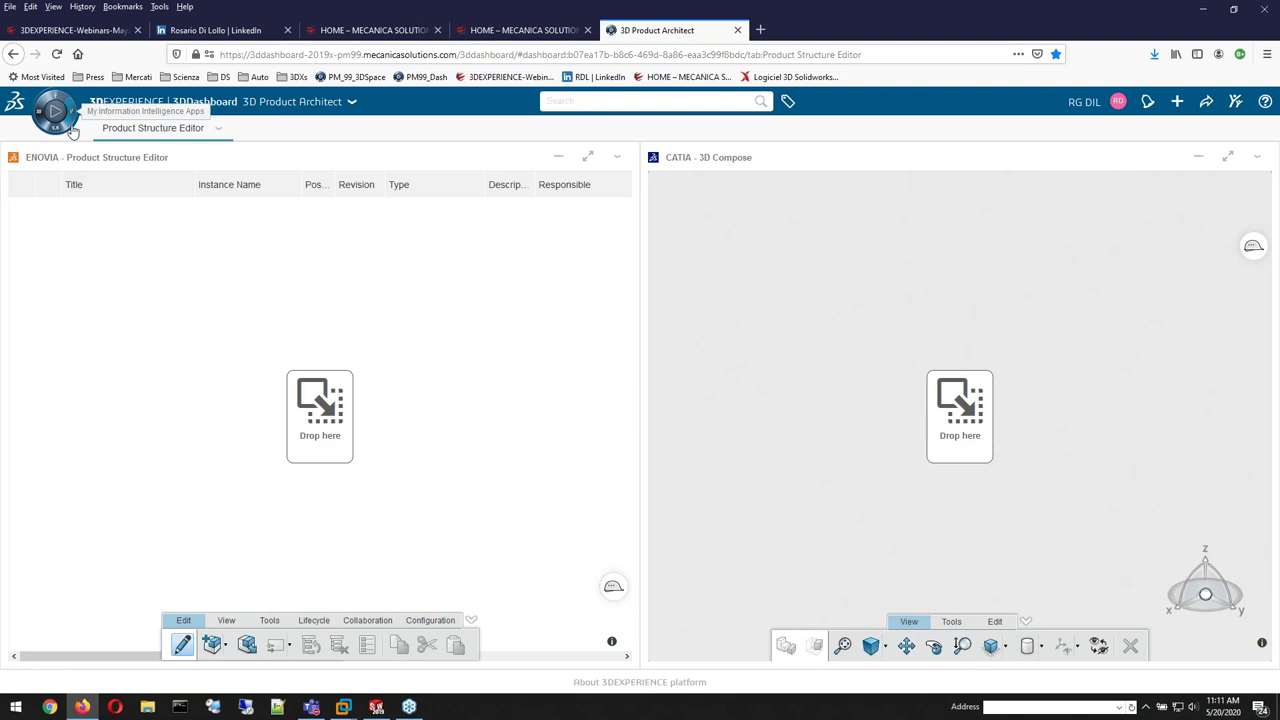
pyautogui.click(44, 120)
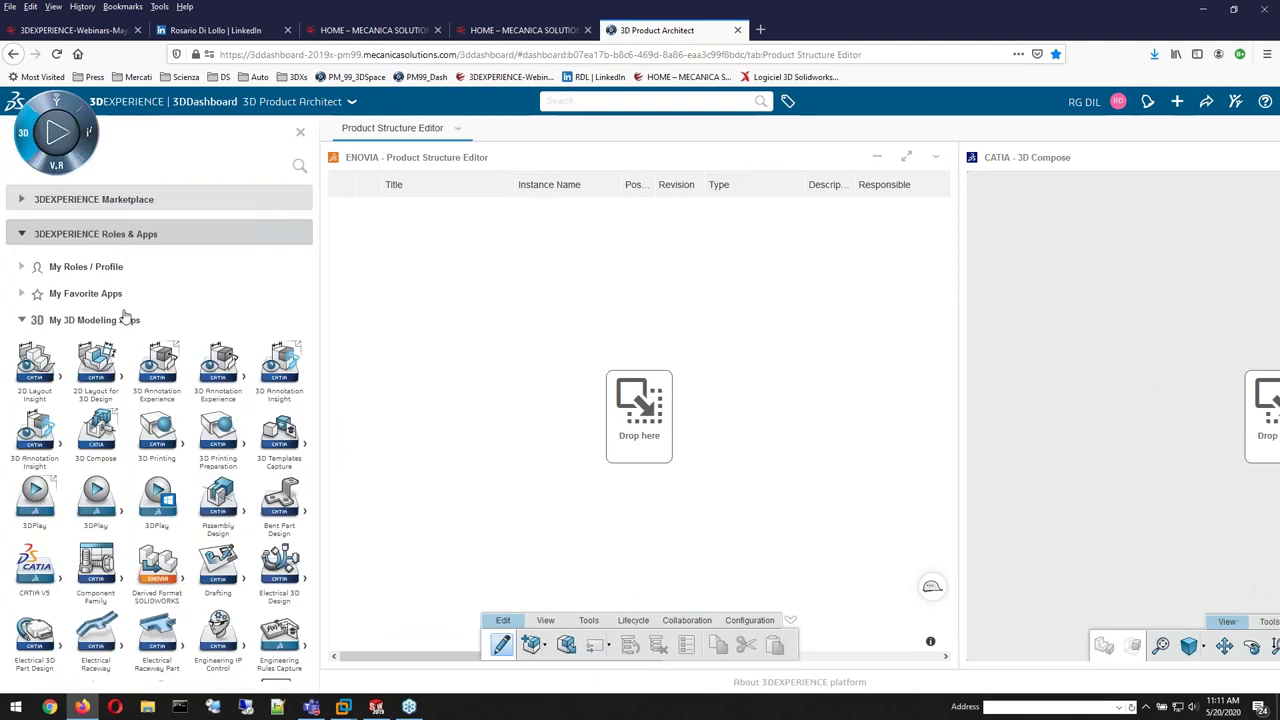
pyautogui.scroll(-1, 123, 343)
pyautogui.scroll(1, 122, 343)
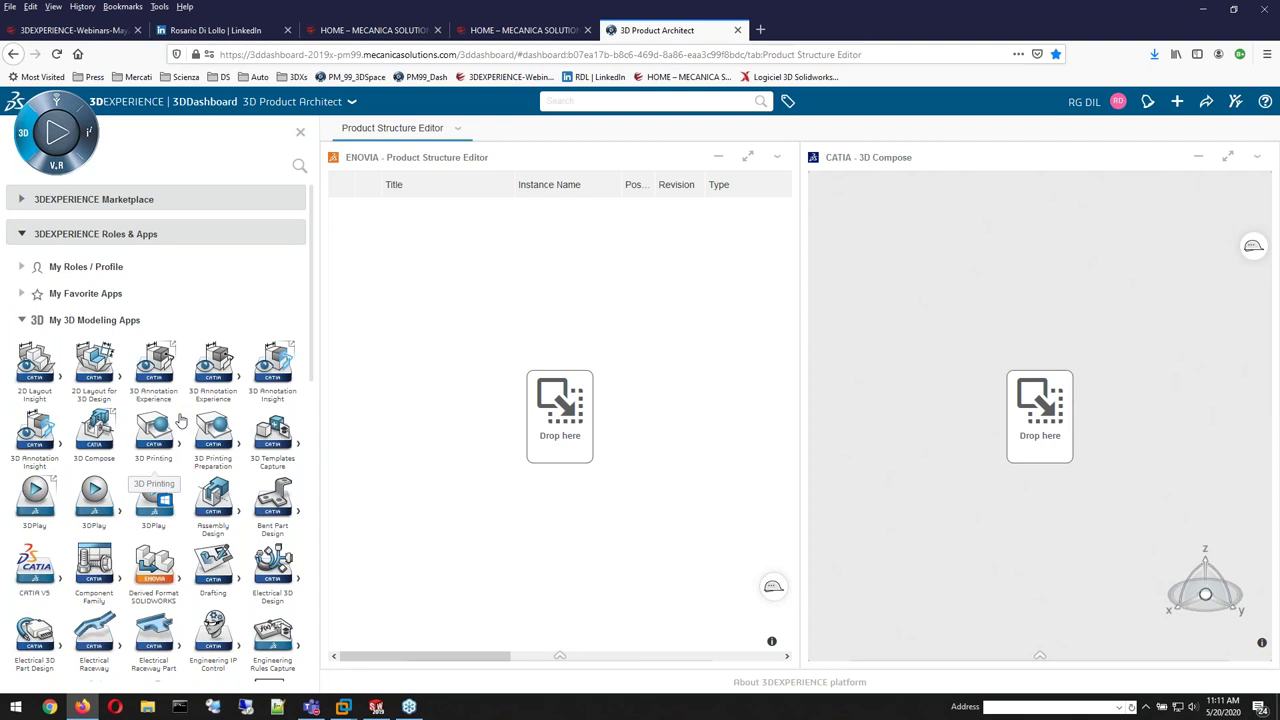
pyautogui.scroll(-2, 180, 419)
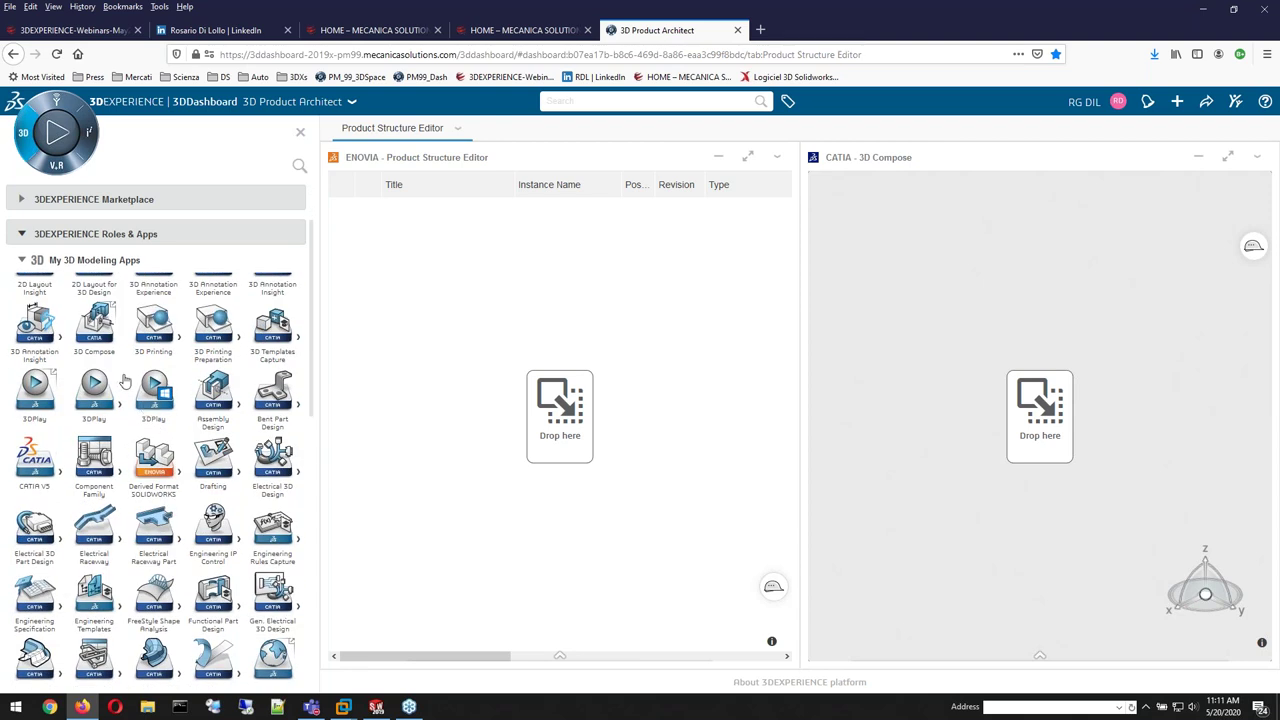
pyautogui.scroll(-1, 132, 430)
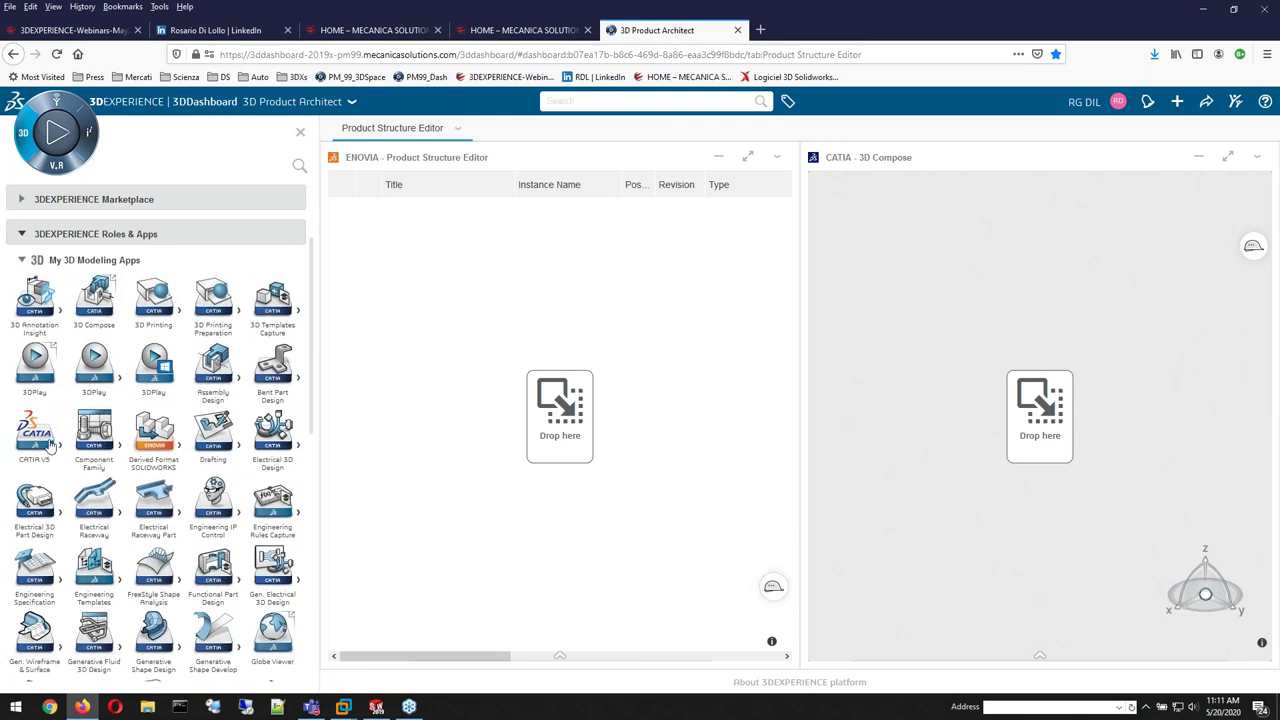
pyautogui.scroll(-3, 80, 470)
pyautogui.scroll(-3, 84, 428)
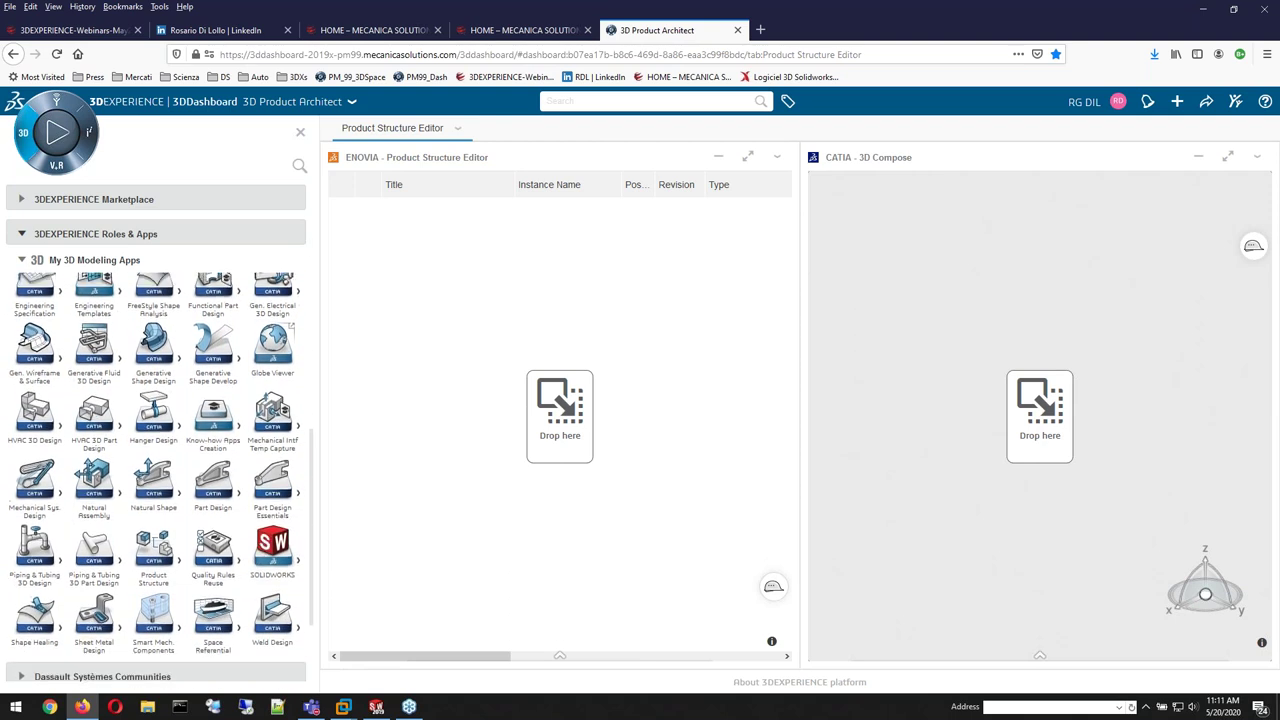
pyautogui.scroll(1, 90, 430)
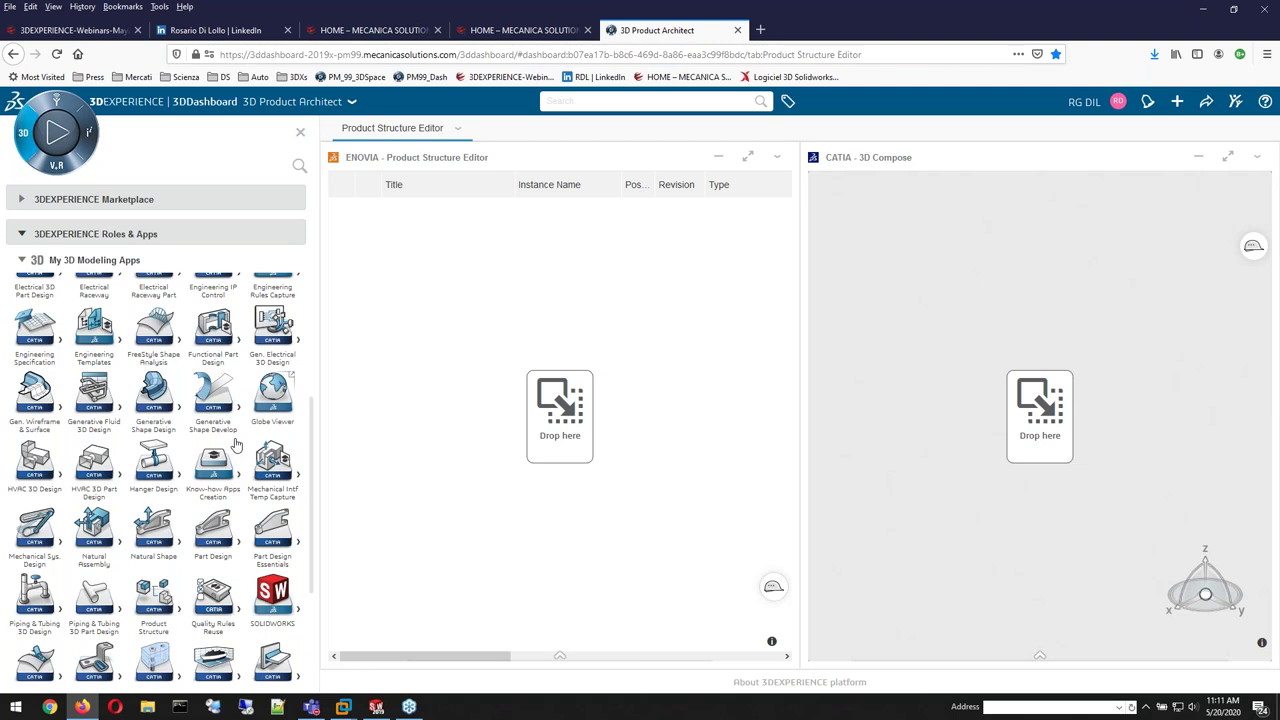
pyautogui.scroll(1, 230, 443)
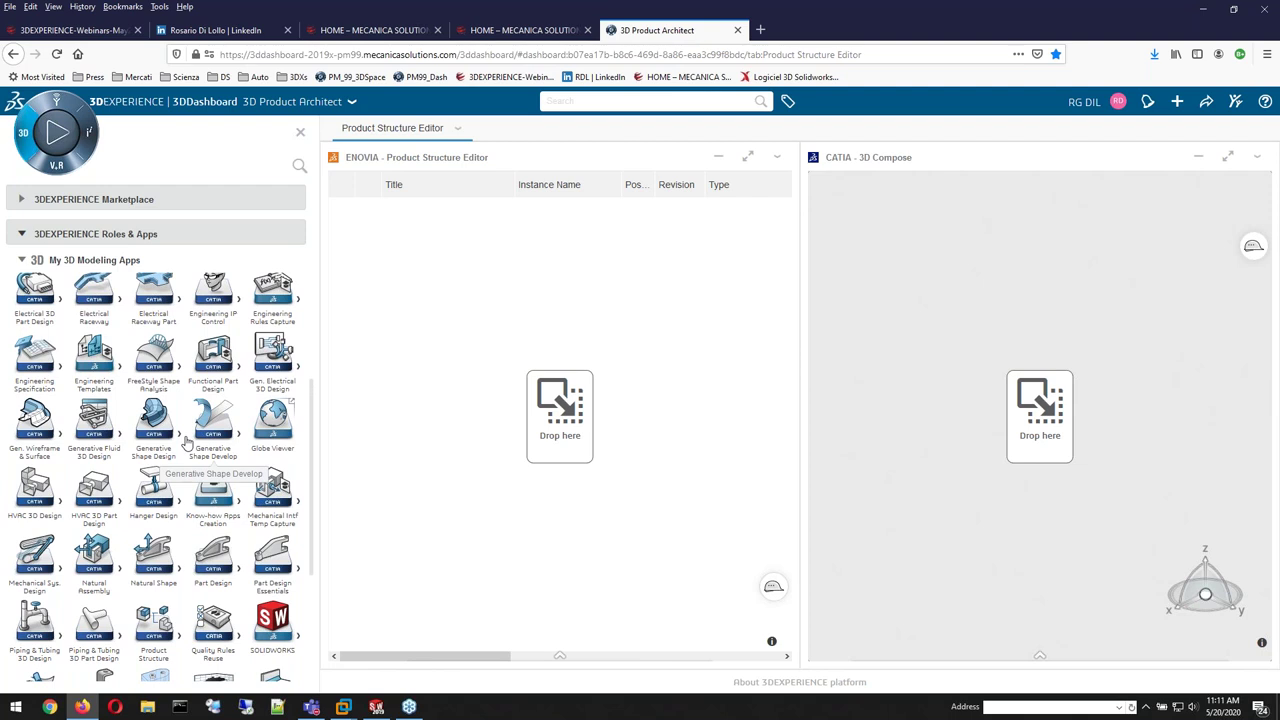
pyautogui.scroll(3, 186, 443)
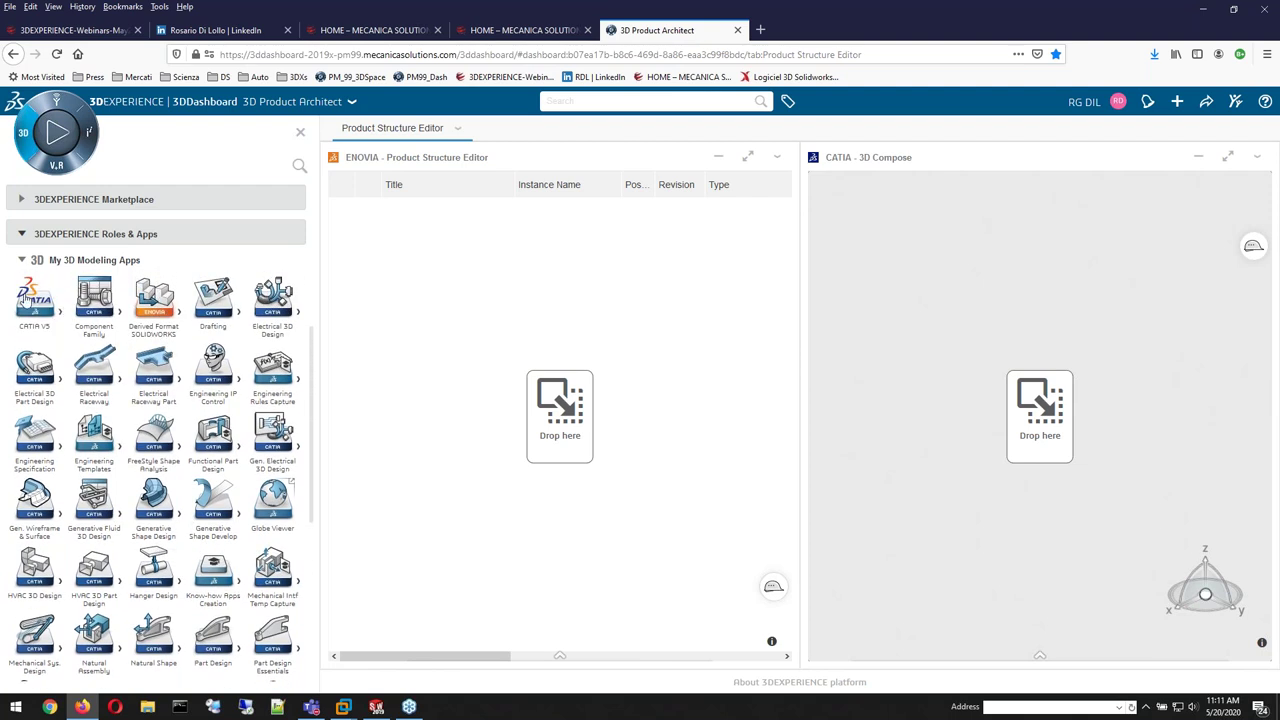
pyautogui.scroll(-3, 150, 470)
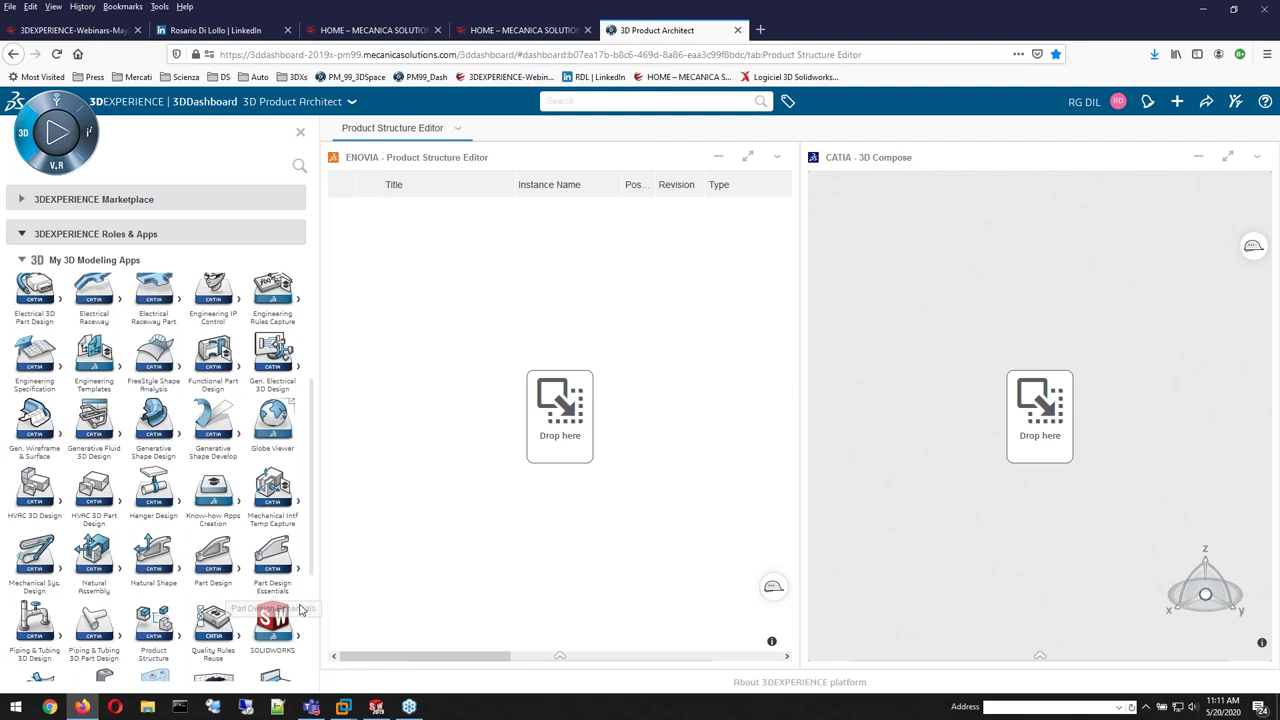
# Step: Cycle the compass app list through Simulation, Information Intelligence, then Social and Collaborative apps
pyautogui.click(60, 170)
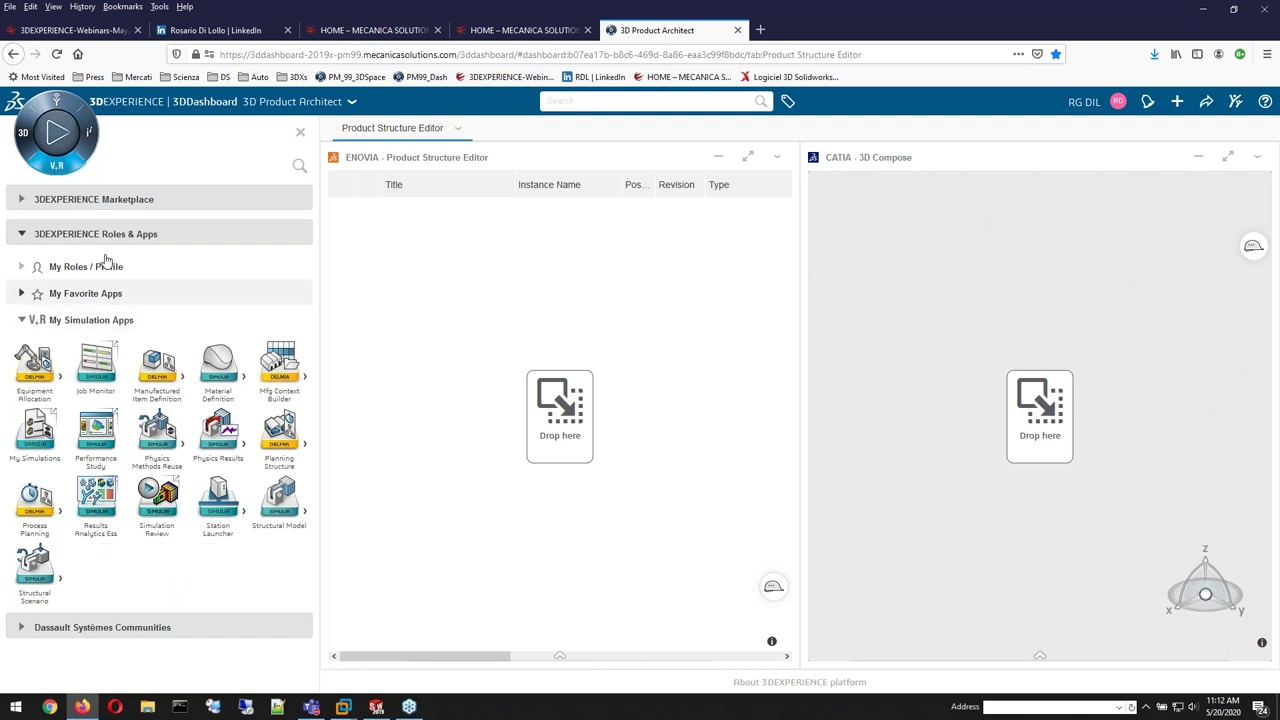
pyautogui.click(90, 137)
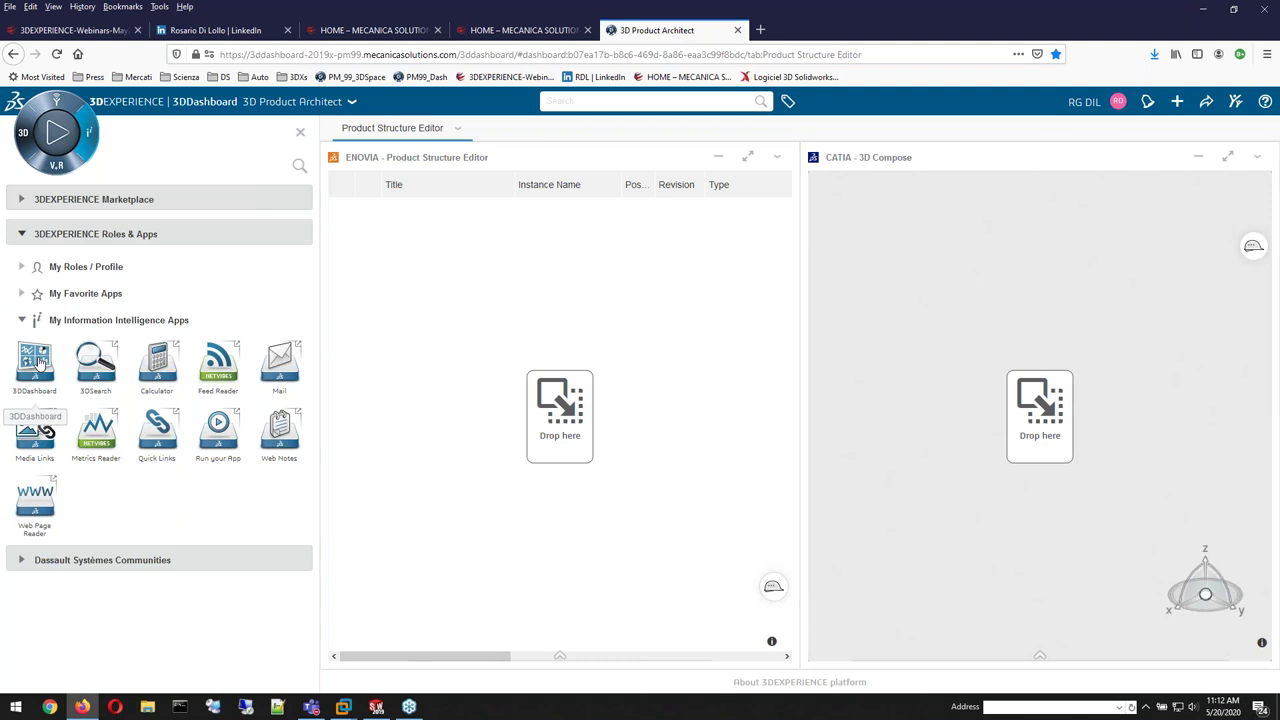
pyautogui.click(58, 107)
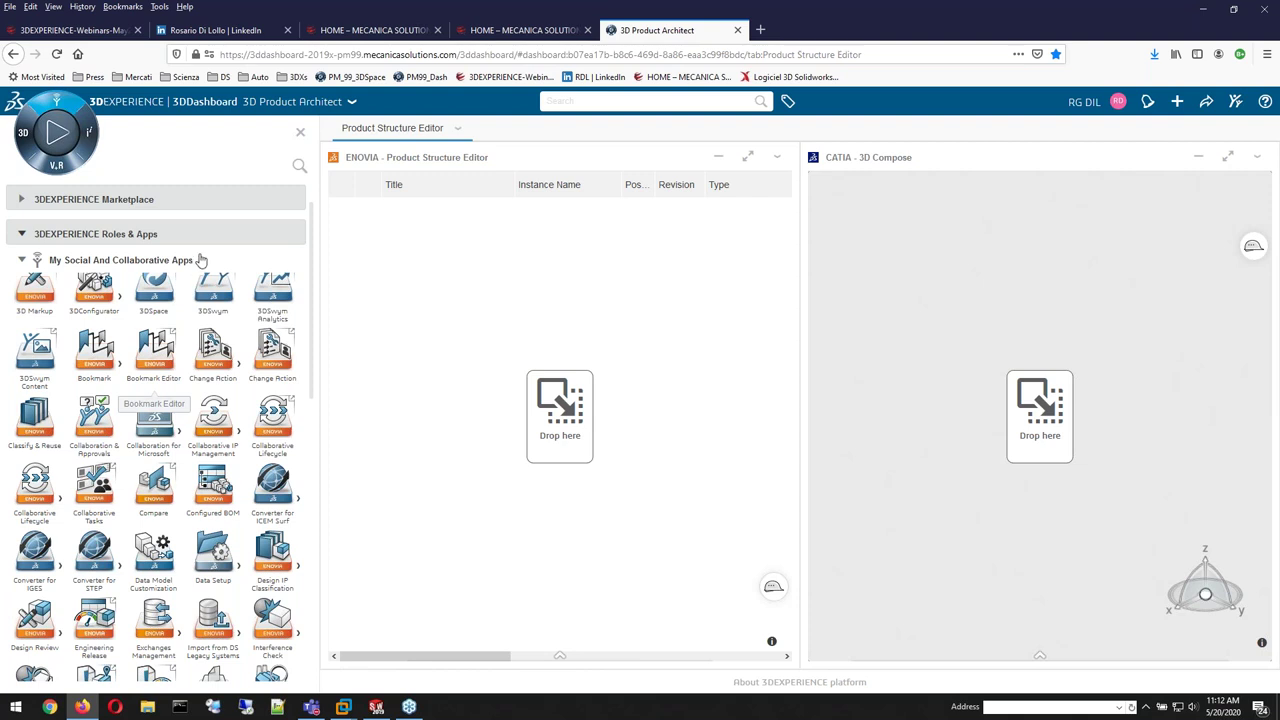
# Step: Close the apps panel and enter 'prd' in the platform search bar
pyautogui.click(300, 133)
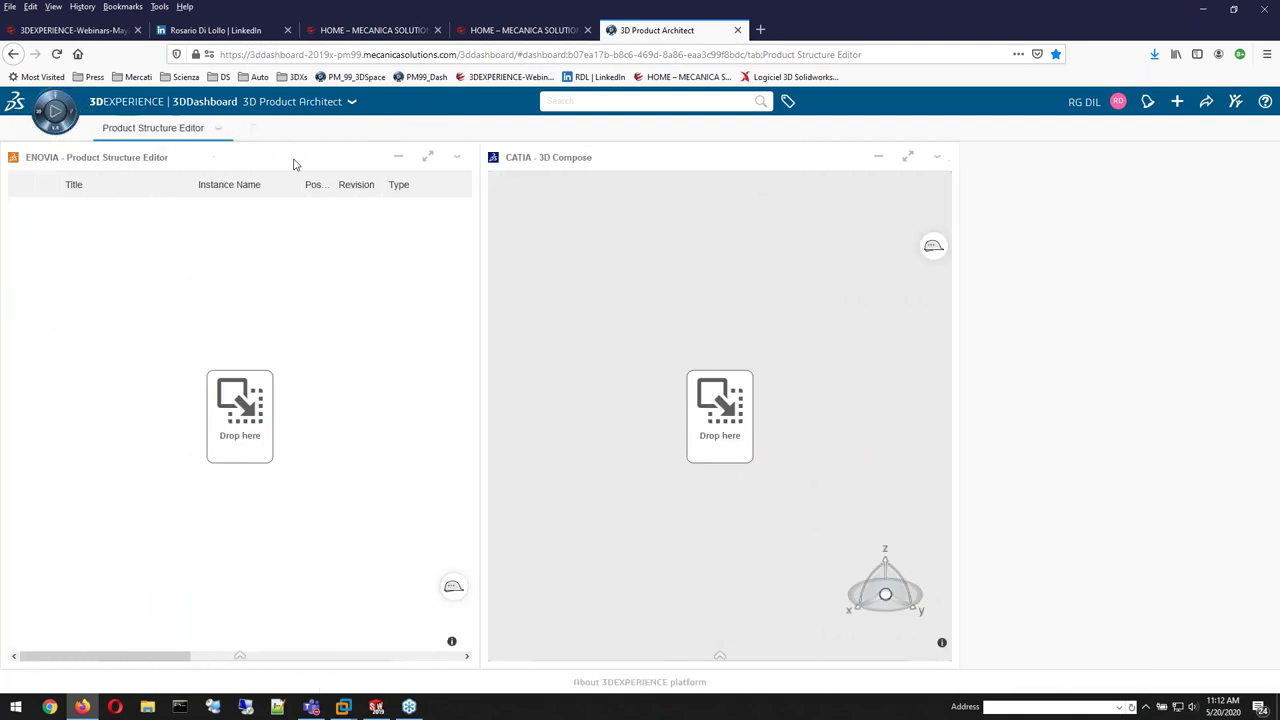
pyautogui.click(585, 101)
pyautogui.write('prd')
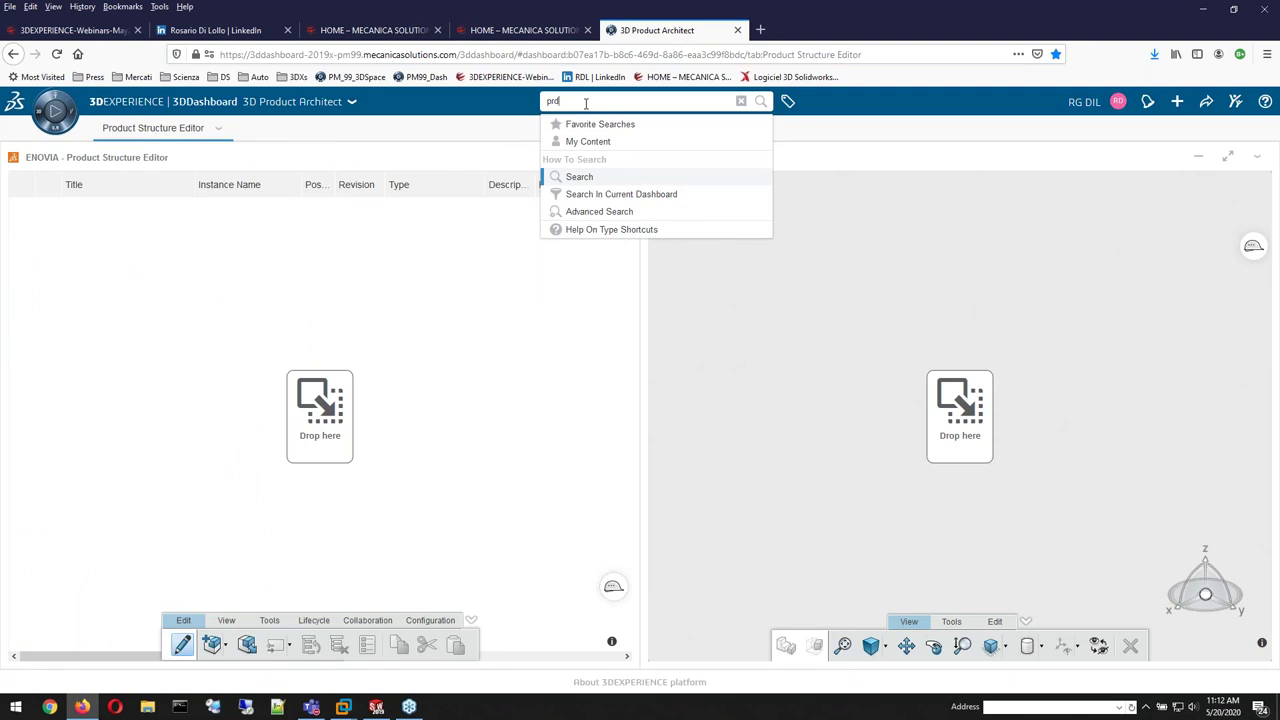
# Step: Run the 'prd' search, show all 6WTags categories, and filter to the I_TRAM collaborative space
pyautogui.press('Return')
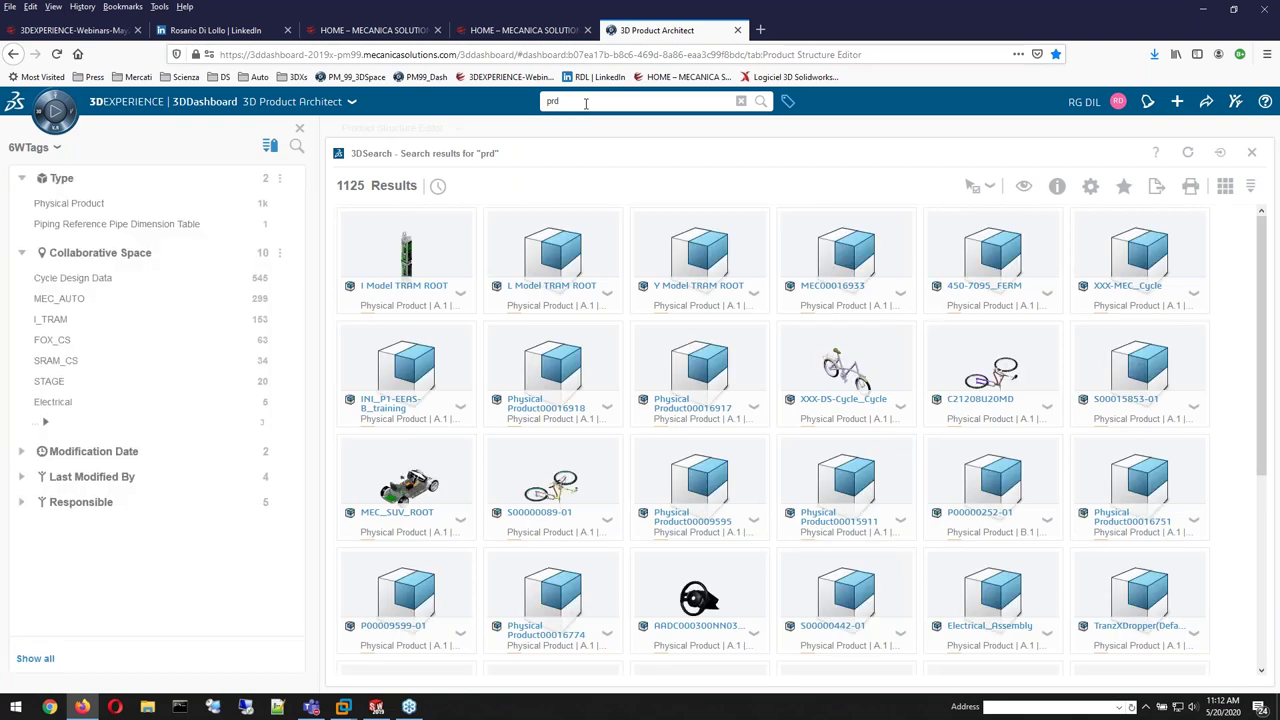
pyautogui.click(27, 660)
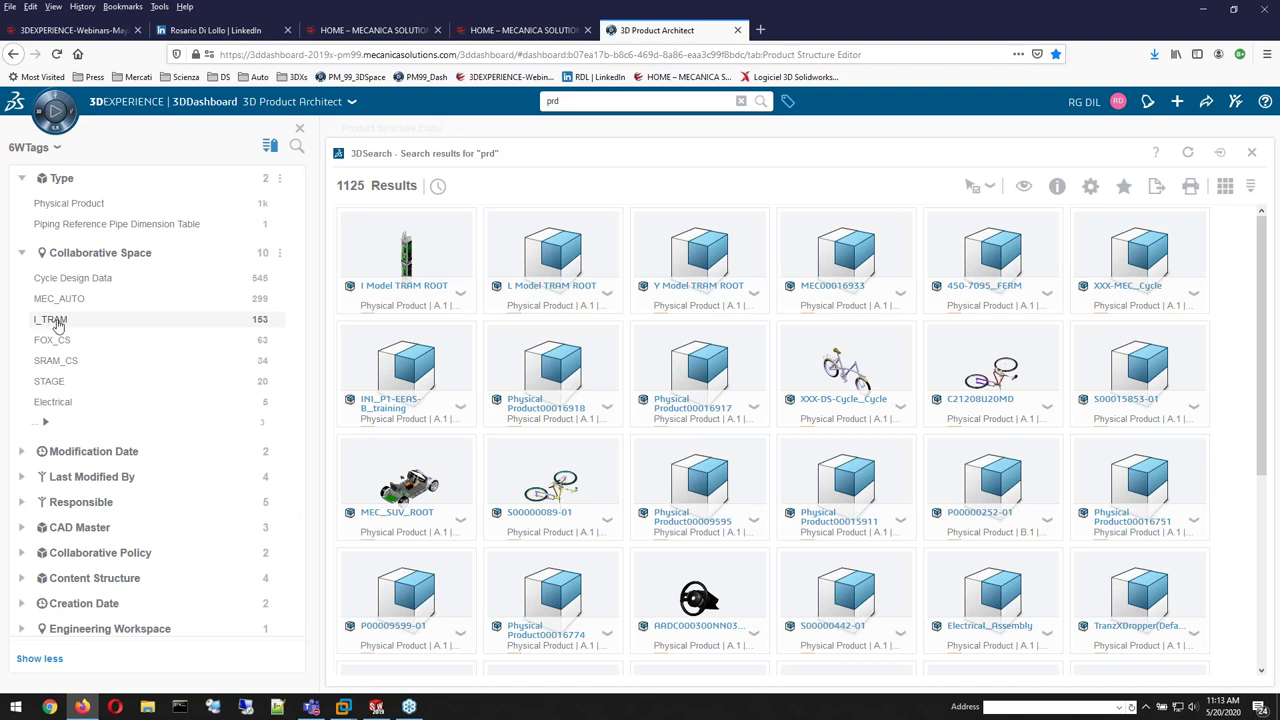
pyautogui.click(52, 320)
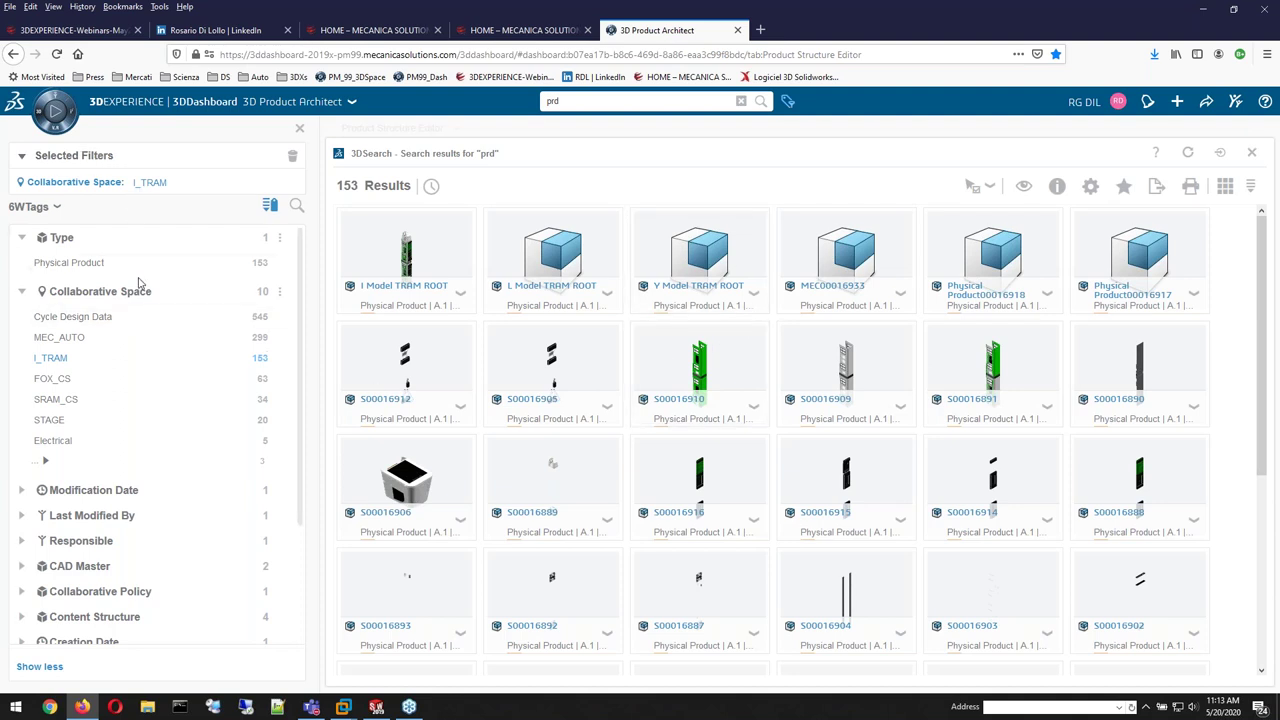
# Step: Expand Maturity State, preview it as a pie chart then a list, and filter to In Work
pyautogui.scroll(-3, 190, 470)
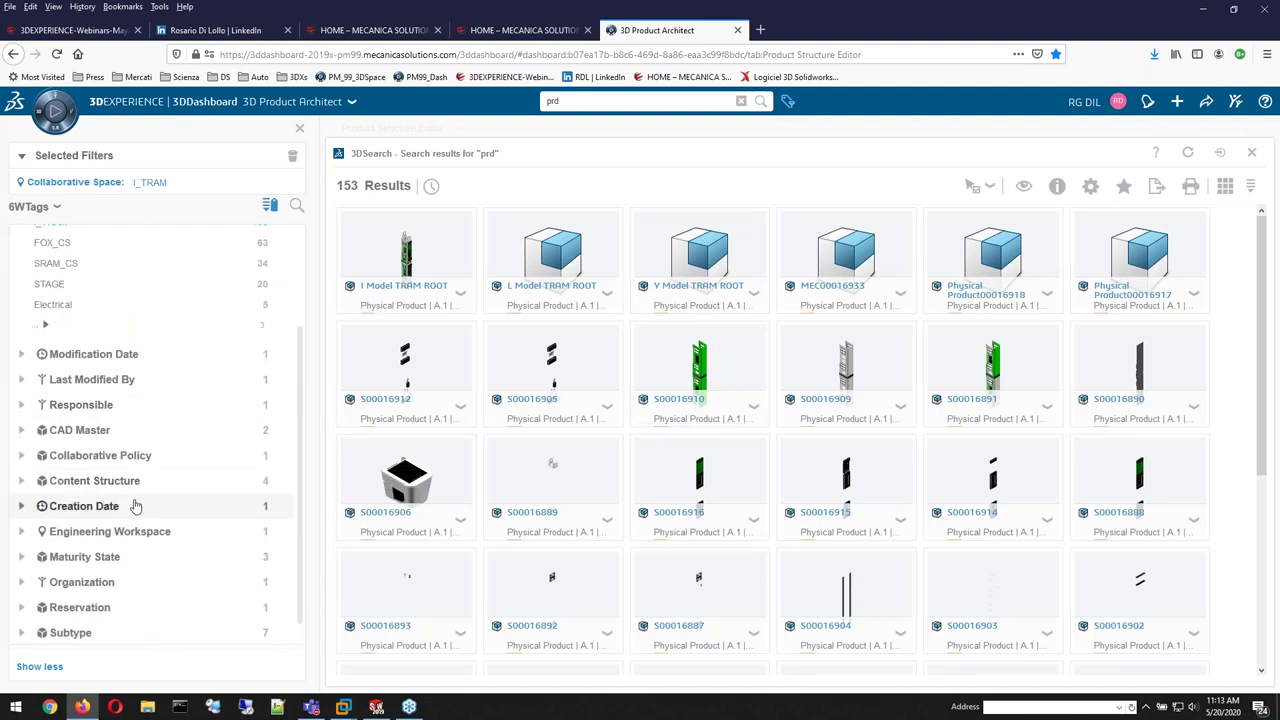
pyautogui.click(114, 556)
pyautogui.scroll(-2, 200, 540)
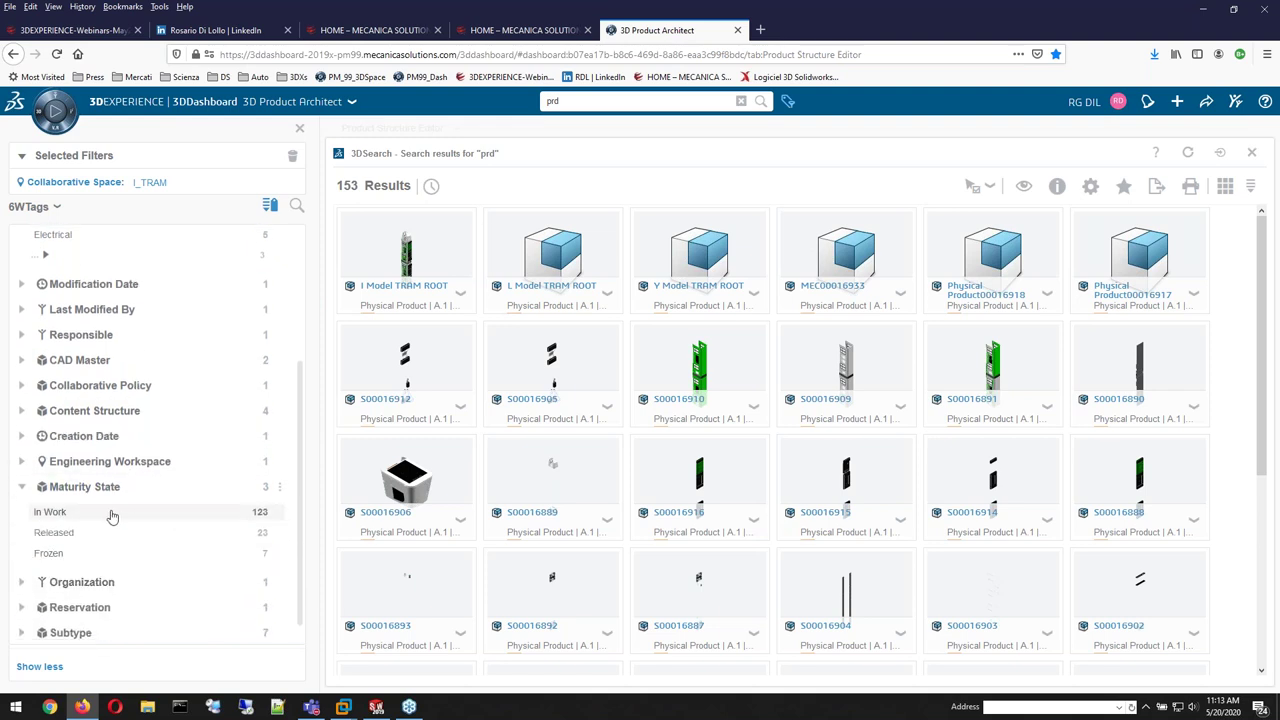
pyautogui.click(280, 489)
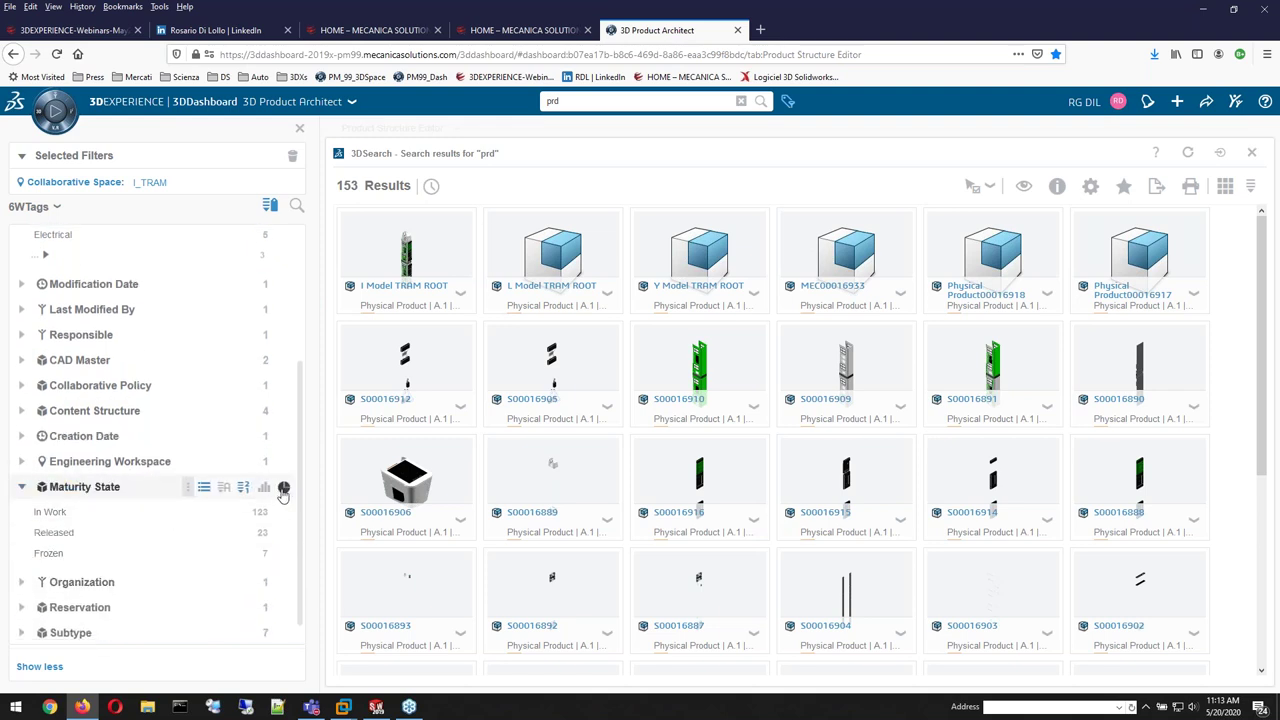
pyautogui.click(283, 489)
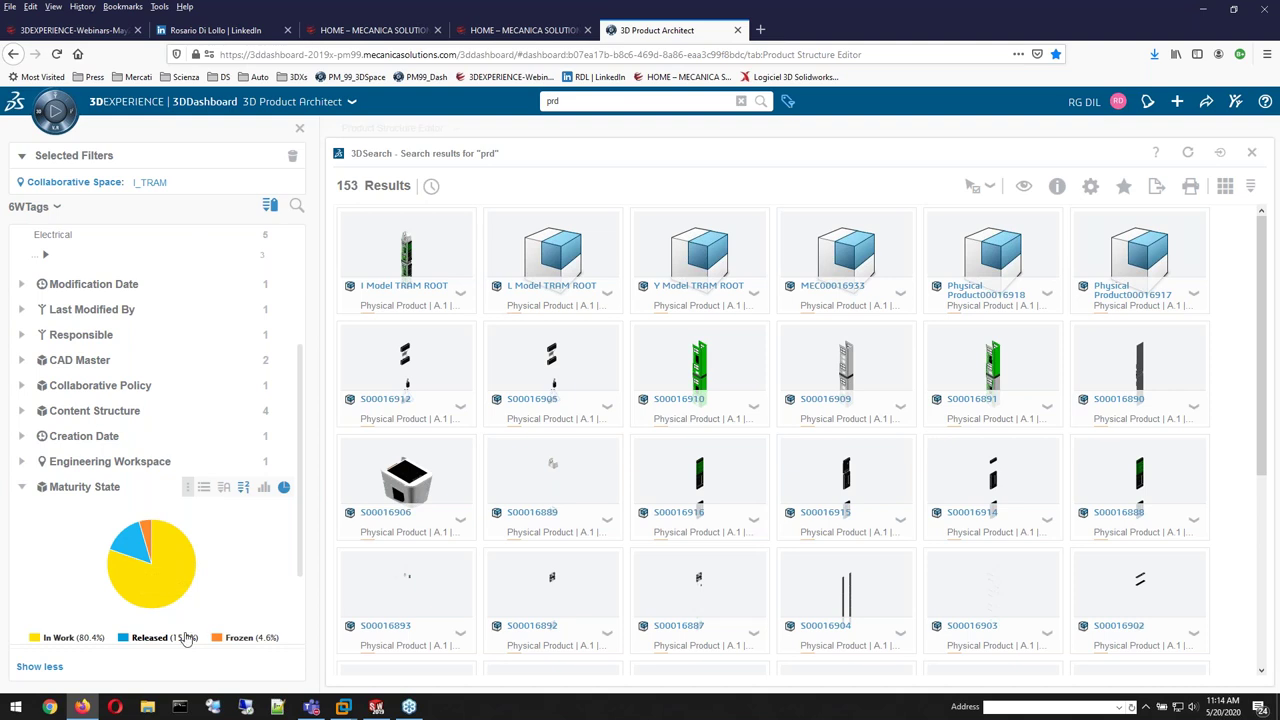
pyautogui.click(204, 488)
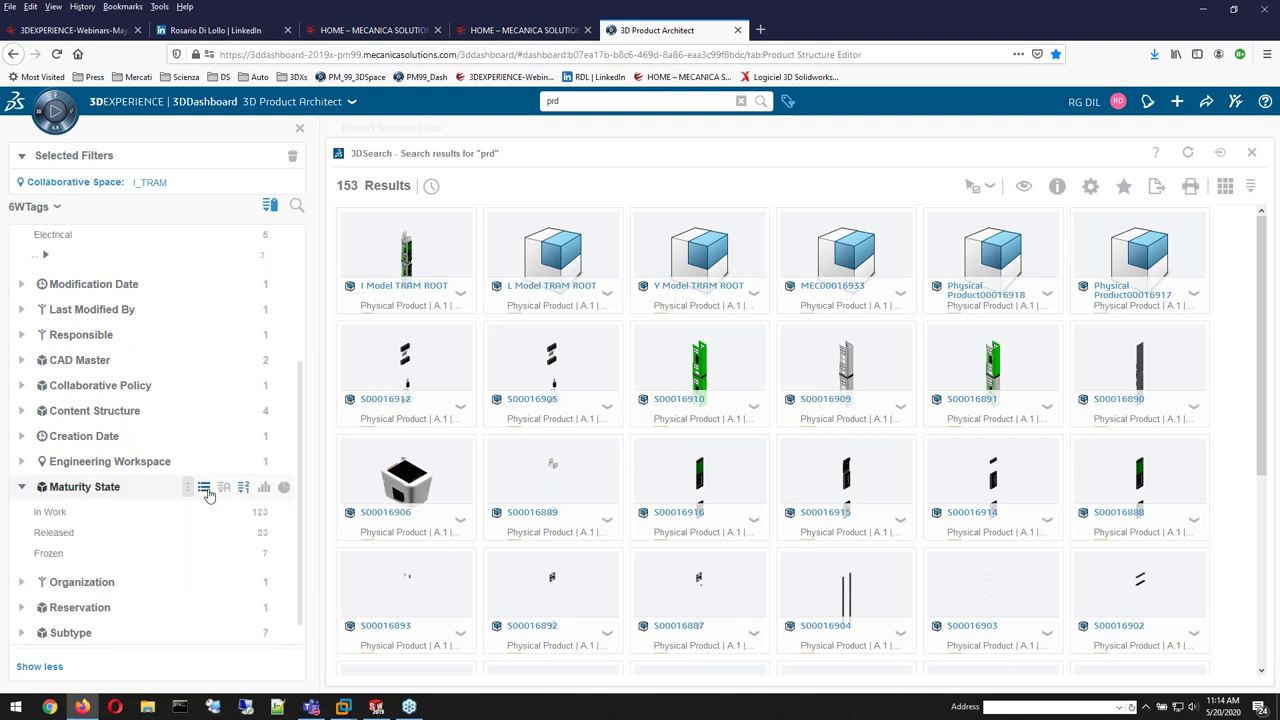
pyautogui.click(107, 517)
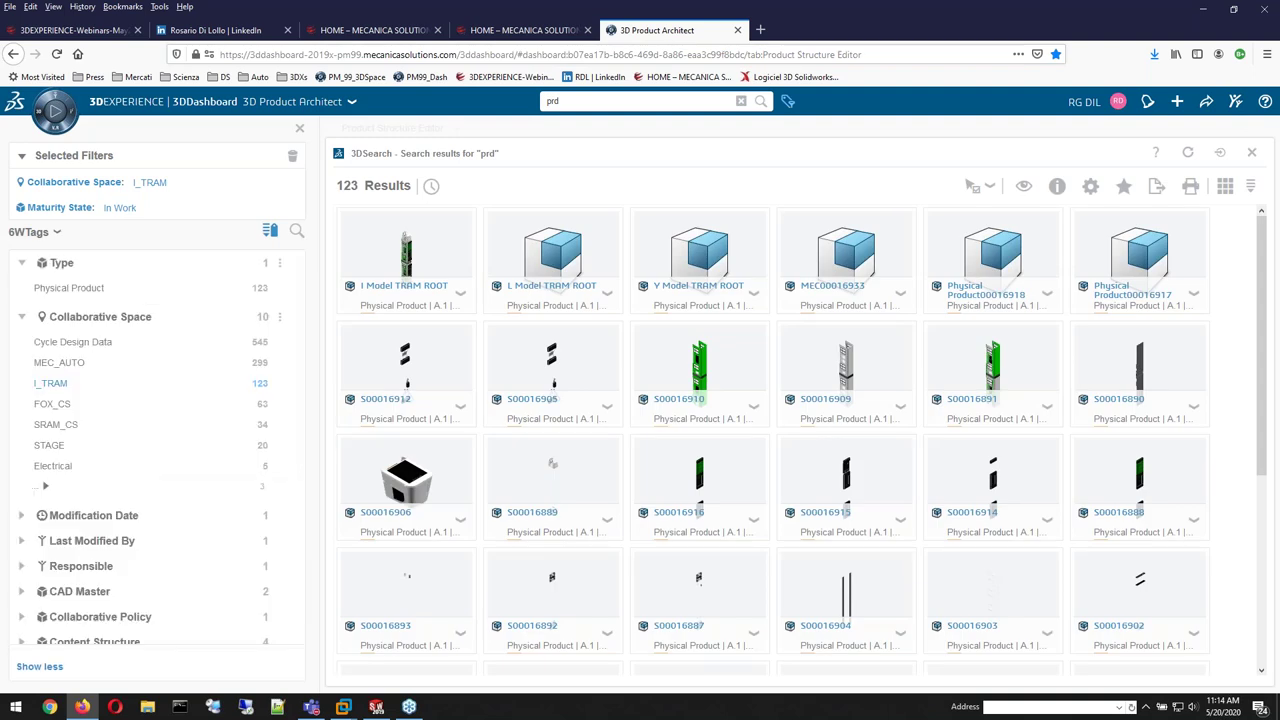
# Step: Filter by CAD Master SOLIDWORKS, then clear all selected filters
pyautogui.scroll(-3, 100, 450)
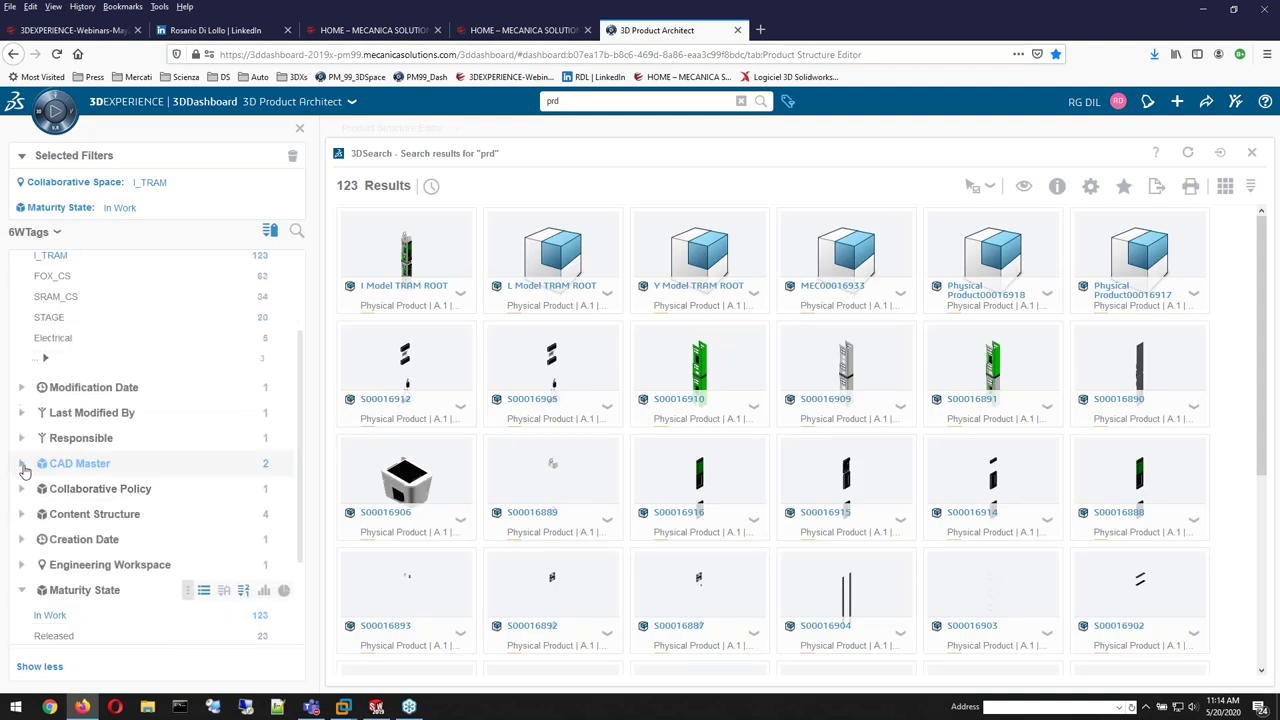
pyautogui.click(22, 464)
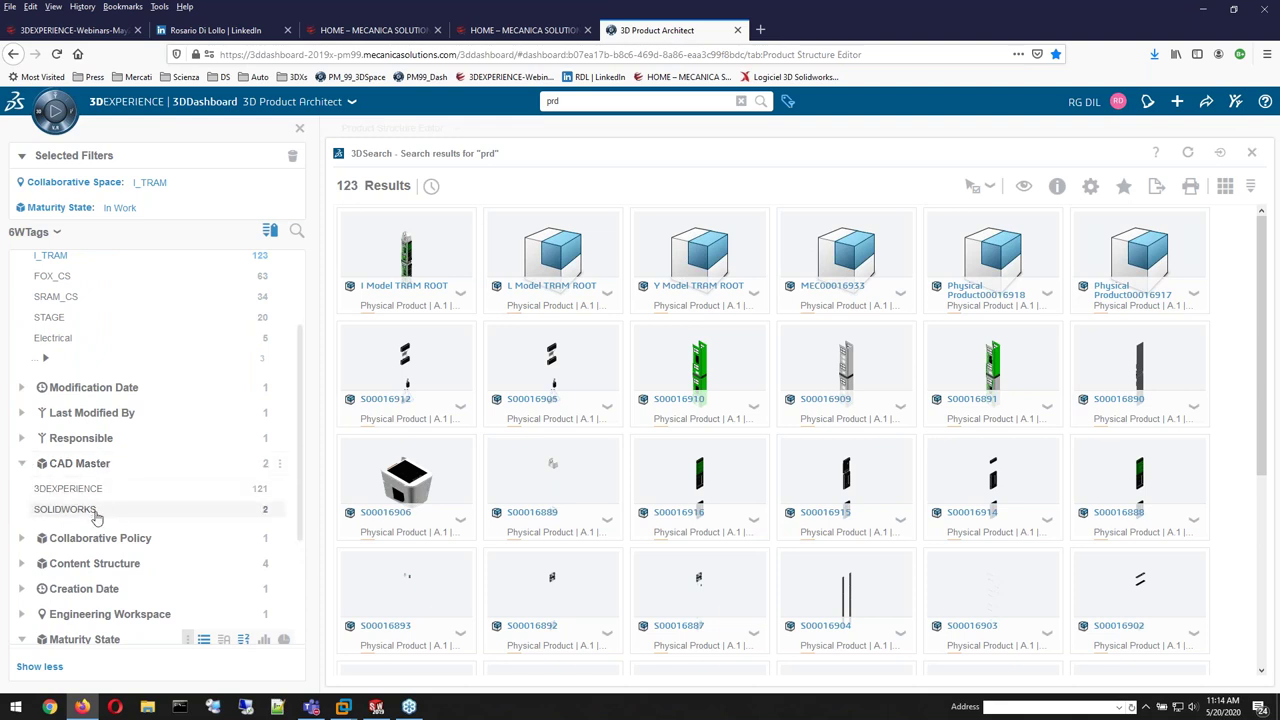
pyautogui.click(97, 511)
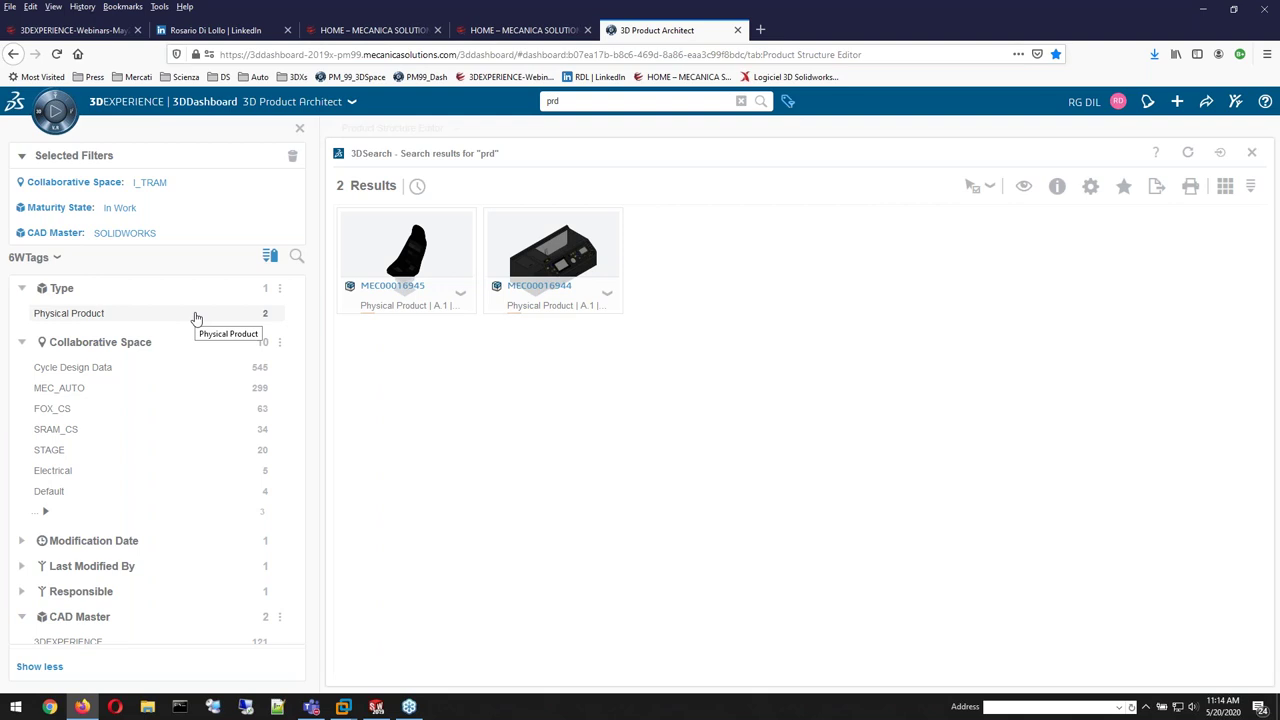
pyautogui.click(292, 157)
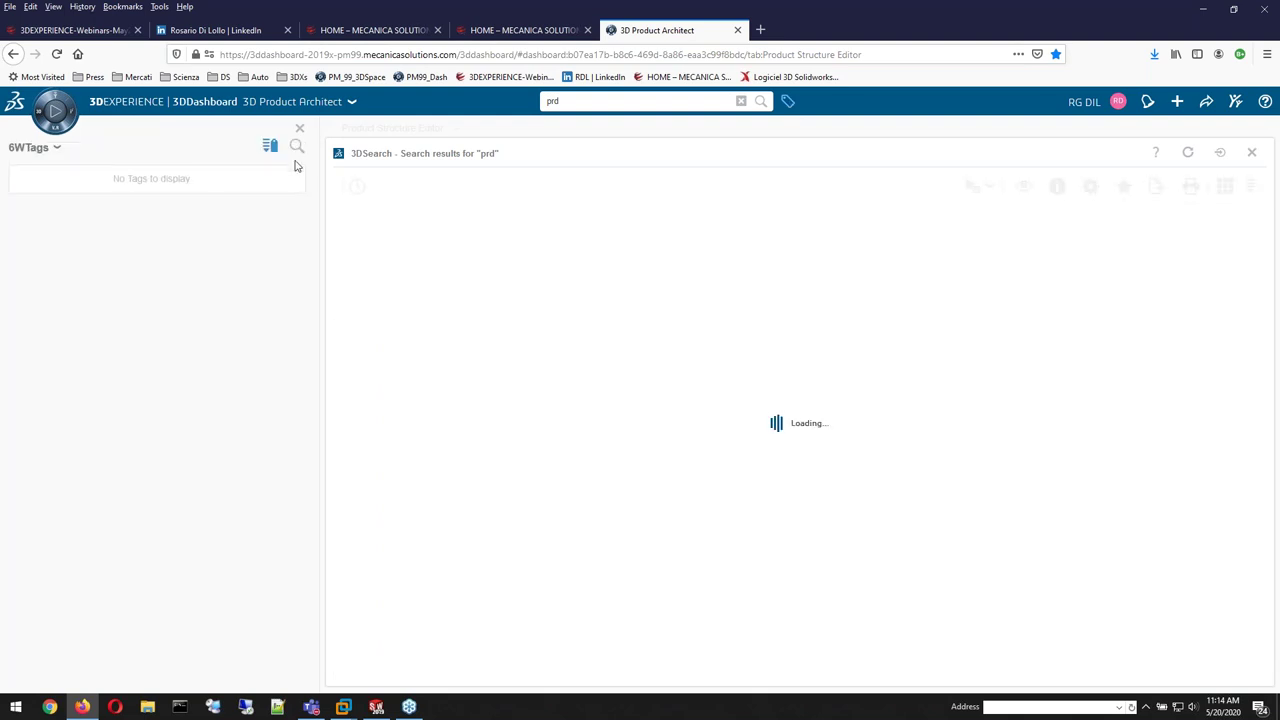
# Step: Search for 'root' and drag I Model TRAM ROOT into the Product Structure Editor
pyautogui.click(299, 130)
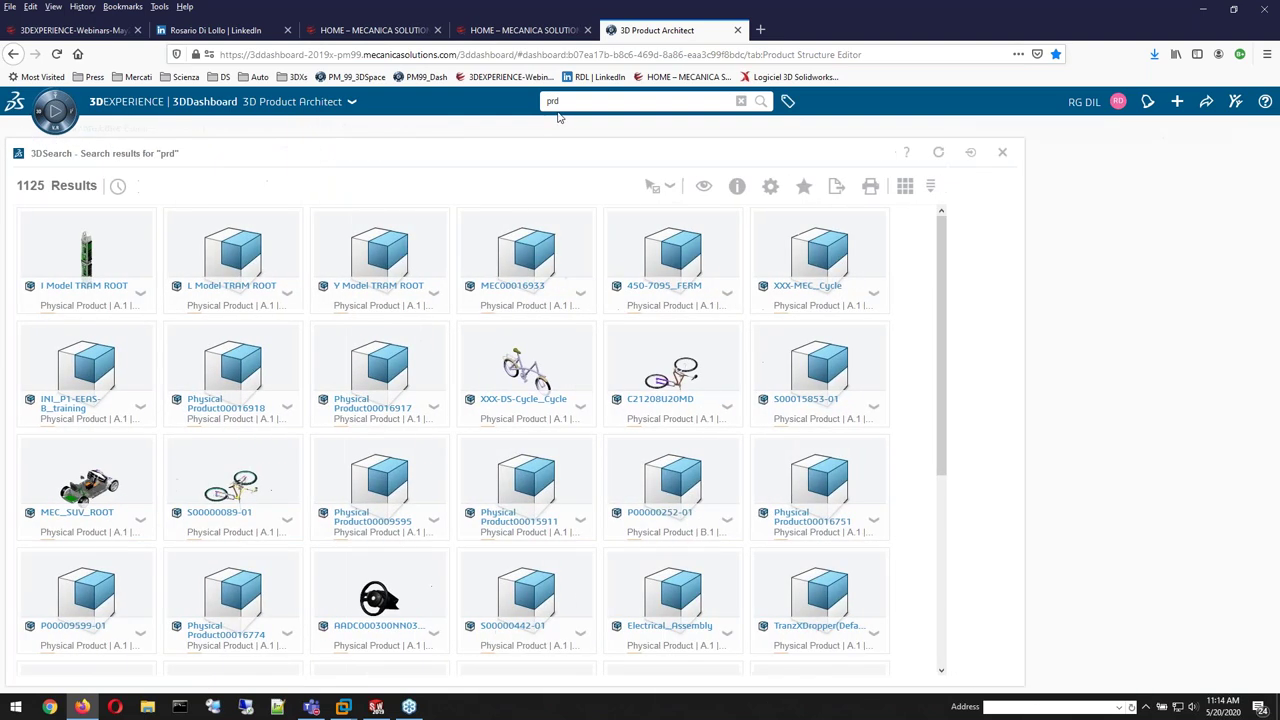
pyautogui.click(571, 101)
pyautogui.write('root')
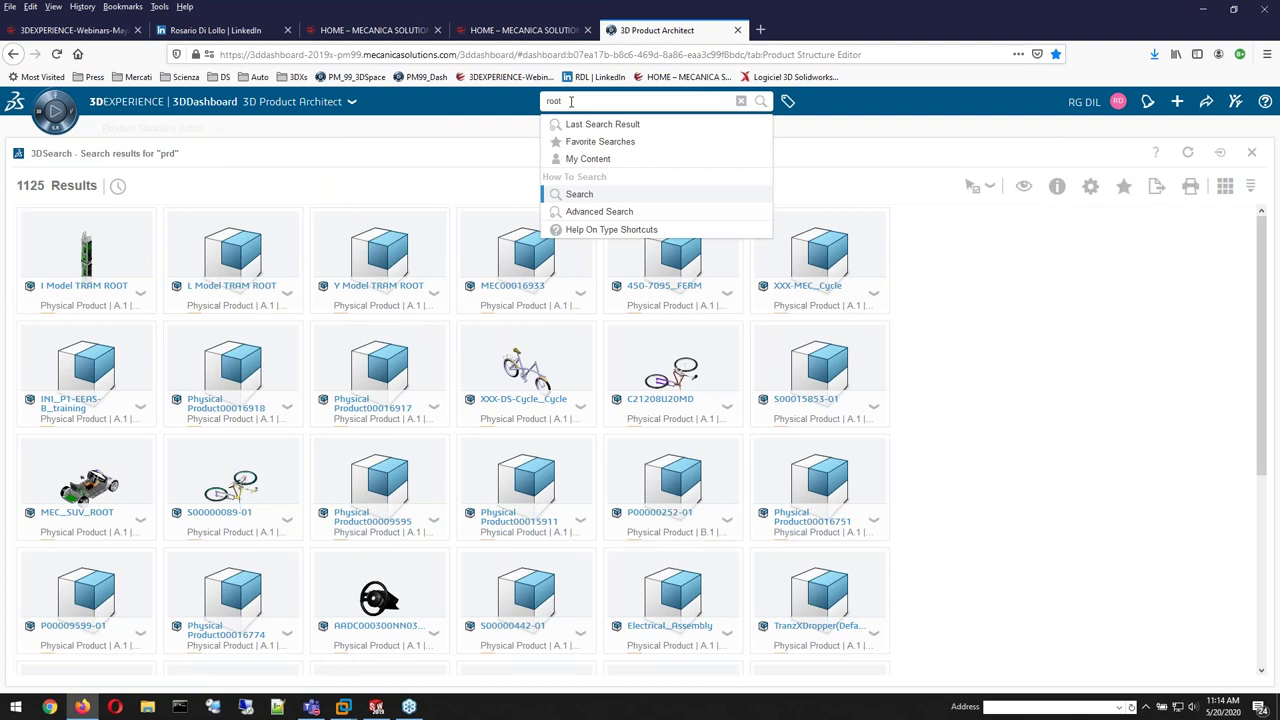
pyautogui.press('Return')
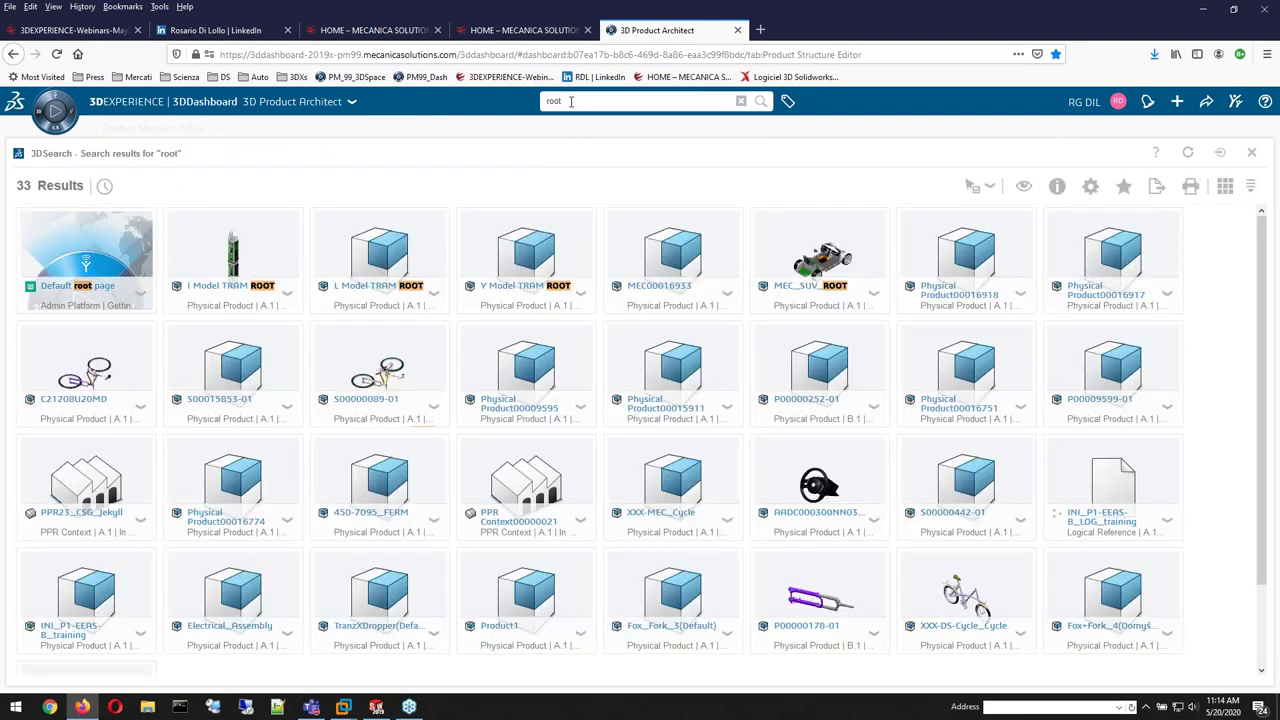
pyautogui.moveTo(233, 258)
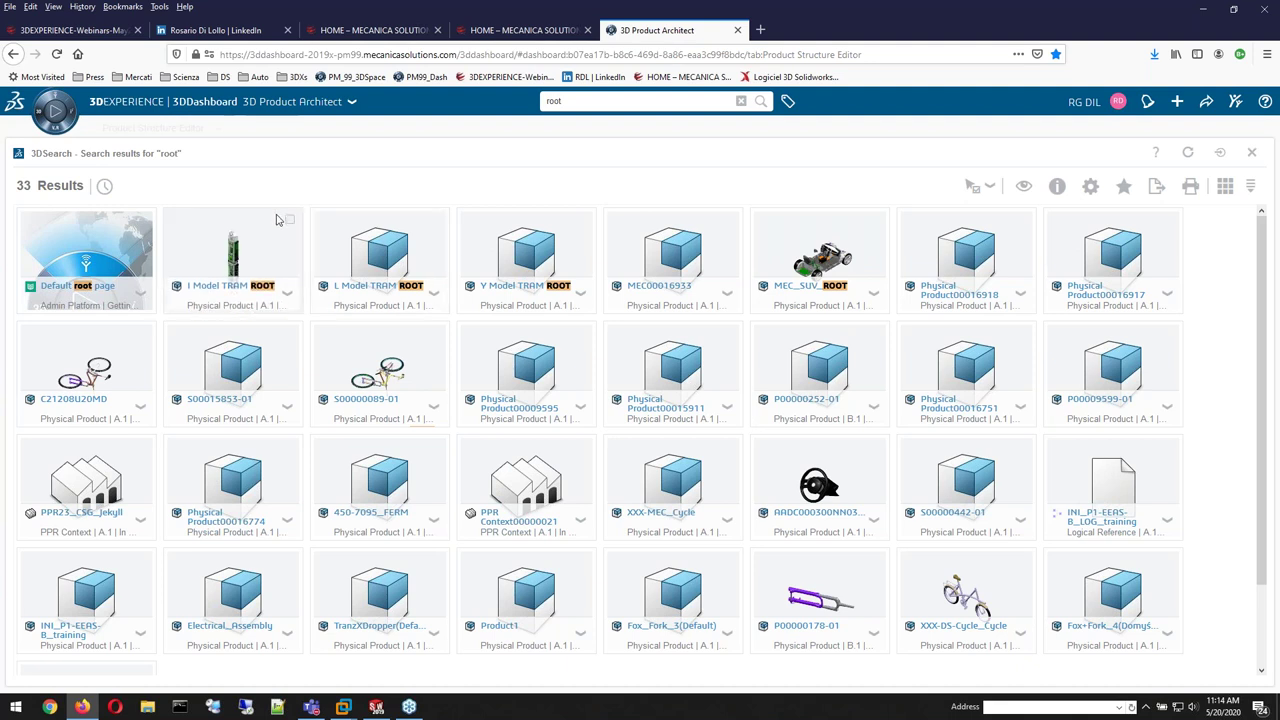
pyautogui.moveTo(253, 245); pyautogui.dragTo(336, 395)
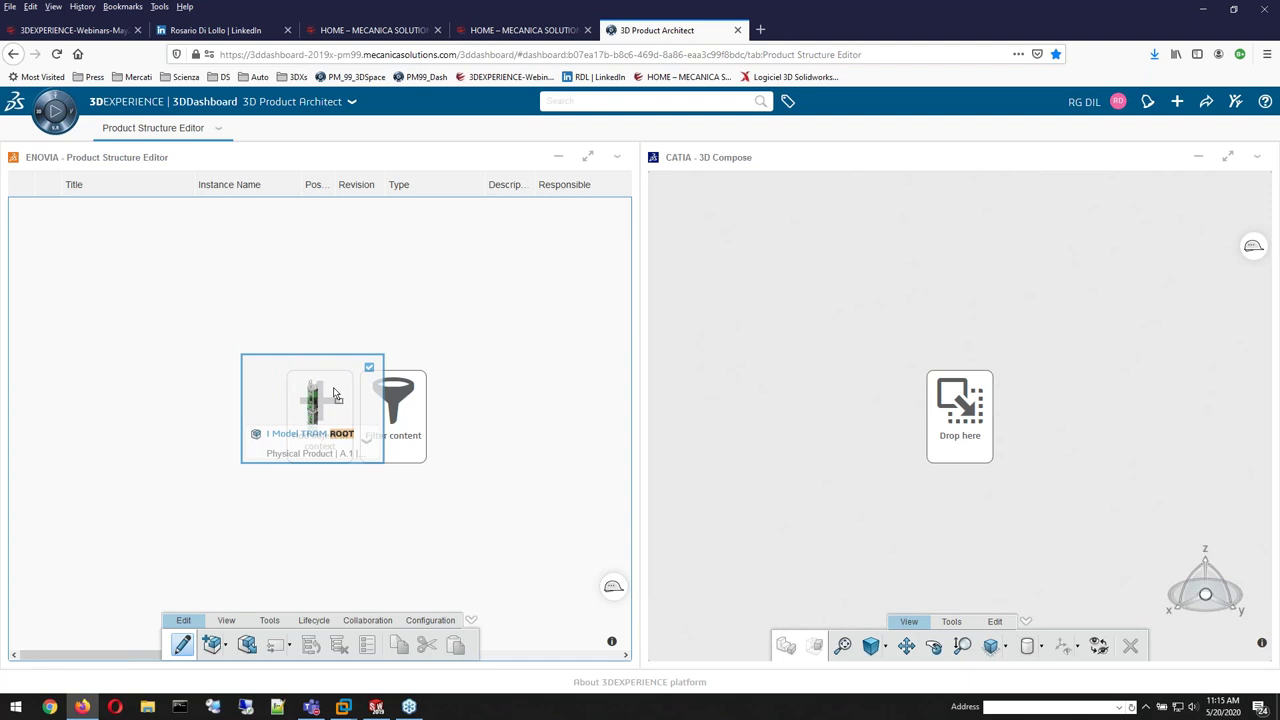
# Step: Load I Model TRAM ROOT into the Product Structure Editor and maximize the structure table
pyautogui.moveTo(336, 395); pyautogui.dragTo(336, 395)
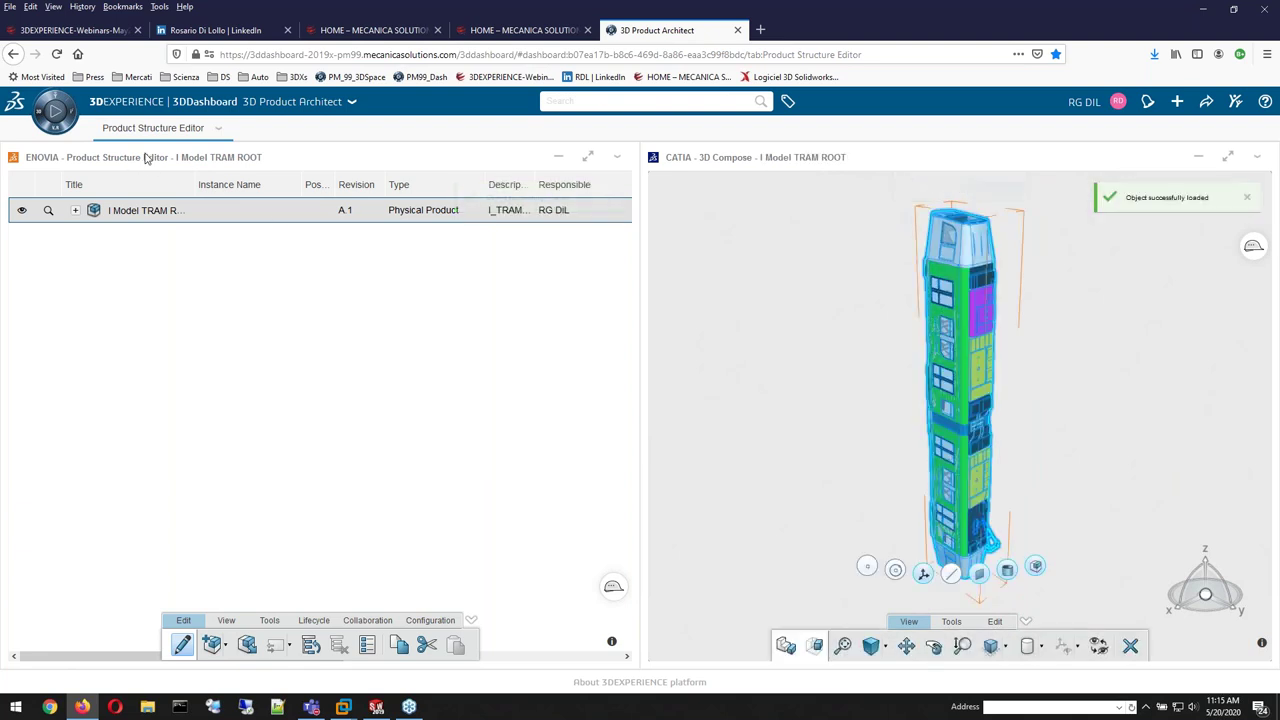
pyautogui.click(387, 330)
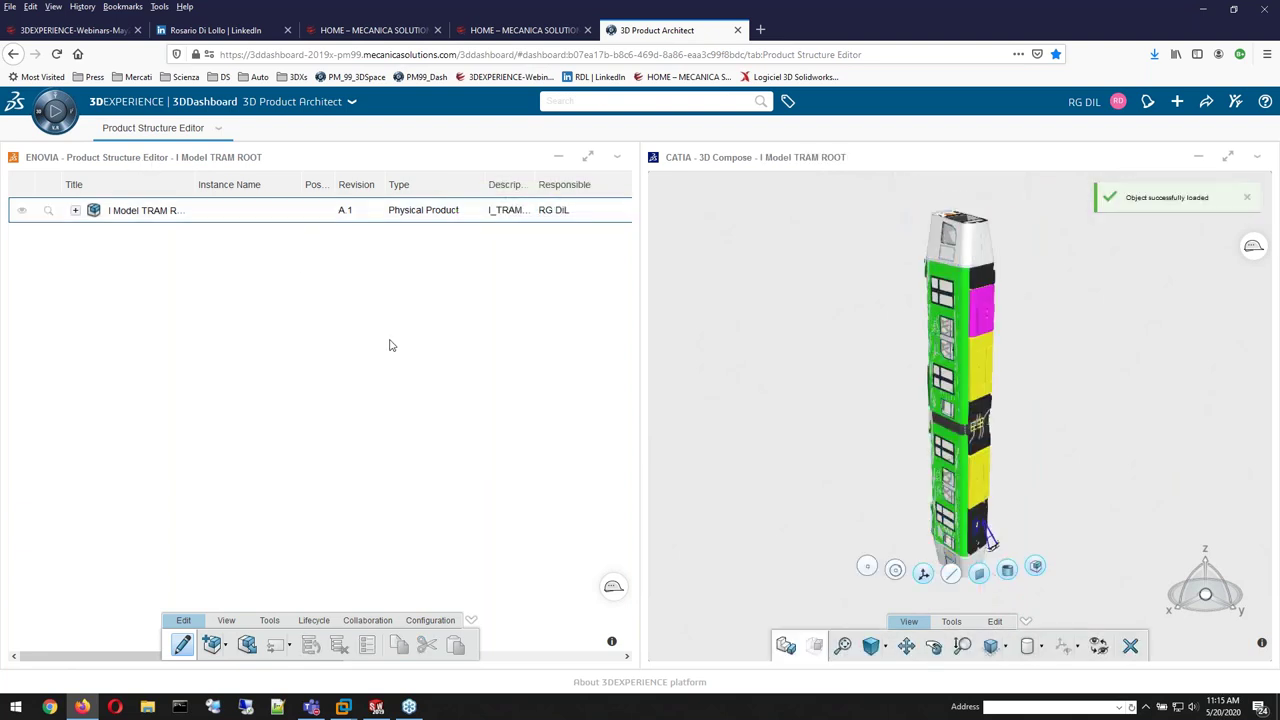
pyautogui.click(588, 158)
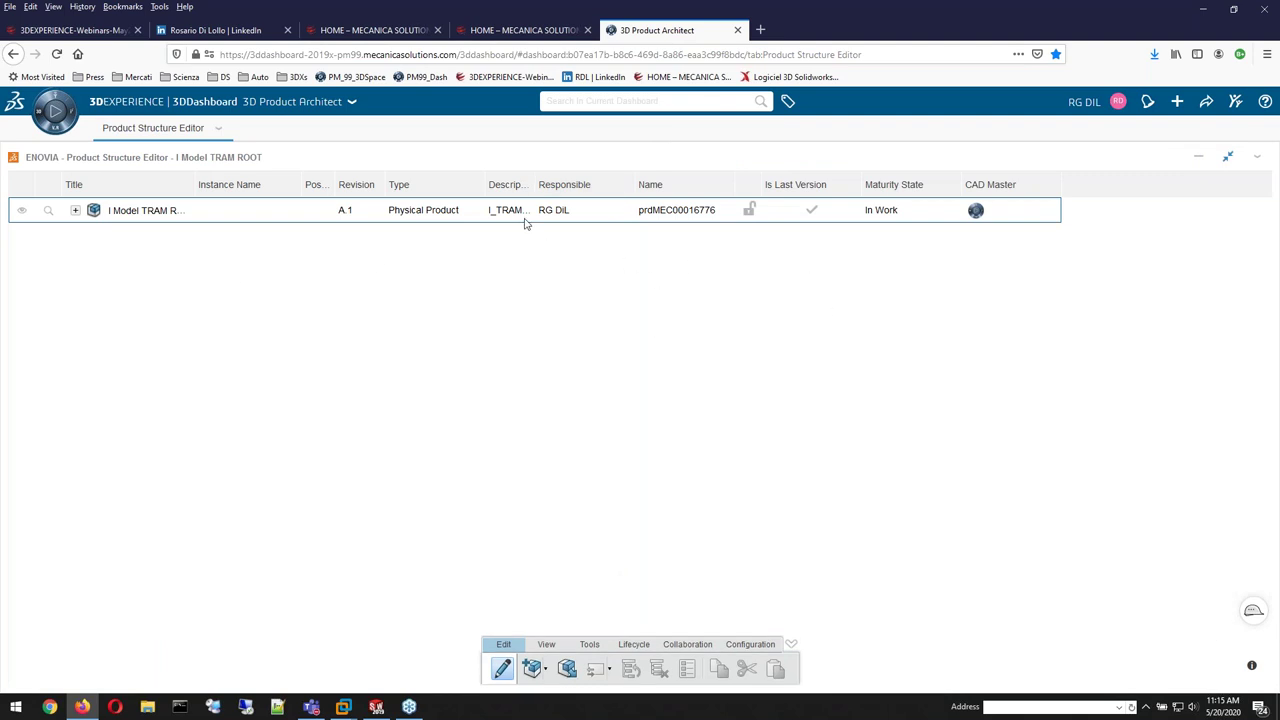
# Step: Order the columns Title, Description, Revision, Maturity State, CAD Master, then restore the 3D tram view
pyautogui.moveTo(505, 184); pyautogui.dragTo(220, 184)
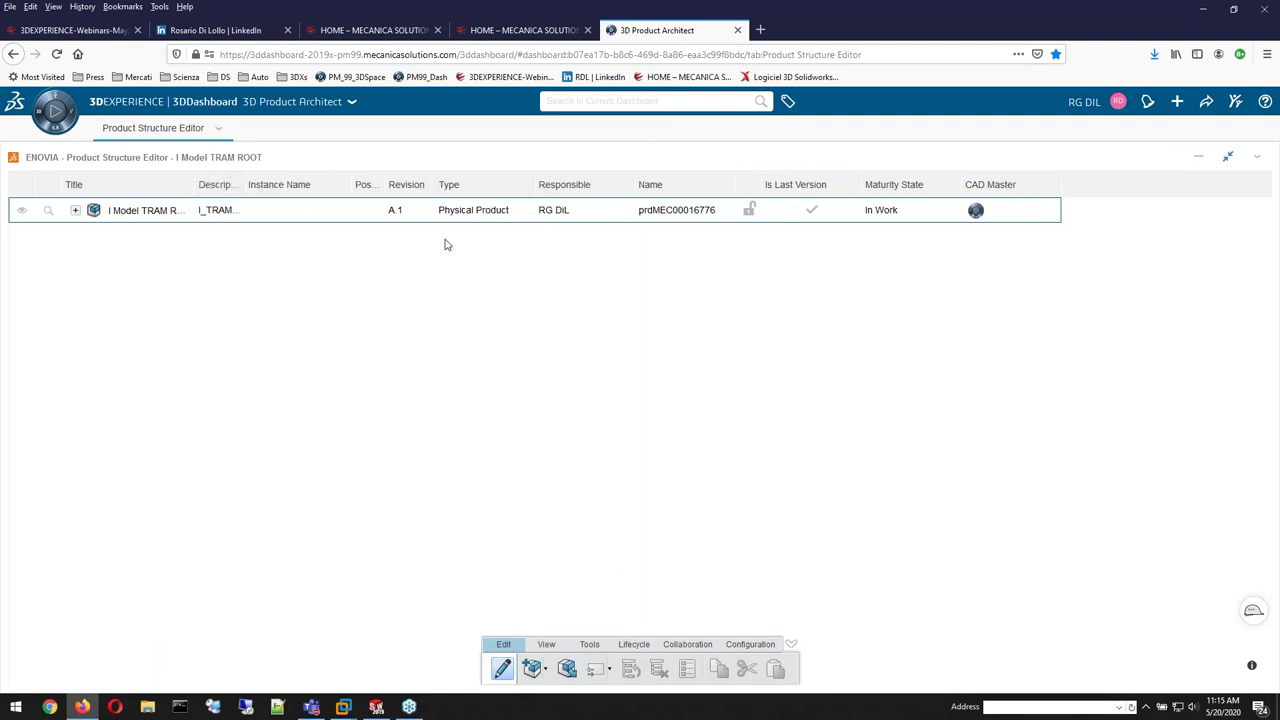
pyautogui.moveTo(406, 184); pyautogui.dragTo(270, 186)
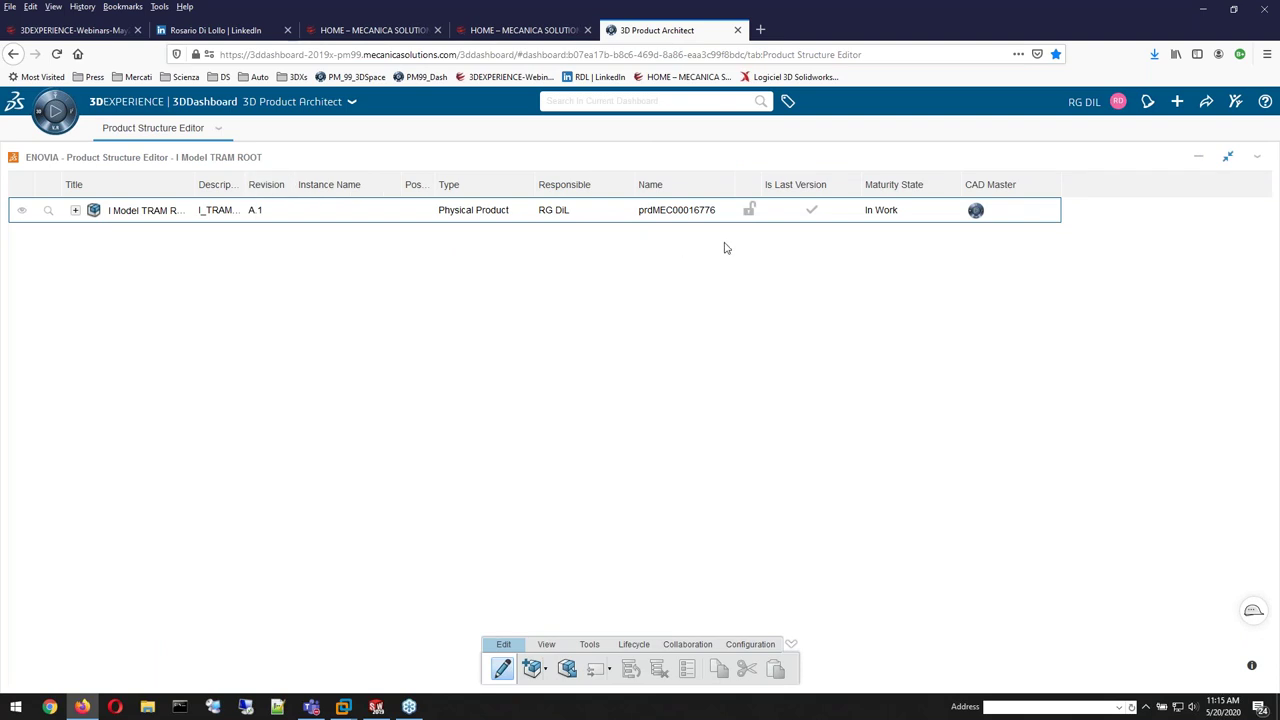
pyautogui.moveTo(880, 185); pyautogui.dragTo(335, 188)
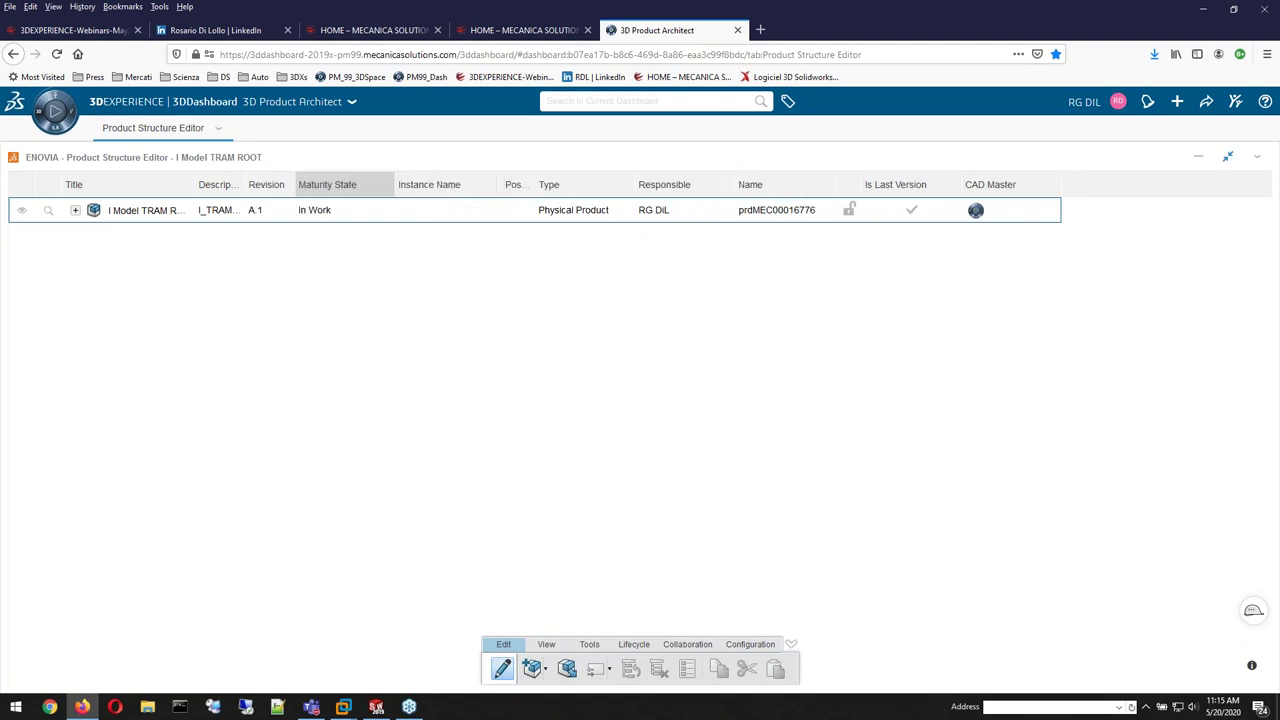
pyautogui.moveTo(1036, 192); pyautogui.dragTo(437, 194)
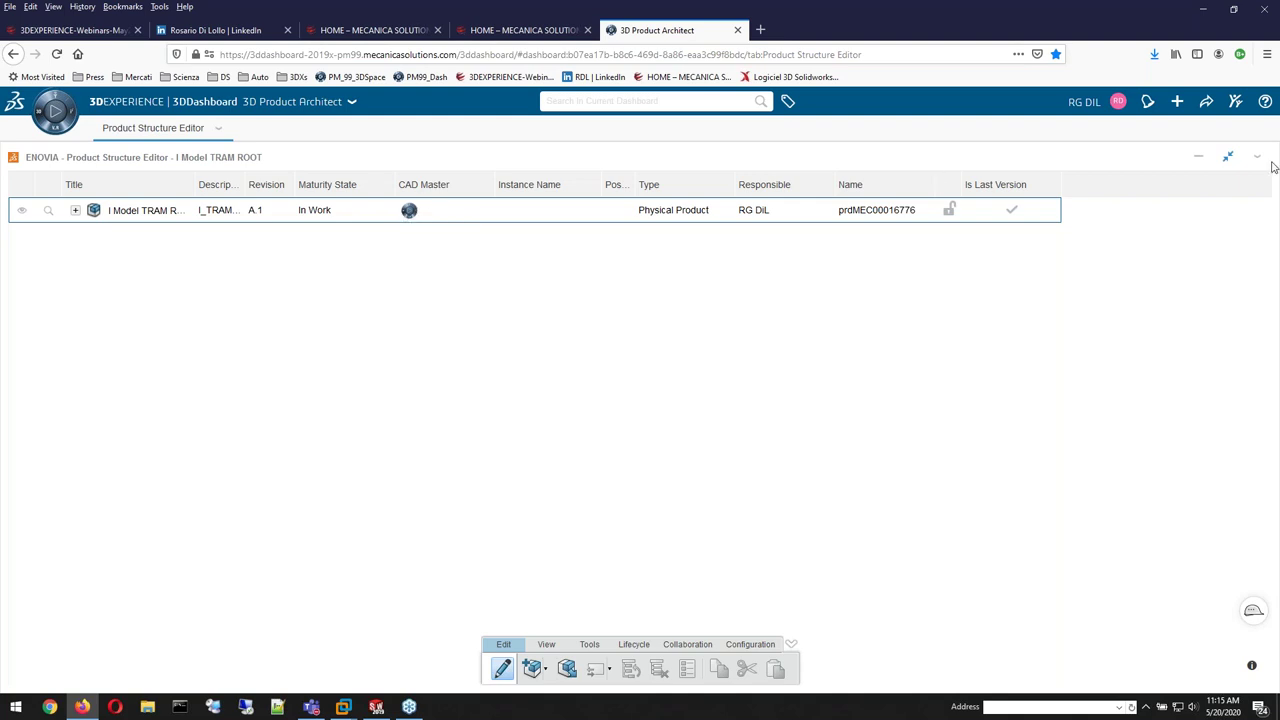
pyautogui.click(1228, 158)
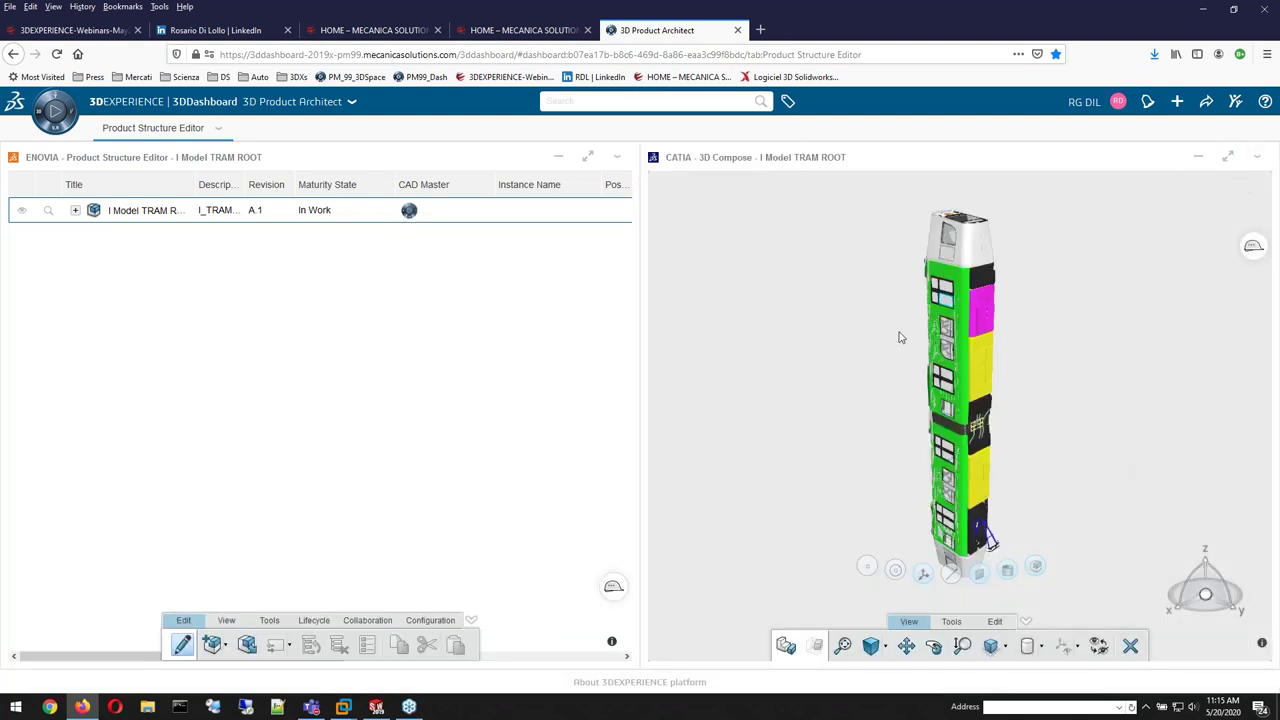
# Step: Turn the tram lengthwise in 3D and expand I Model TRAM ROOT into its seven systems
pyautogui.moveTo(727, 431)
pyautogui.mouseDown(button='middle')
pyautogui.moveTo(992, 419)
pyautogui.moveTo(1052, 397)
pyautogui.moveTo(923, 529)
pyautogui.moveTo(963, 543)
pyautogui.moveTo(917, 314)
pyautogui.moveTo(930, 300)
pyautogui.moveTo(1022, 352)
pyautogui.mouseUp(button='middle')
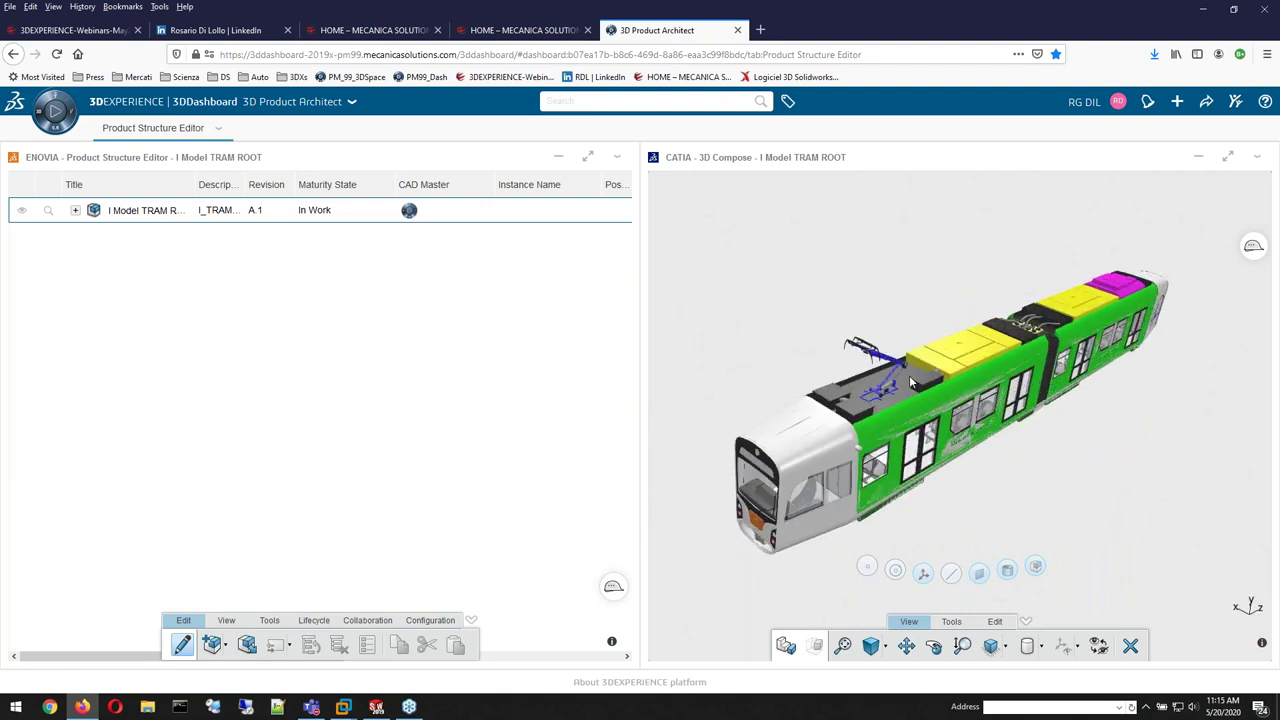
pyautogui.click(1032, 508)
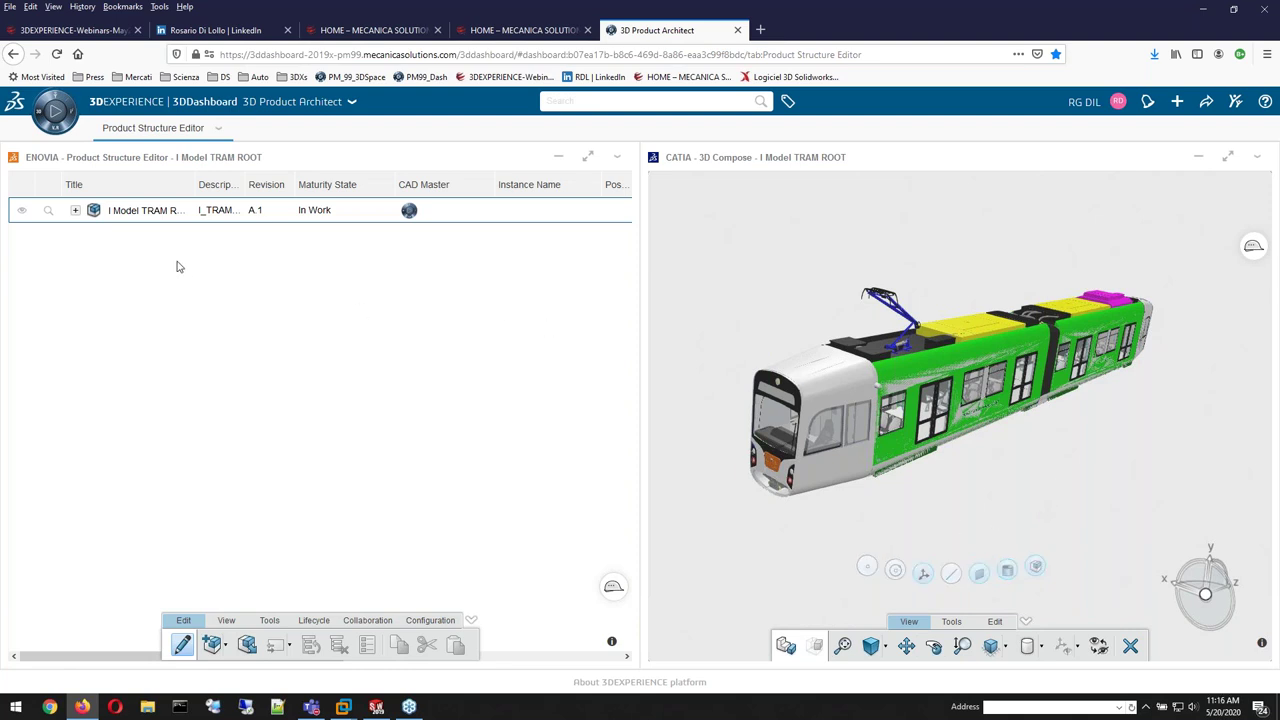
pyautogui.click(81, 218)
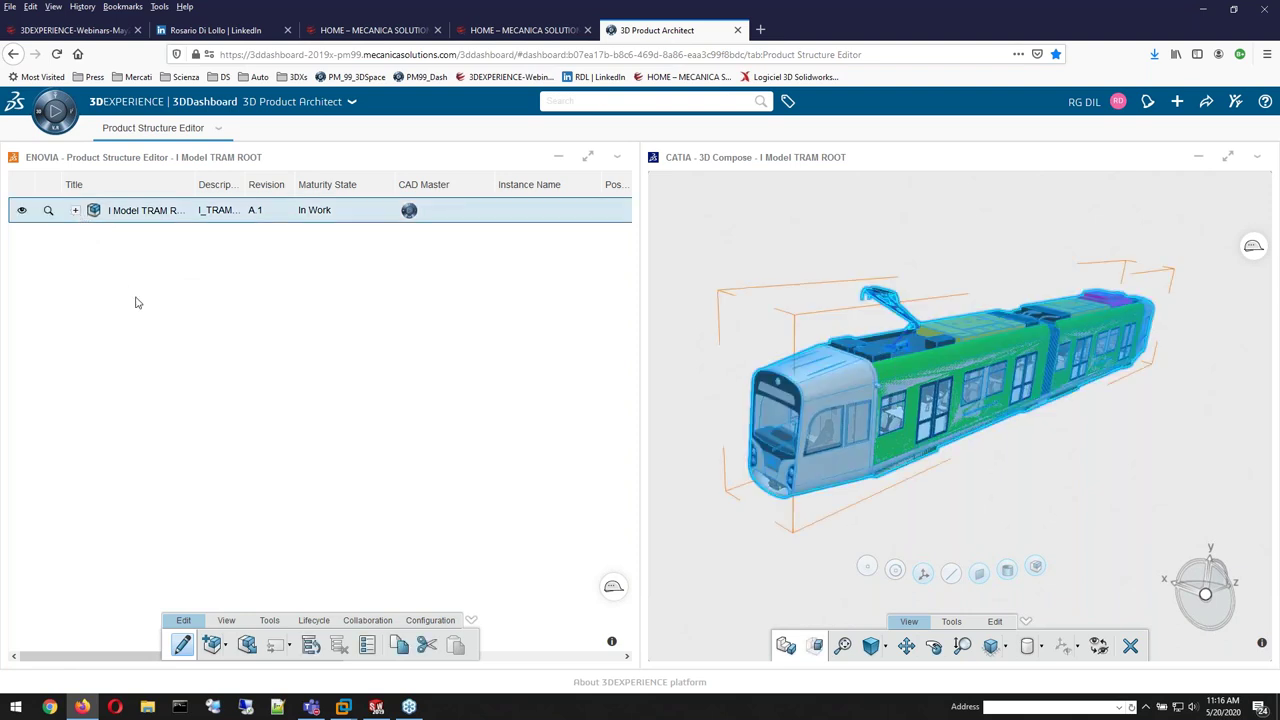
pyautogui.click(75, 213)
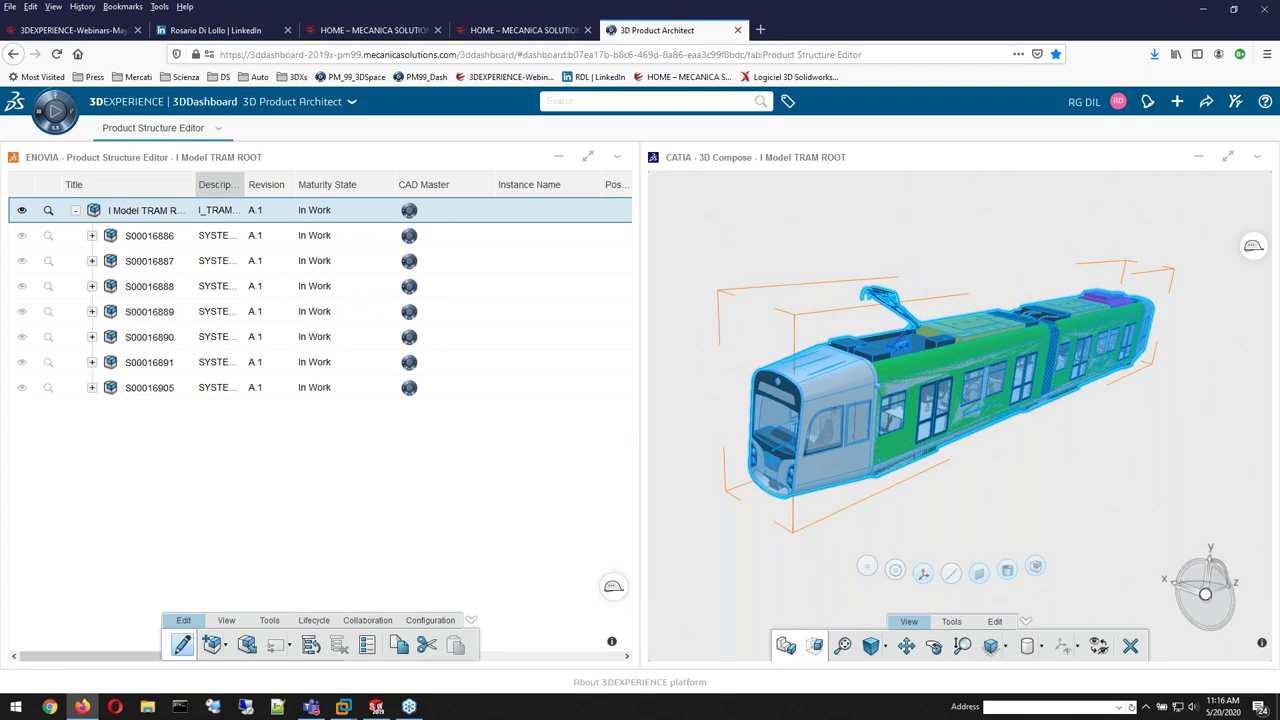
# Step: Widen the Title column and highlight the interior, powertrain, HVAC and control cabin systems in 3D
pyautogui.moveTo(196, 184); pyautogui.dragTo(369, 184)
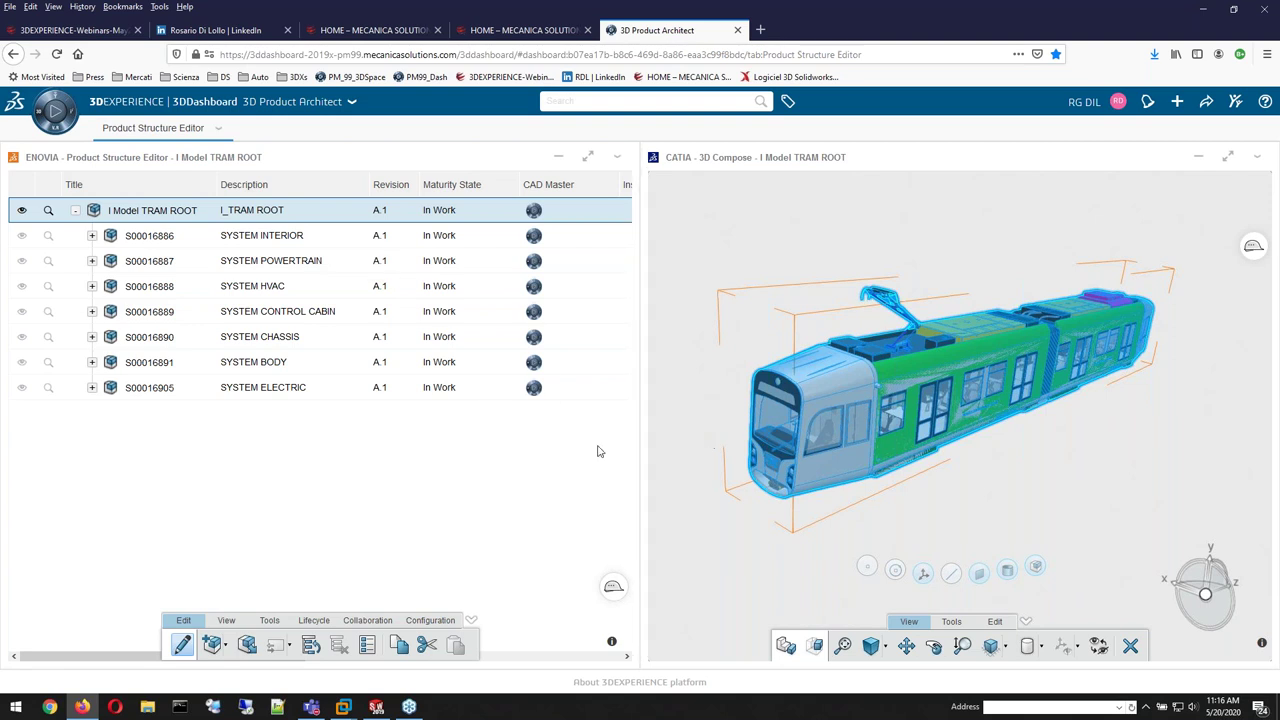
pyautogui.click(692, 516)
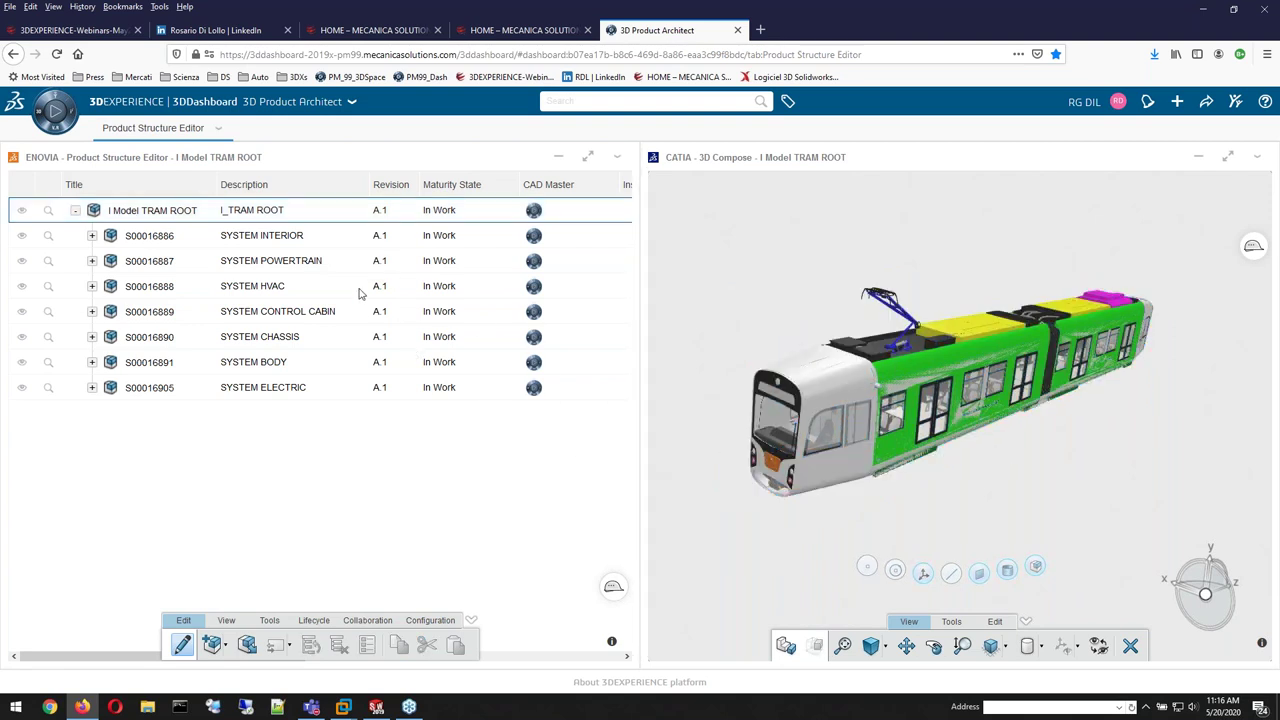
pyautogui.click(305, 240)
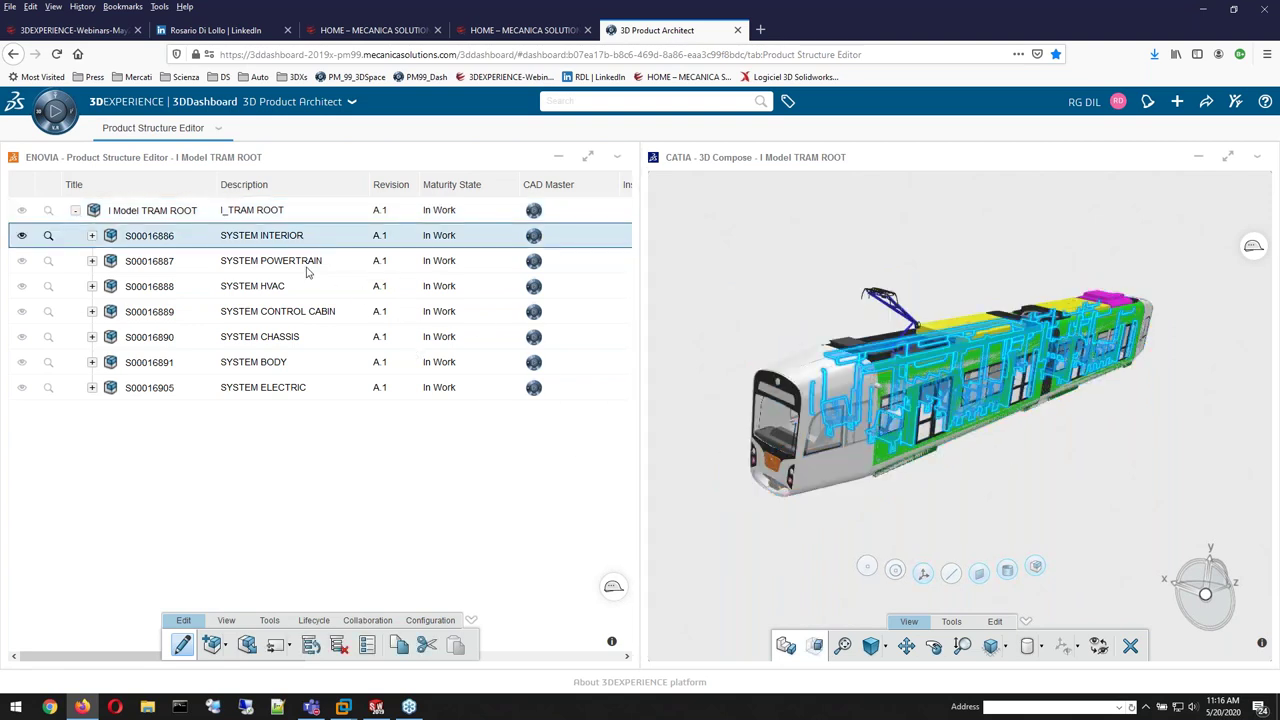
pyautogui.click(308, 268)
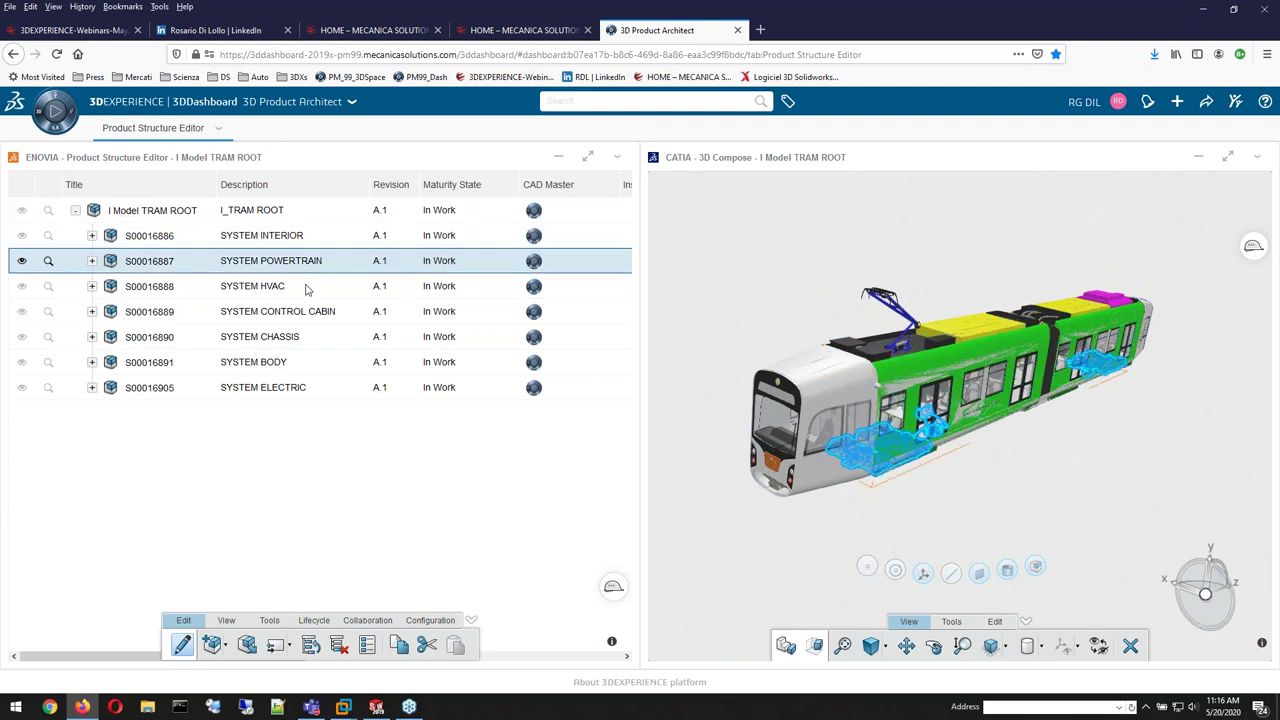
pyautogui.click(308, 288)
pyautogui.click(308, 311)
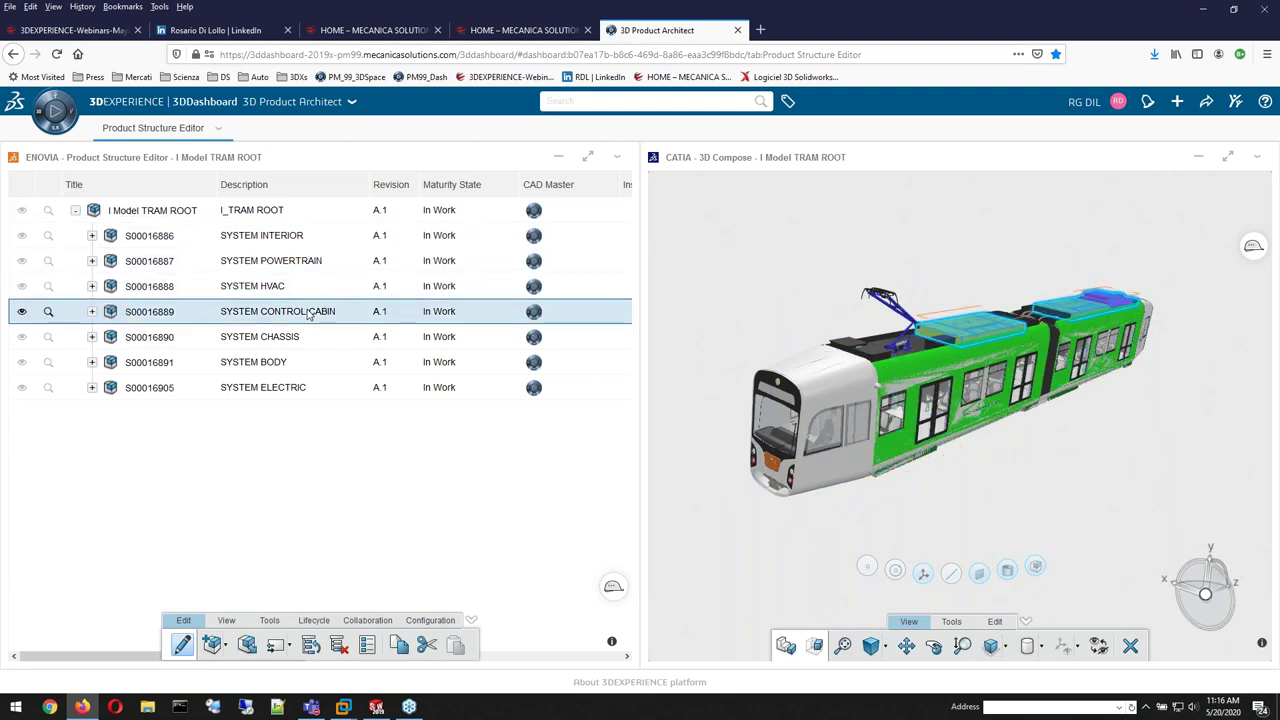
pyautogui.click(434, 487)
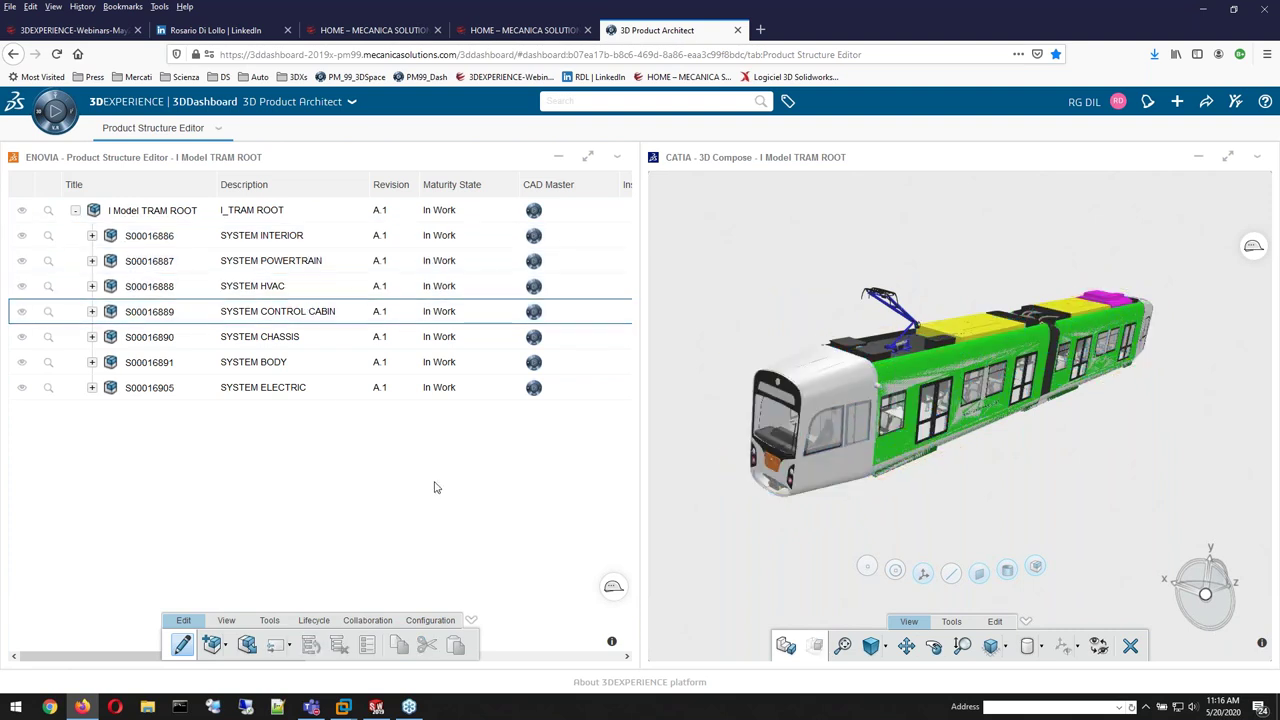
# Step: Re-highlight the powertrain parts, then orbit and zoom the 3D tram view
pyautogui.click(260, 258)
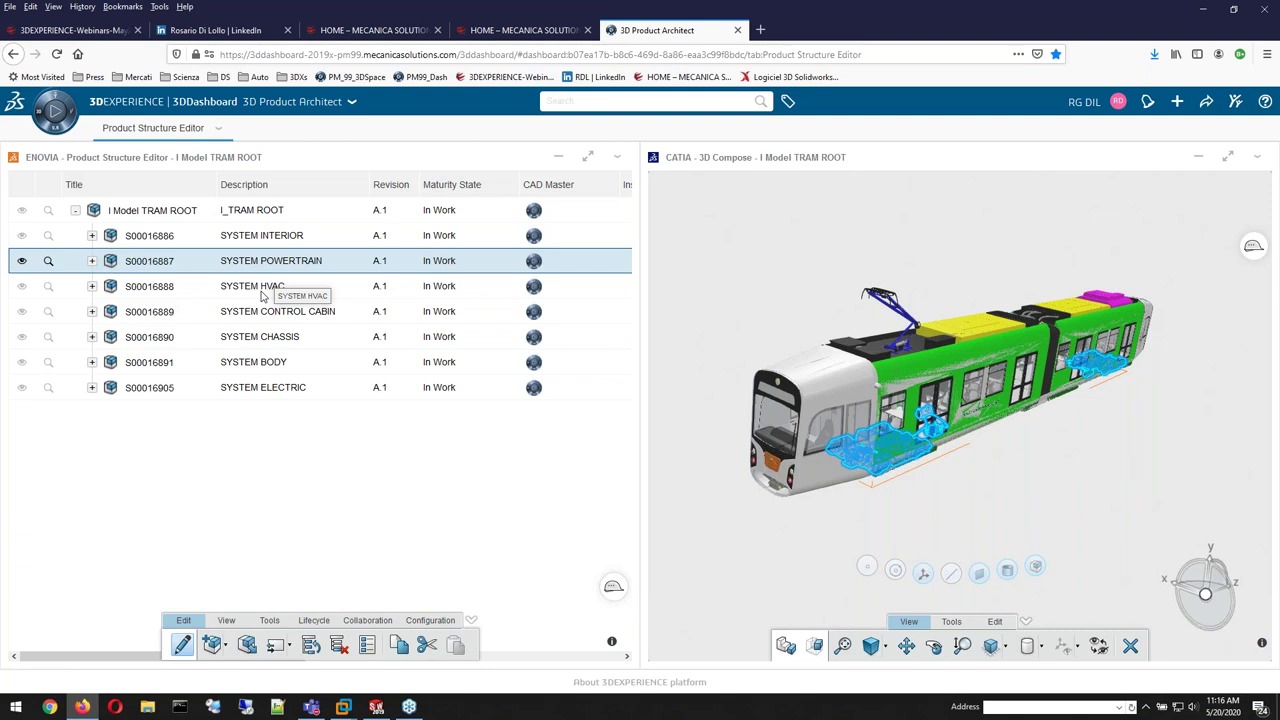
pyautogui.click(776, 580)
pyautogui.moveTo(1038, 445); pyautogui.dragTo(1015, 456, button='middle')
pyautogui.scroll(2, 1012, 456)
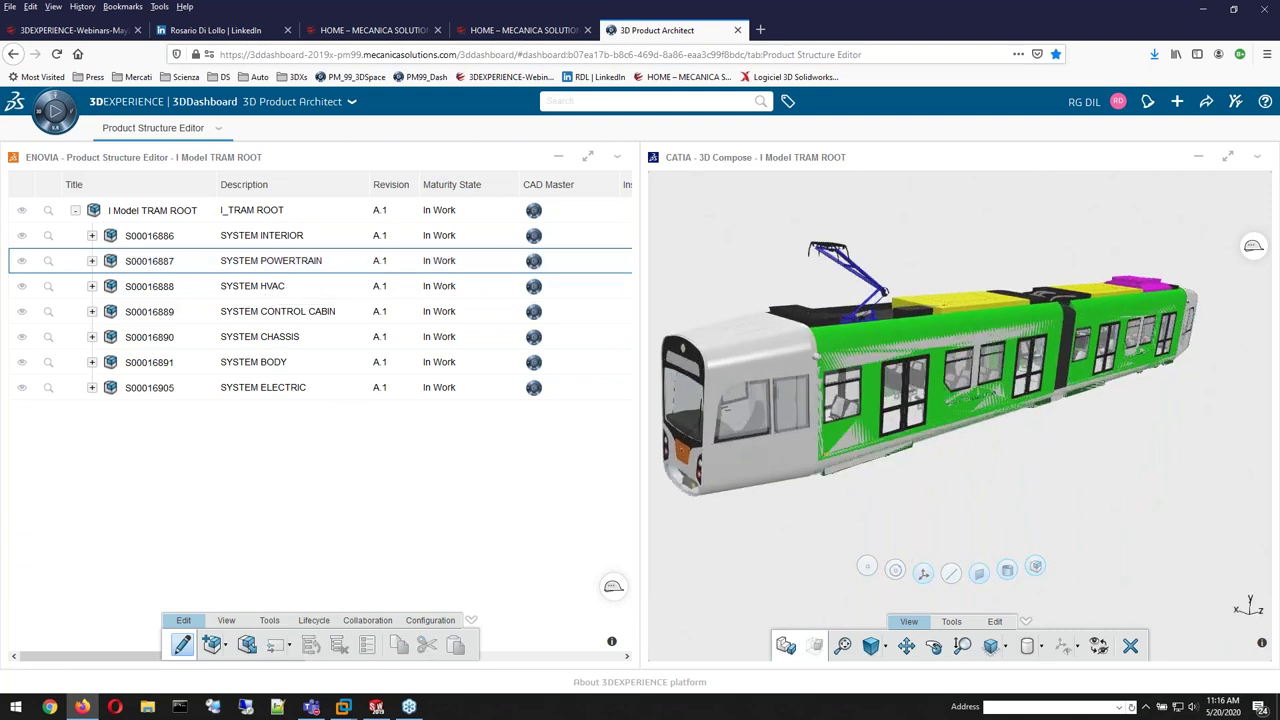
pyautogui.click(956, 621)
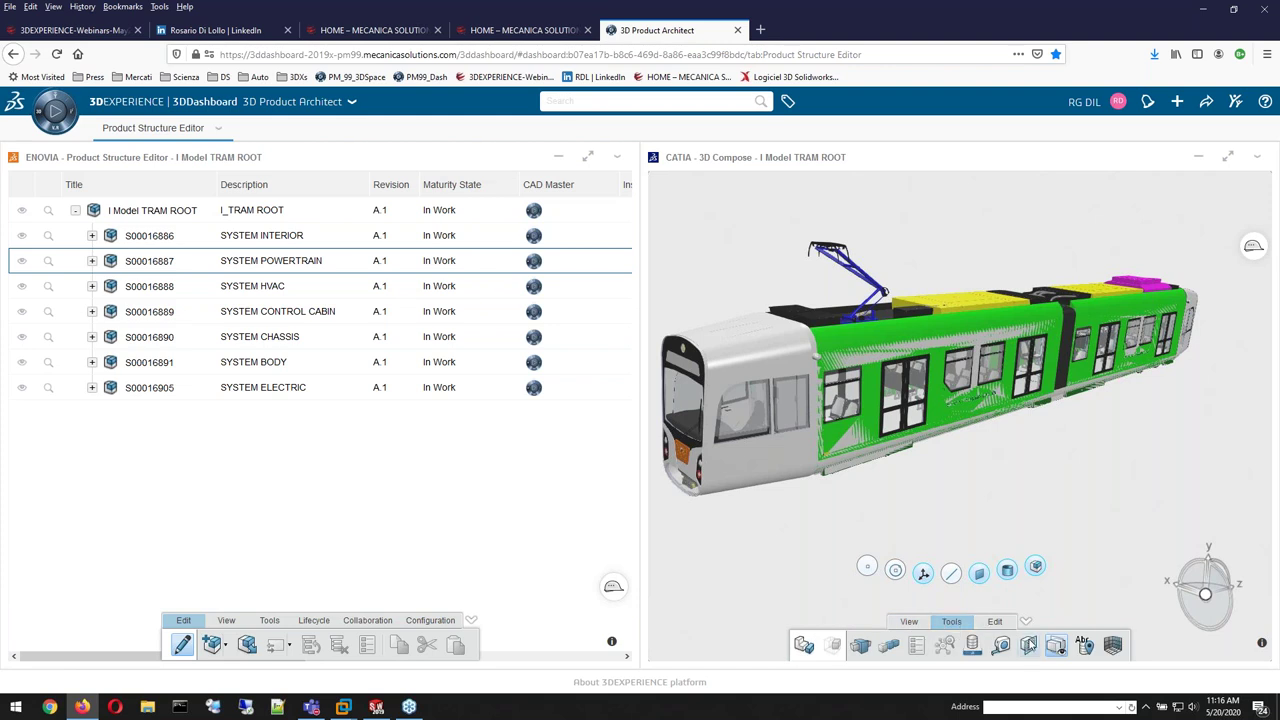
pyautogui.click(1030, 646)
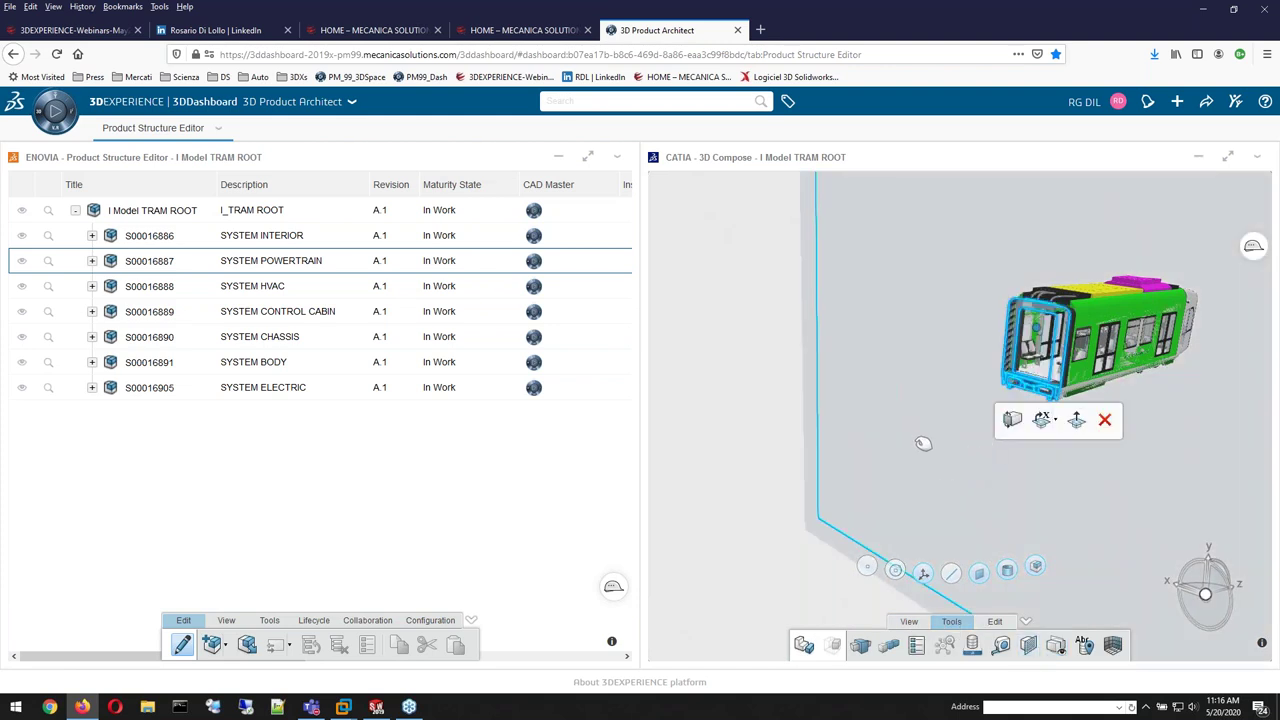
pyautogui.moveTo(924, 446)
pyautogui.mouseDown(button='middle')
pyautogui.moveTo(848, 474)
pyautogui.moveTo(1067, 417)
pyautogui.mouseUp(button='middle')
pyautogui.click(905, 430)
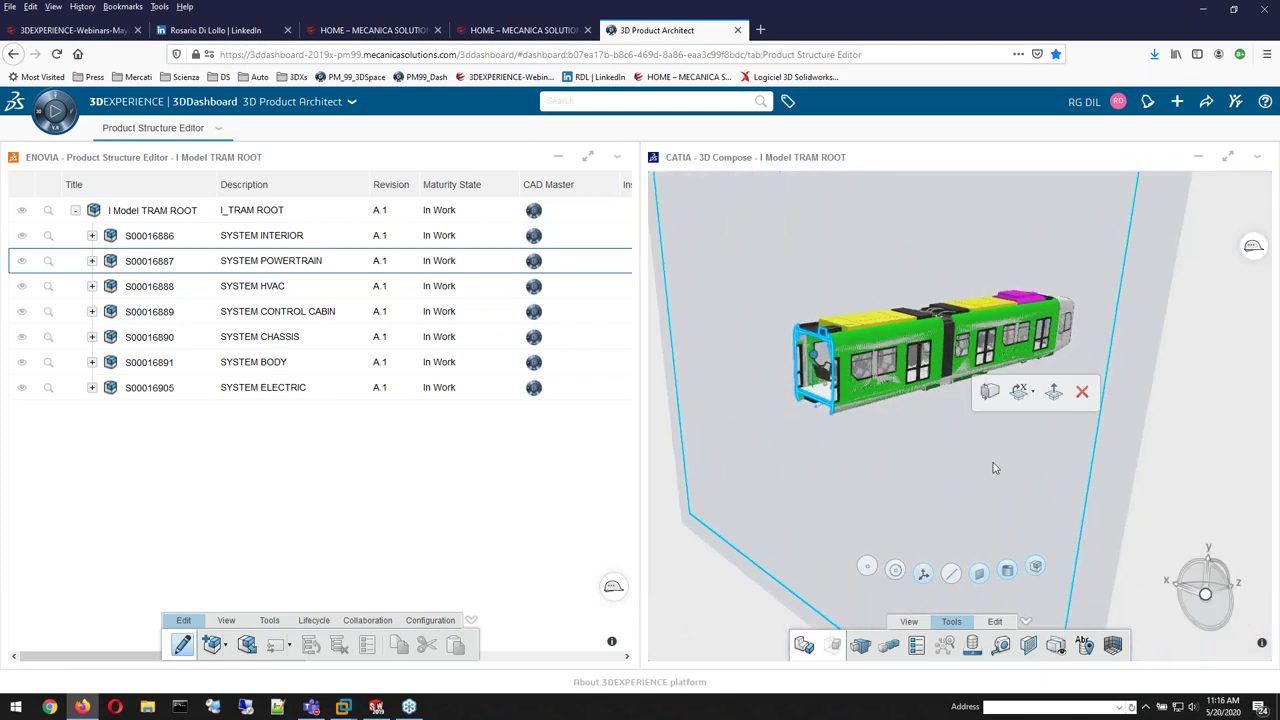
pyautogui.click(1083, 393)
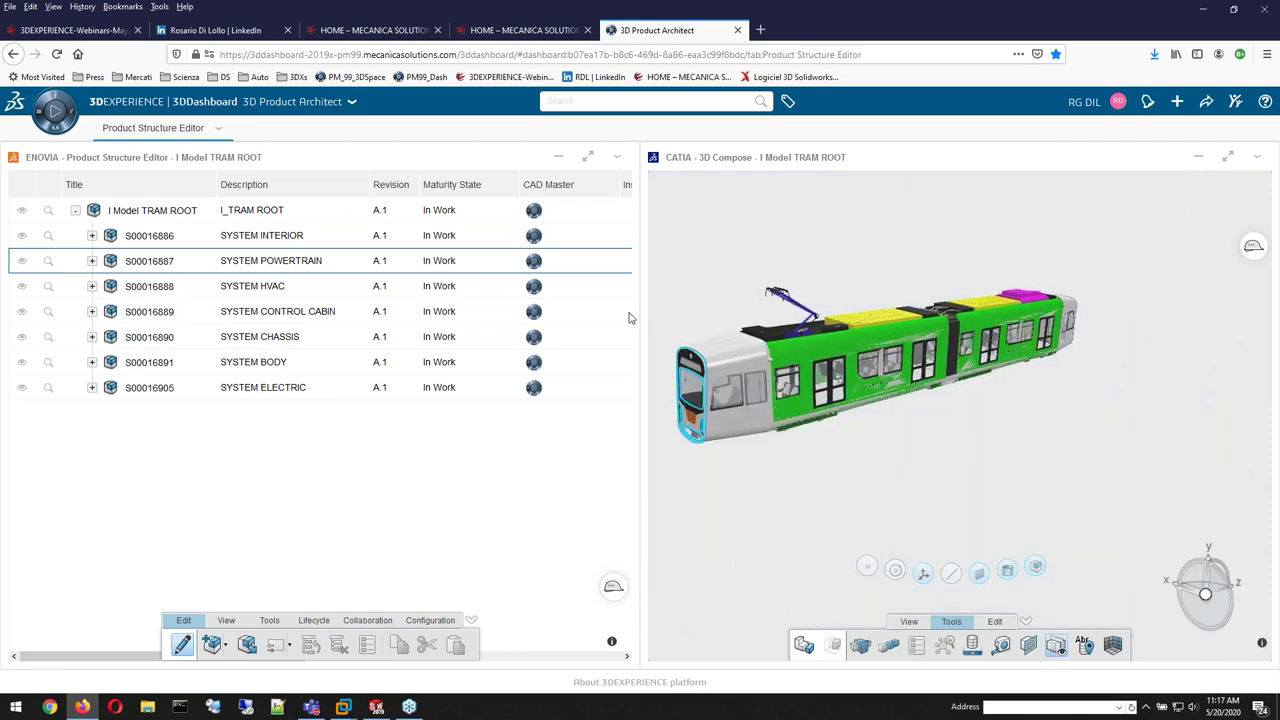
pyautogui.click(403, 218)
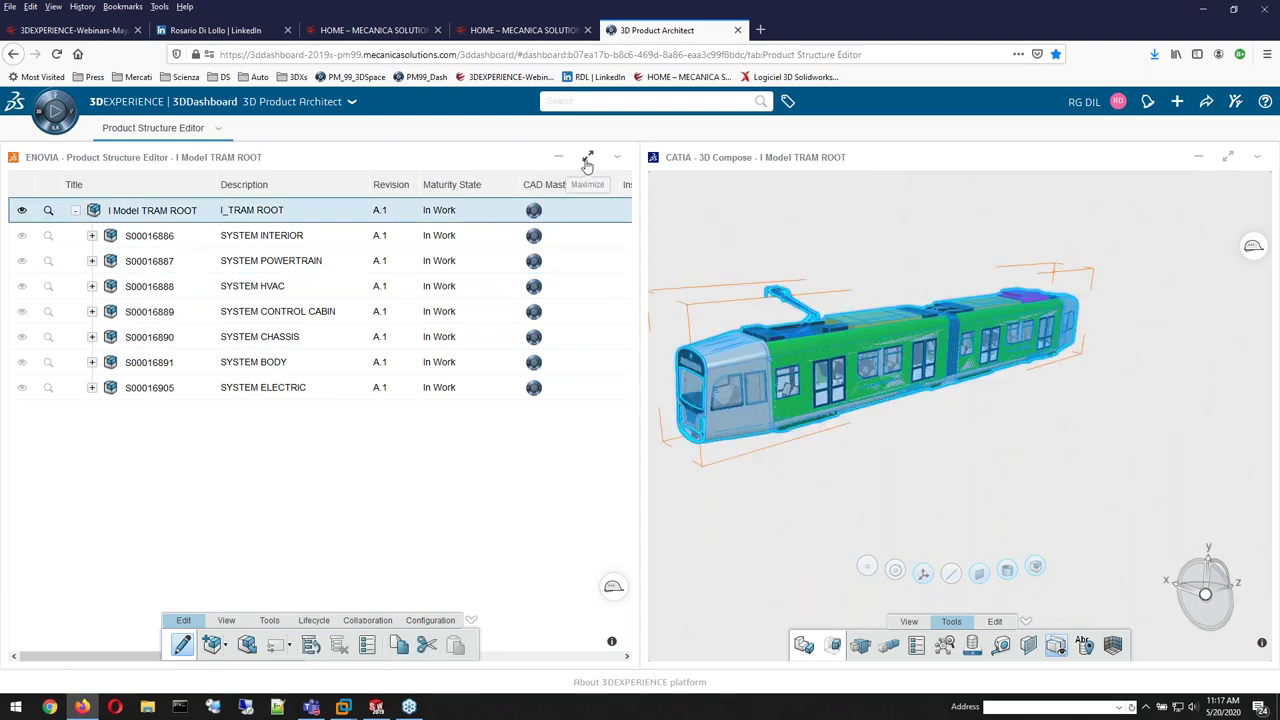
# Step: Maximize the structure table and open a widened details panel for I Model TRAM ROOT
pyautogui.click(588, 157)
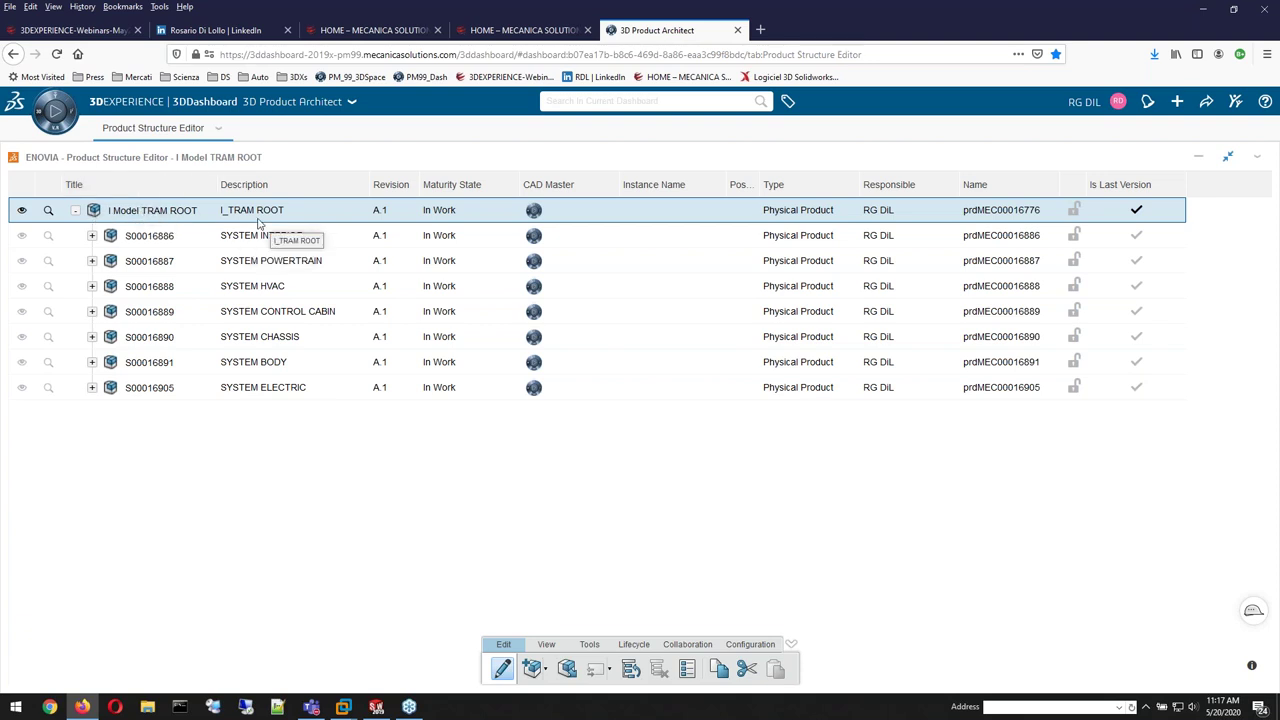
pyautogui.click(547, 646)
pyautogui.click(824, 672)
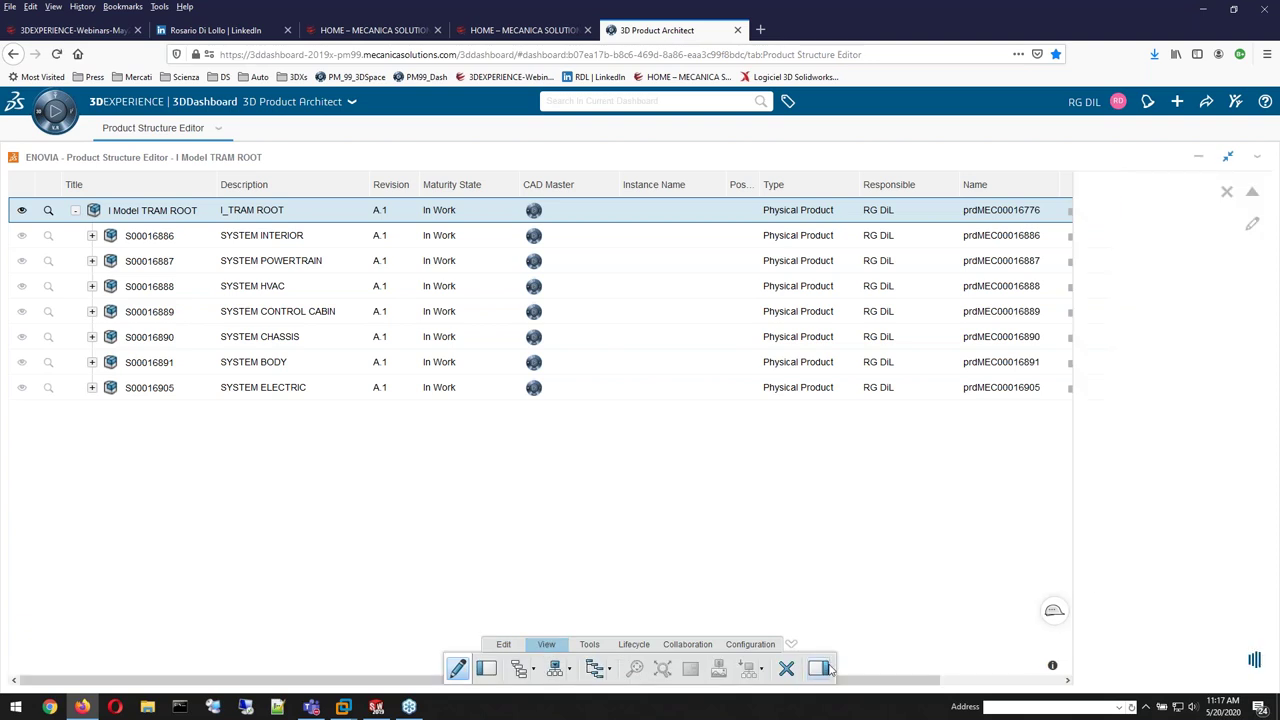
pyautogui.moveTo(1071, 466); pyautogui.dragTo(755, 485)
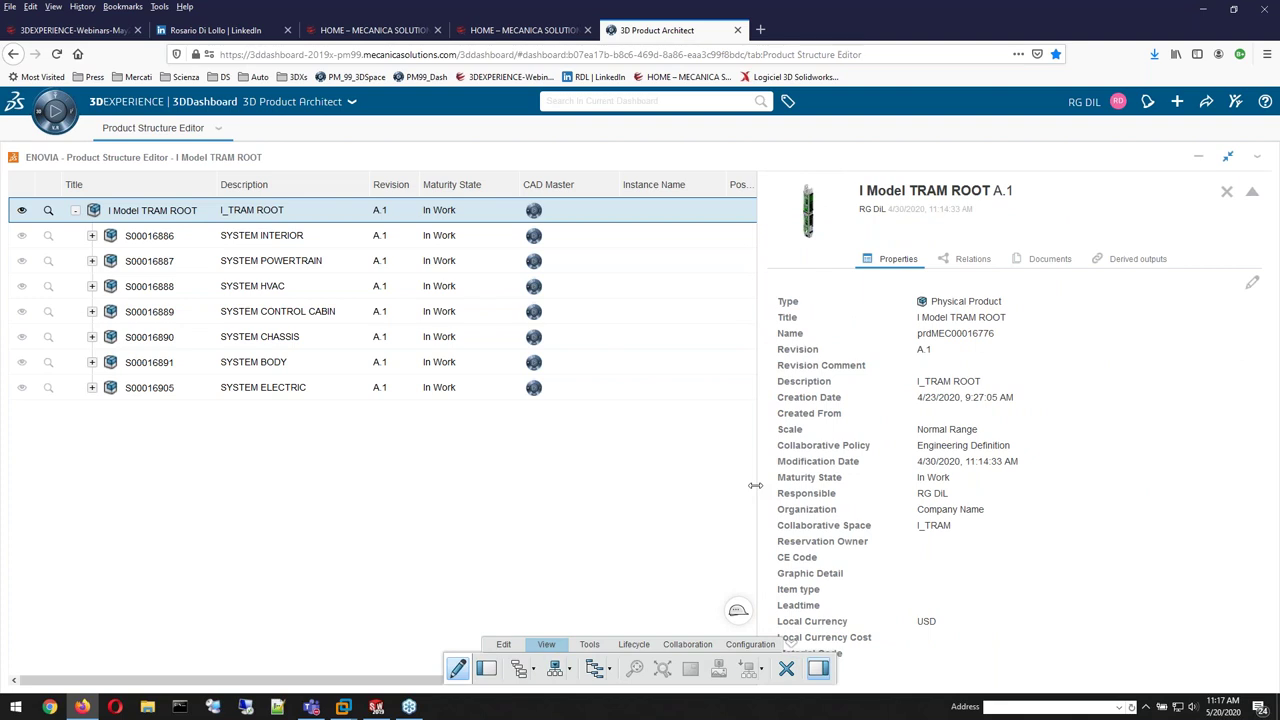
# Step: Download the attached Promotional Tram Video from the Documents list and open it with VLC
pyautogui.click(1120, 261)
pyautogui.click(1048, 260)
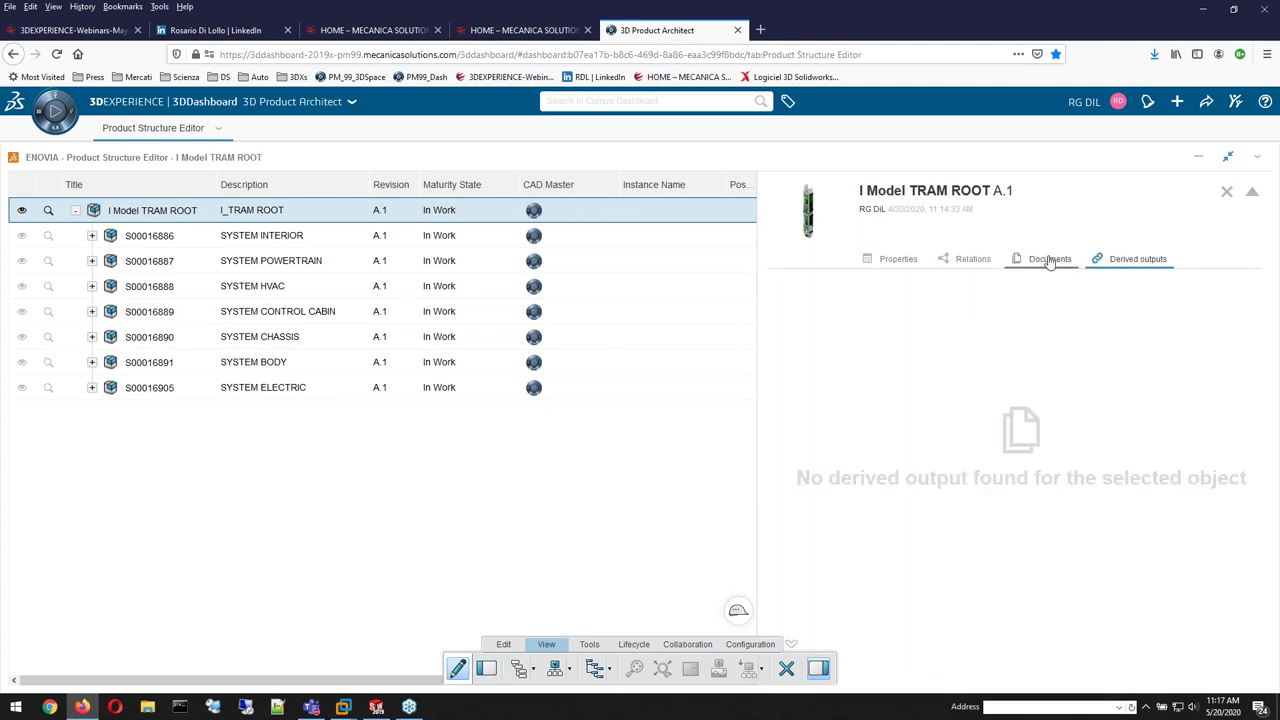
pyautogui.click(1248, 327)
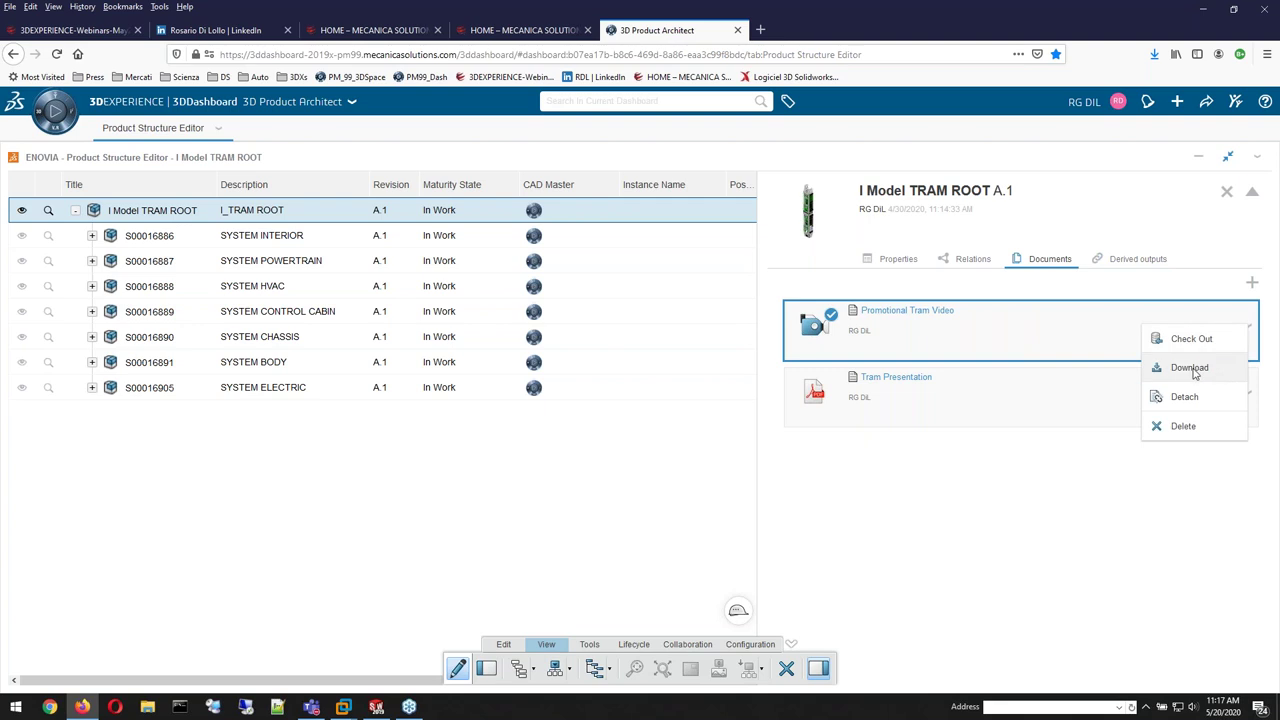
pyautogui.click(1190, 368)
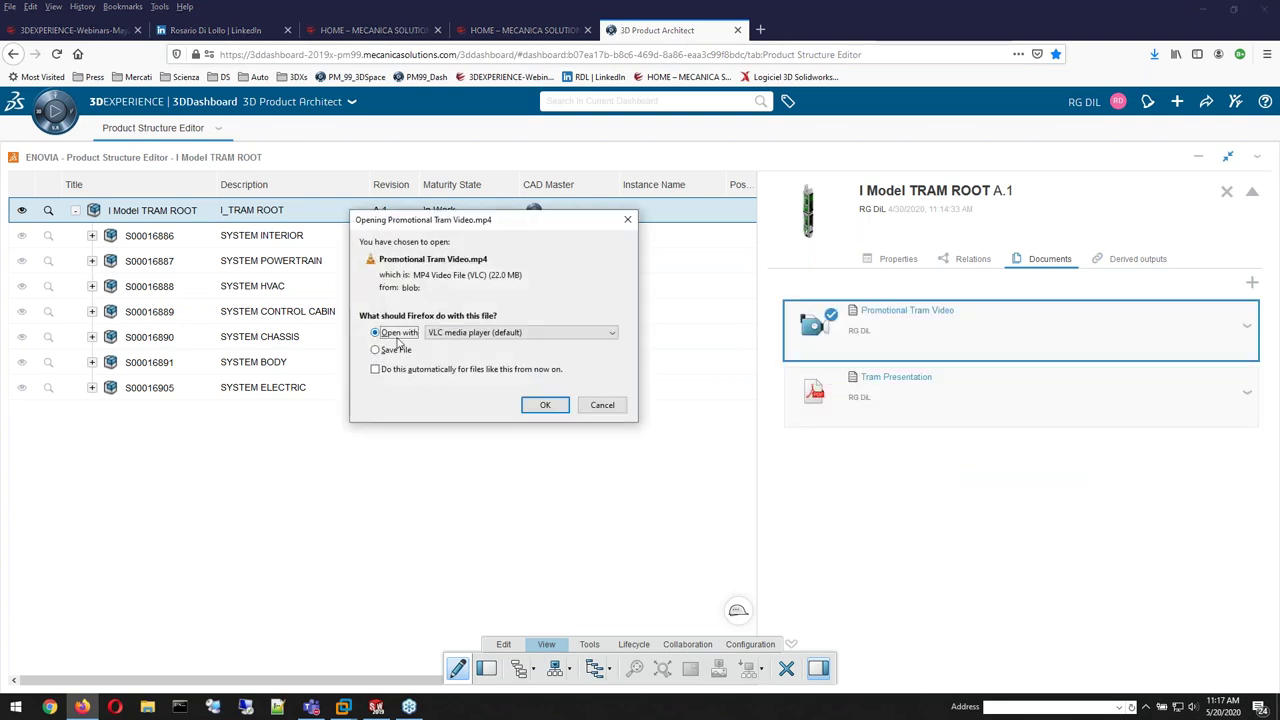
pyautogui.click(545, 405)
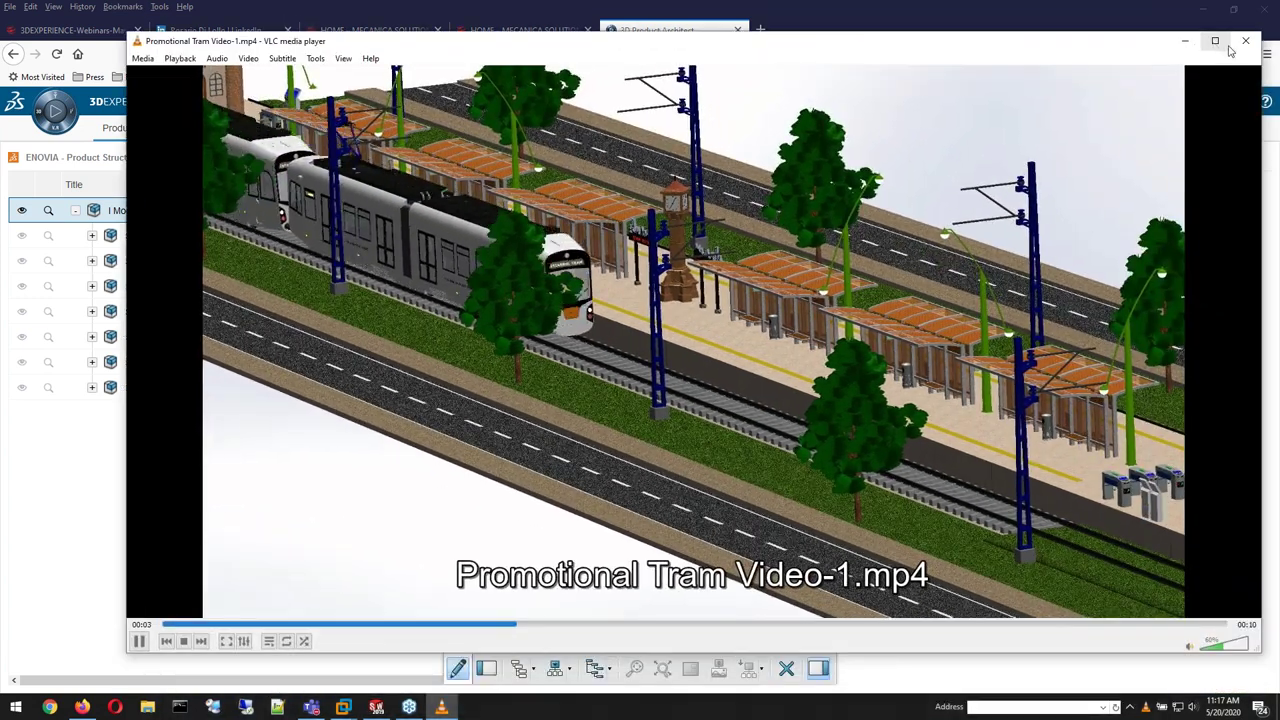
# Step: Close VLC after the Promotional Tram Video, then close the document details panel
pyautogui.click(1240, 44)
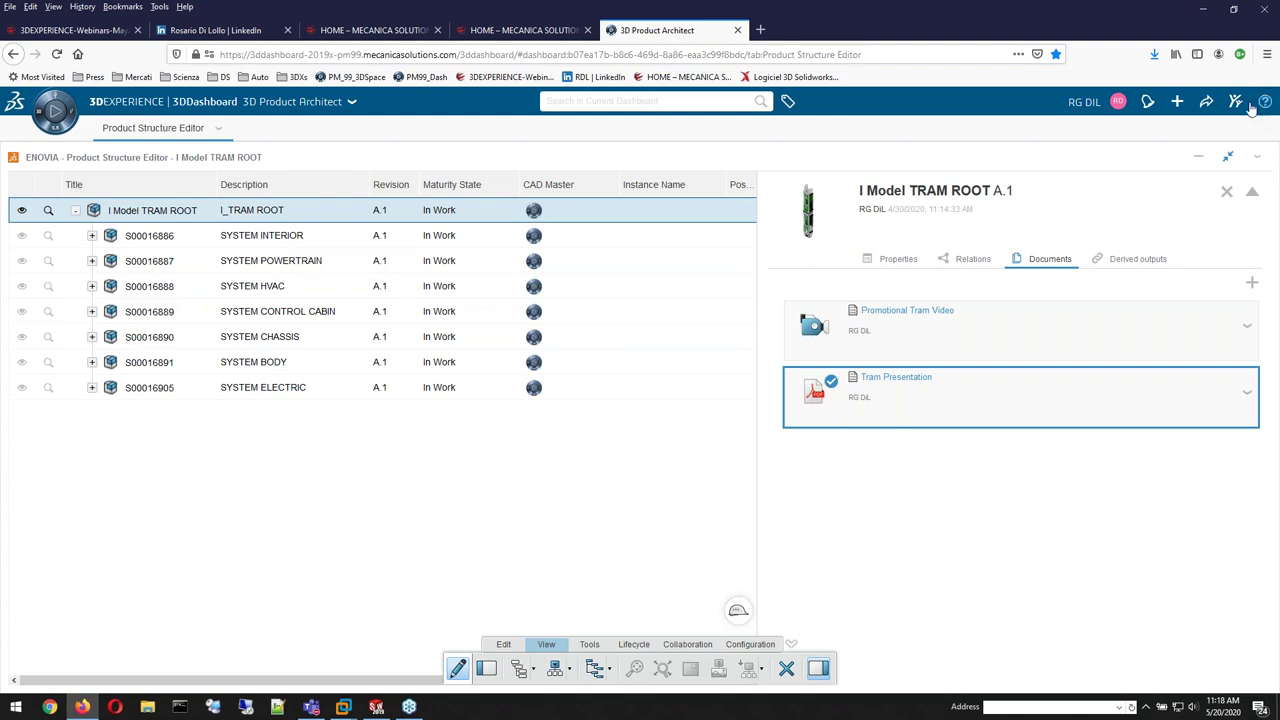
pyautogui.click(1226, 194)
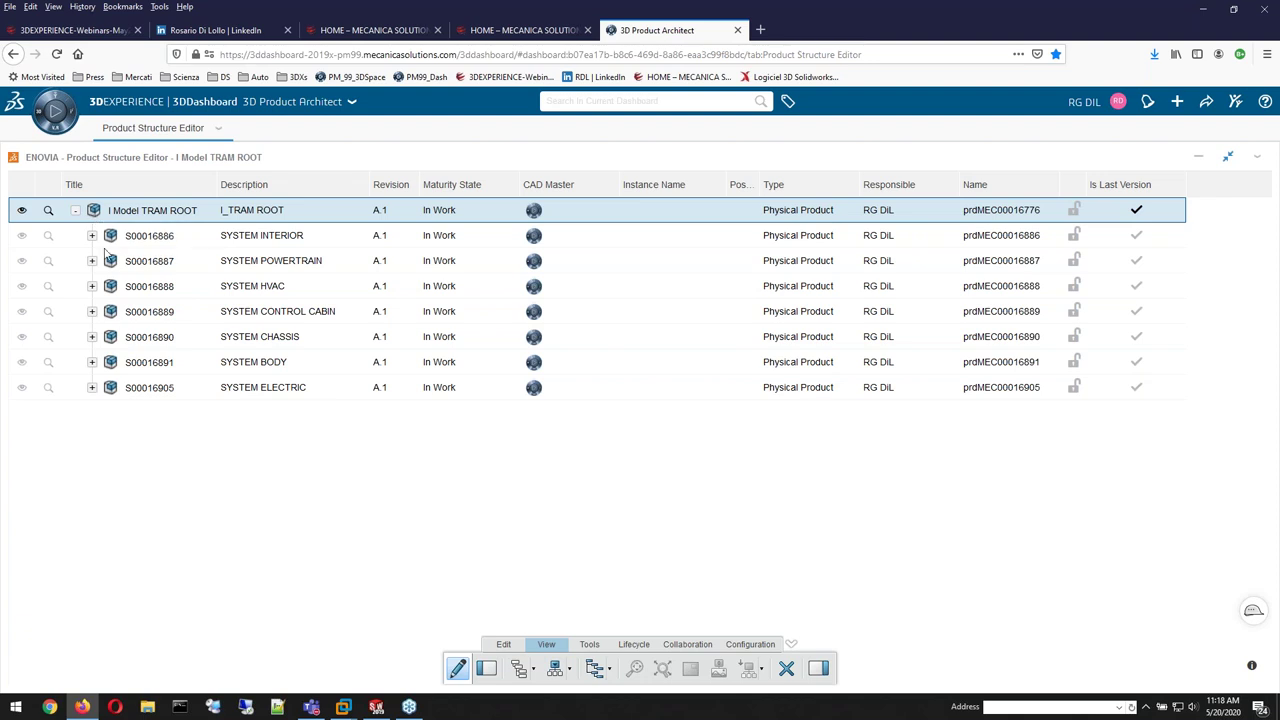
# Step: Bring back the 3D Compose tram view and explode the tram into its systems
pyautogui.click(1229, 159)
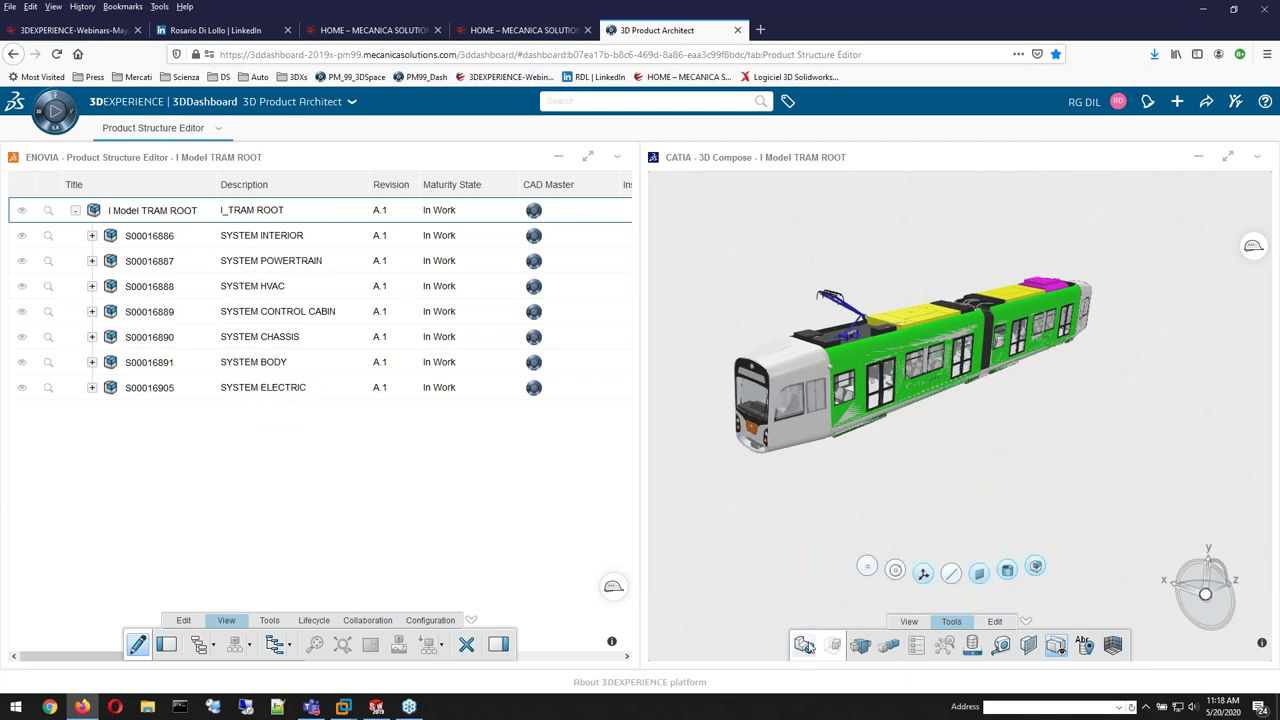
pyautogui.click(805, 646)
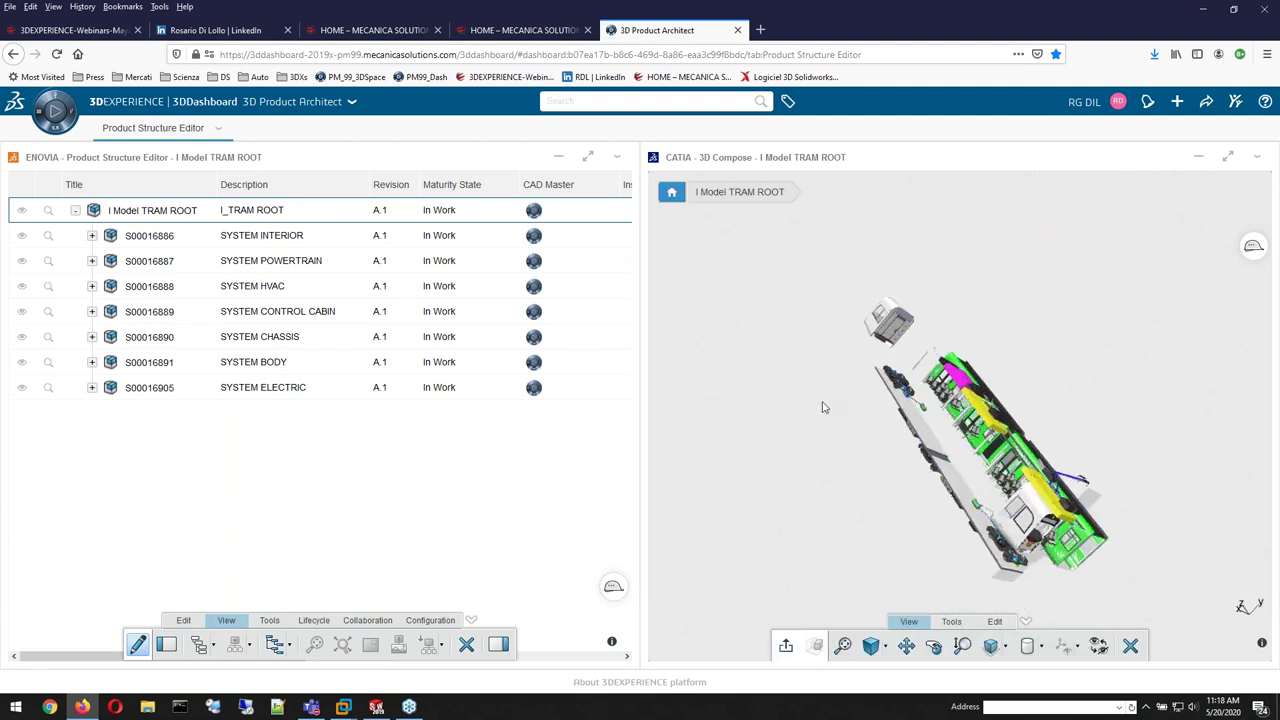
# Step: Rotate and zoom the exploded tram, then isolate SYSTEM BODY (S00016891) in 3D
pyautogui.moveTo(928, 322)
pyautogui.mouseDown(button='middle')
pyautogui.moveTo(906, 280)
pyautogui.moveTo(896, 468)
pyautogui.moveTo(932, 265)
pyautogui.mouseUp(button='middle')
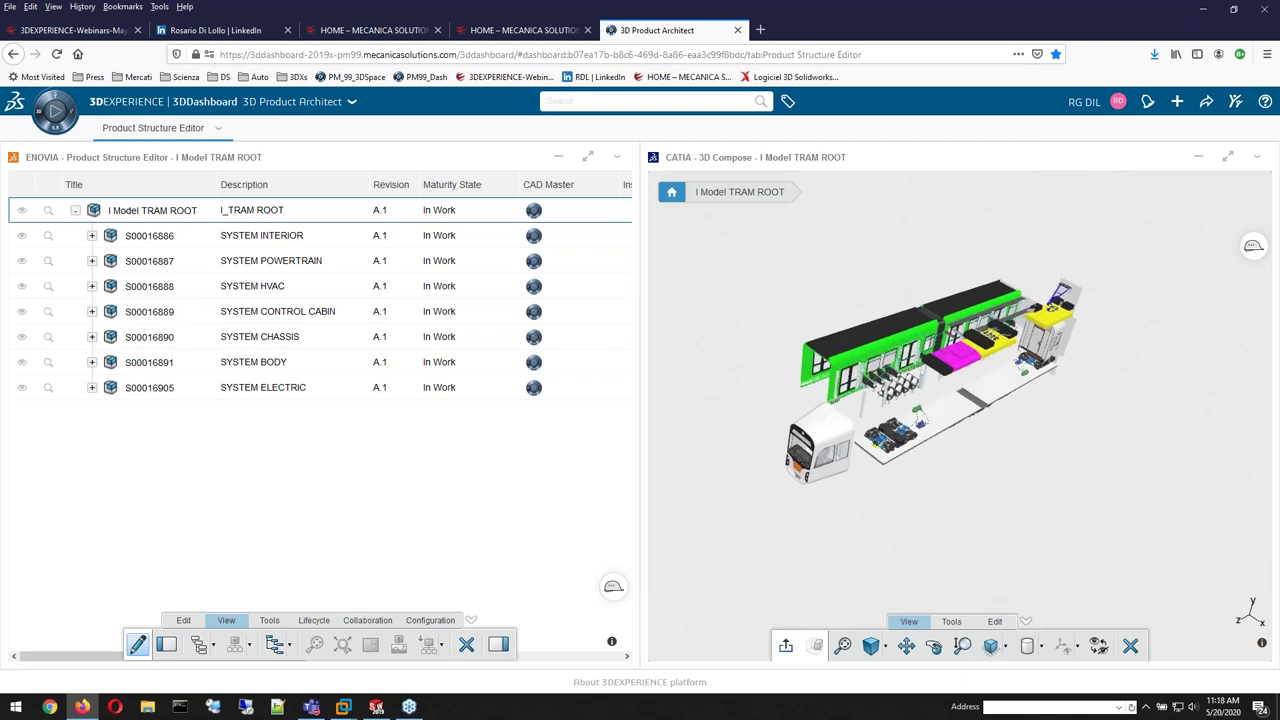
pyautogui.scroll(3, 932, 300)
pyautogui.moveTo(870, 470)
pyautogui.mouseDown(button='middle')
pyautogui.moveTo(883, 487)
pyautogui.moveTo(830, 243)
pyautogui.moveTo(832, 305)
pyautogui.moveTo(1003, 433)
pyautogui.moveTo(975, 435)
pyautogui.mouseUp(button='middle')
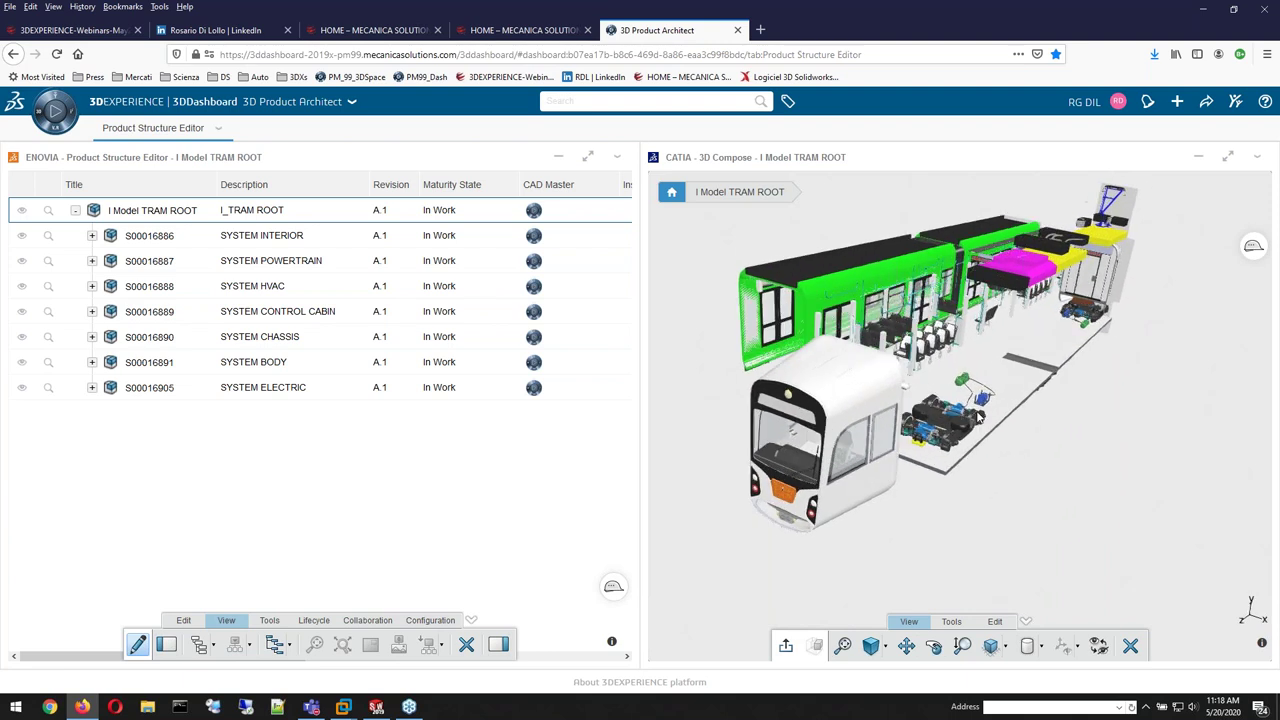
pyautogui.click(868, 320)
pyautogui.doubleClick(940, 270)
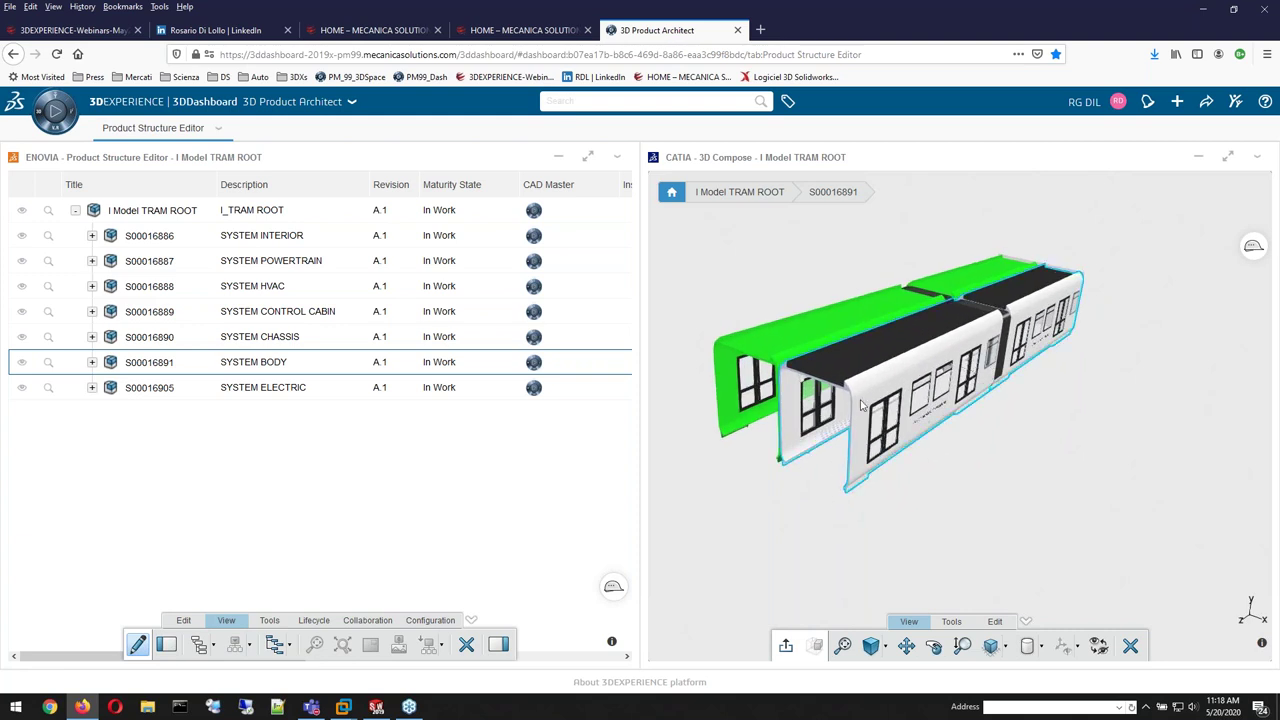
# Step: Expand SYSTEM BODY to reveal Wagon Body AA341 and orbit the body shells side-on
pyautogui.click(908, 378)
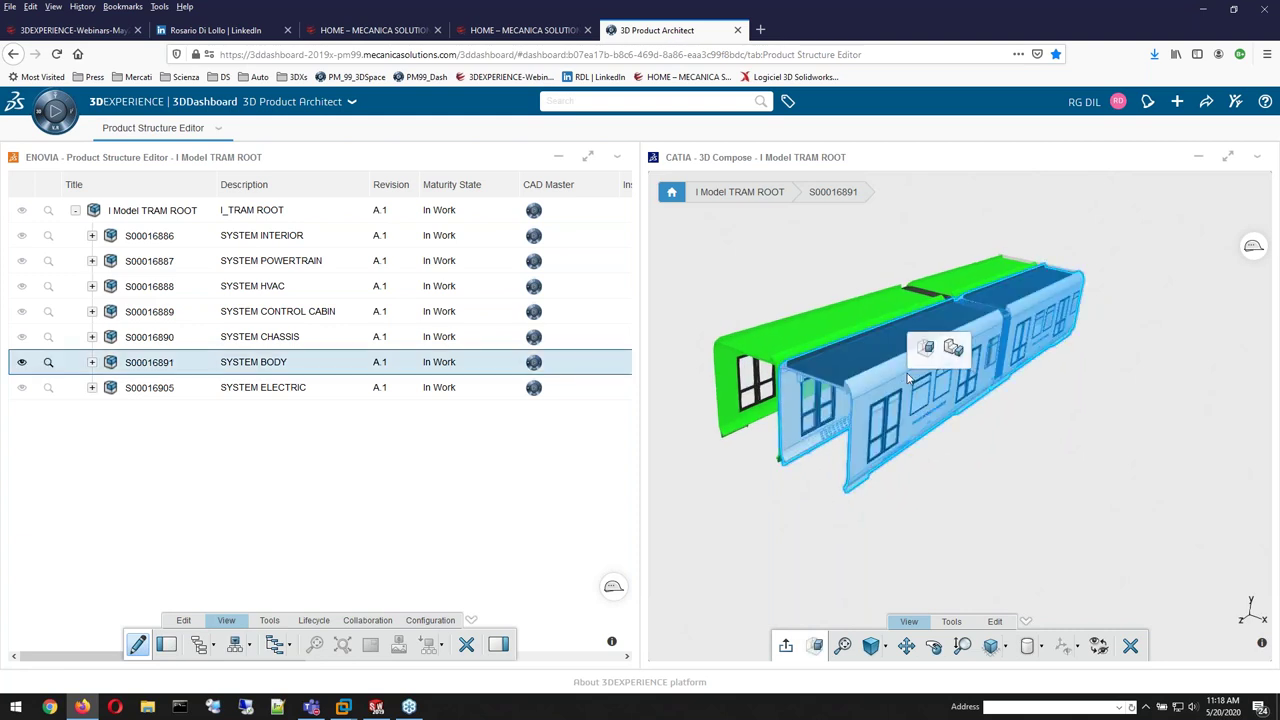
pyautogui.rightClick(908, 378)
pyautogui.click(940, 386)
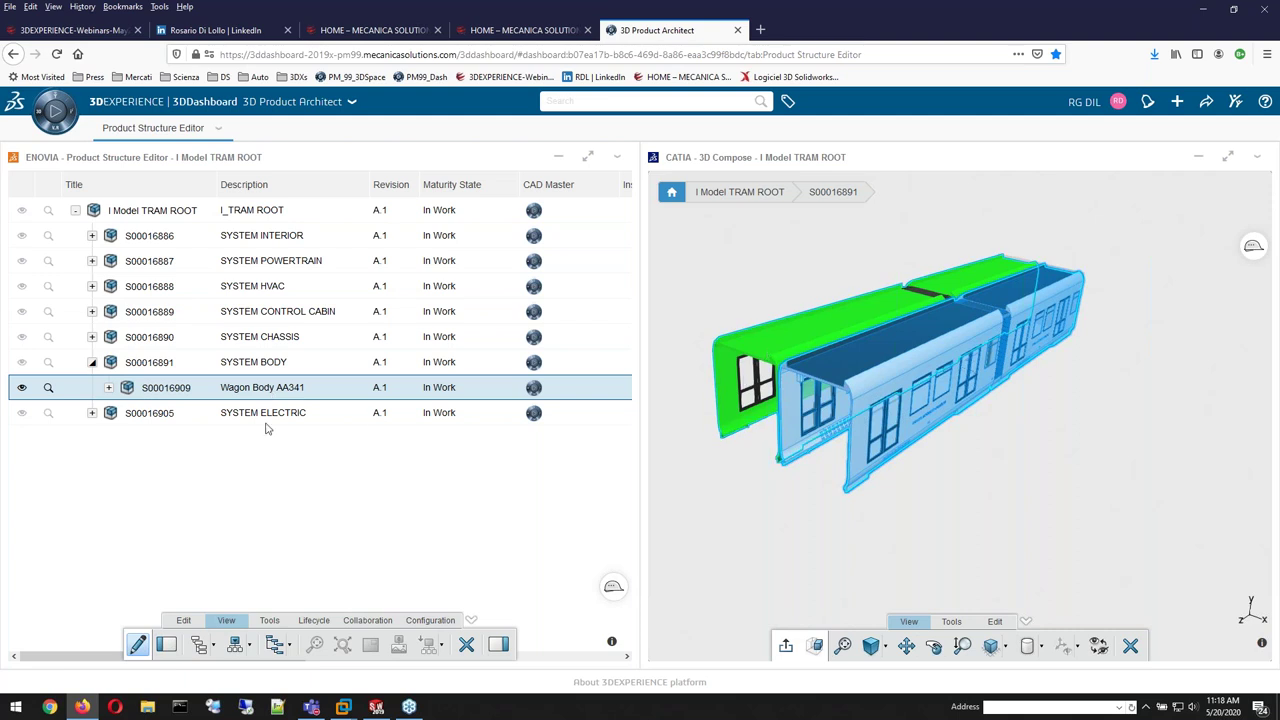
pyautogui.click(940, 503)
pyautogui.moveTo(940, 503)
pyautogui.mouseDown(button='middle')
pyautogui.moveTo(740, 458)
pyautogui.moveTo(727, 433)
pyautogui.mouseUp(button='middle')
# Step: Select Wagon Body AB345, orbit the wagon bodies, then return to the full tram
pyautogui.rightClick(769, 344)
pyautogui.click(361, 419)
pyautogui.moveTo(728, 468)
pyautogui.mouseDown(button='middle')
pyautogui.moveTo(790, 500)
pyautogui.moveTo(838, 492)
pyautogui.mouseUp(button='middle')
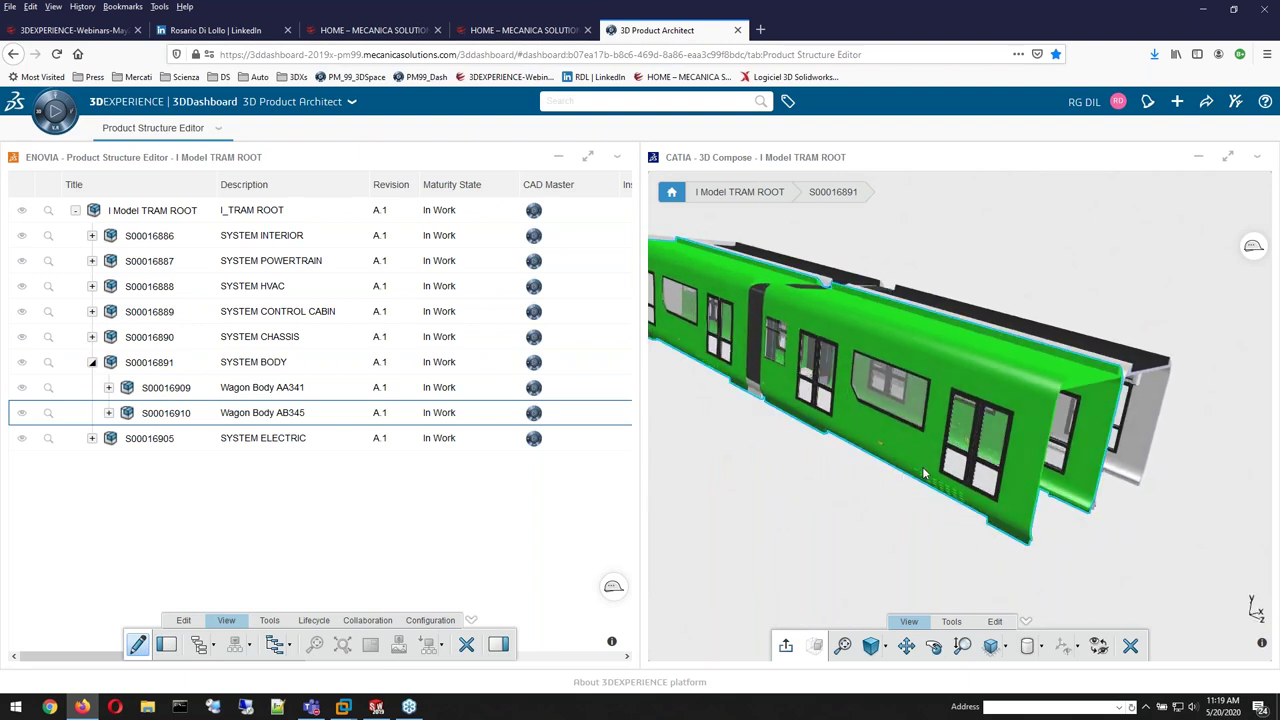
pyautogui.moveTo(760, 543)
pyautogui.mouseDown(button='middle')
pyautogui.moveTo(794, 514)
pyautogui.moveTo(829, 509)
pyautogui.moveTo(937, 373)
pyautogui.moveTo(895, 373)
pyautogui.mouseUp(button='middle')
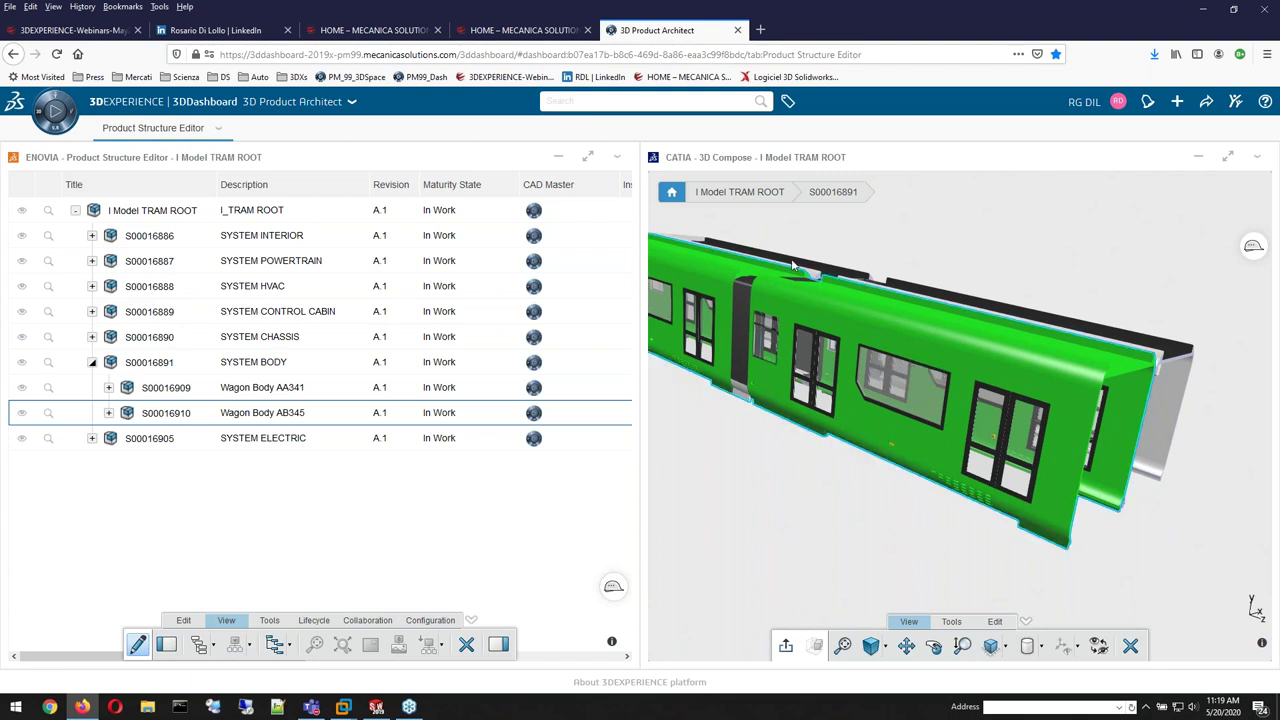
pyautogui.click(770, 196)
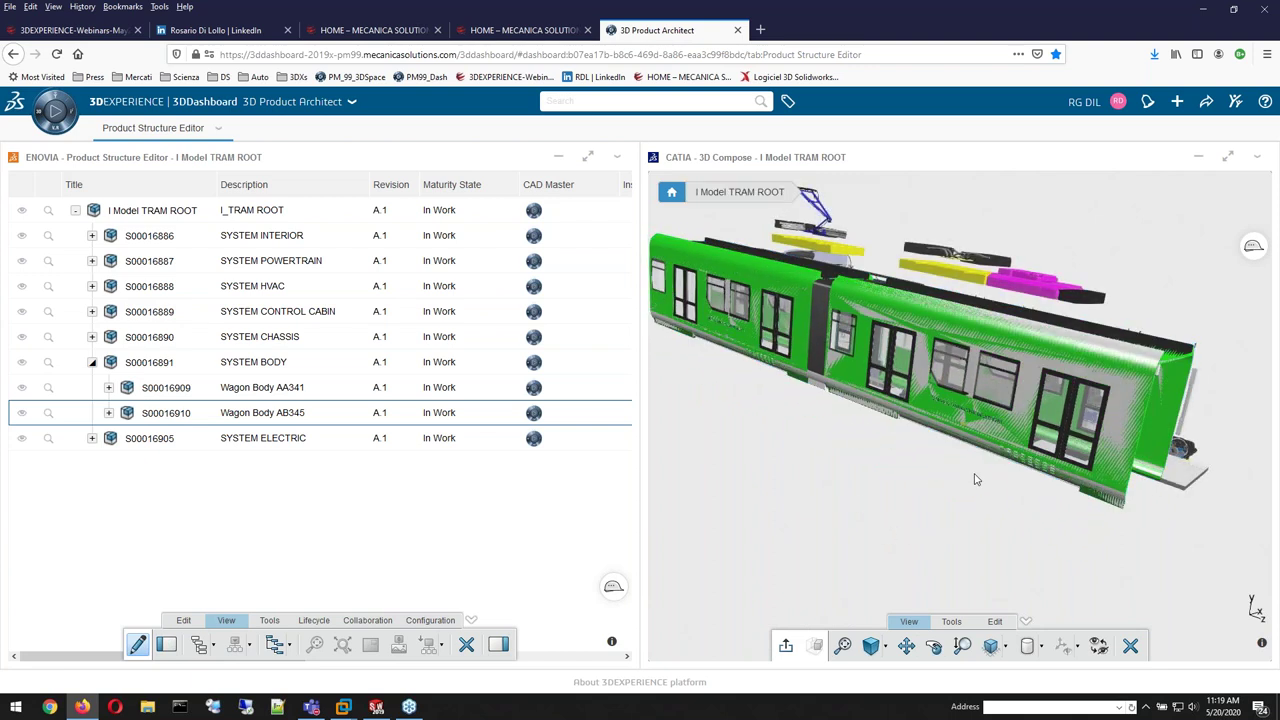
# Step: Isolate SYSTEM POWERTRAIN and drill into the bogie assembly S00016892
pyautogui.moveTo(786, 457); pyautogui.dragTo(997, 493, button='middle')
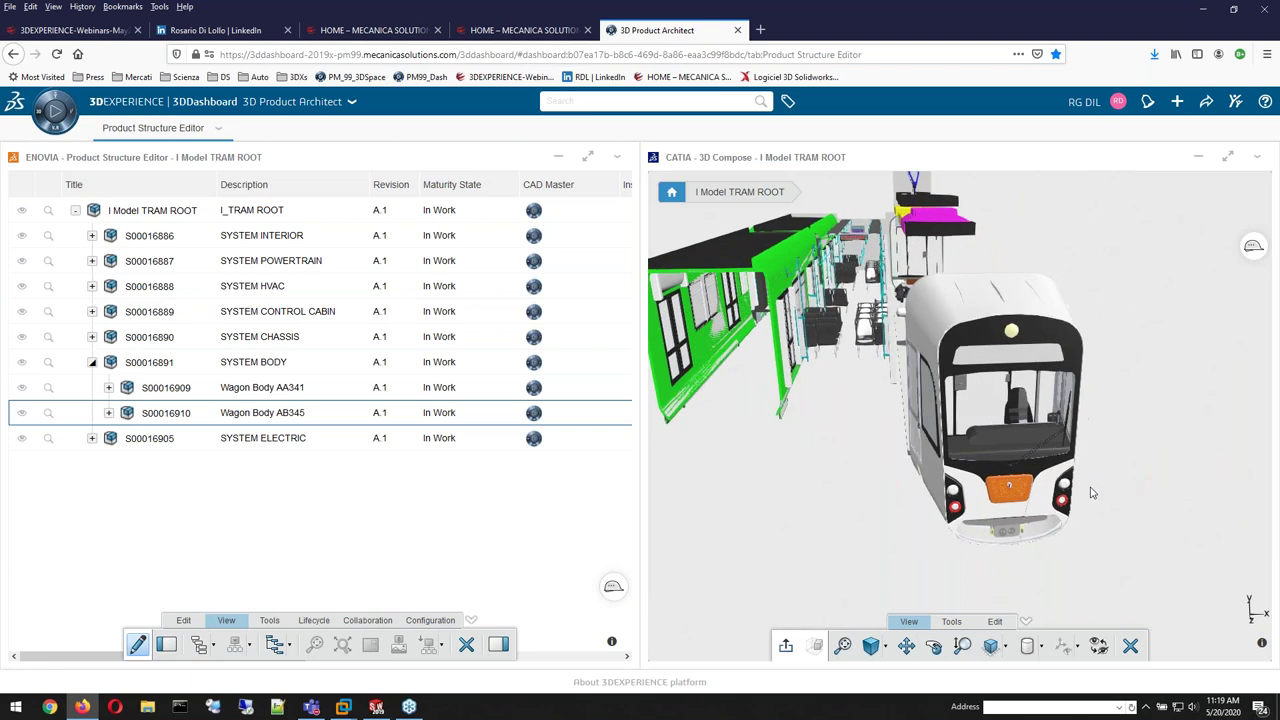
pyautogui.scroll(3, 1001, 513)
pyautogui.scroll(3, 1001, 513)
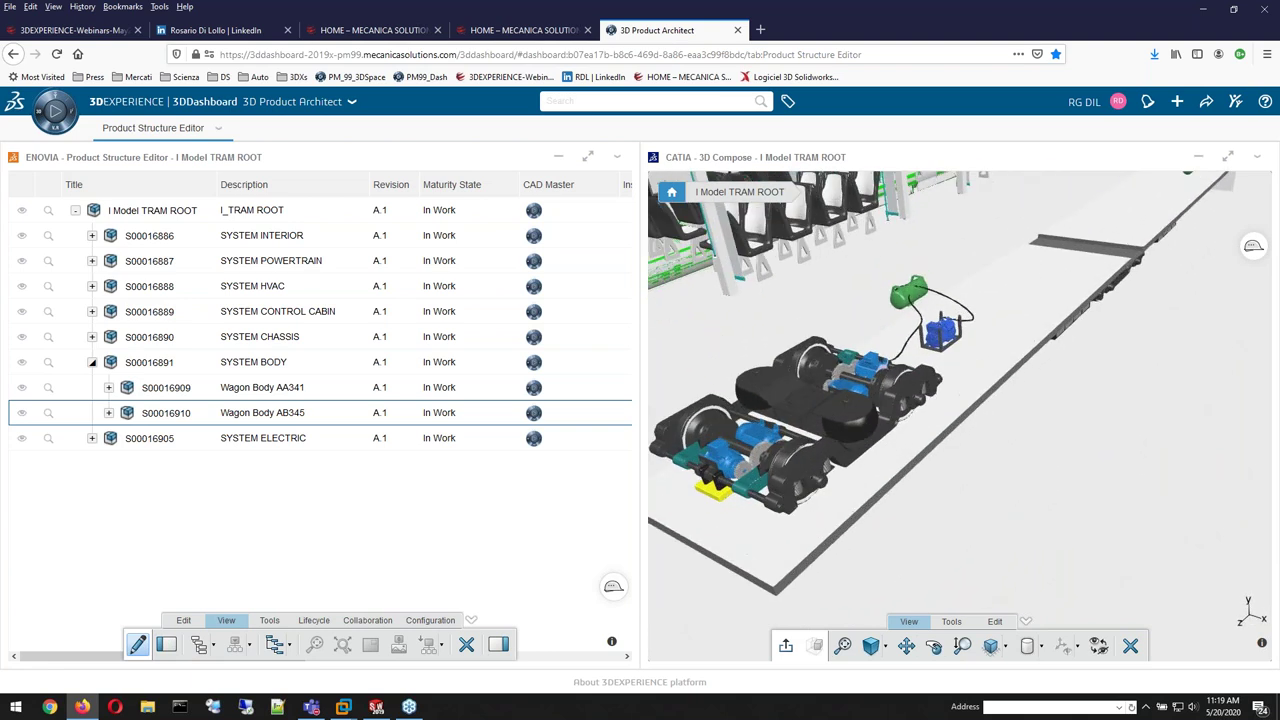
pyautogui.doubleClick(897, 420)
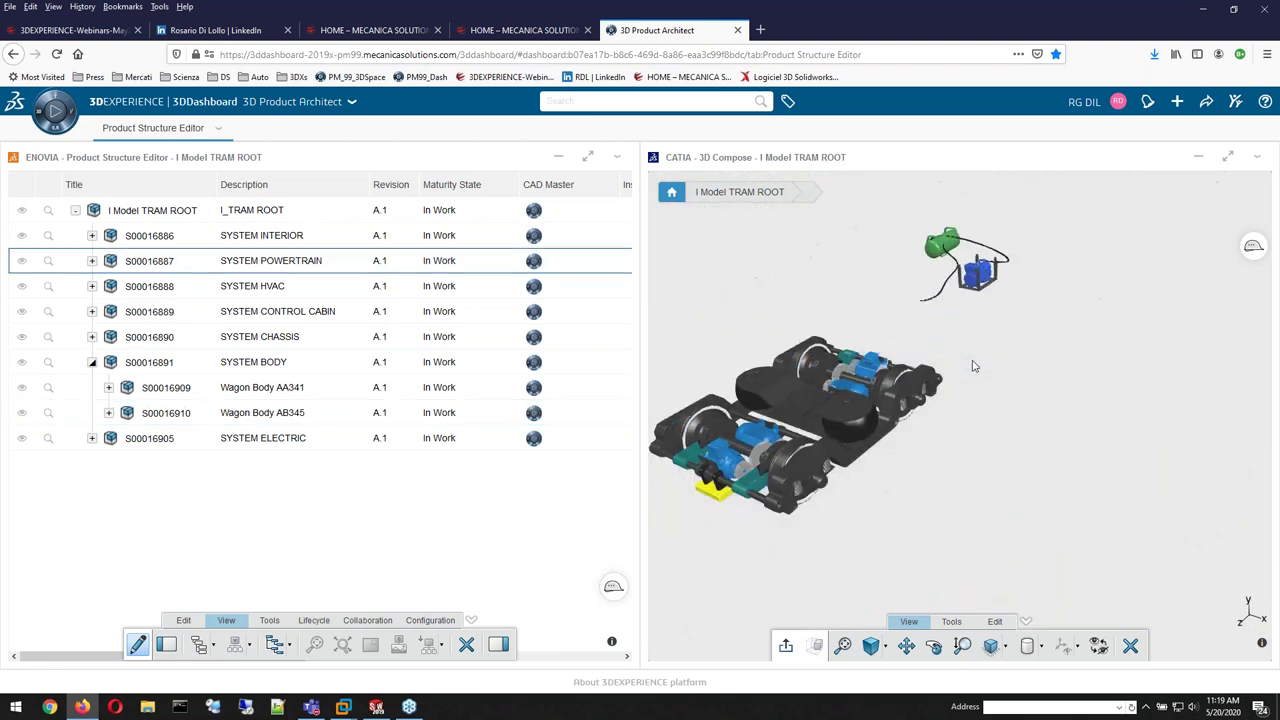
pyautogui.doubleClick(873, 425)
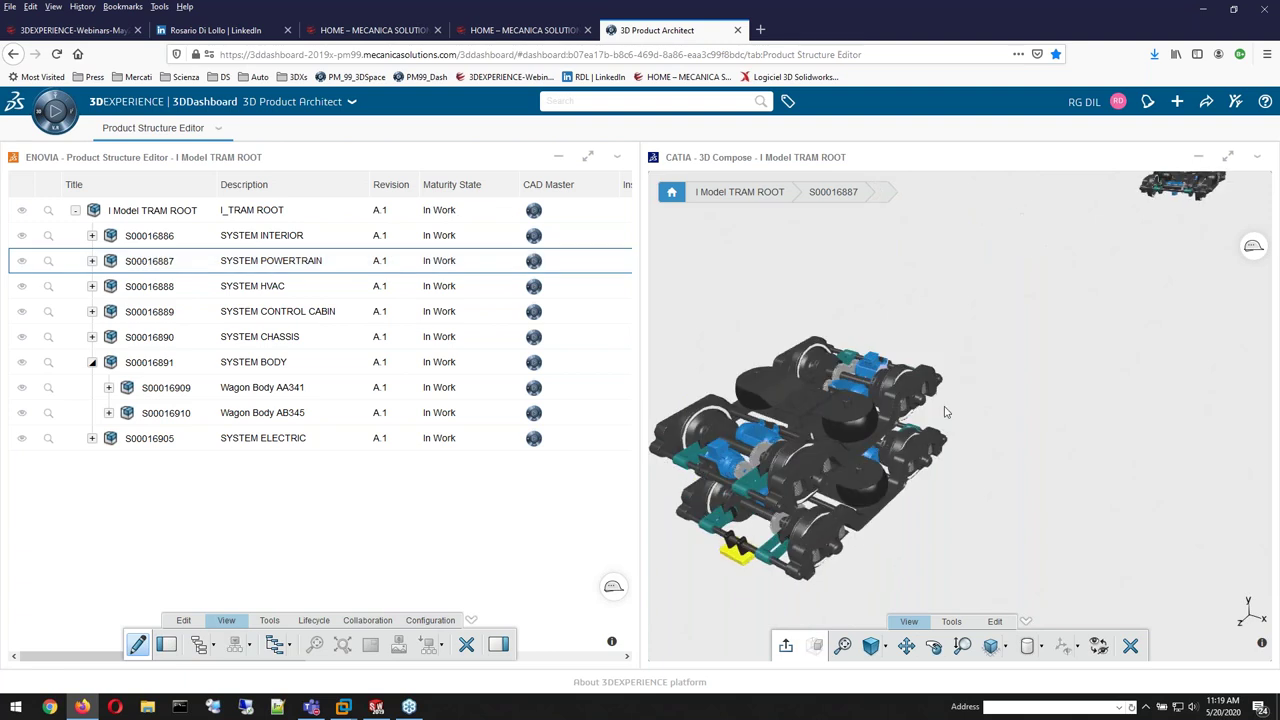
# Step: Rotate the bogie to reveal the blue motor and inspect a powertrain part
pyautogui.moveTo(789, 438)
pyautogui.mouseDown(button='middle')
pyautogui.moveTo(938, 365)
pyautogui.moveTo(966, 493)
pyautogui.moveTo(707, 455)
pyautogui.mouseUp(button='middle')
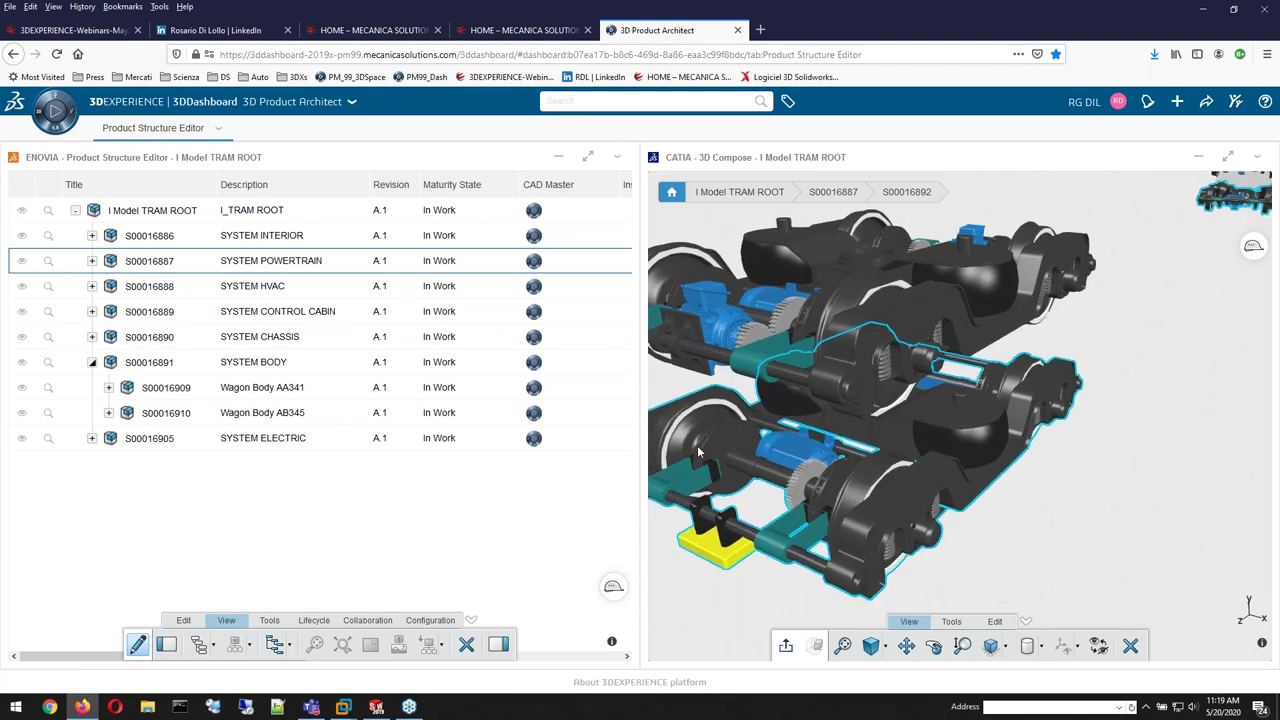
pyautogui.moveTo(806, 452); pyautogui.dragTo(790, 443, button='middle')
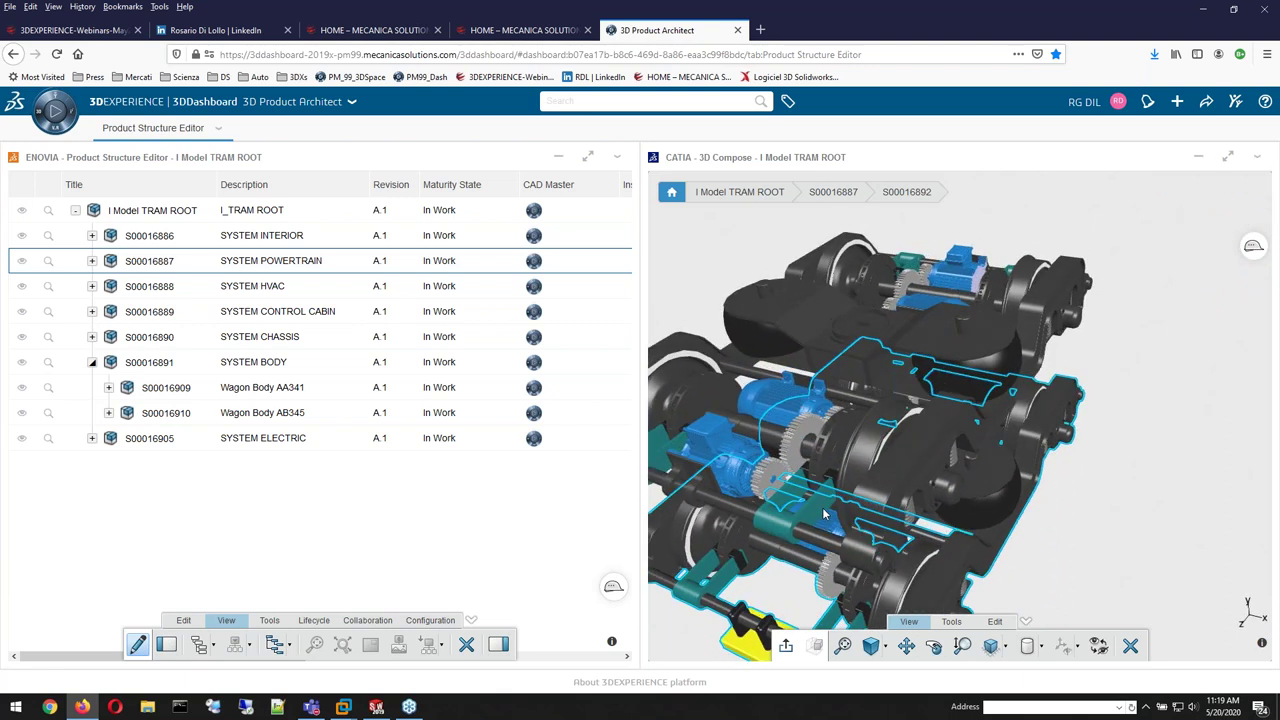
pyautogui.click(790, 443)
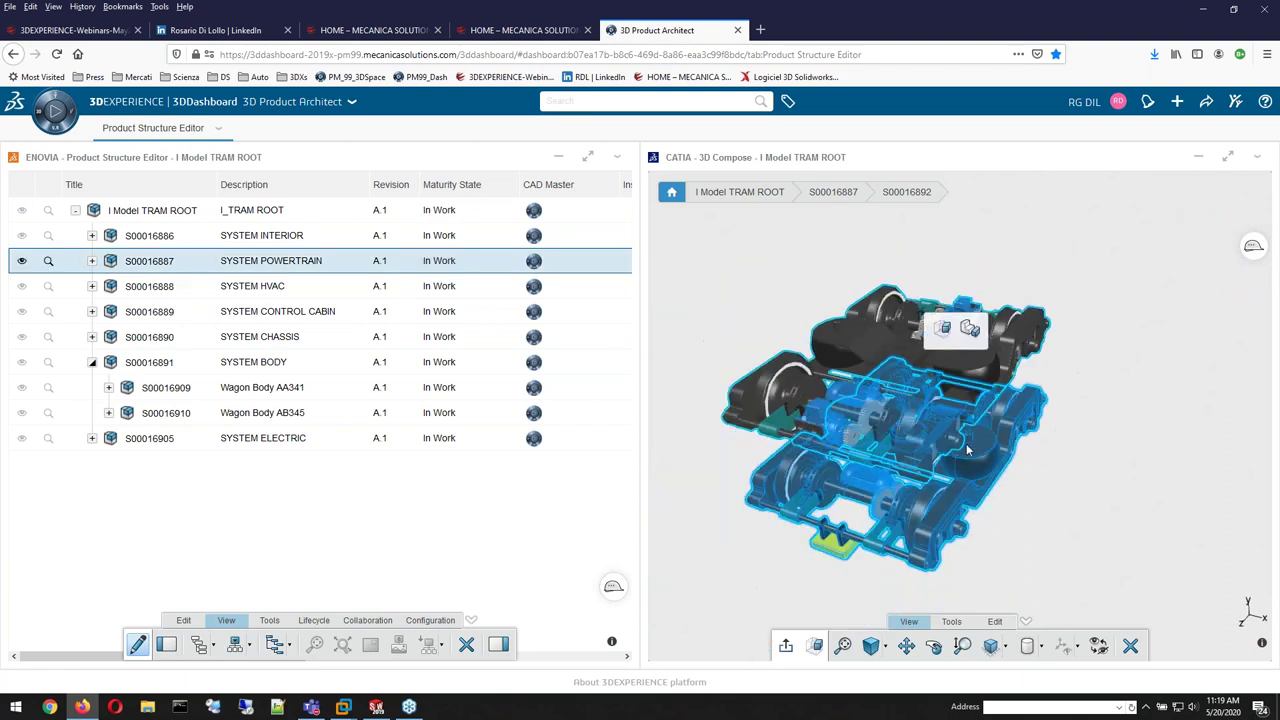
pyautogui.click(1093, 499)
pyautogui.moveTo(1093, 499); pyautogui.dragTo(856, 262, button='middle')
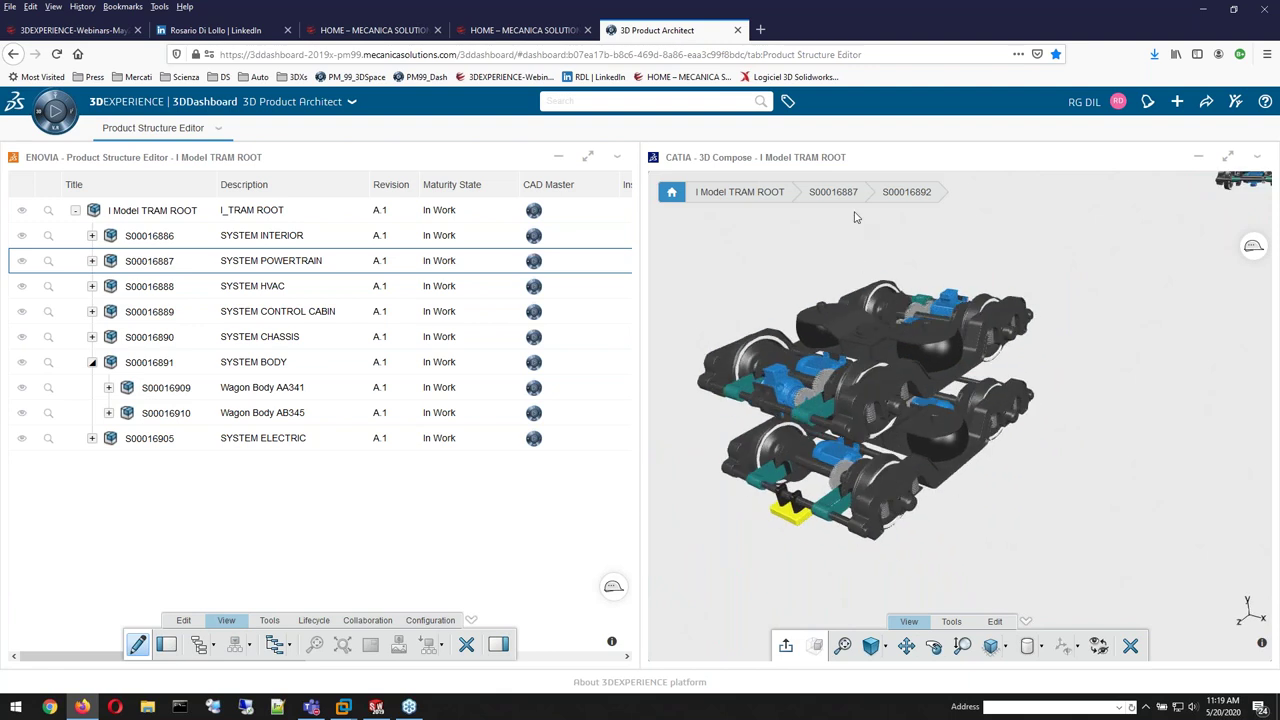
# Step: Step back up to the full I Model TRAM ROOT and frame the whole tram
pyautogui.click(843, 200)
pyautogui.click(740, 198)
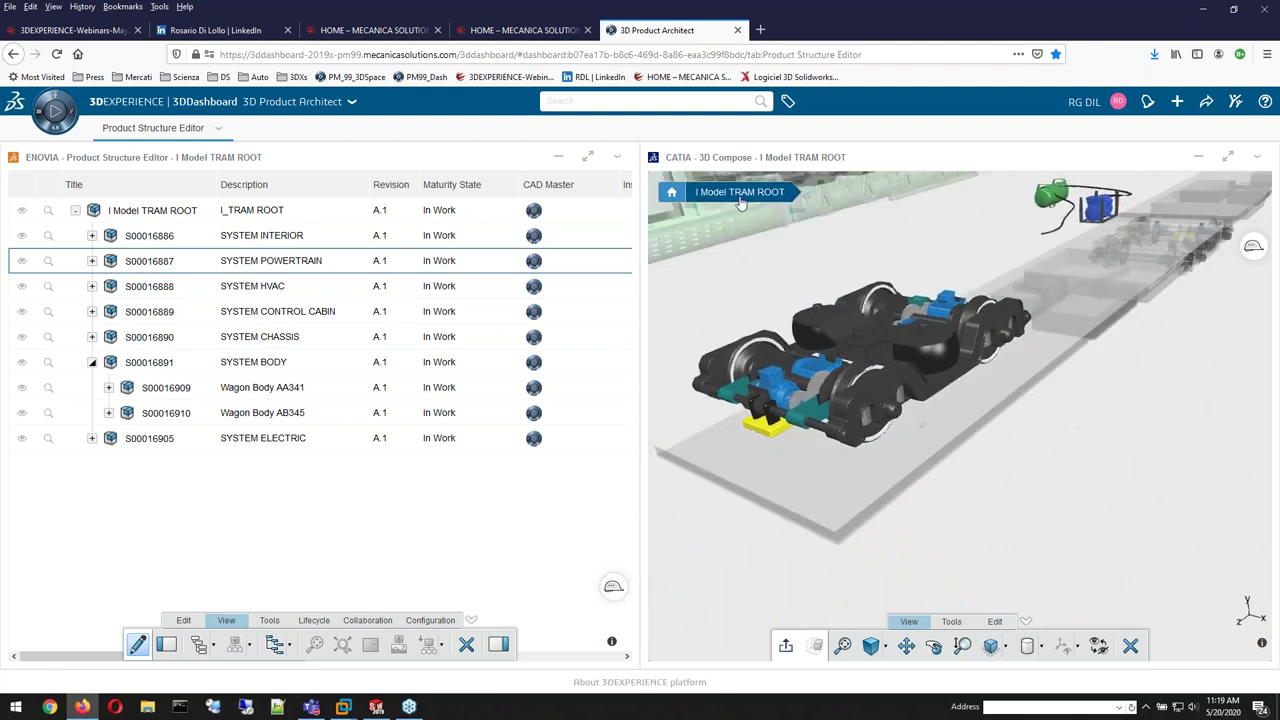
pyautogui.click(673, 195)
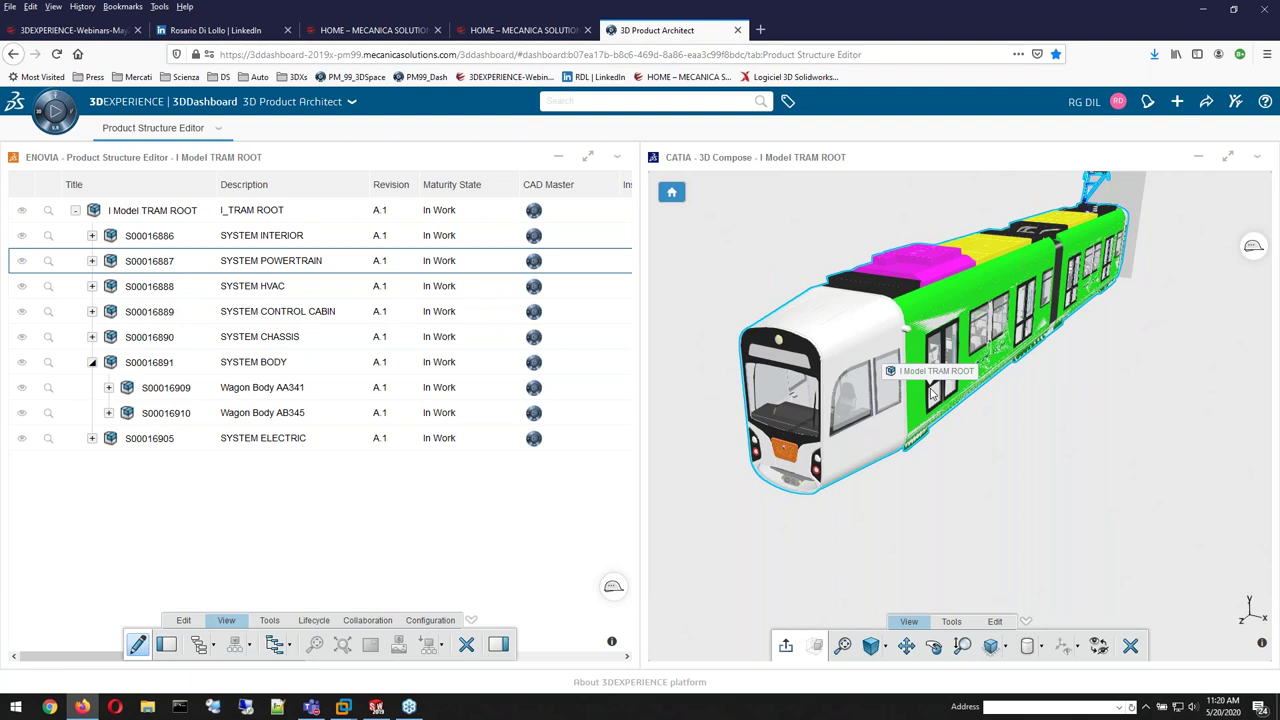
# Step: Expand all of I Model TRAM ROOT and widen the Title column to show full part names
pyautogui.rightClick(249, 218)
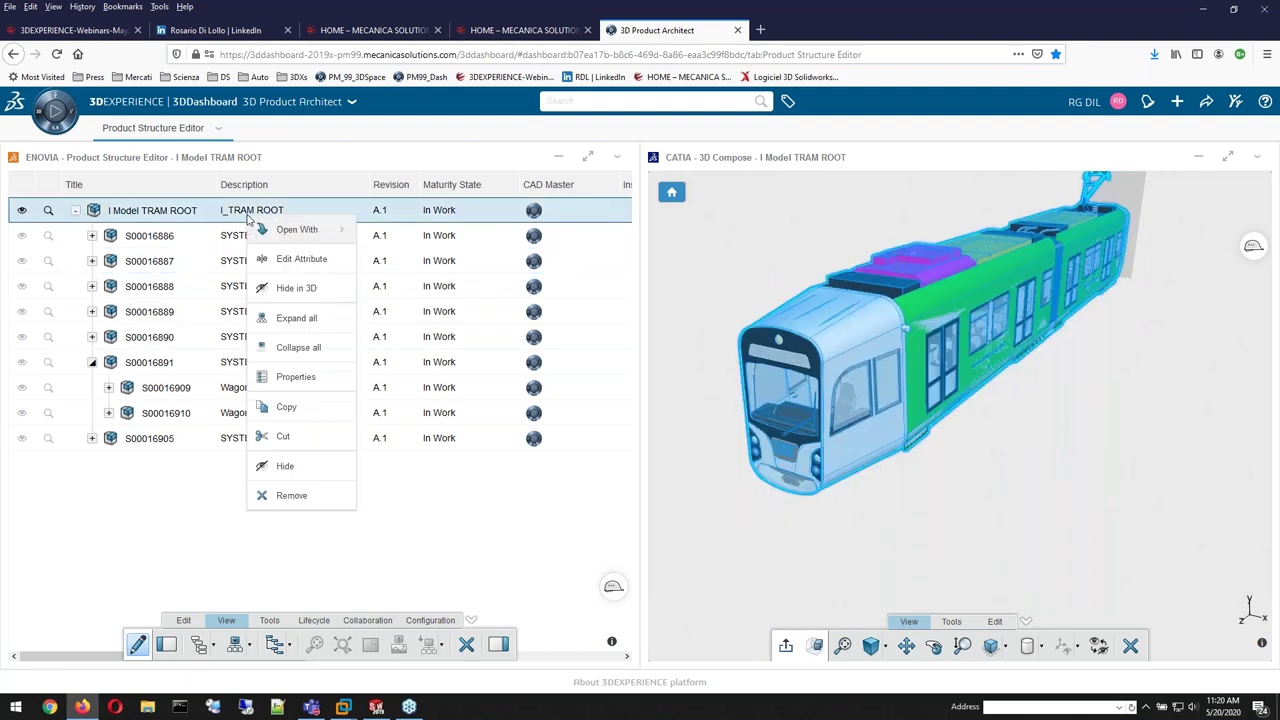
pyautogui.click(285, 325)
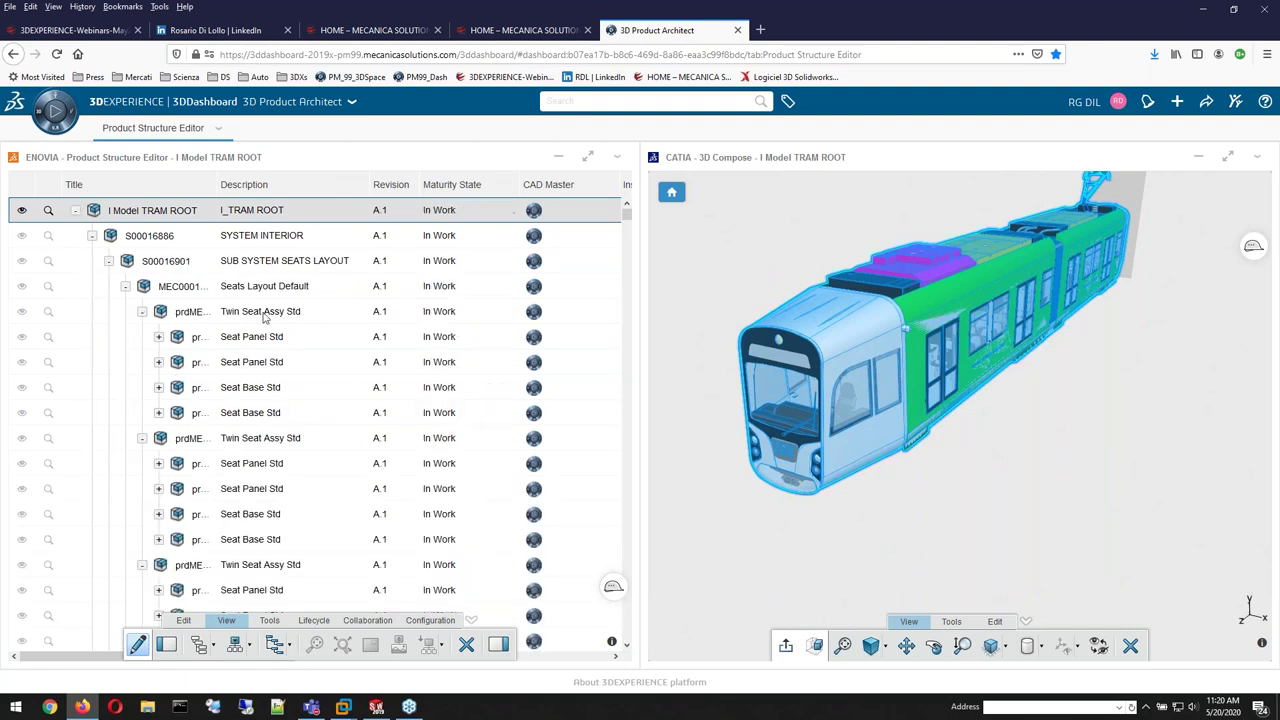
pyautogui.moveTo(217, 184); pyautogui.dragTo(292, 184)
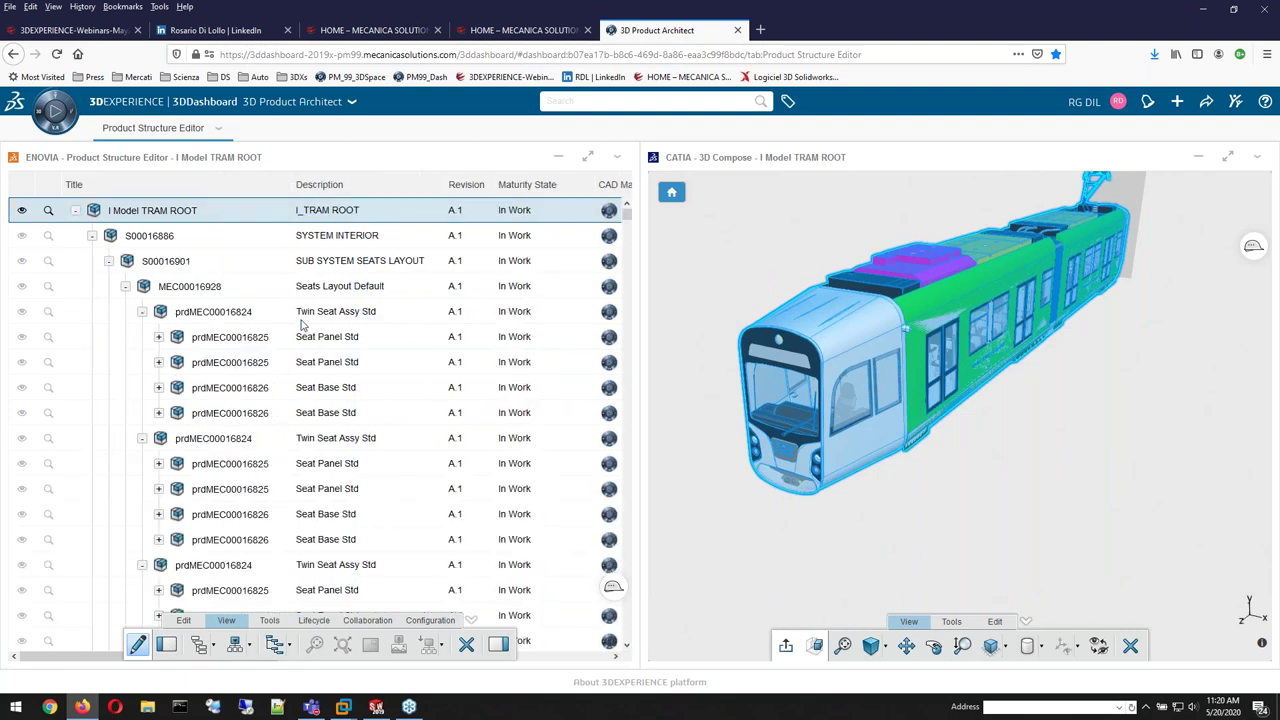
# Step: Select the Seat Panel Std, Seat Base Std and Twin Seat Assy Std rows to locate them on the tram
pyautogui.click(786, 536)
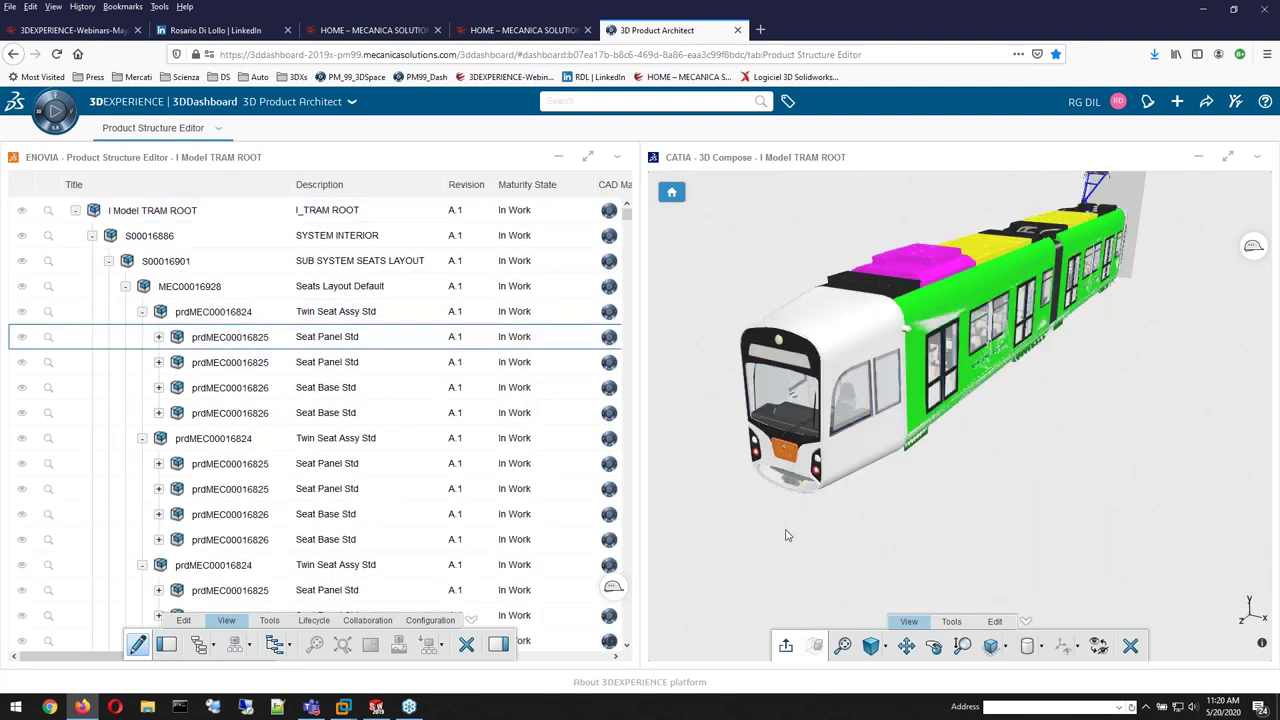
pyautogui.click(343, 363)
pyautogui.click(343, 392)
pyautogui.click(345, 414)
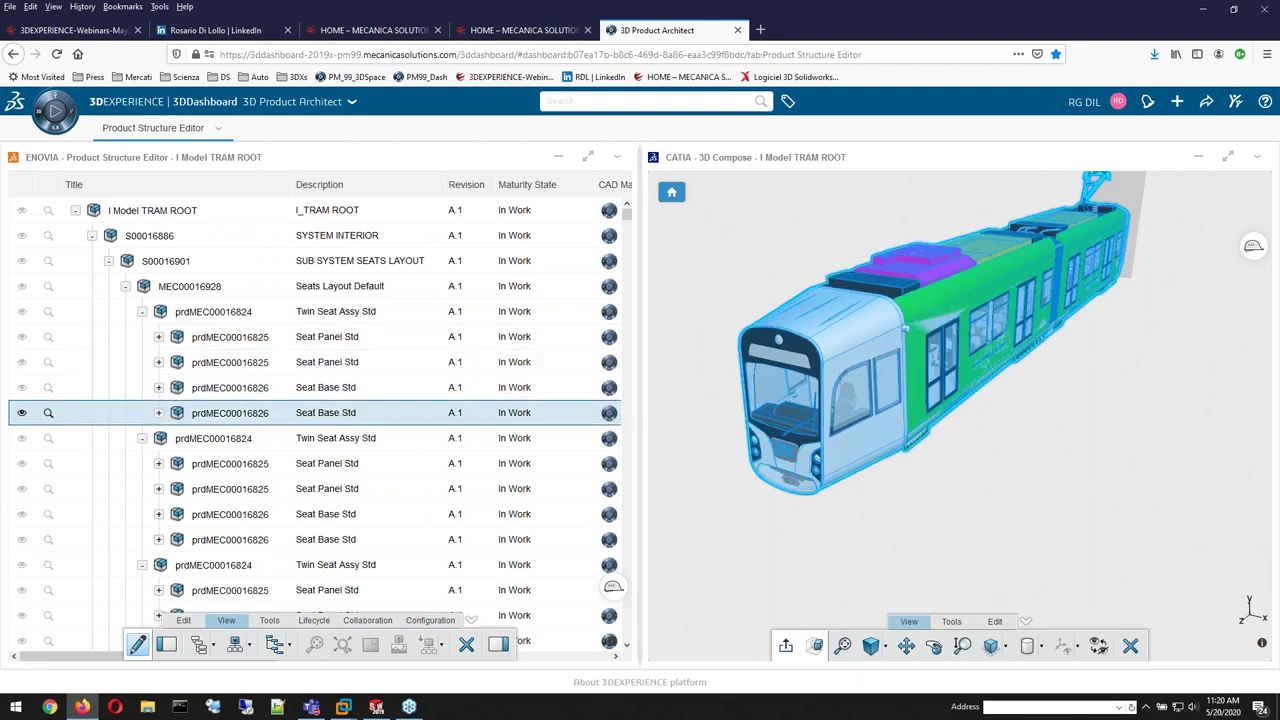
pyautogui.click(778, 621)
pyautogui.click(786, 645)
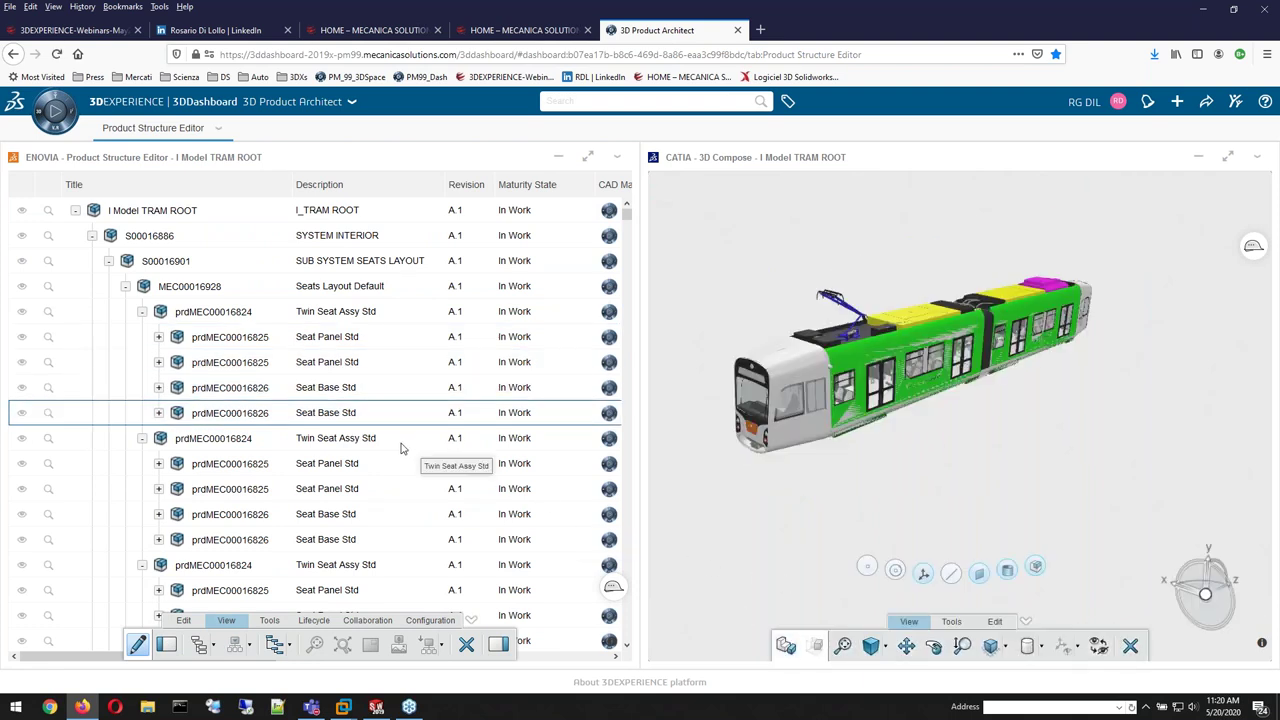
pyautogui.click(368, 420)
pyautogui.click(358, 387)
pyautogui.click(356, 362)
pyautogui.click(352, 444)
pyautogui.click(348, 472)
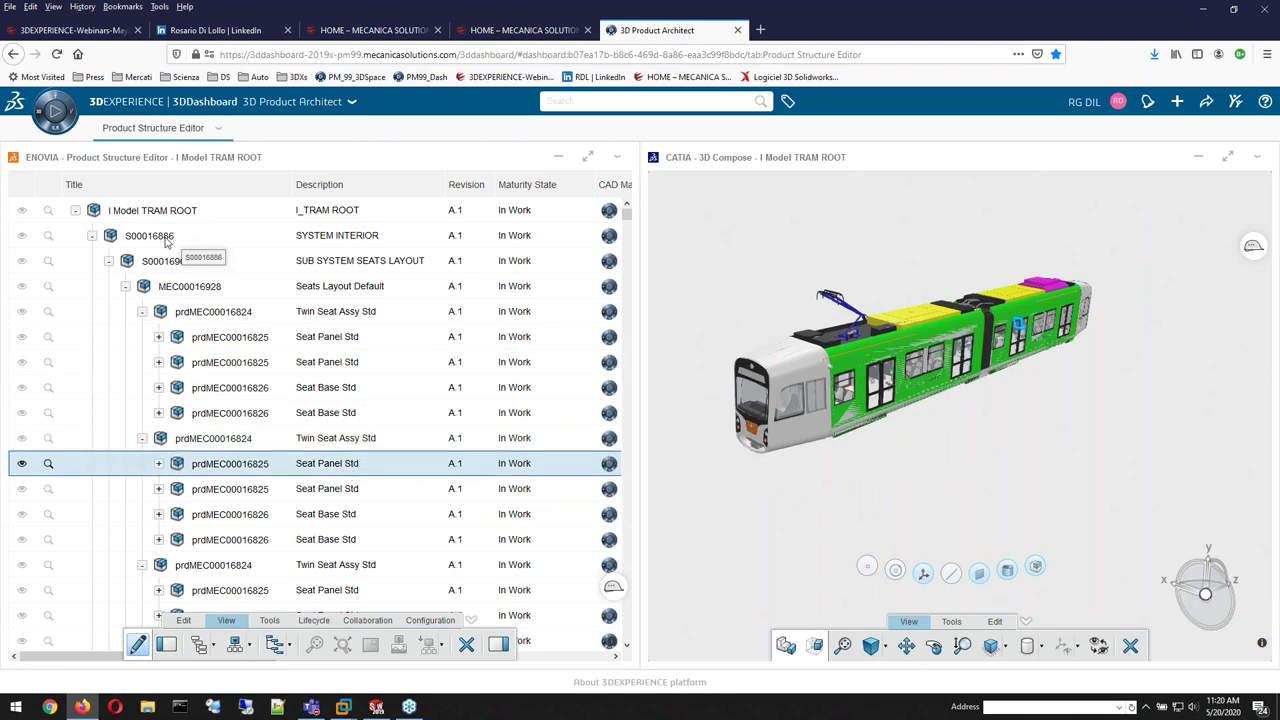
pyautogui.click(330, 369)
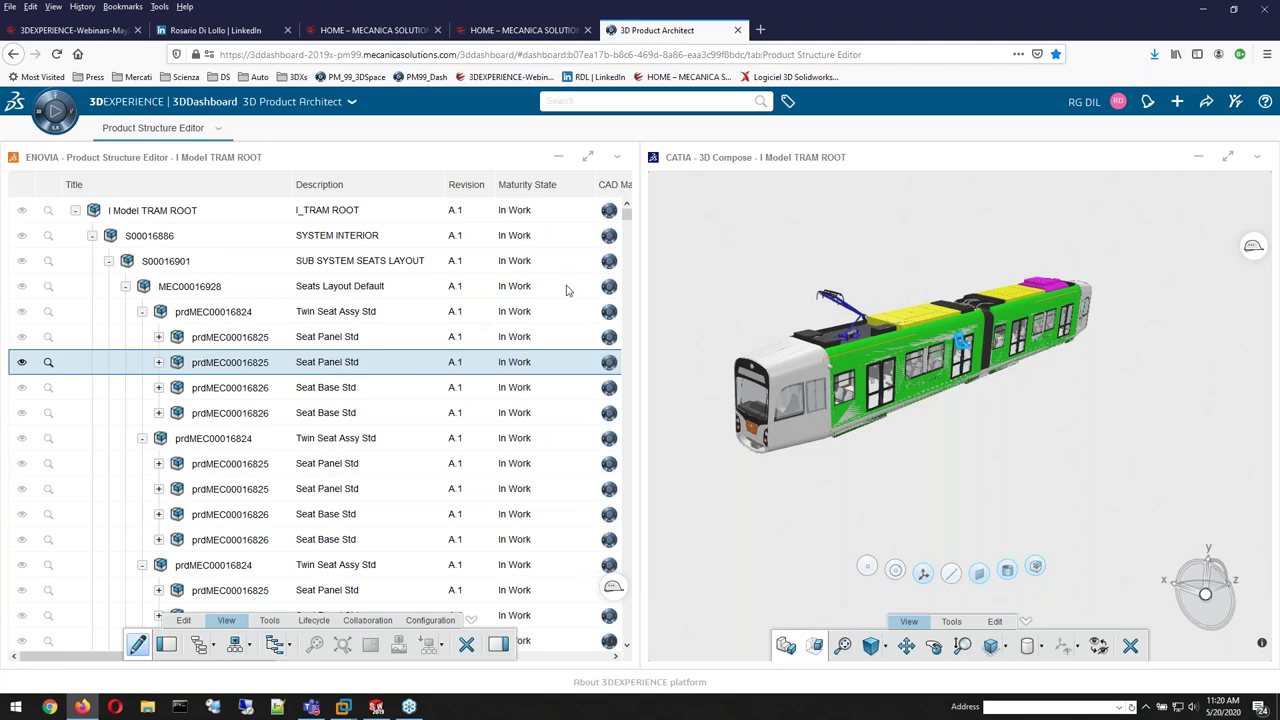
# Step: Orbit the tram, then select and deselect the front tram car in 3D
pyautogui.click(740, 237)
pyautogui.moveTo(930, 417); pyautogui.dragTo(940, 316, button='middle')
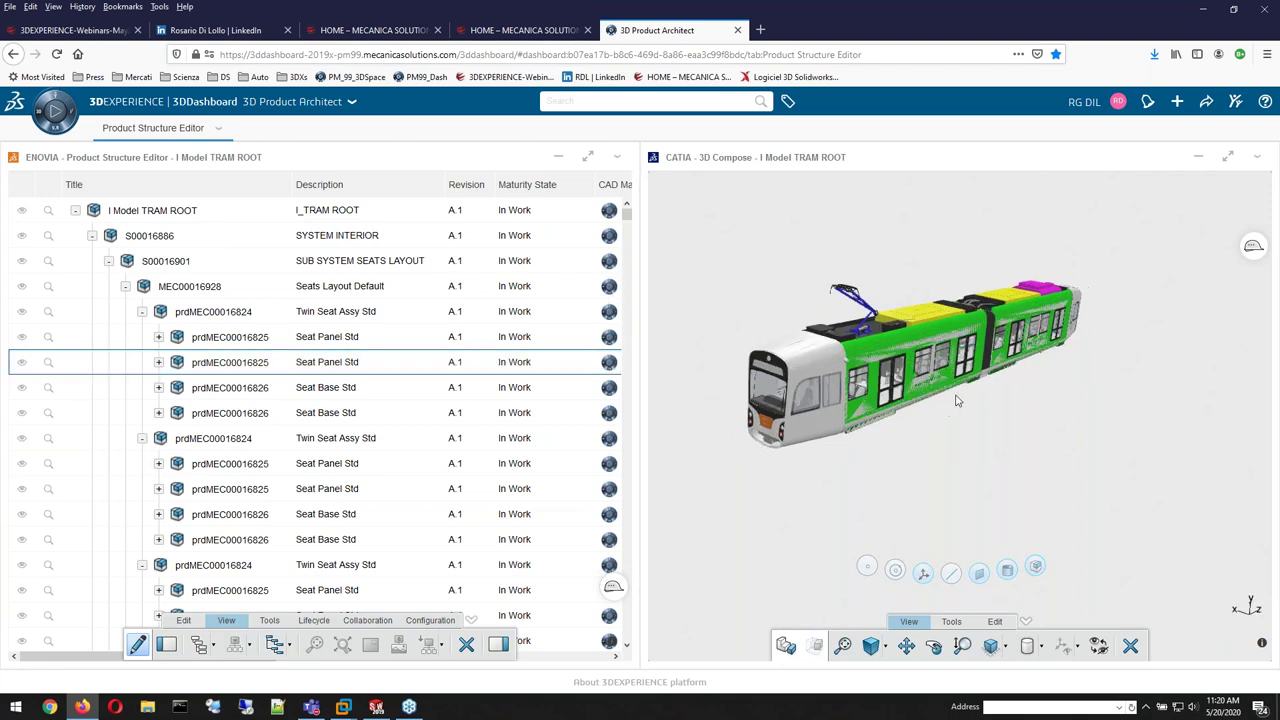
pyautogui.click(940, 316)
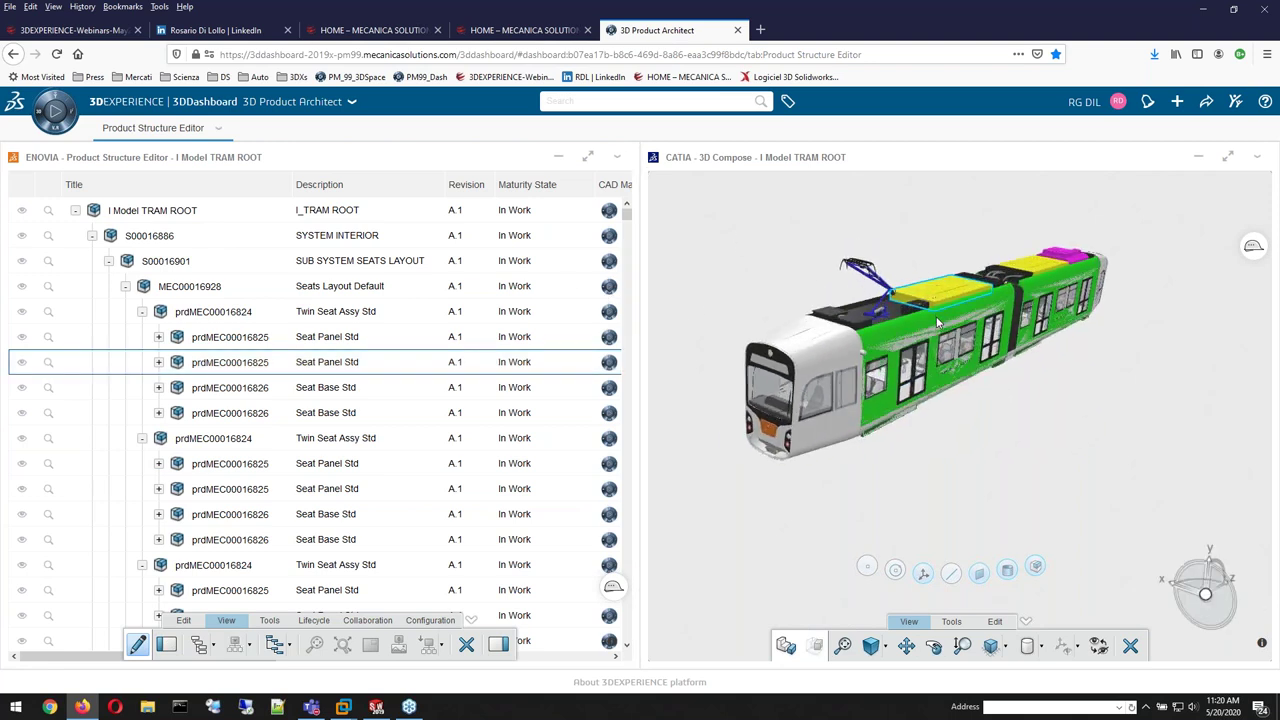
pyautogui.click(826, 210)
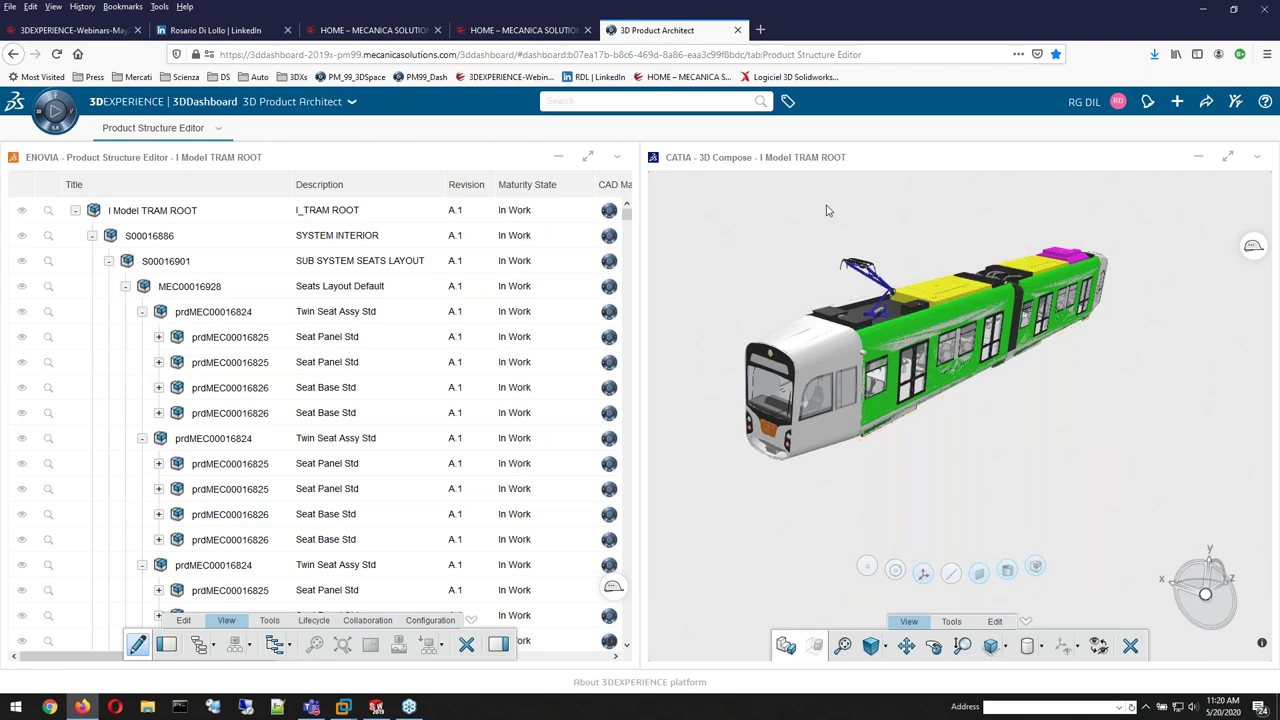
# Step: Open the 6WTags filters, collapse Type, expand Maturity State and colorize the tram by maturity
pyautogui.click(789, 104)
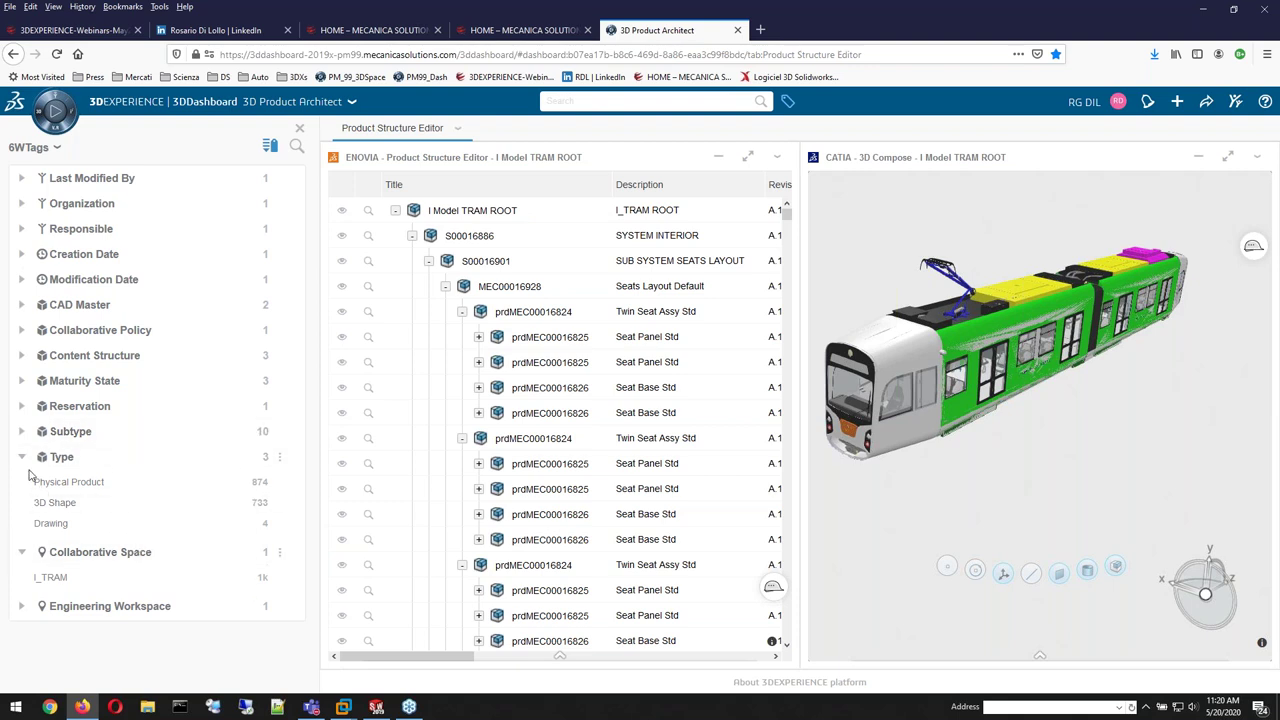
pyautogui.click(21, 456)
pyautogui.click(22, 483)
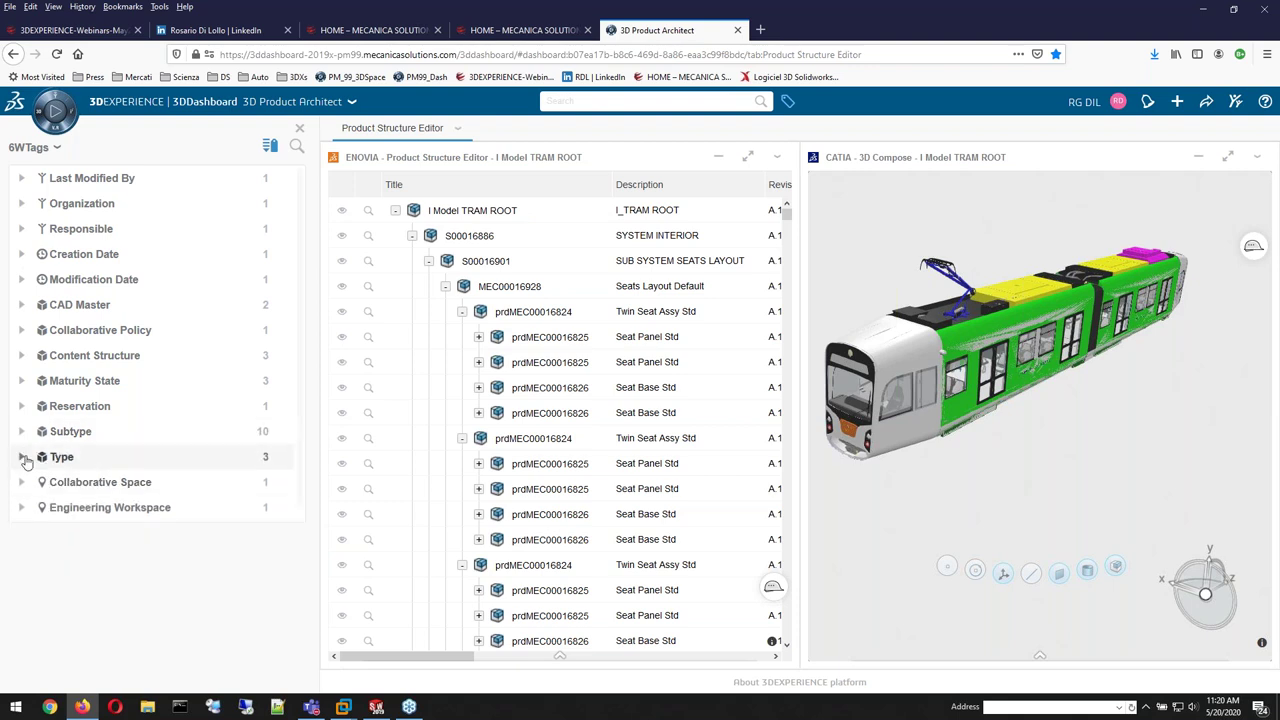
pyautogui.click(20, 382)
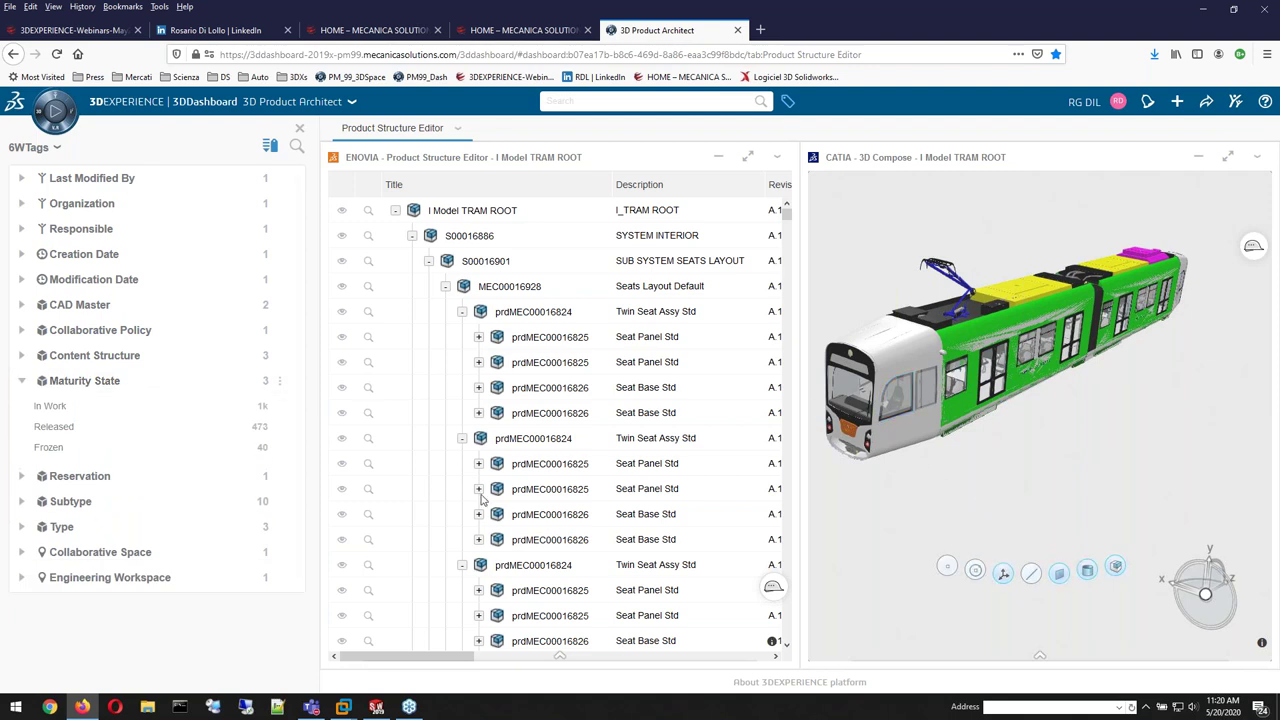
pyautogui.moveTo(150, 381)
pyautogui.click(284, 382)
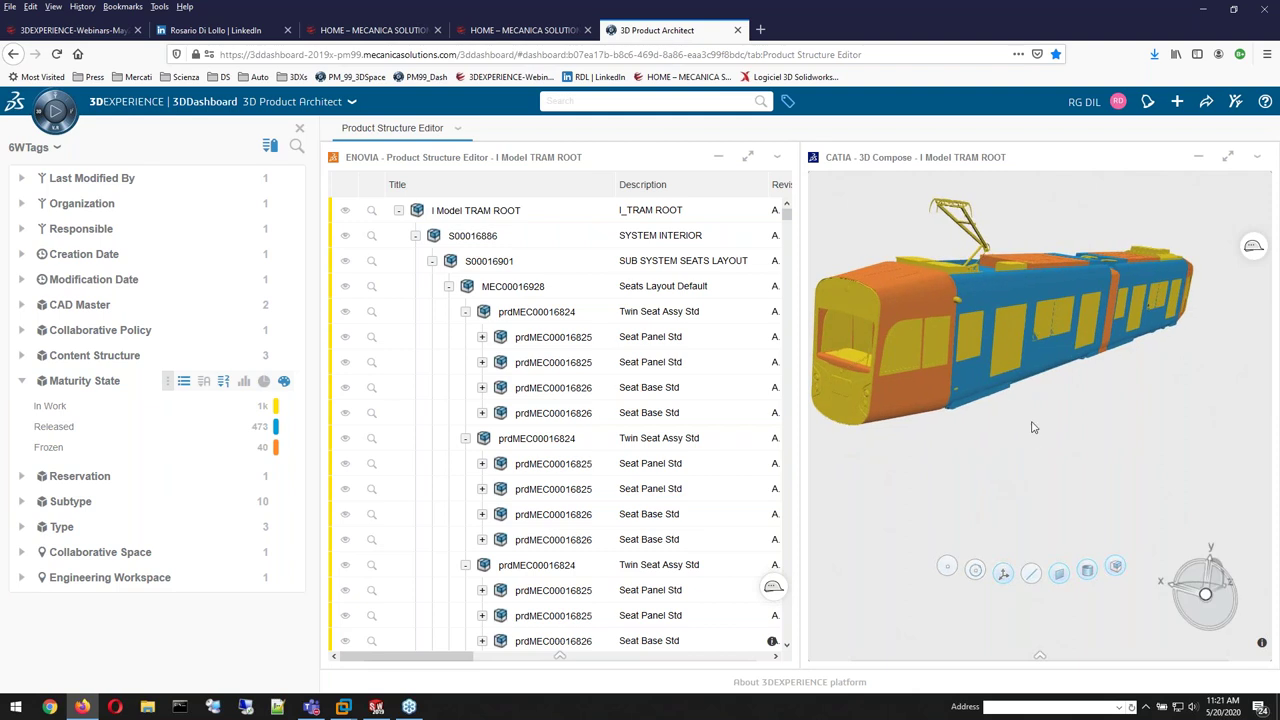
# Step: Inspect and fit the maturity-coloured tram, remove the colouring, and expand CAD Master
pyautogui.moveTo(1030, 432); pyautogui.dragTo(989, 454, button='middle')
pyautogui.moveTo(1065, 467)
pyautogui.mouseDown(button='middle')
pyautogui.moveTo(1082, 416)
pyautogui.moveTo(1070, 477)
pyautogui.mouseUp(button='middle')
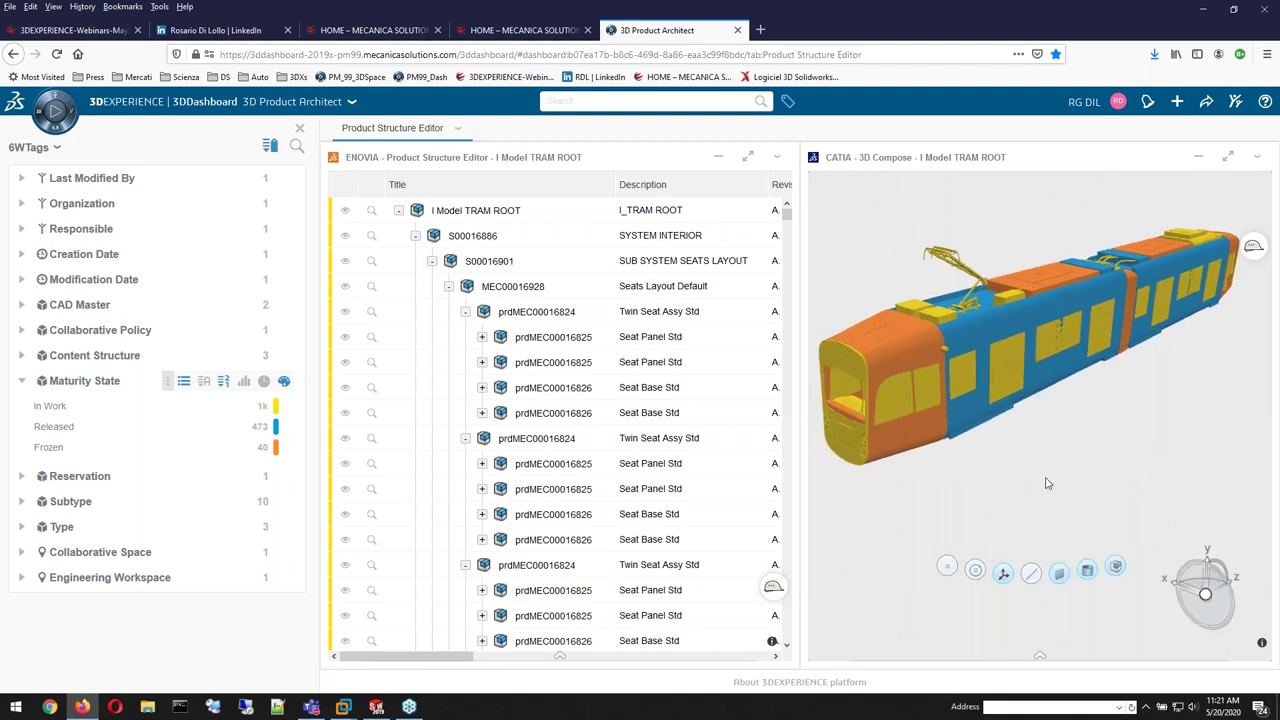
pyautogui.moveTo(993, 487); pyautogui.dragTo(992, 488, button='middle')
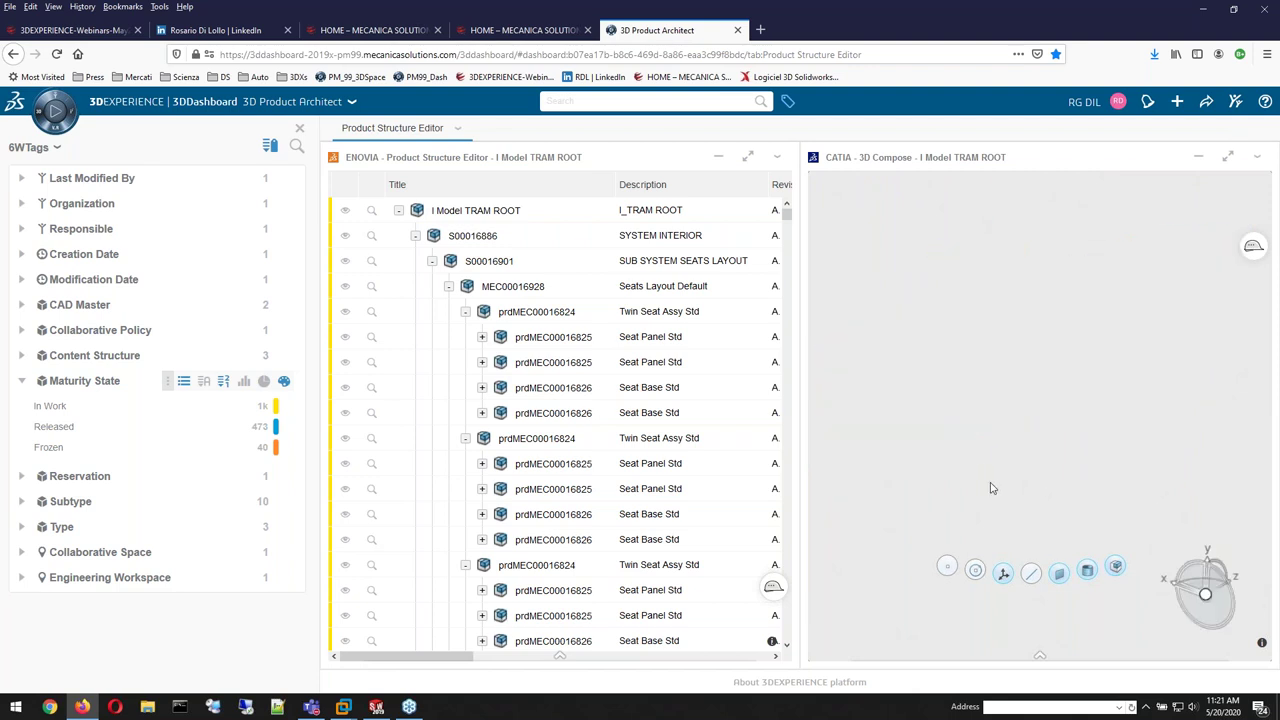
pyautogui.click(1039, 656)
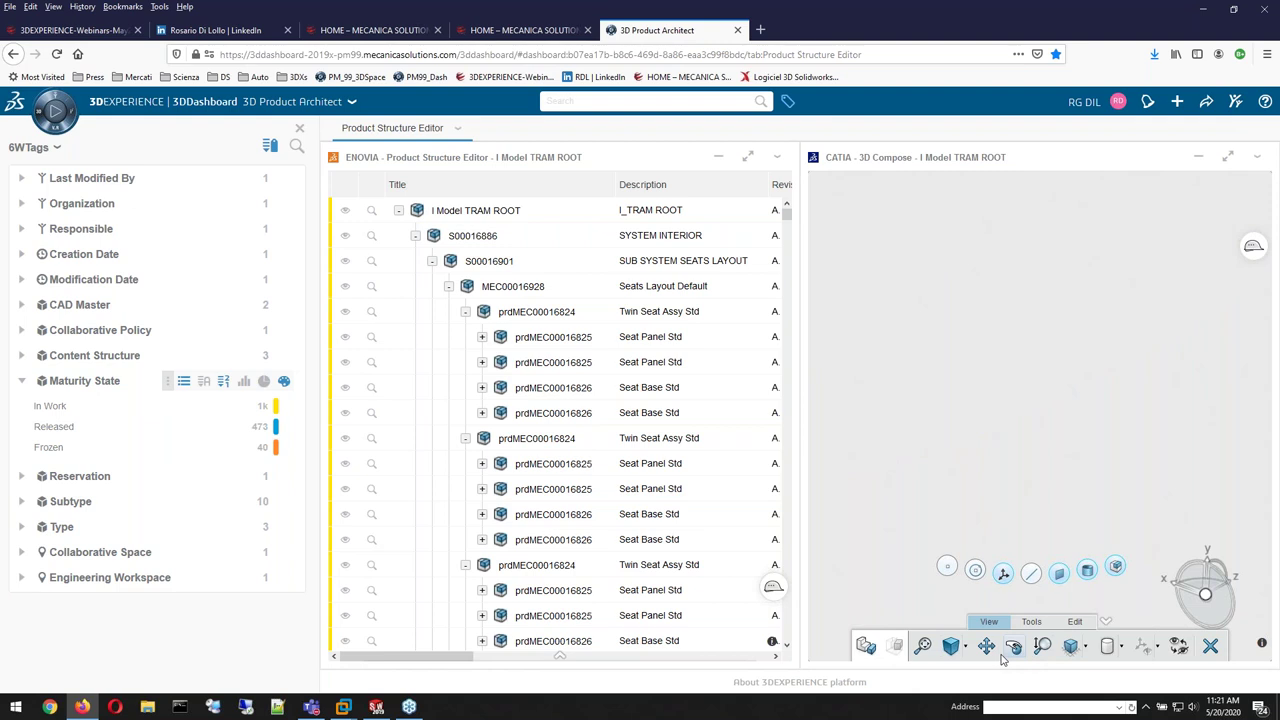
pyautogui.click(924, 646)
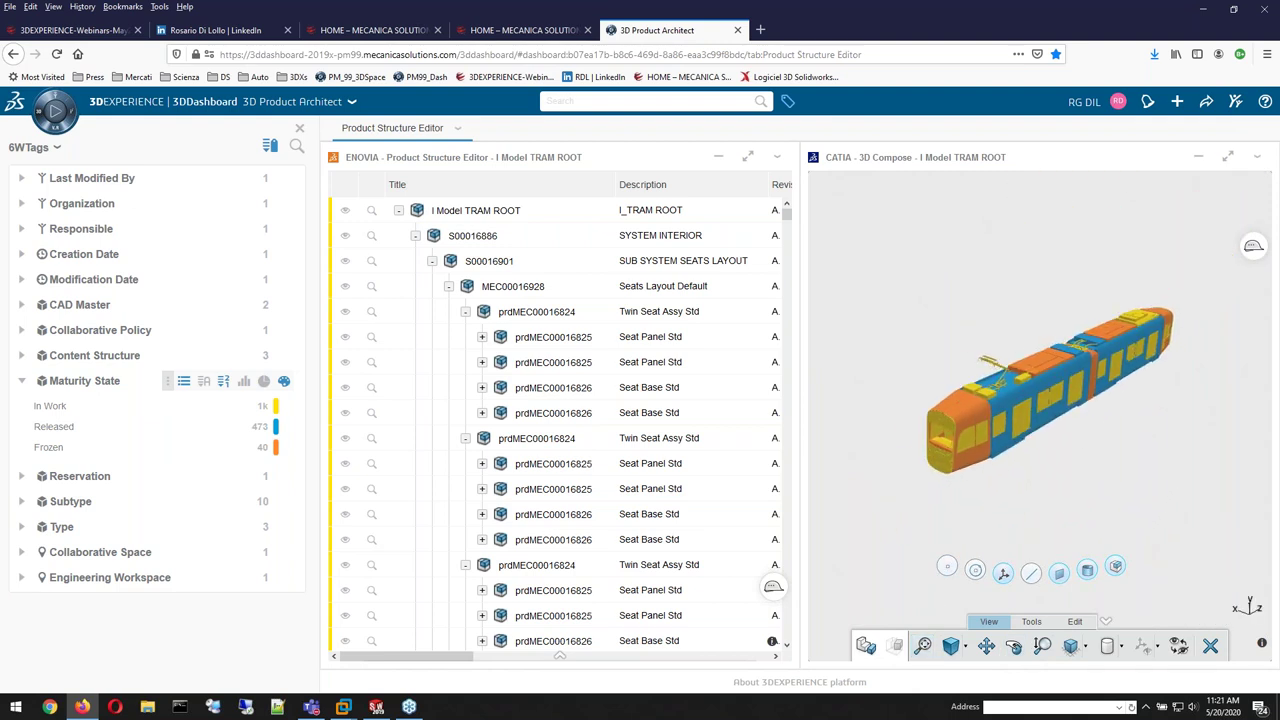
pyautogui.moveTo(1006, 529); pyautogui.dragTo(1060, 516, button='middle')
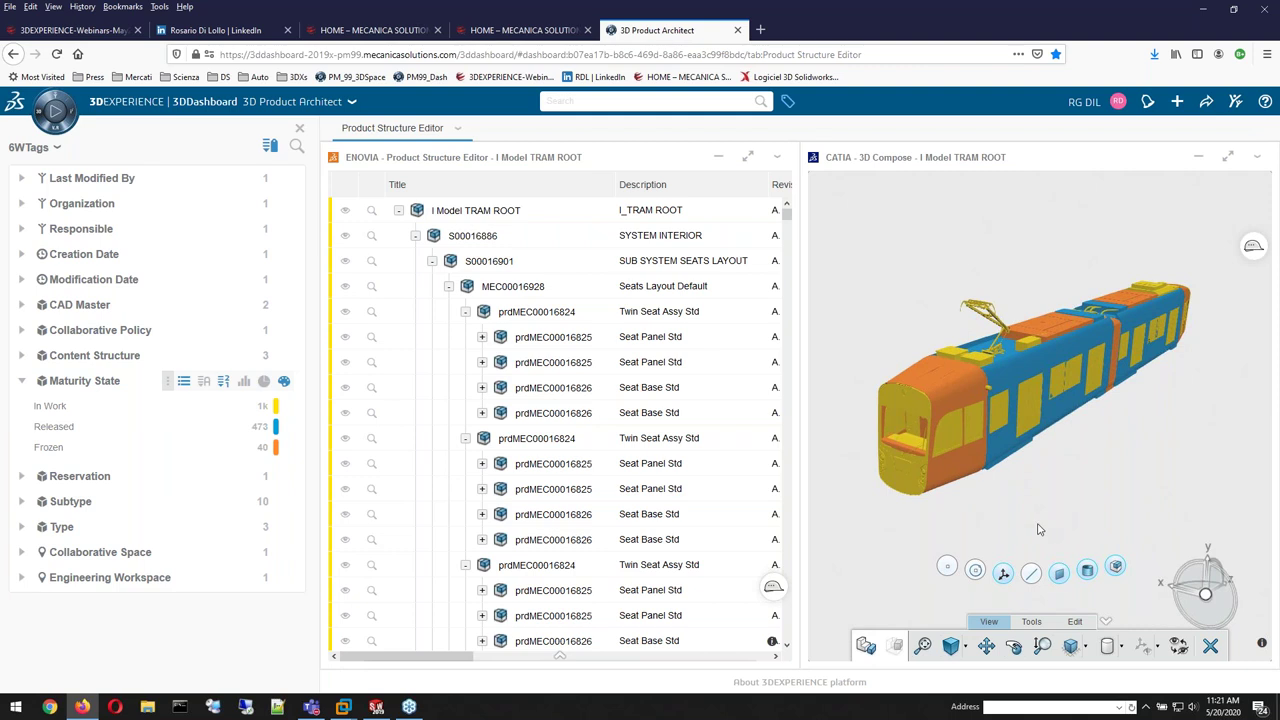
pyautogui.click(285, 385)
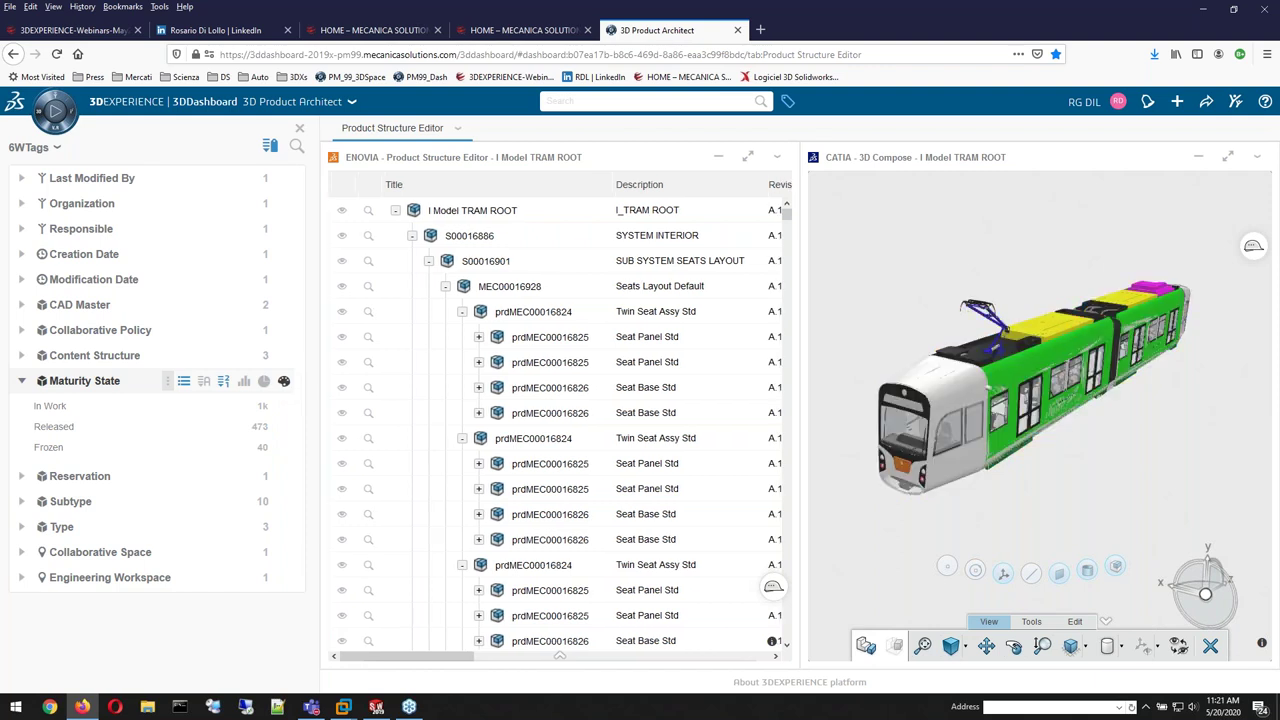
pyautogui.click(23, 305)
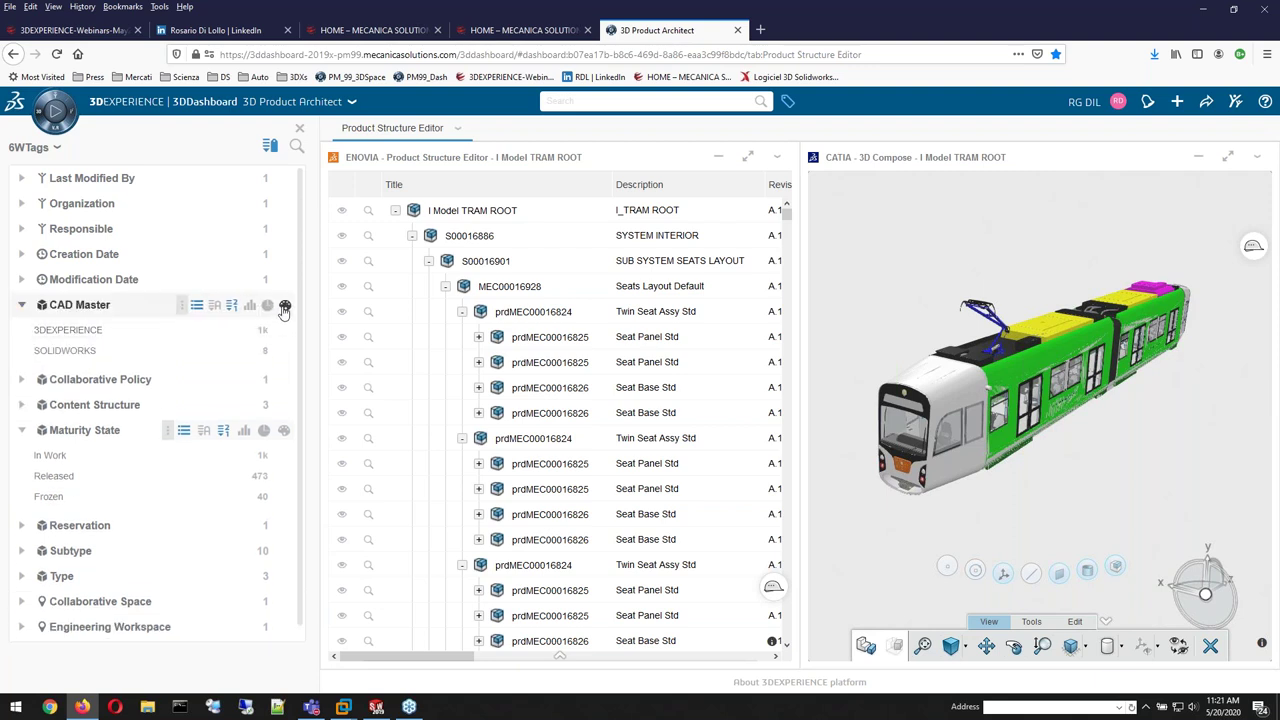
# Step: Colour the tram by CAD Master and orbit to inspect the seats and body
pyautogui.click(284, 307)
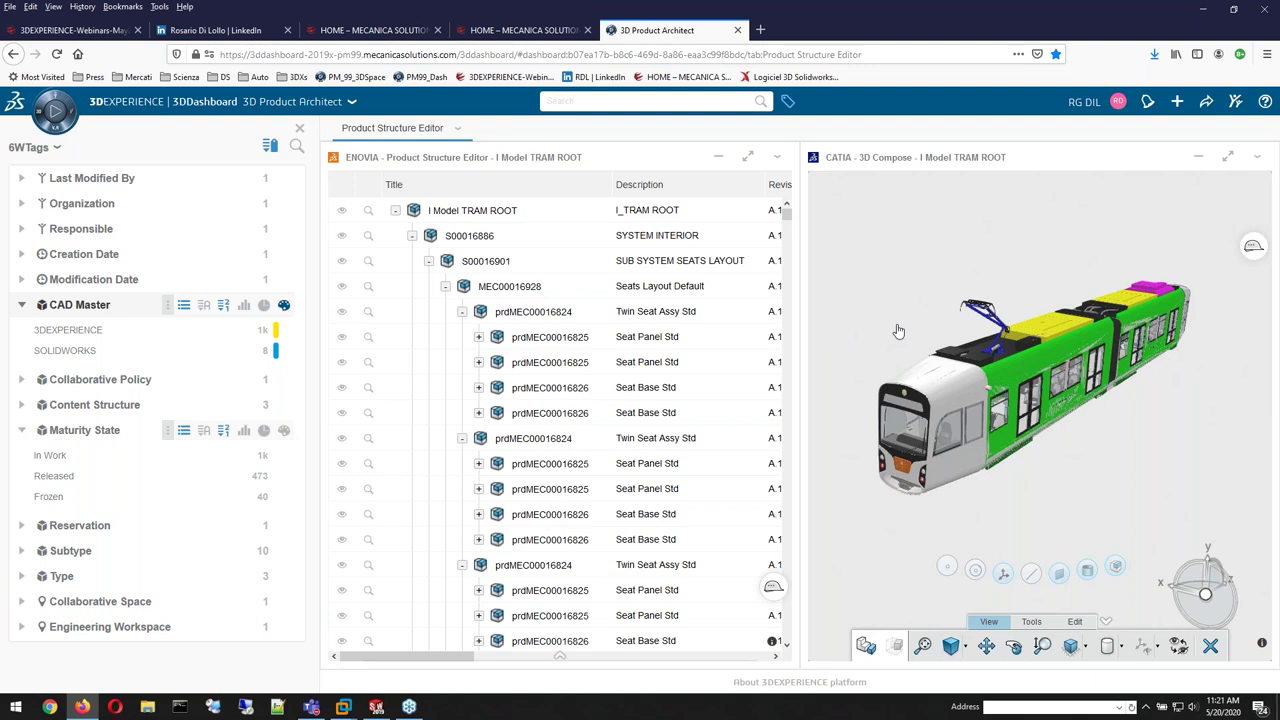
pyautogui.click(284, 306)
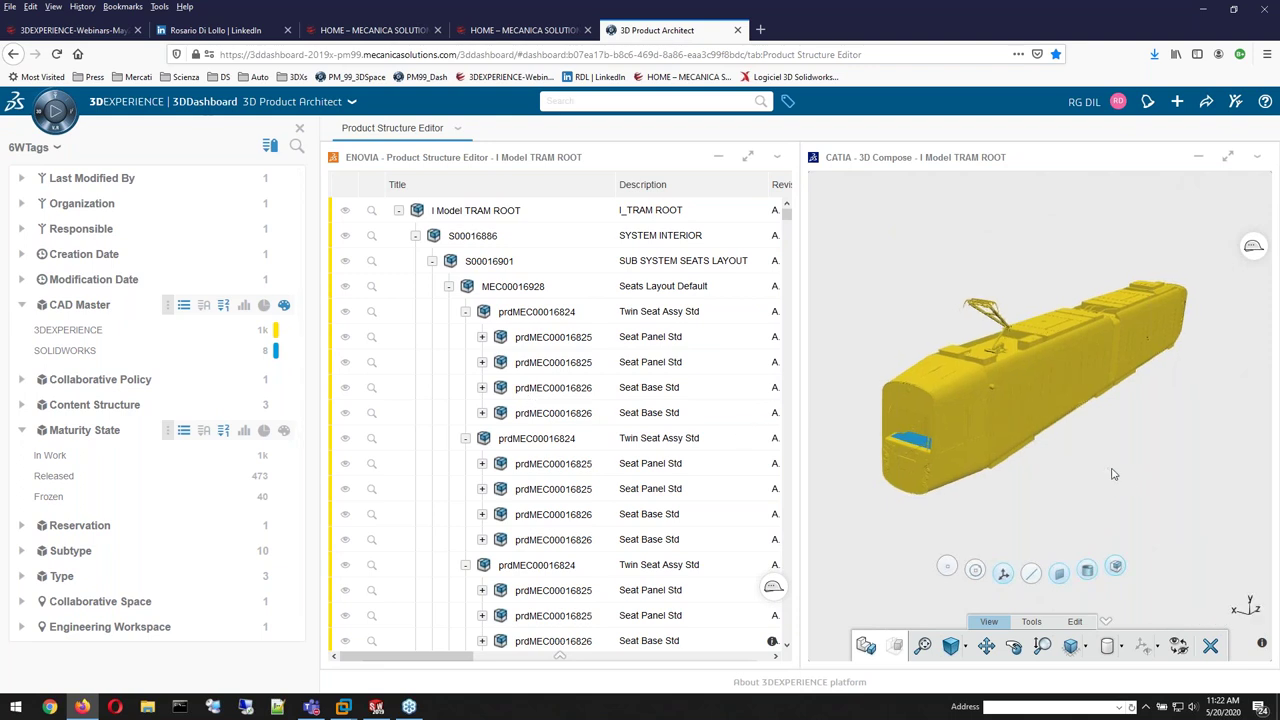
pyautogui.scroll(3, 1111, 475)
pyautogui.moveTo(1110, 450)
pyautogui.mouseDown(button='middle')
pyautogui.moveTo(1094, 477)
pyautogui.moveTo(1094, 227)
pyautogui.moveTo(1008, 477)
pyautogui.moveTo(1043, 450)
pyautogui.mouseUp(button='middle')
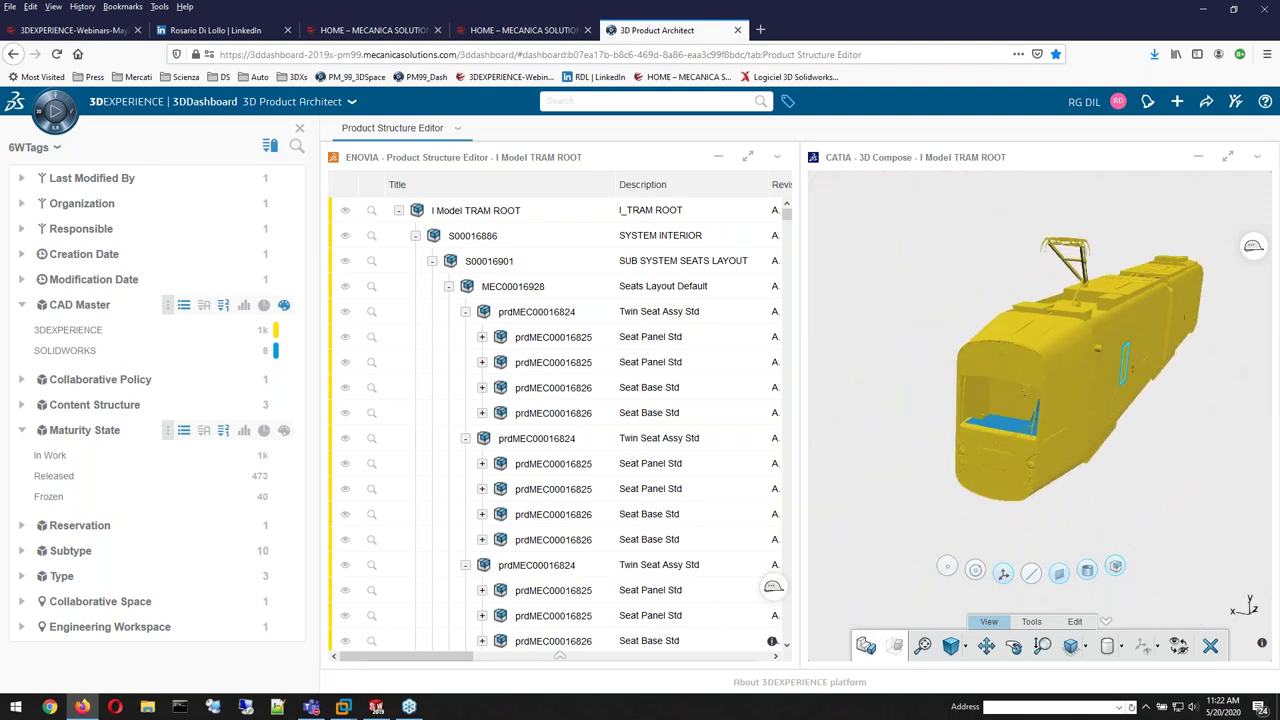
pyautogui.scroll(5, 1043, 450)
pyautogui.scroll(3, 1043, 450)
pyautogui.scroll(-3, 1000, 462)
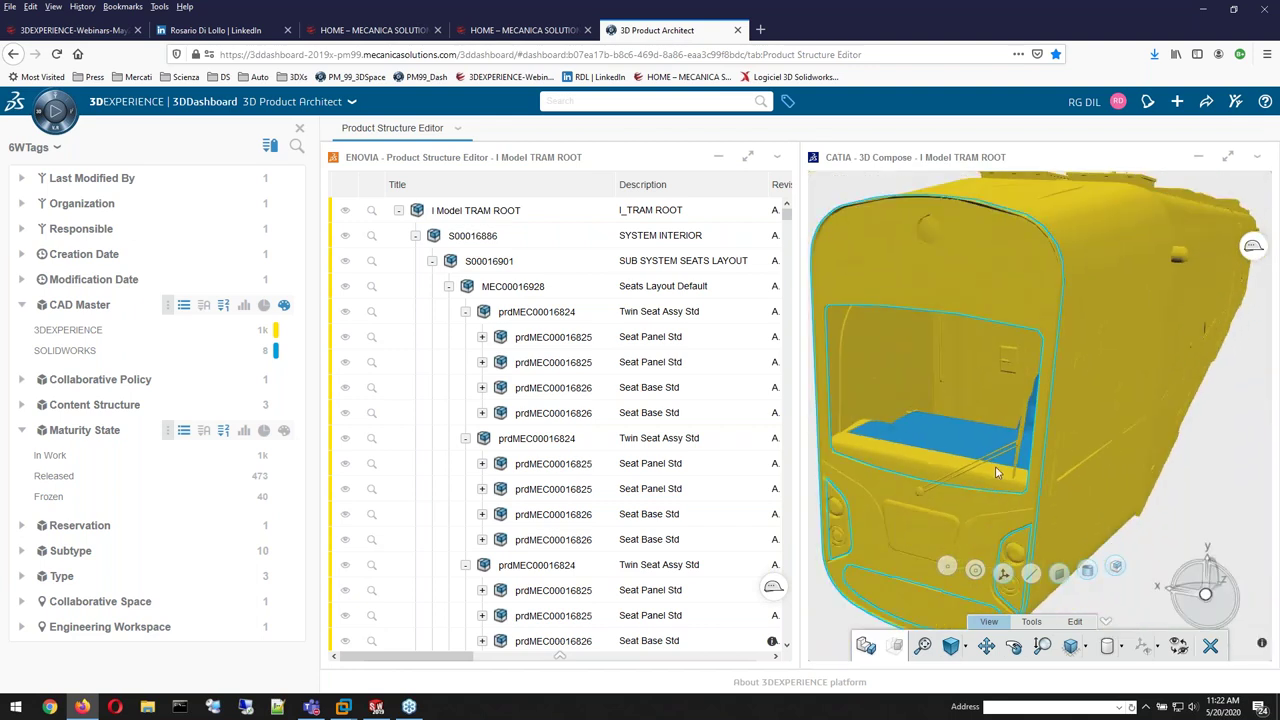
pyautogui.moveTo(1000, 462); pyautogui.dragTo(995, 486, button='middle')
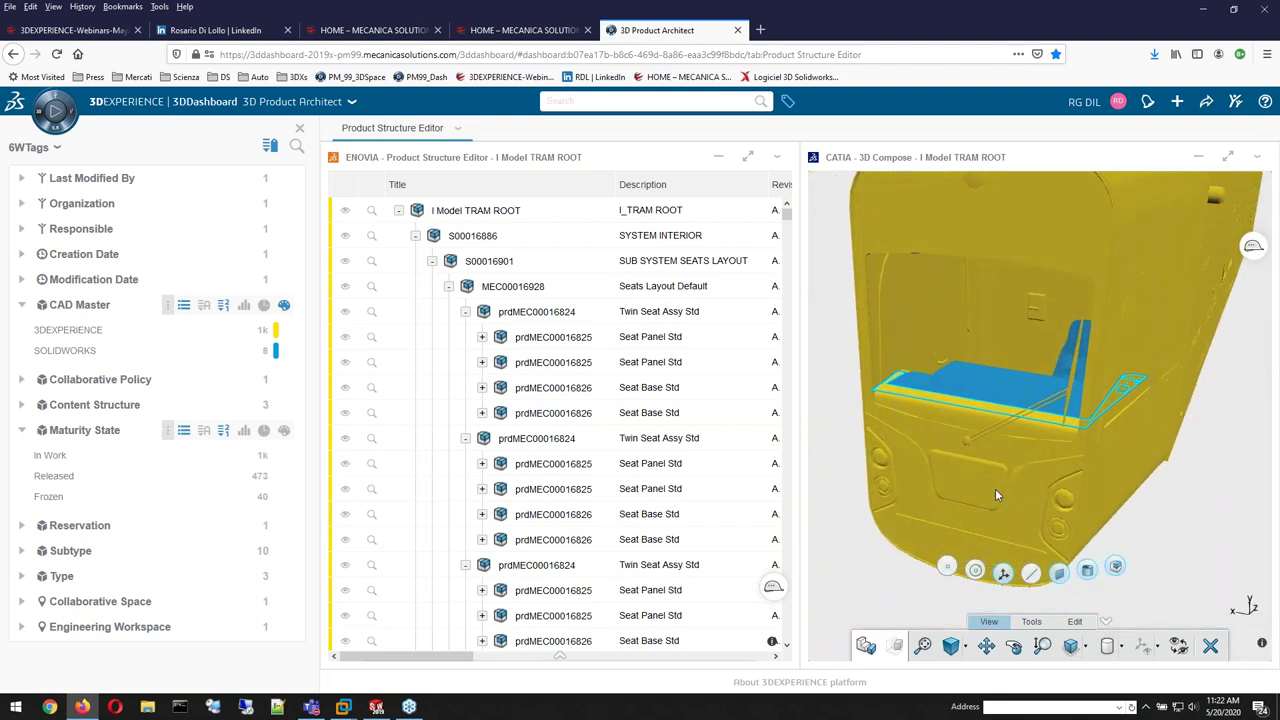
pyautogui.click(822, 484)
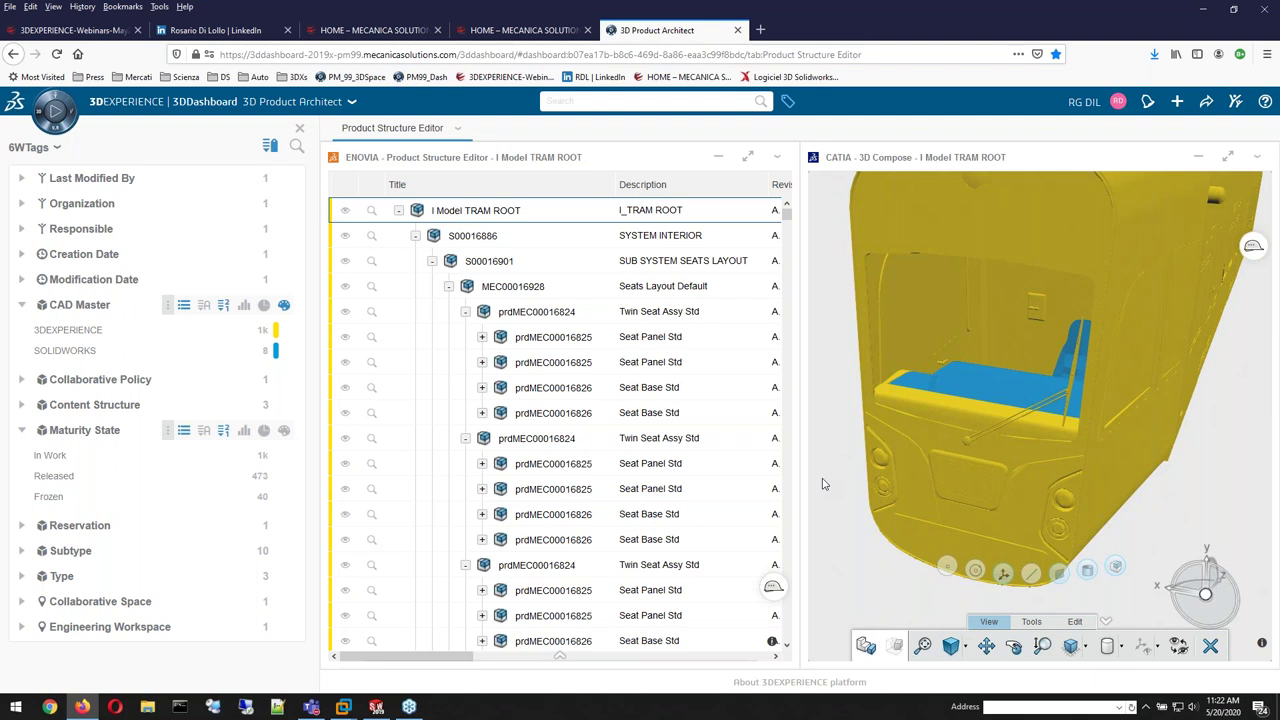
pyautogui.click(1008, 385)
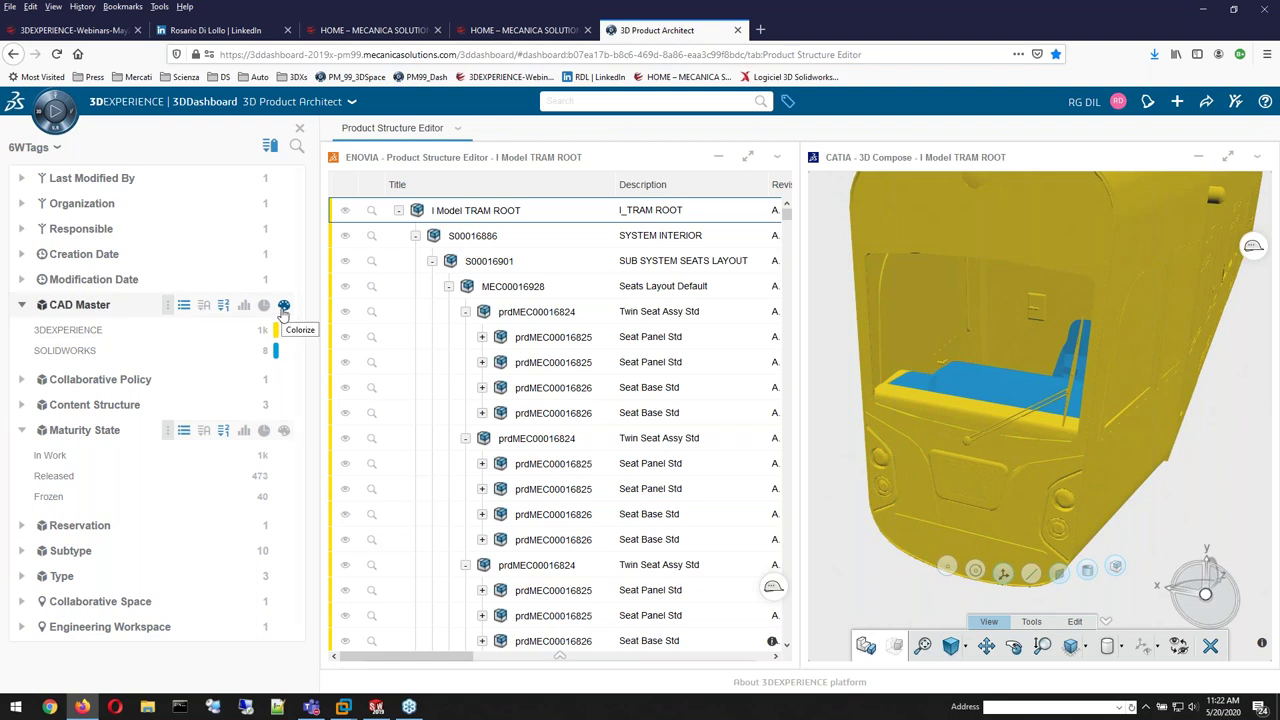
# Step: Turn off CAD Master colouring and centre the tree on the dashboard part
pyautogui.click(283, 307)
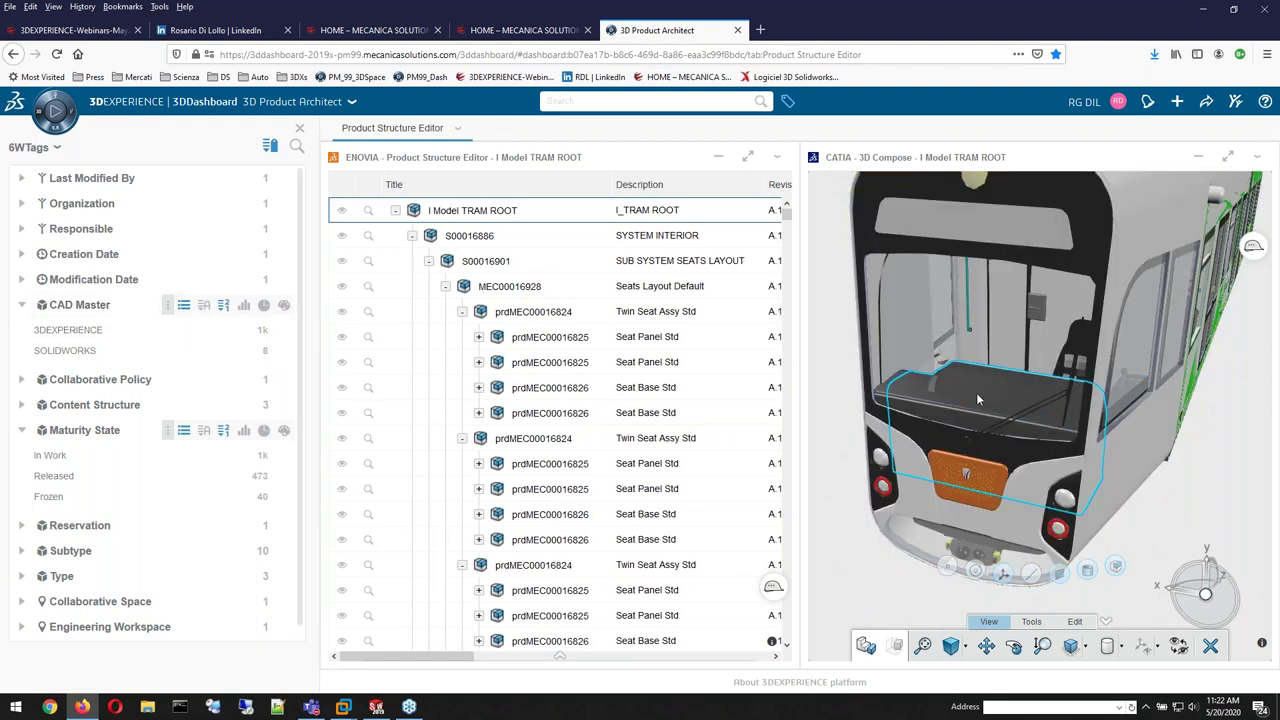
pyautogui.rightClick(977, 394)
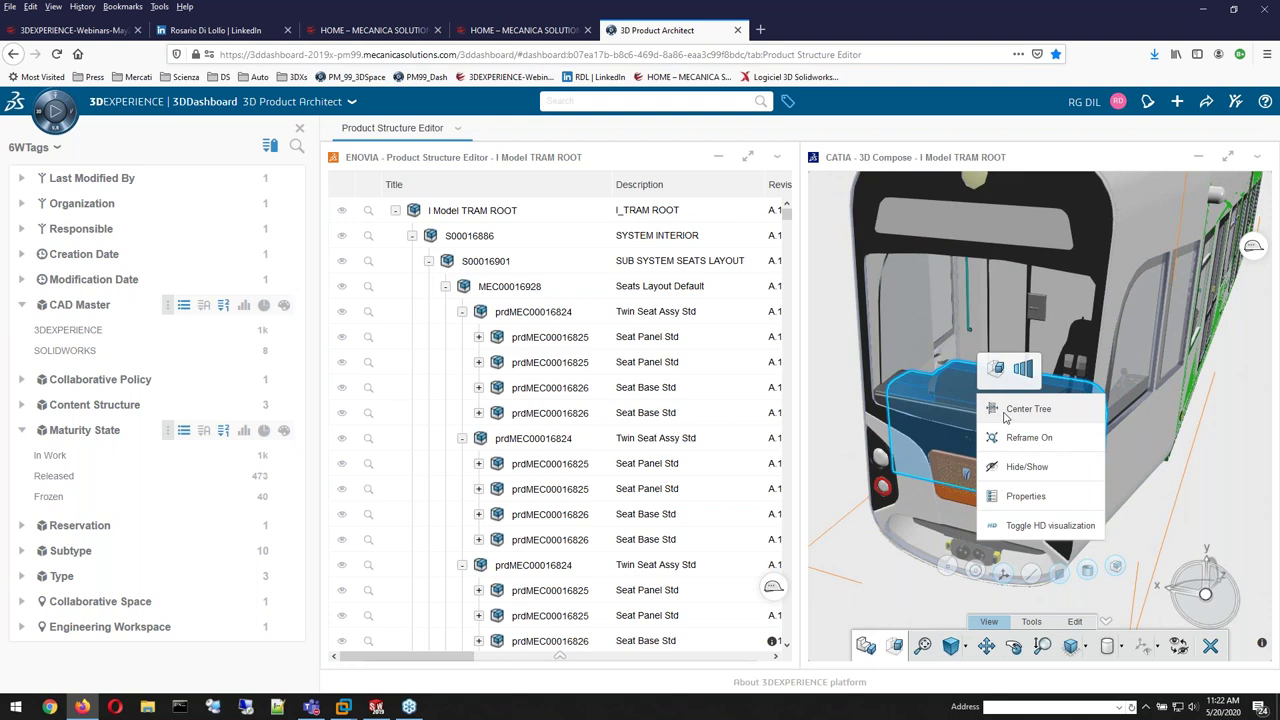
pyautogui.click(1027, 409)
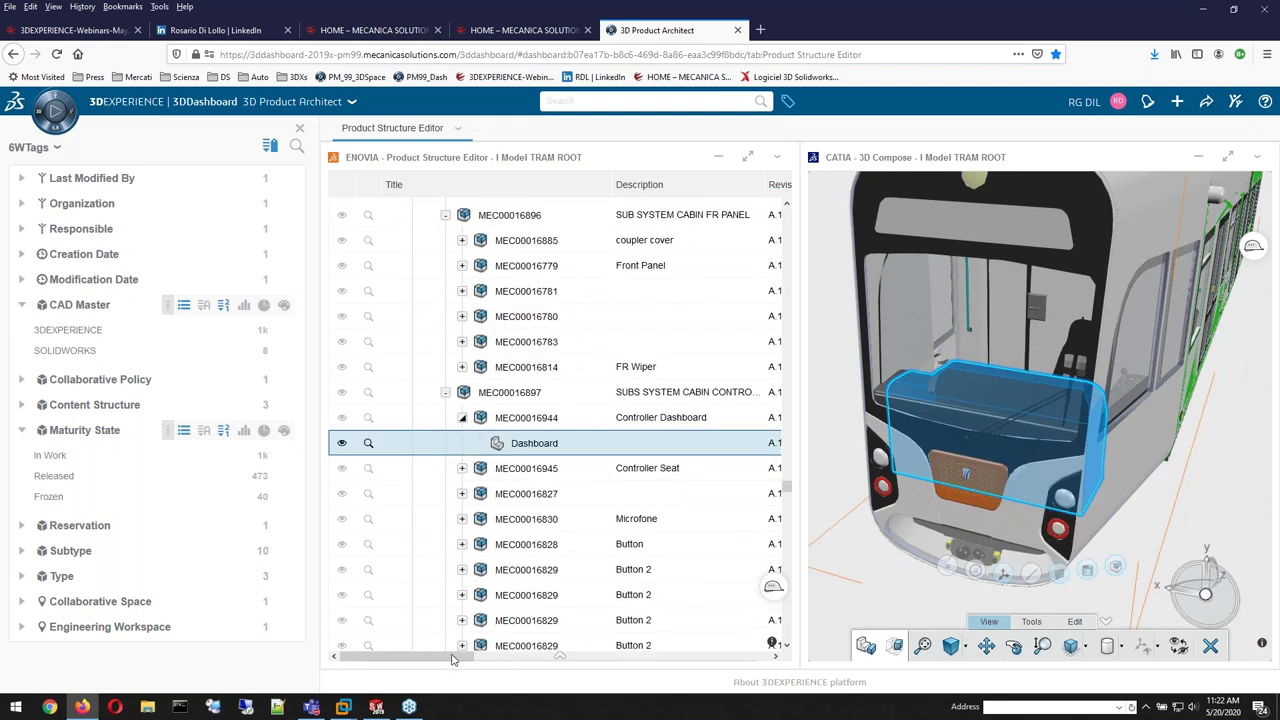
# Step: Select Controller Dashboard MEC00016944, check its Maturity State and CAD Master columns, and close 6WTags
pyautogui.click(535, 427)
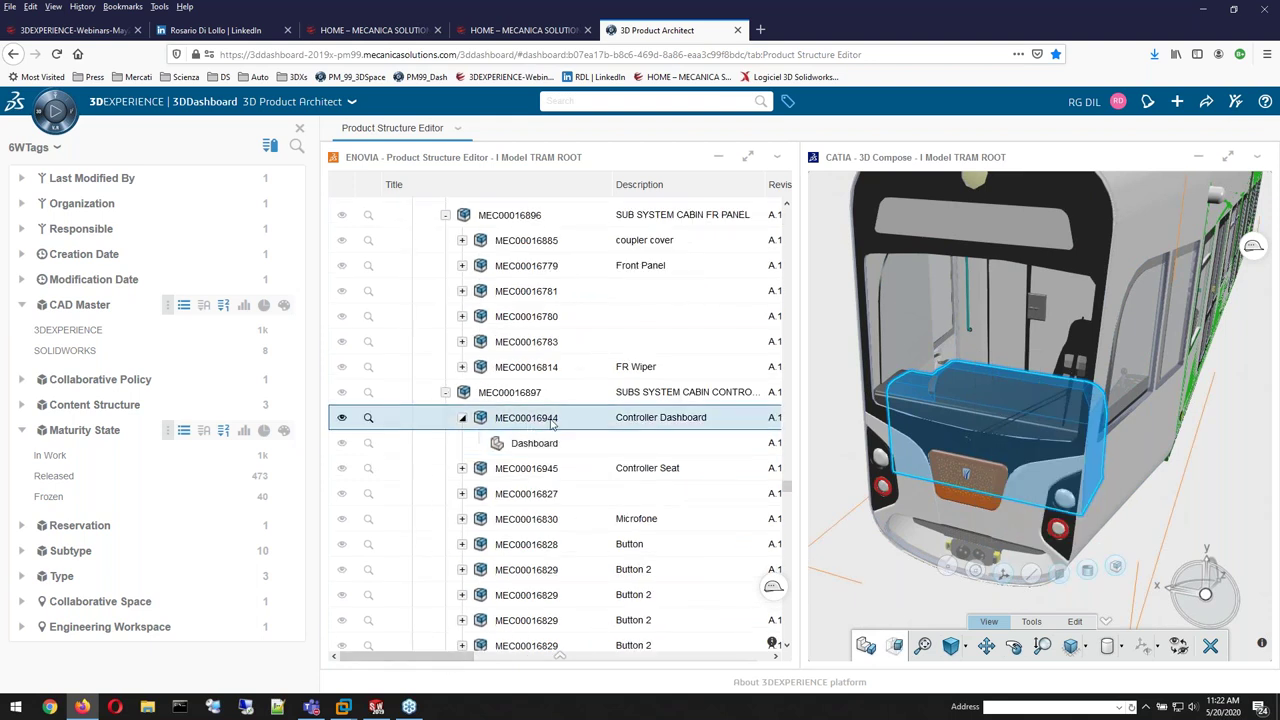
pyautogui.moveTo(456, 657); pyautogui.dragTo(557, 657)
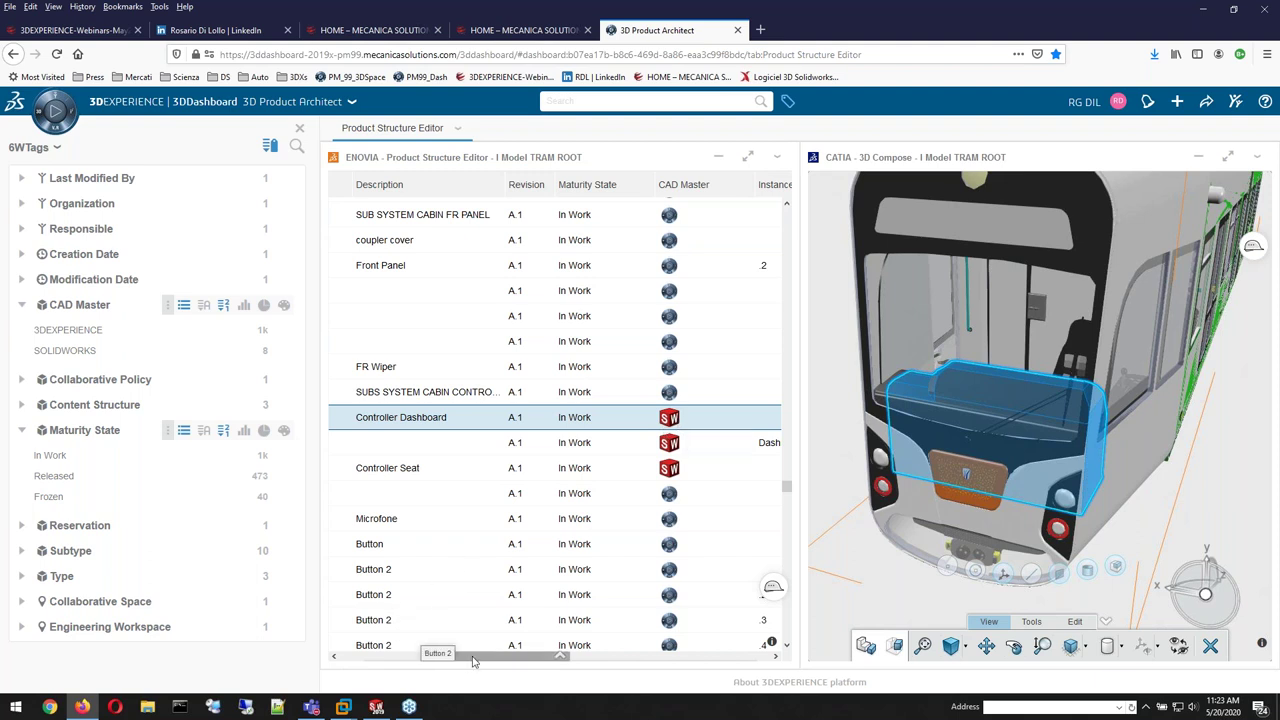
pyautogui.moveTo(474, 661); pyautogui.dragTo(385, 661)
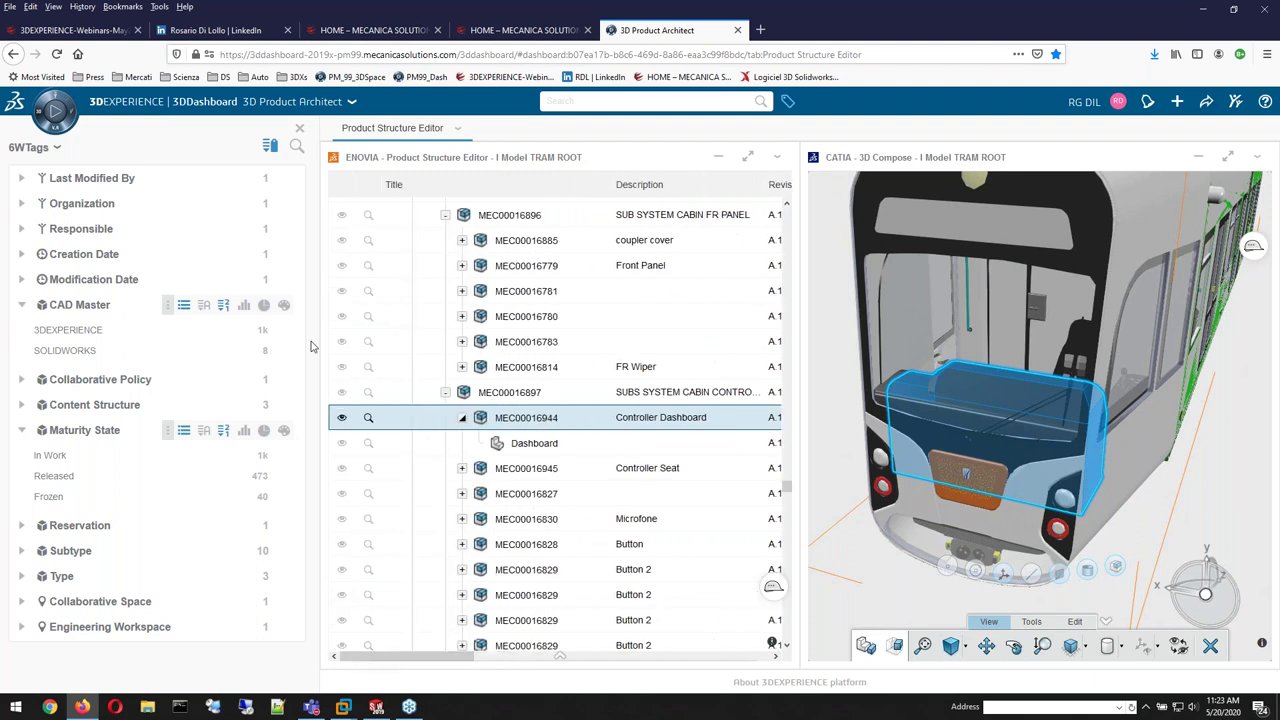
pyautogui.click(299, 128)
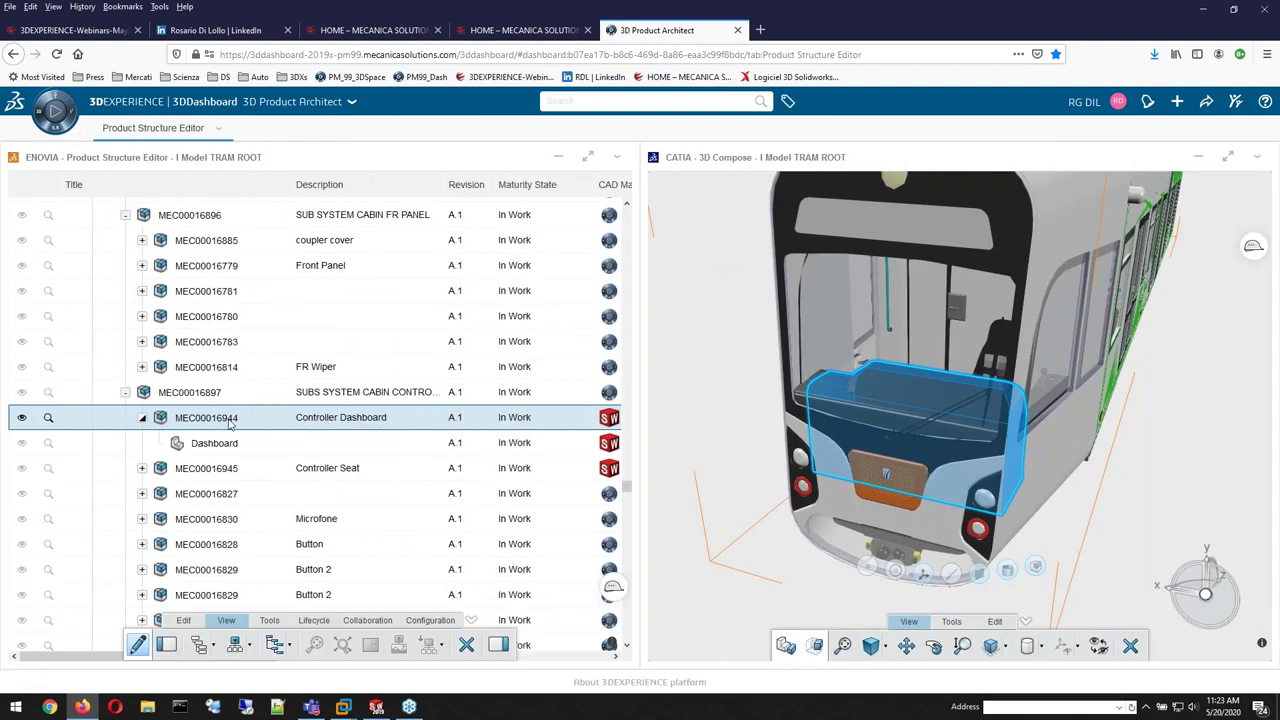
# Step: Launch the SOLIDWORKS connector from the compass Roles & Apps list
pyautogui.click(46, 117)
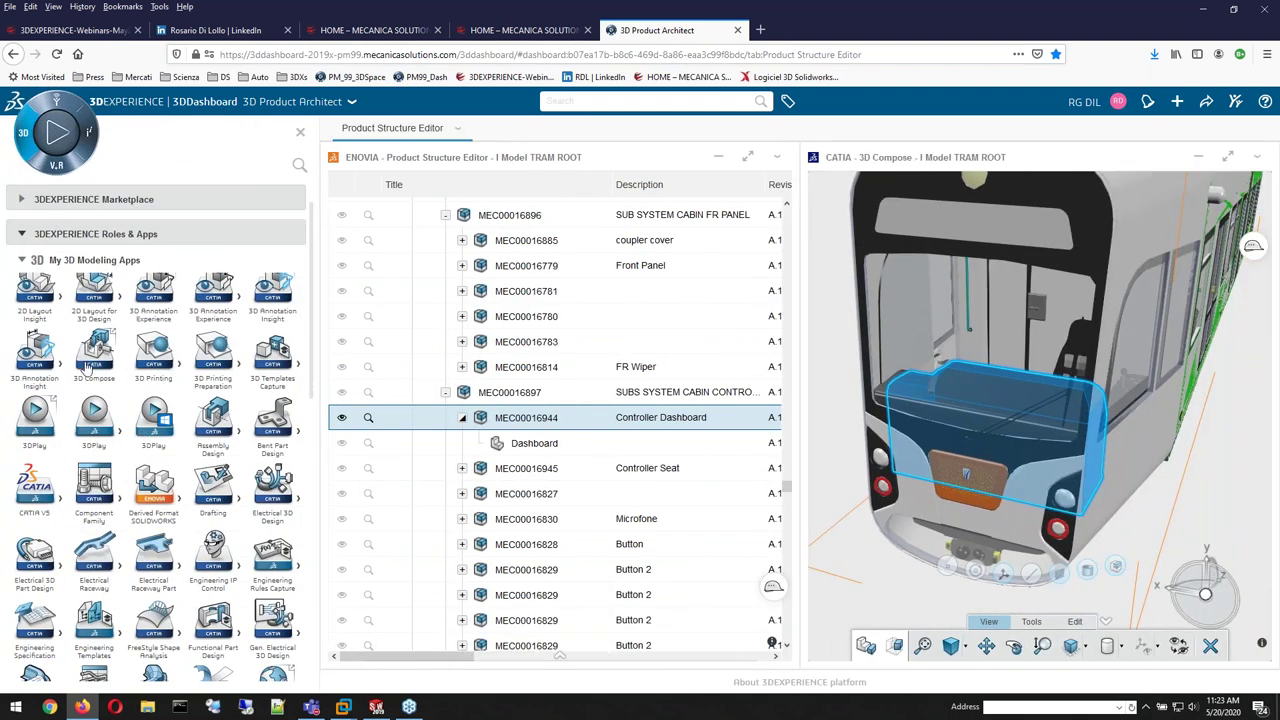
pyautogui.scroll(-2, 88, 367)
pyautogui.scroll(-5, 90, 392)
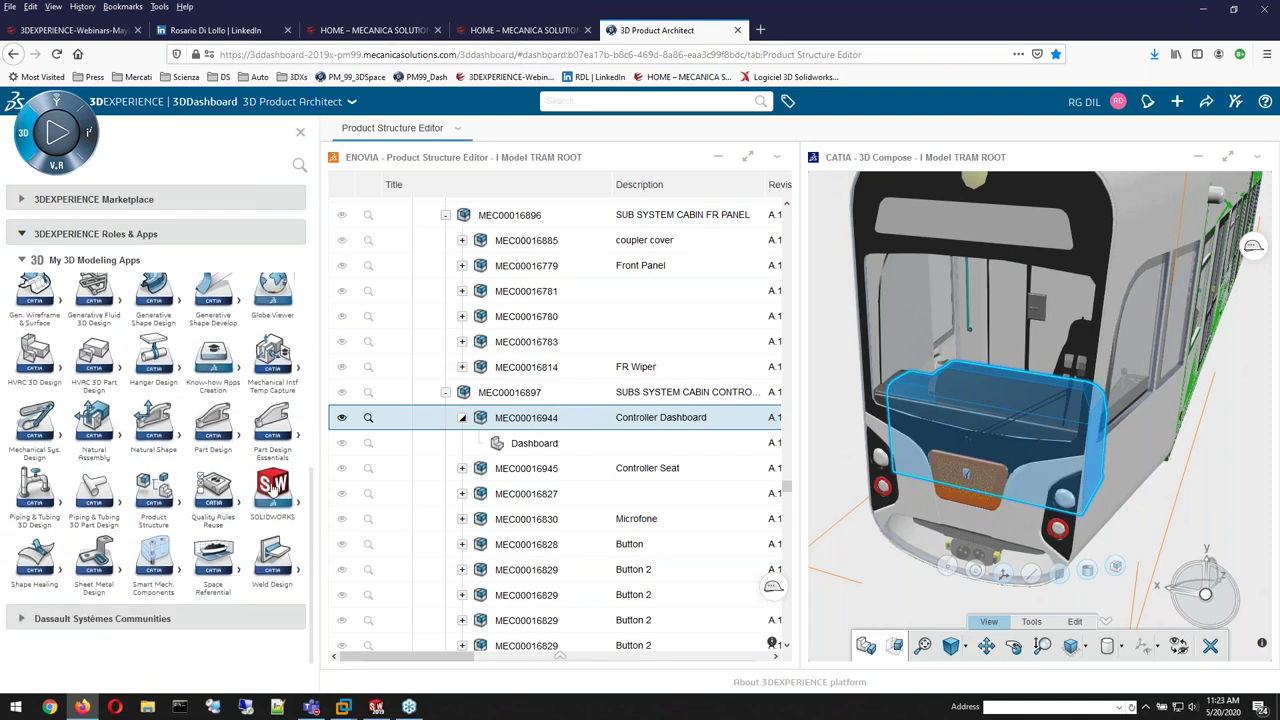
pyautogui.click(273, 485)
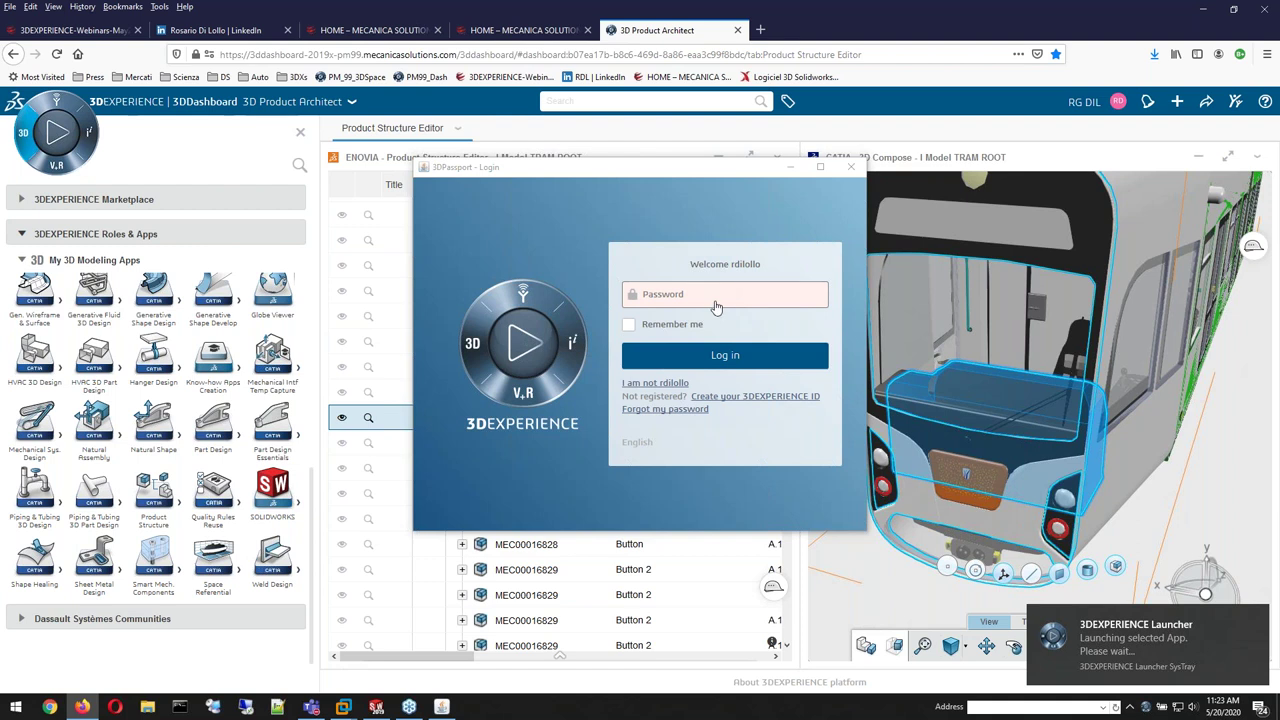
# Step: Sign in to 3DPassport with the account password and confirm the selected credentials
pyautogui.click(703, 305)
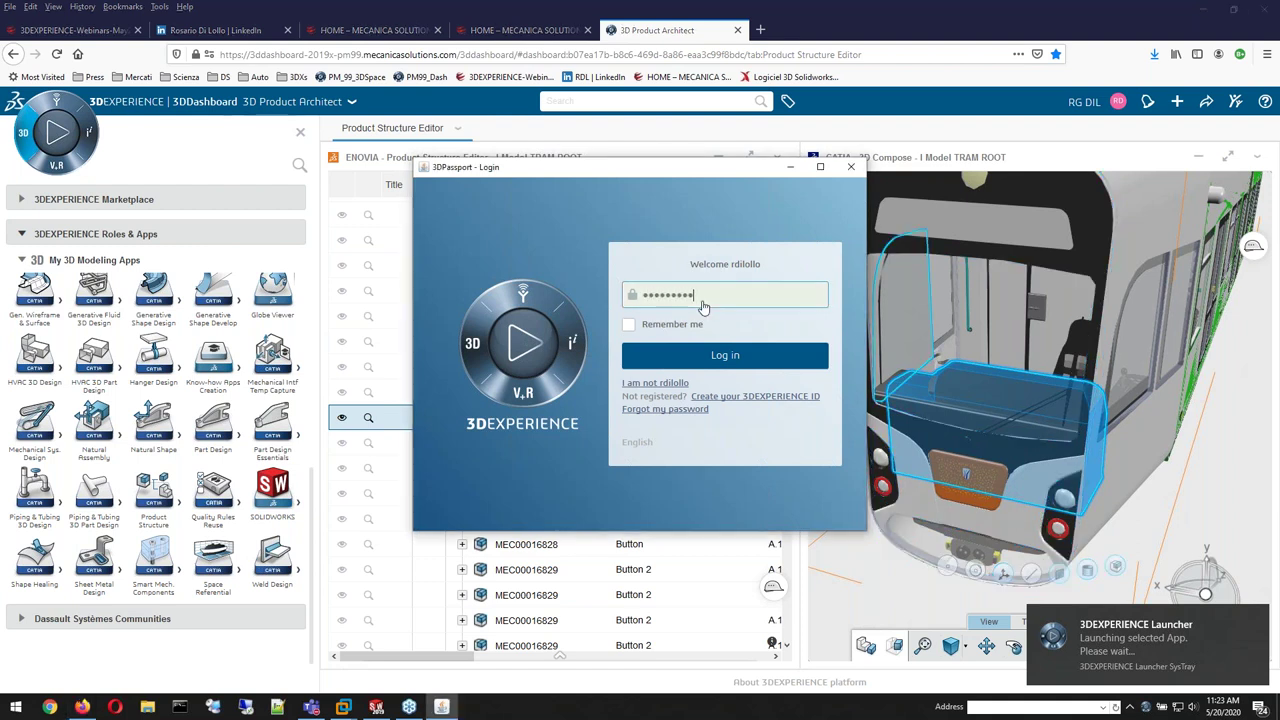
pyautogui.press('Return')
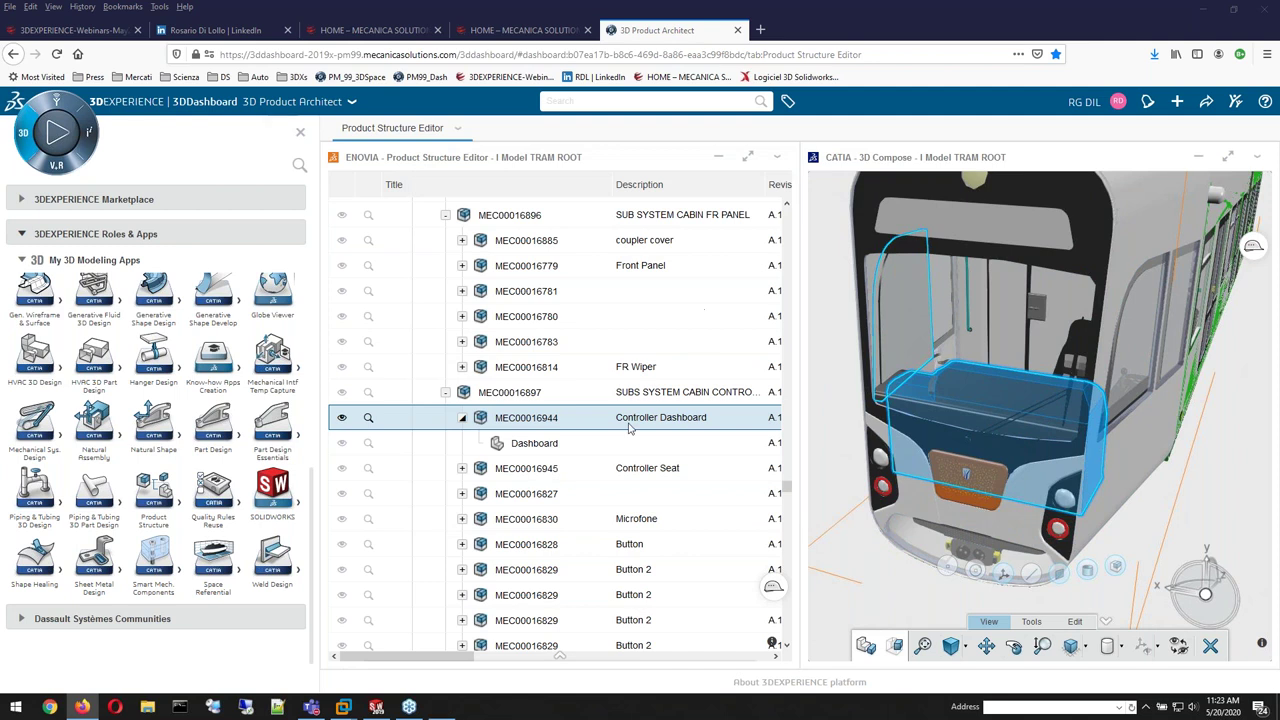
pyautogui.click(729, 428)
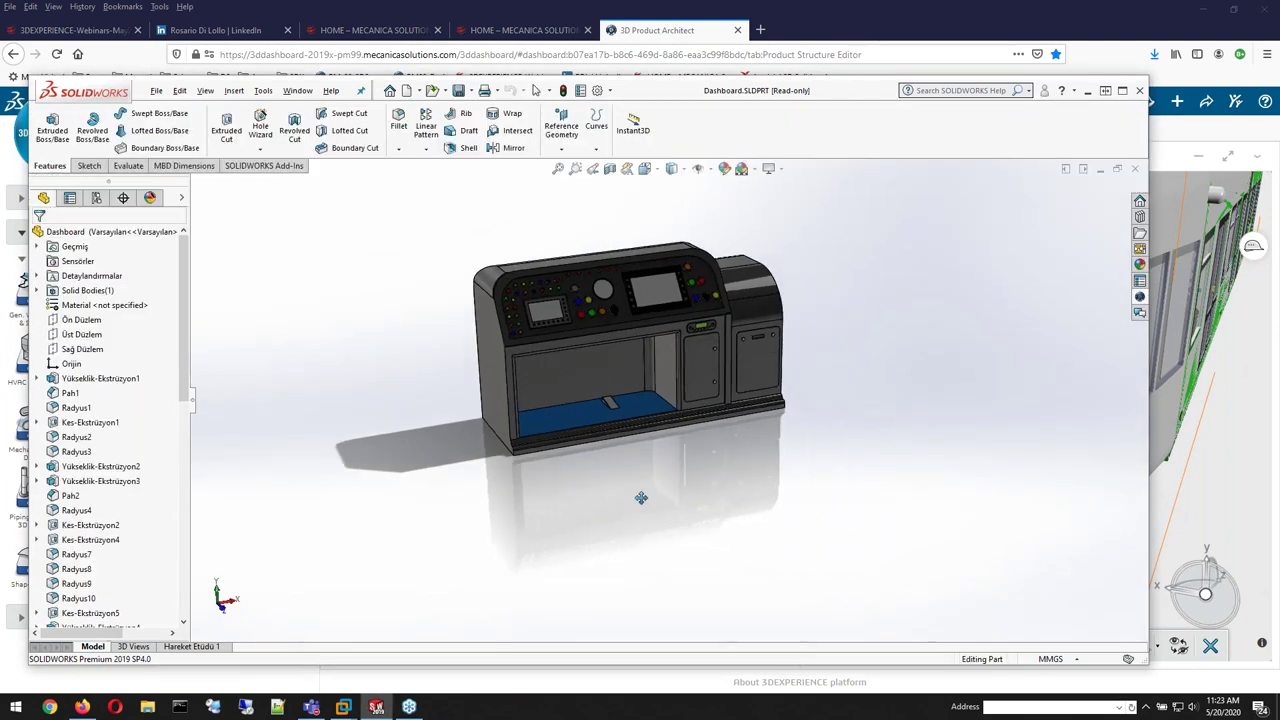
# Step: Rotate the Dashboard model and show the PLM Services MySession file list without the tags pane
pyautogui.moveTo(184, 393); pyautogui.dragTo(184, 488)
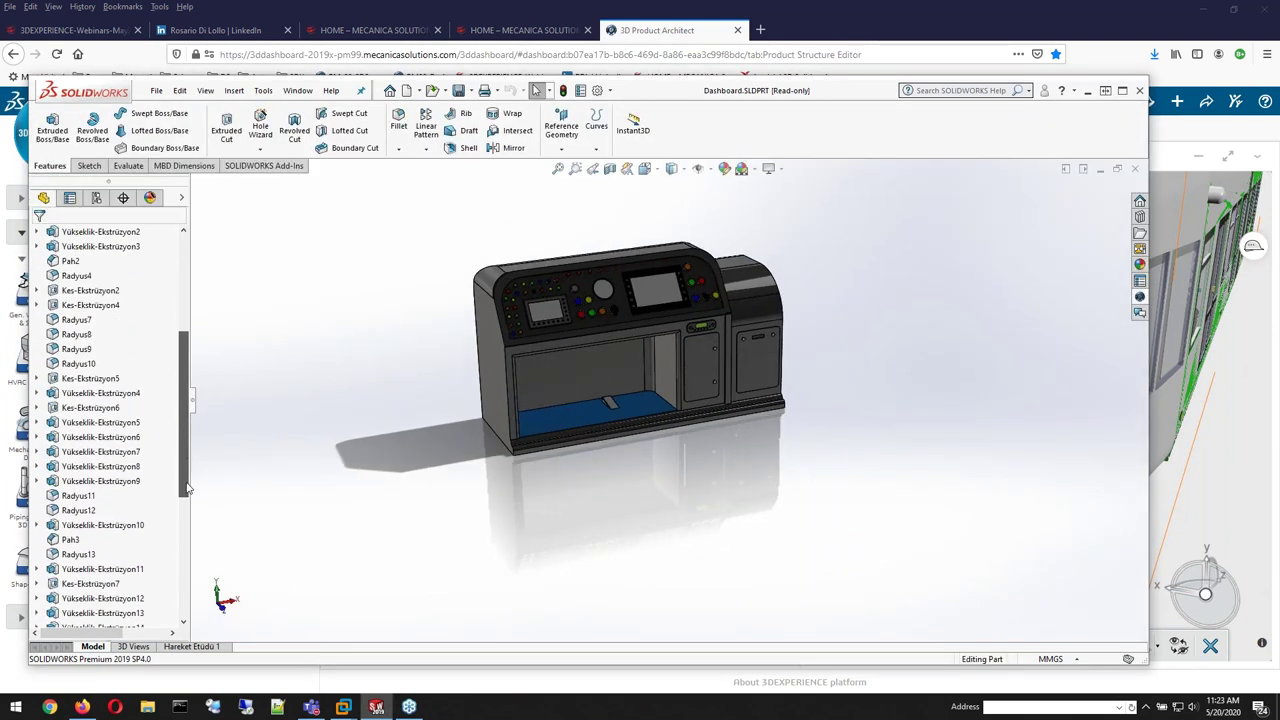
pyautogui.moveTo(753, 519)
pyautogui.mouseDown(button='middle')
pyautogui.moveTo(787, 532)
pyautogui.moveTo(825, 410)
pyautogui.mouseUp(button='middle')
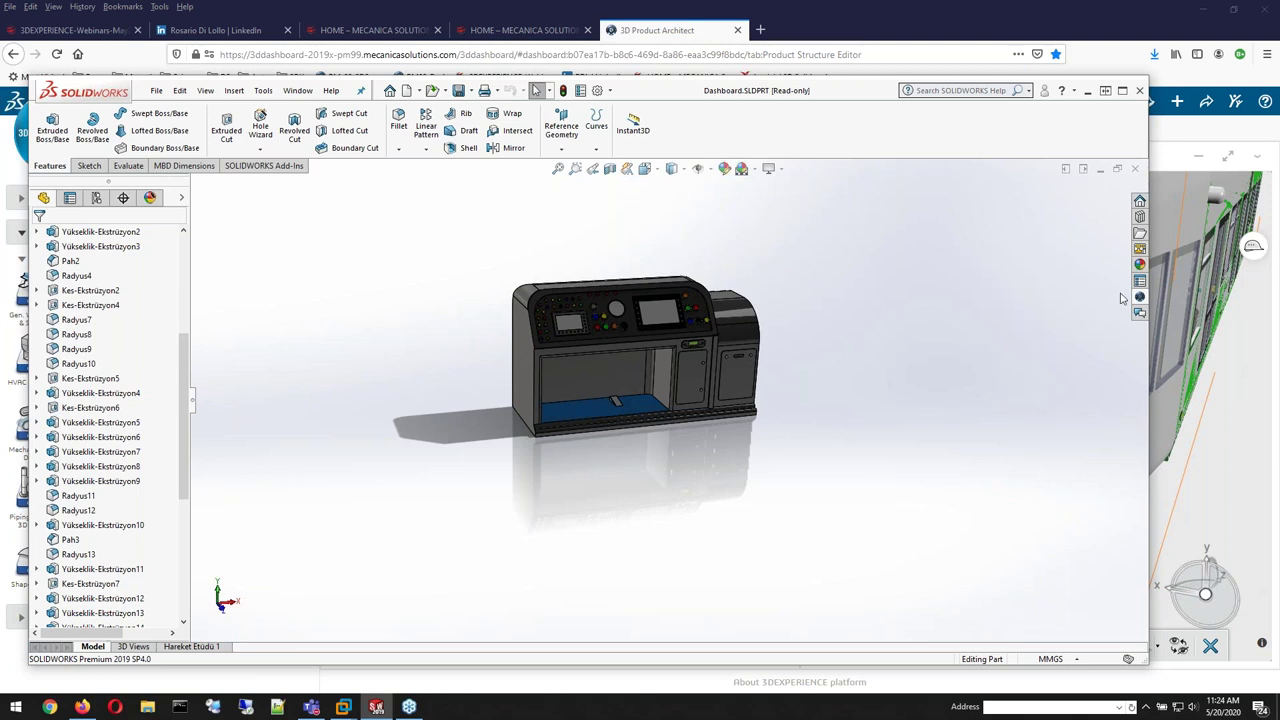
pyautogui.moveTo(910, 421); pyautogui.dragTo(915, 403, button='middle')
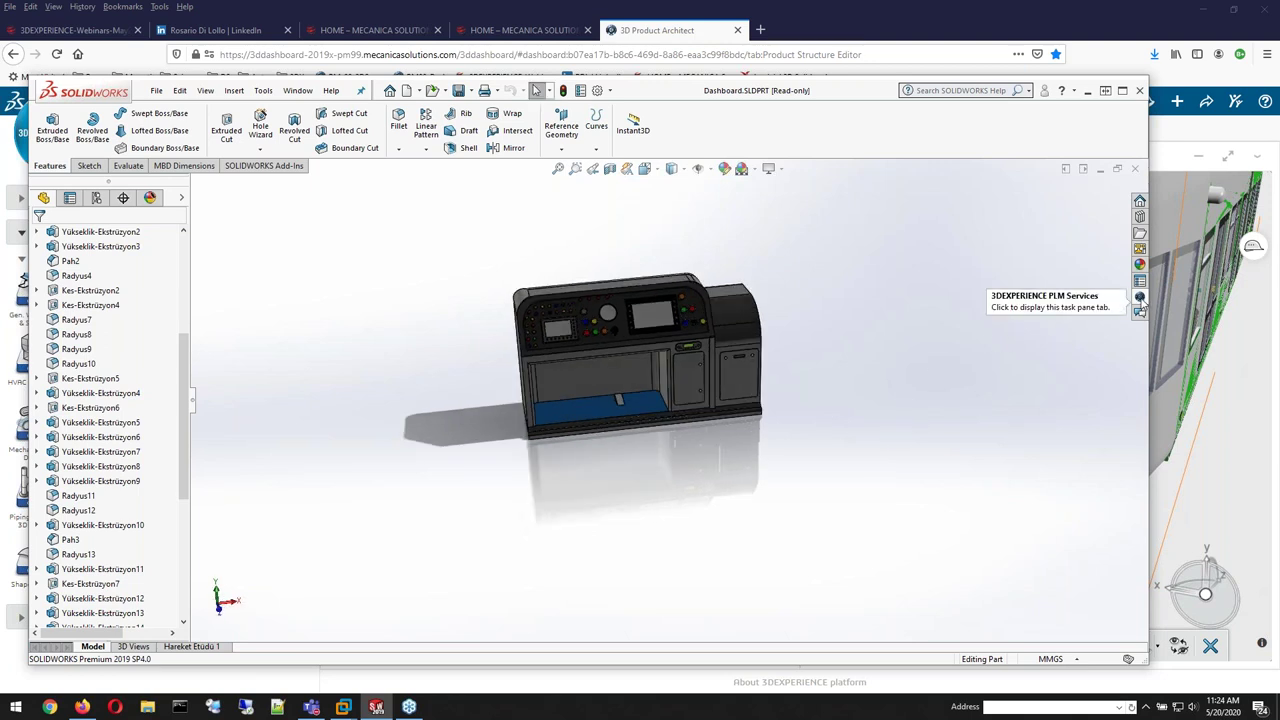
pyautogui.click(1140, 299)
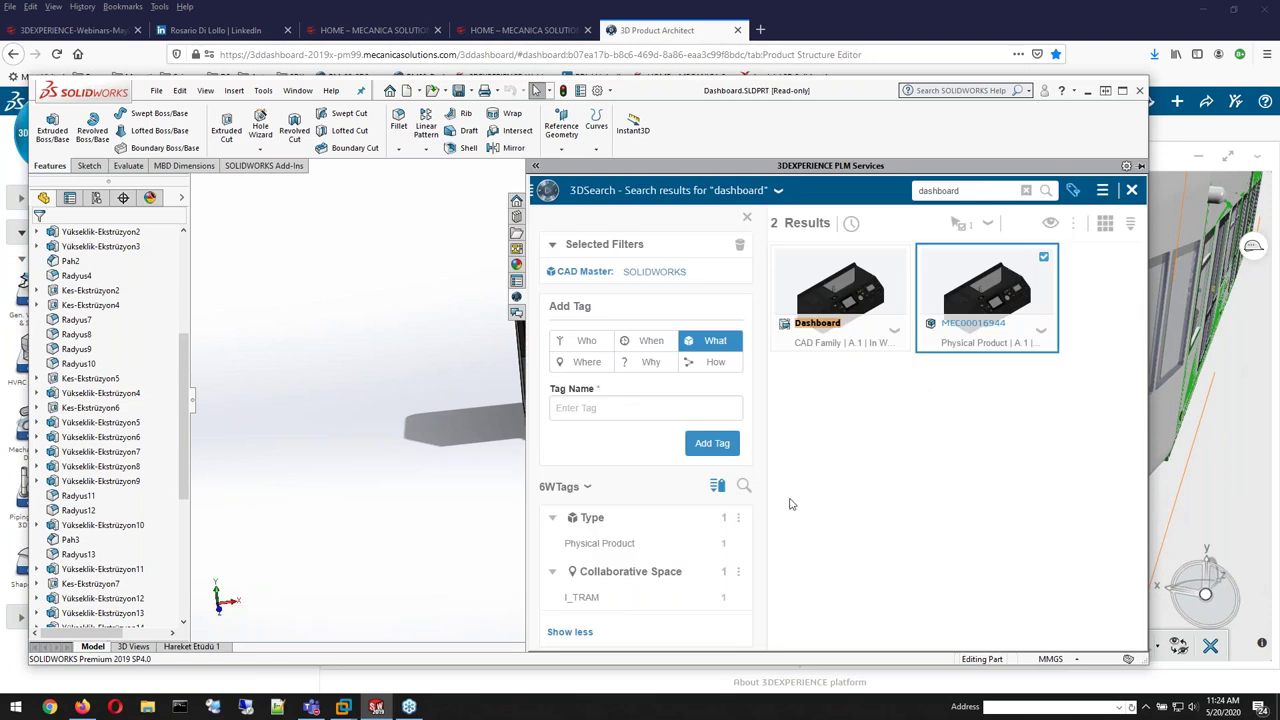
pyautogui.click(1131, 190)
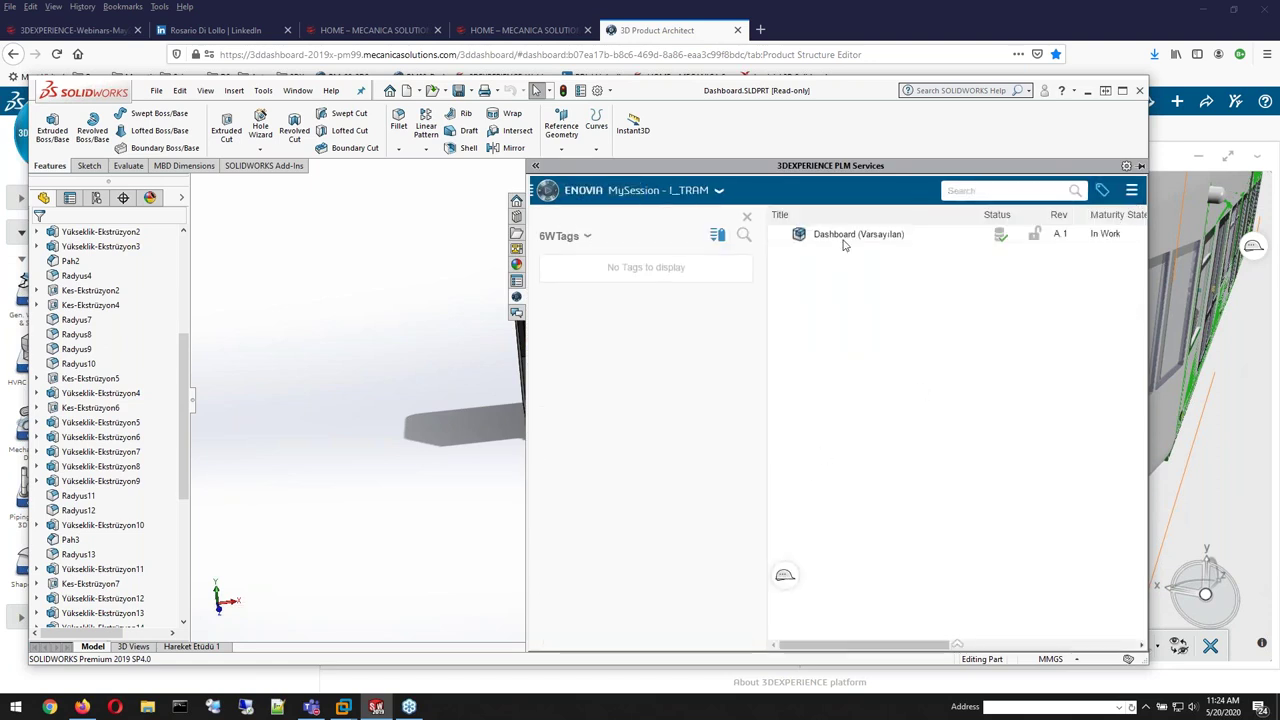
pyautogui.click(746, 216)
# Step: Review the lifecycle actions for the Dashboard part (rev A.1, In Work) without applying any
pyautogui.rightClick(685, 236)
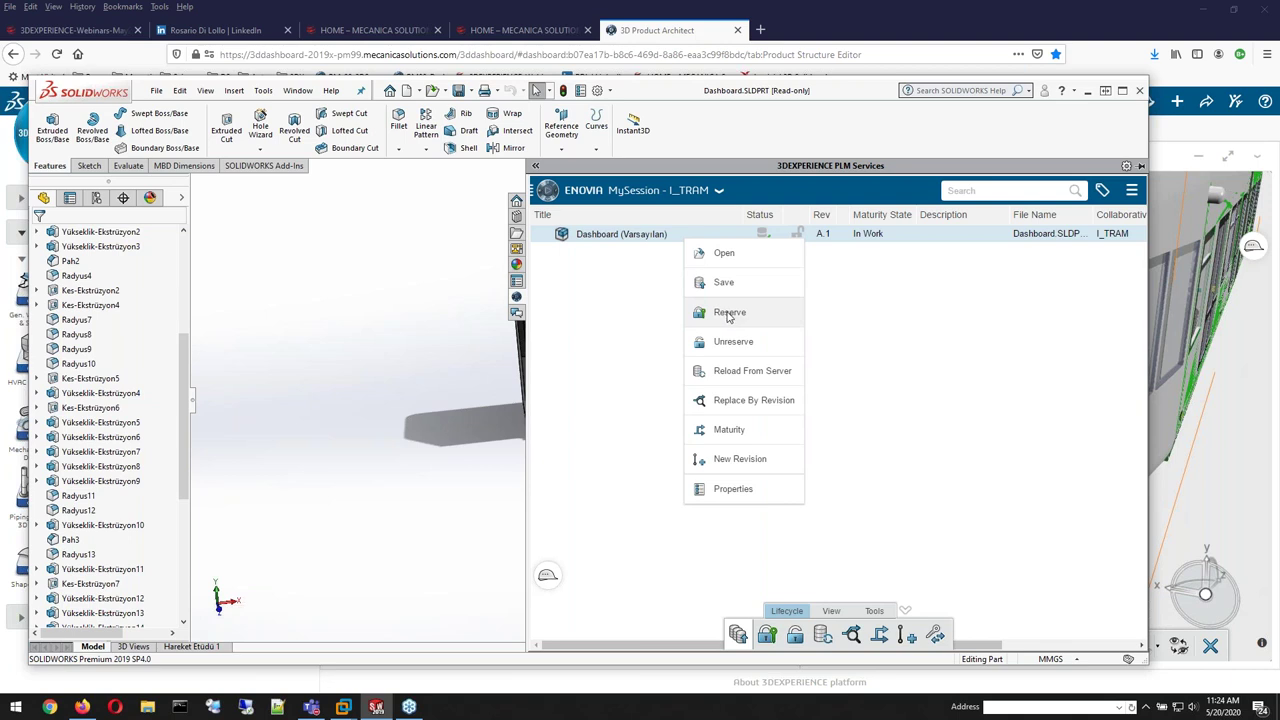
pyautogui.click(657, 467)
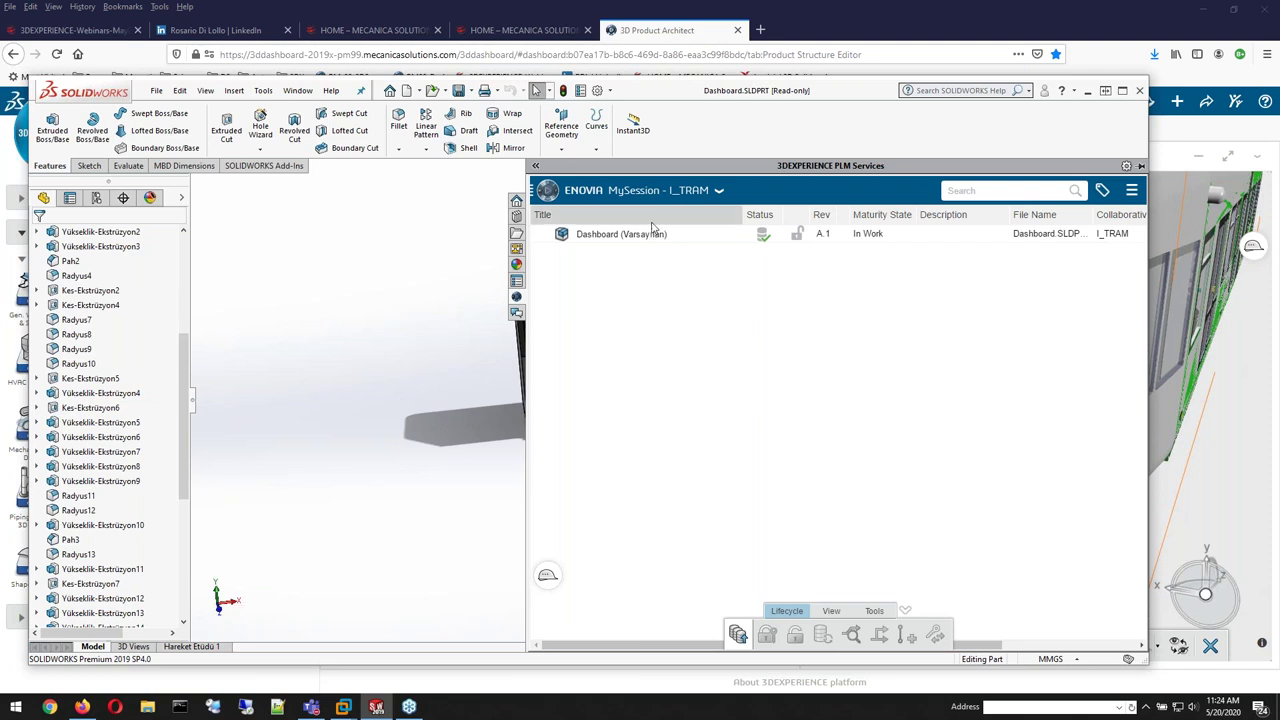
pyautogui.click(700, 238)
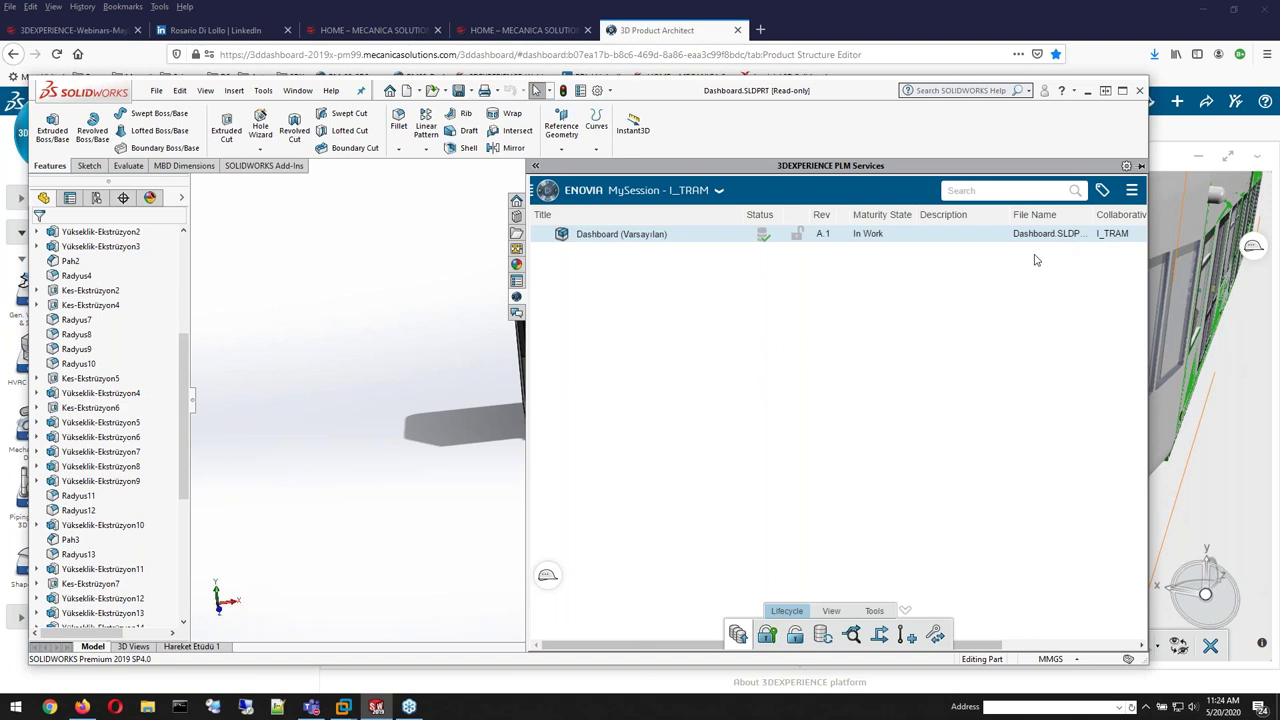
pyautogui.click(848, 307)
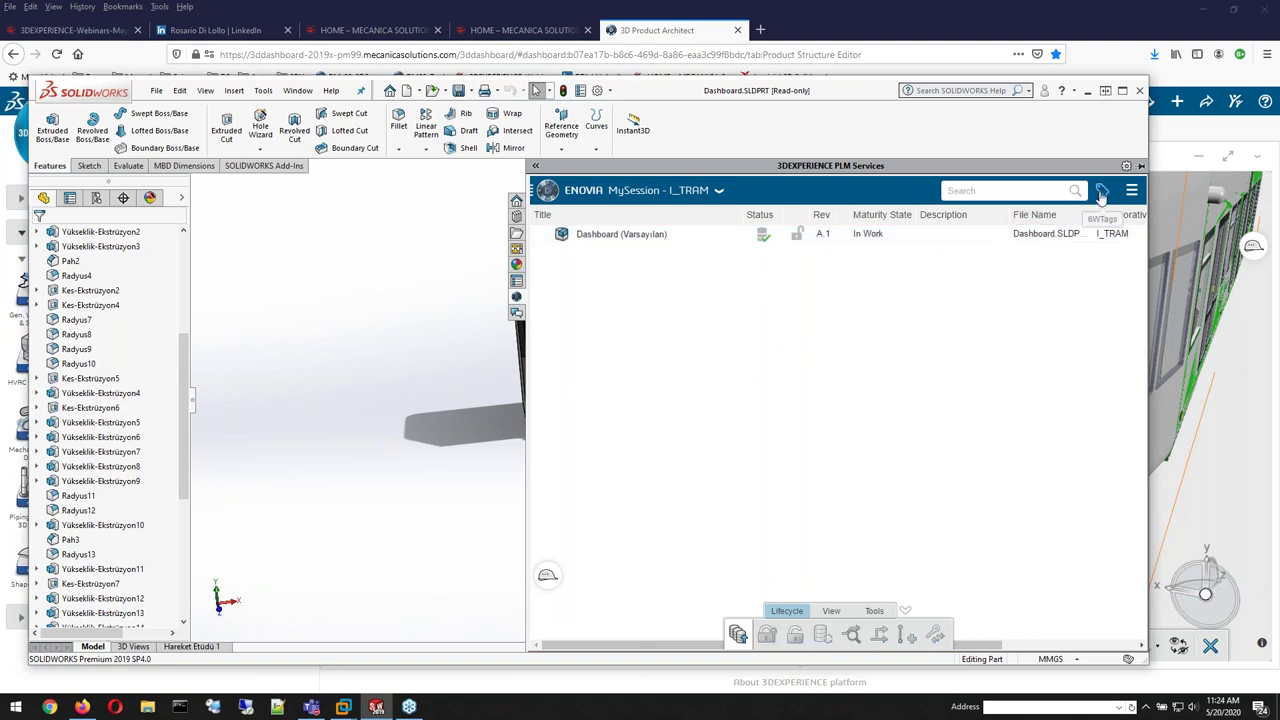
pyautogui.click(1058, 191)
# Step: Search for 'prd', filter results by CAD Master SOLIDWORKS in 6WTags, then close 3DSearch
pyautogui.write('prd')
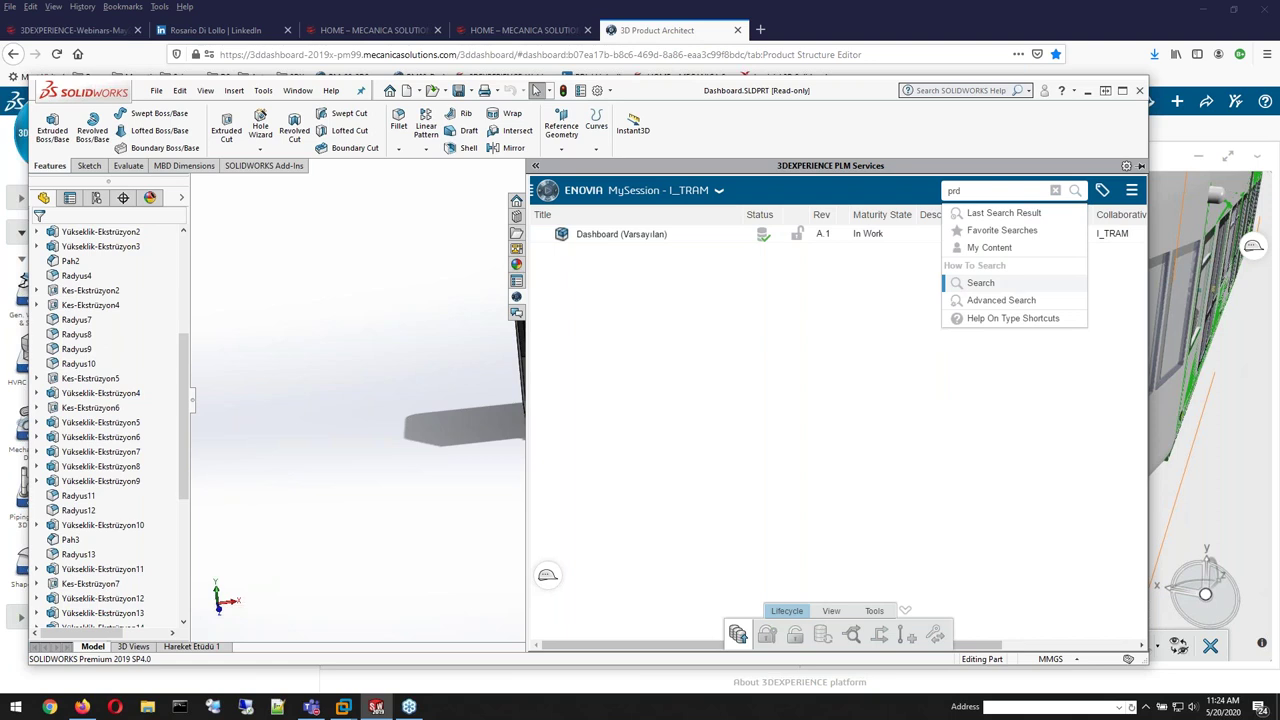
pyautogui.press('Return')
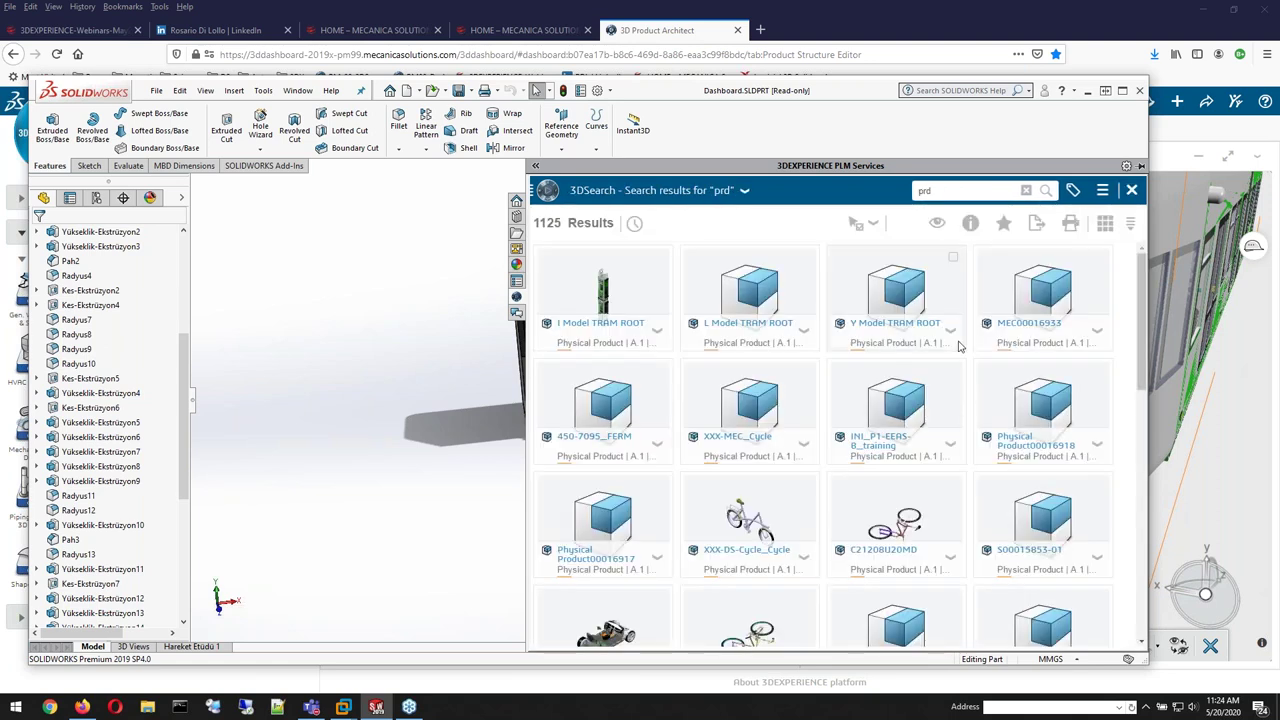
pyautogui.scroll(-3, 966, 383)
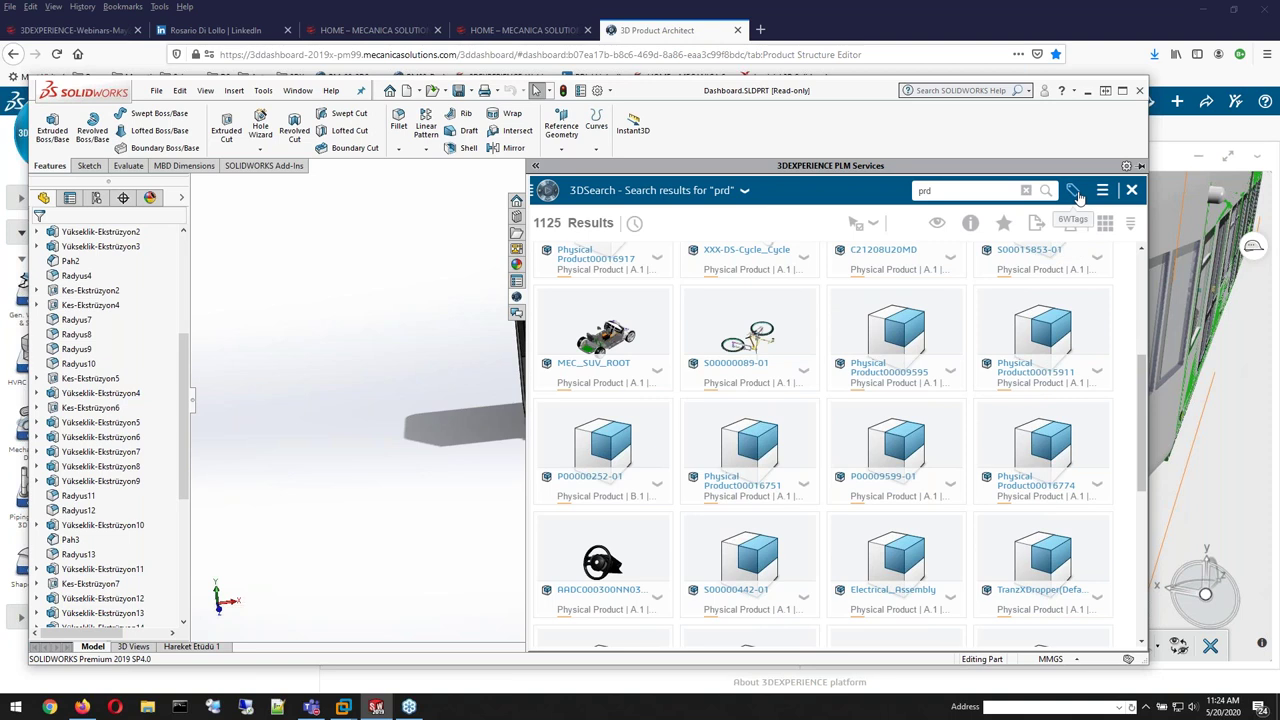
pyautogui.click(1073, 190)
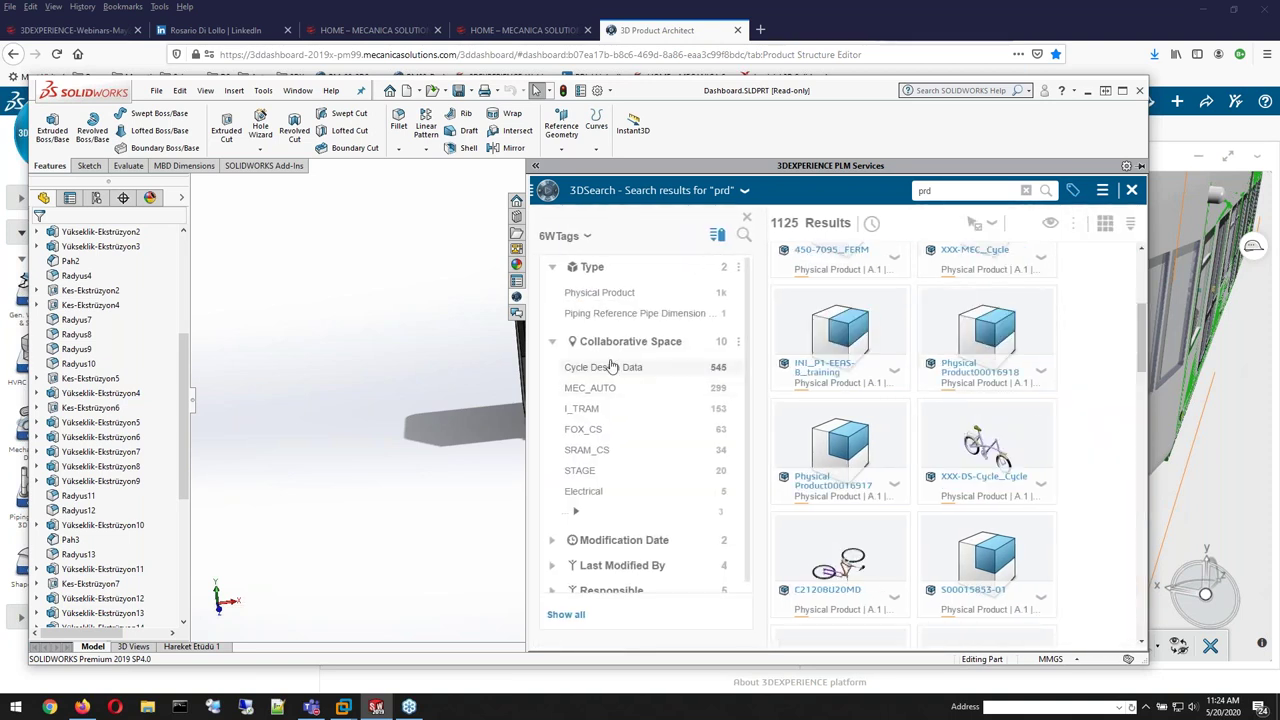
pyautogui.scroll(-1, 608, 368)
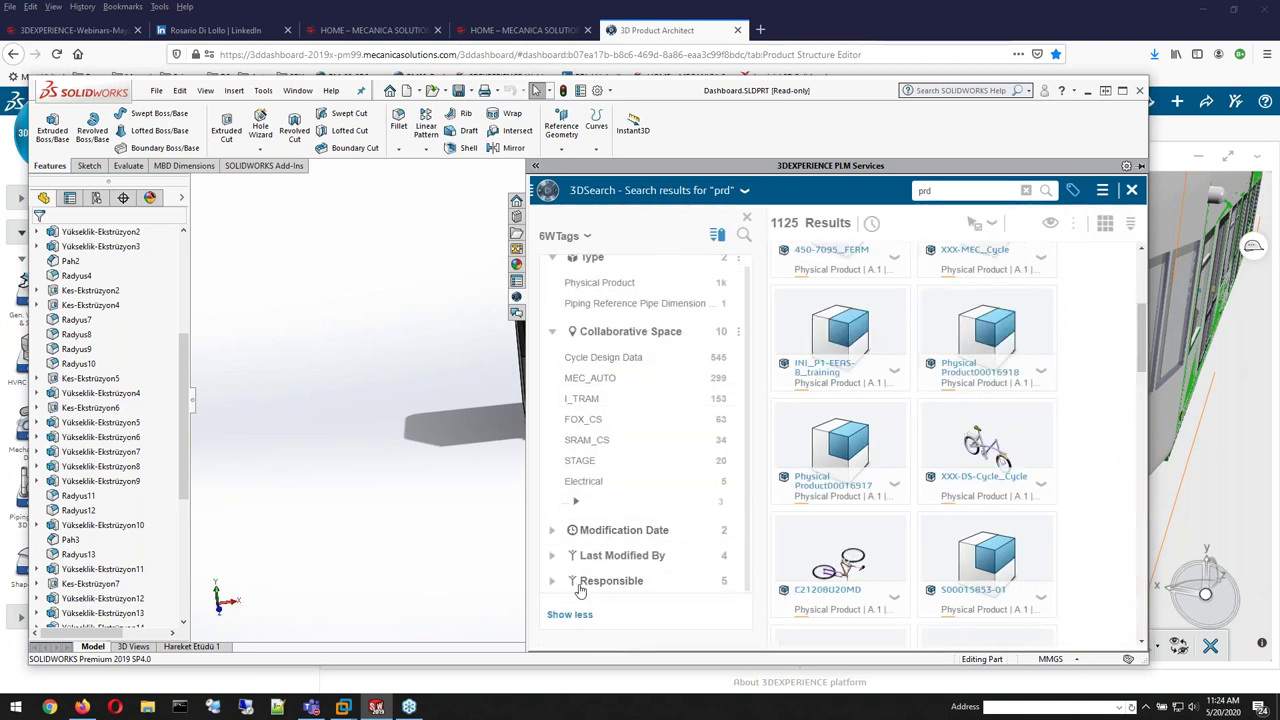
pyautogui.click(566, 614)
pyautogui.scroll(-2, 640, 450)
pyautogui.scroll(-3, 640, 450)
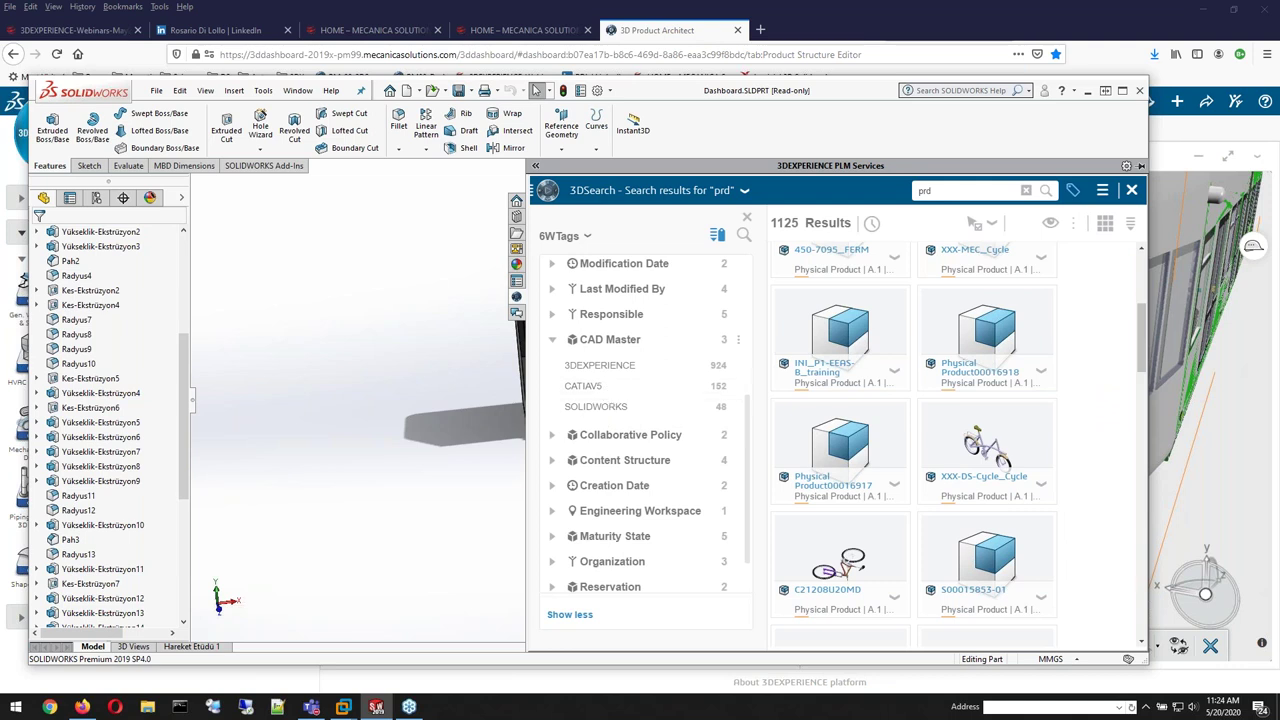
pyautogui.click(605, 410)
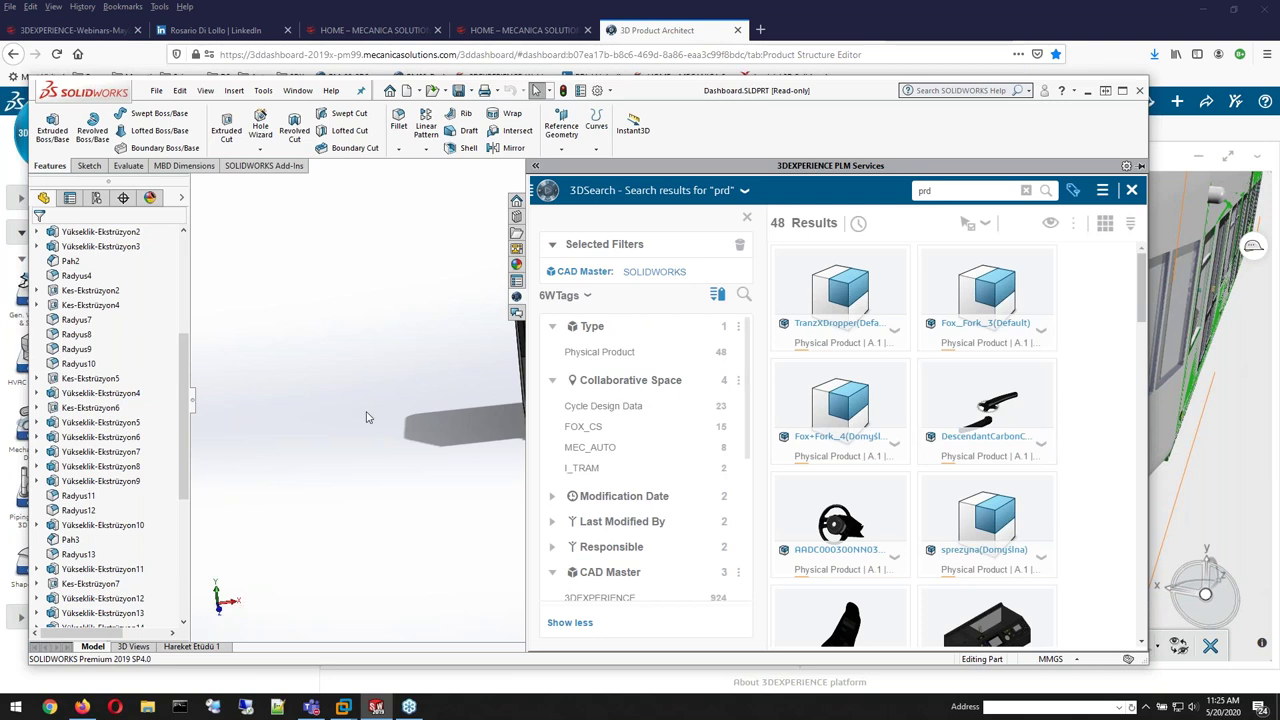
pyautogui.click(1132, 192)
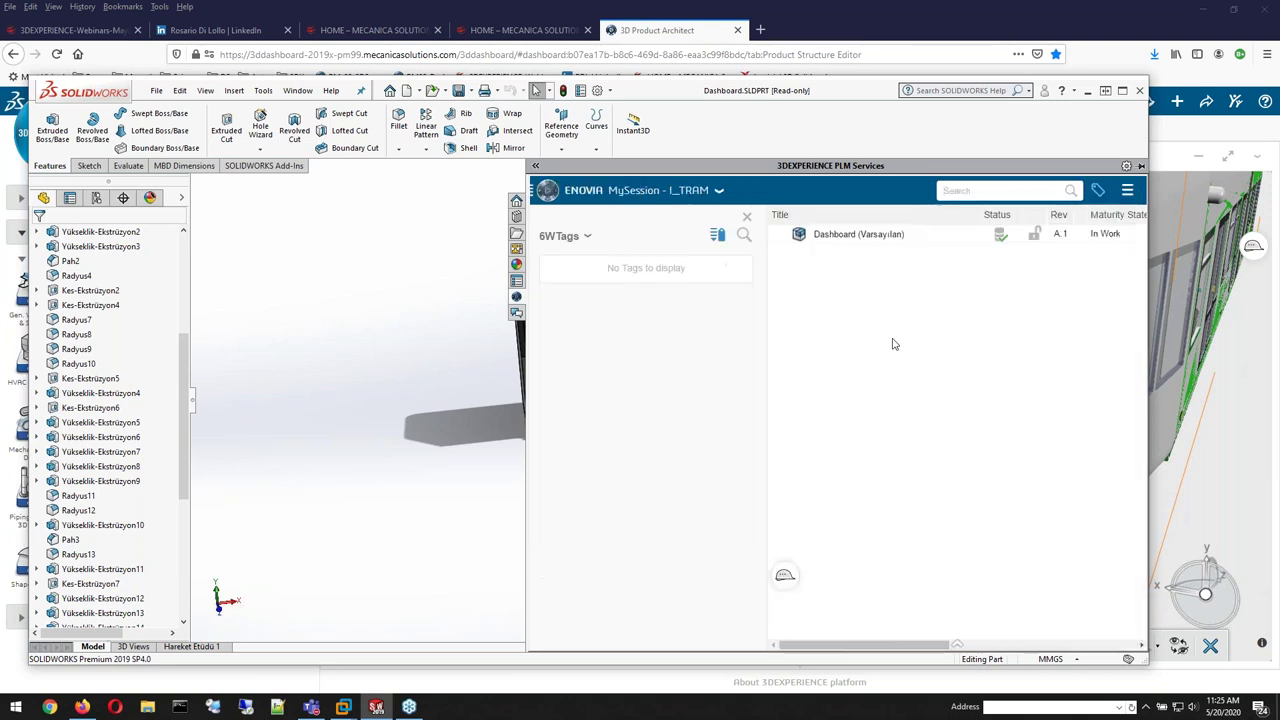
# Step: Collapse the PLM Services pane and zoom and pan the Dashboard model into view
pyautogui.click(443, 370)
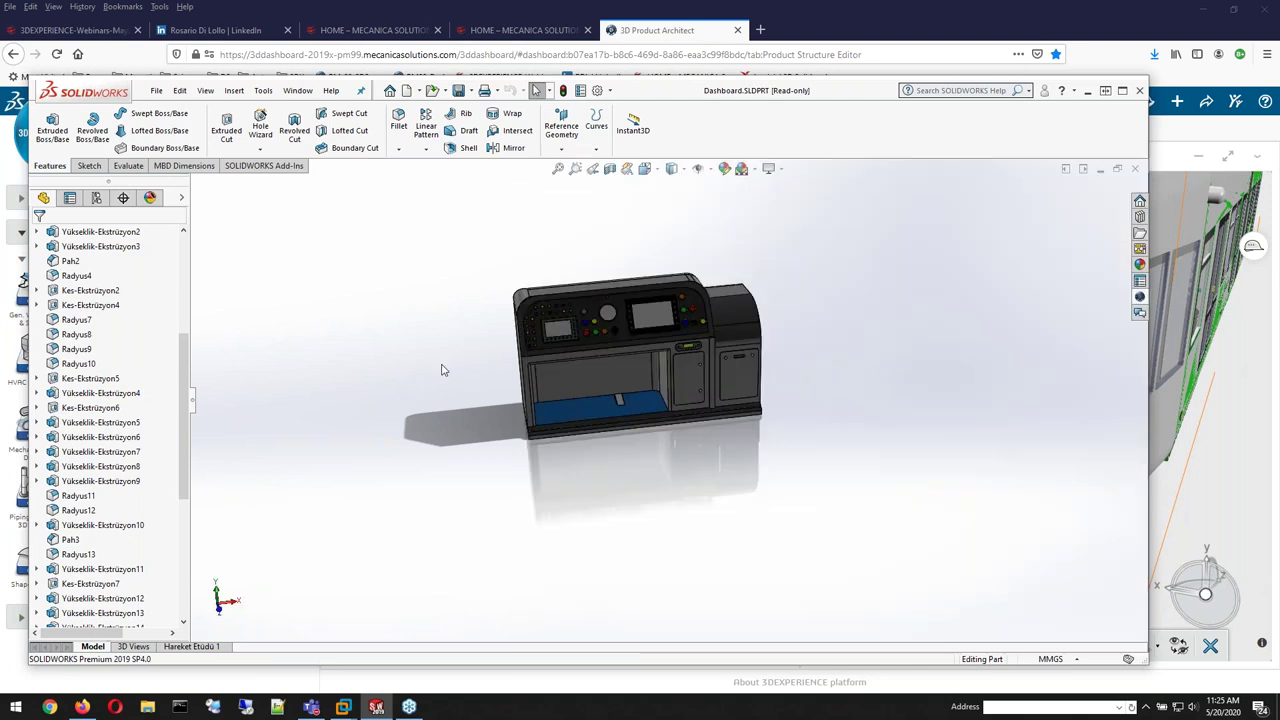
pyautogui.scroll(-5, 614, 389)
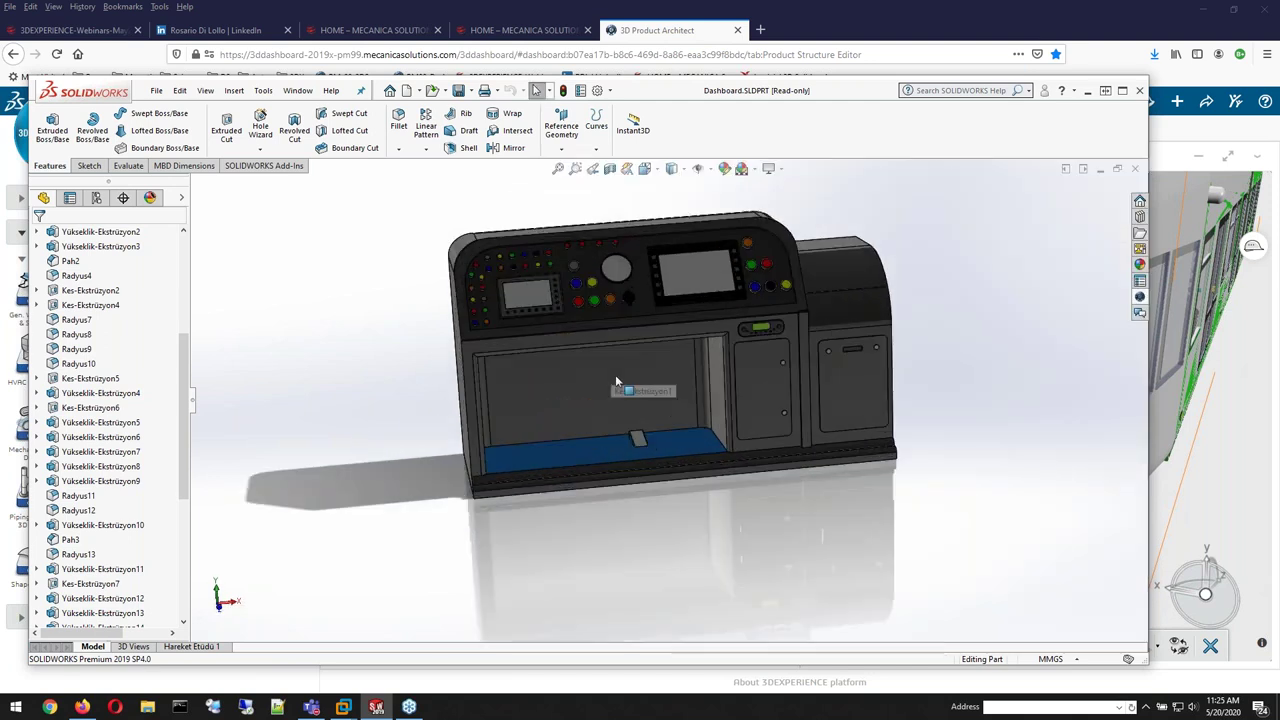
pyautogui.moveTo(694, 441)
pyautogui.keyDown('ctrl'); pyautogui.mouseDown(button='middle')
pyautogui.moveTo(662, 446)
pyautogui.moveTo(630, 537)
pyautogui.mouseUp(button='middle'); pyautogui.keyUp('ctrl')
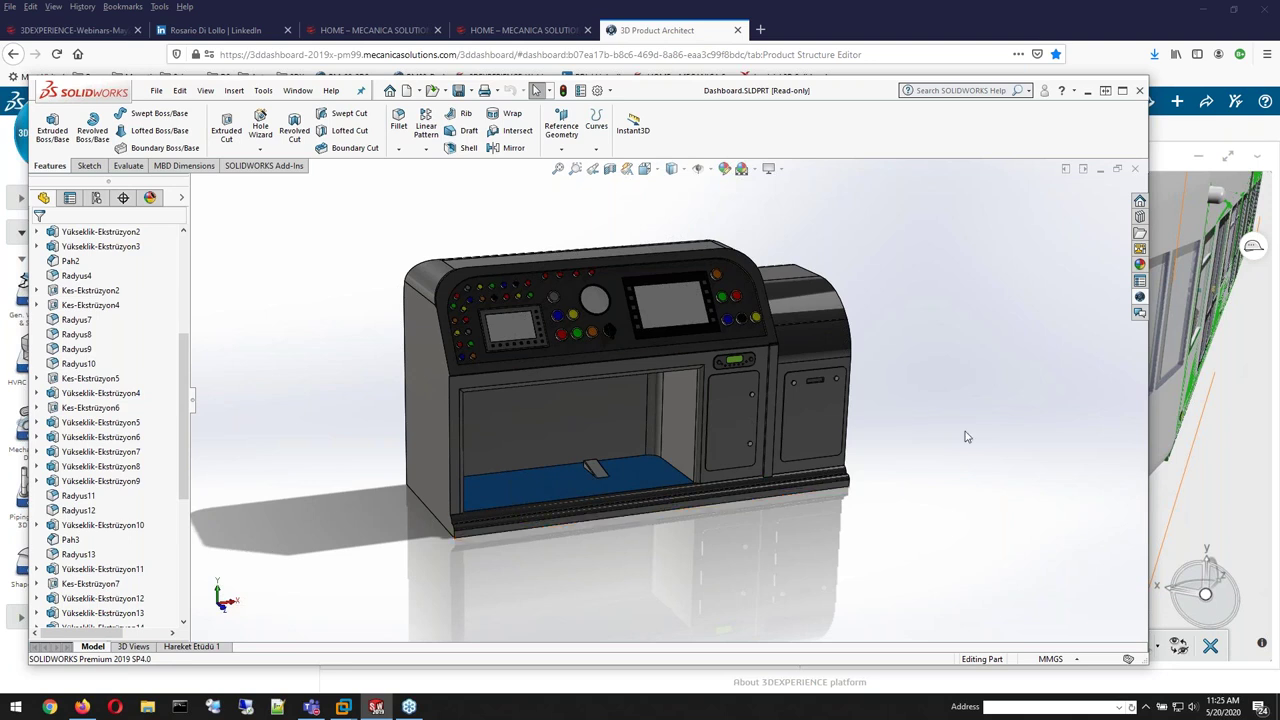
pyautogui.click(1140, 298)
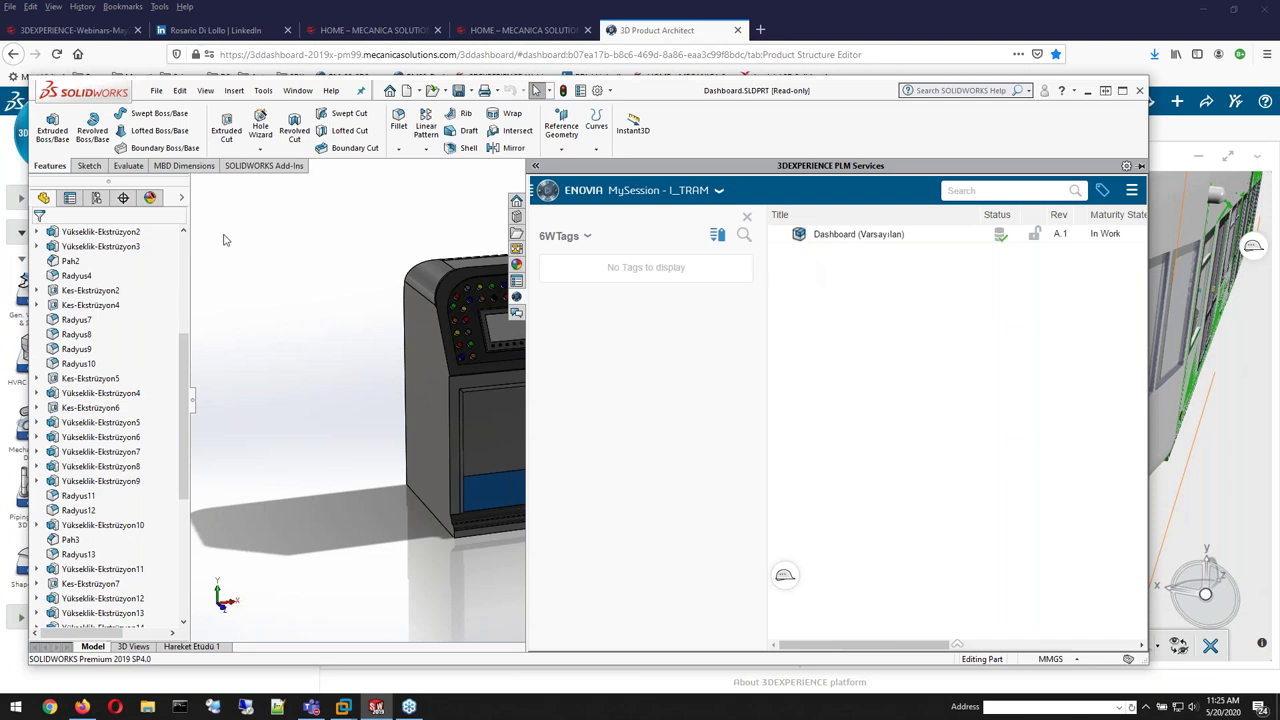
pyautogui.click(1141, 165)
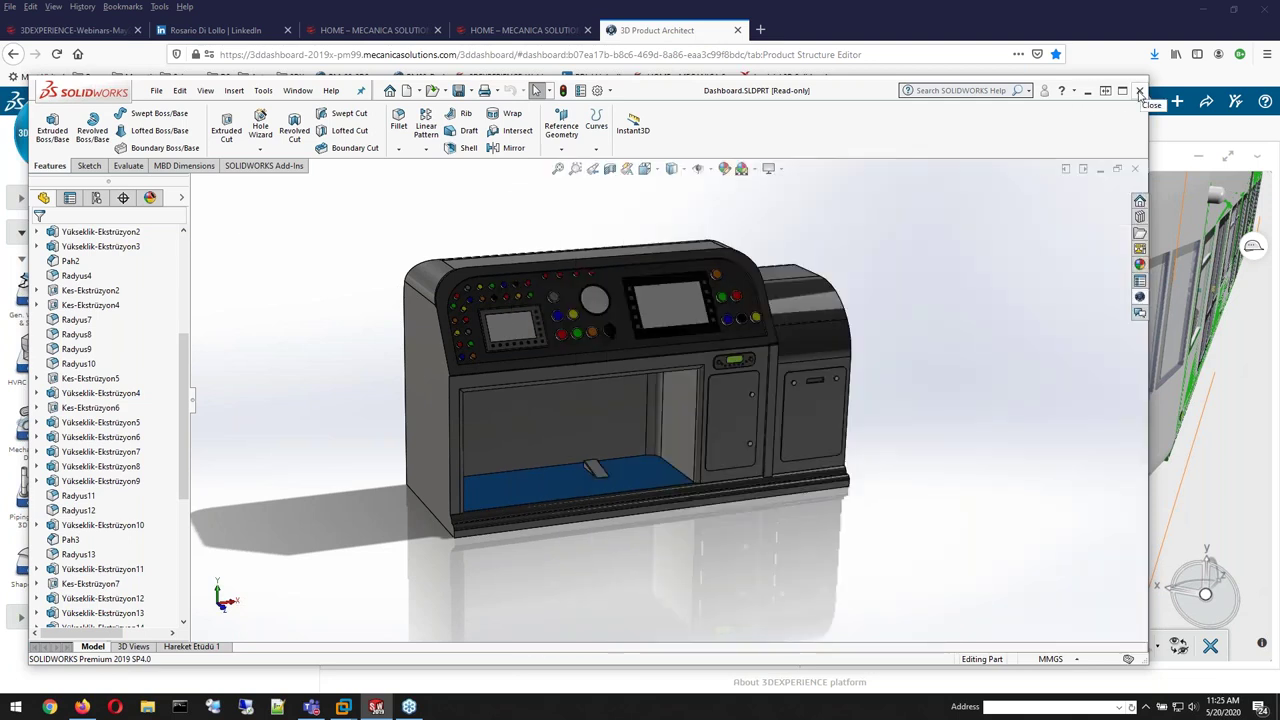
# Step: Close SOLIDWORKS and the compass apps panel to return to the 3DEXPERIENCE editor
pyautogui.click(1139, 92)
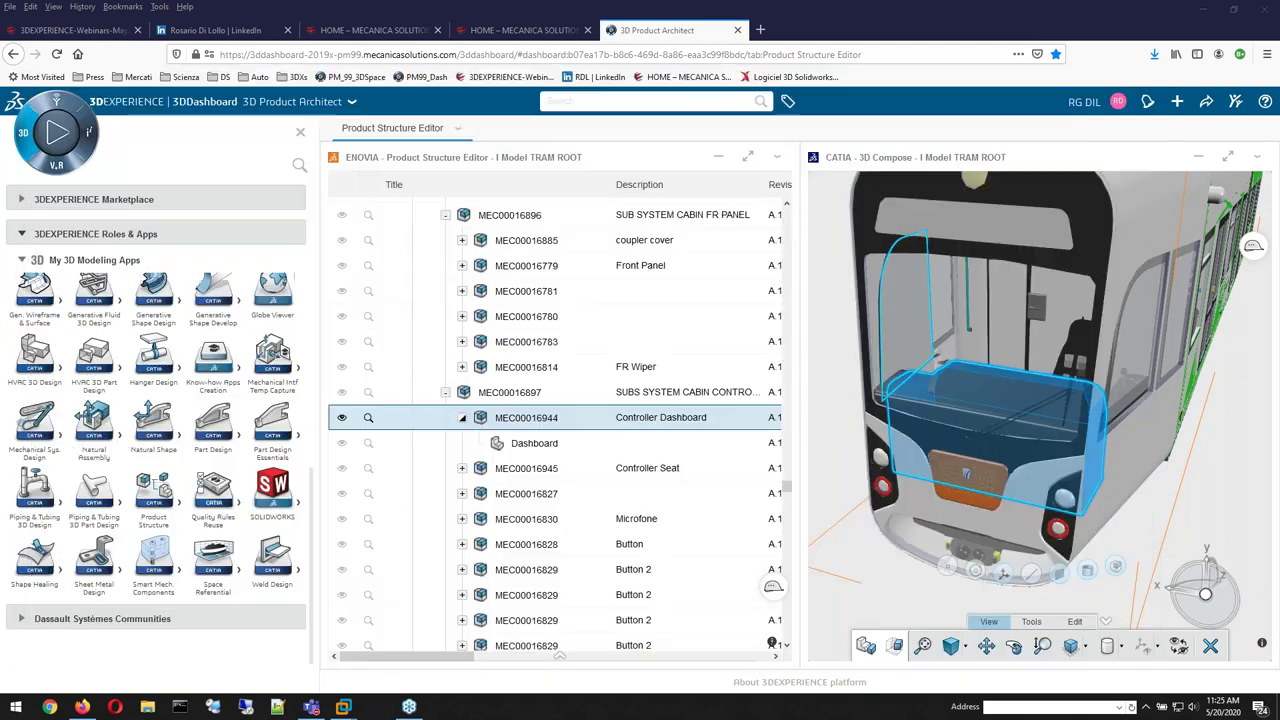
pyautogui.click(299, 131)
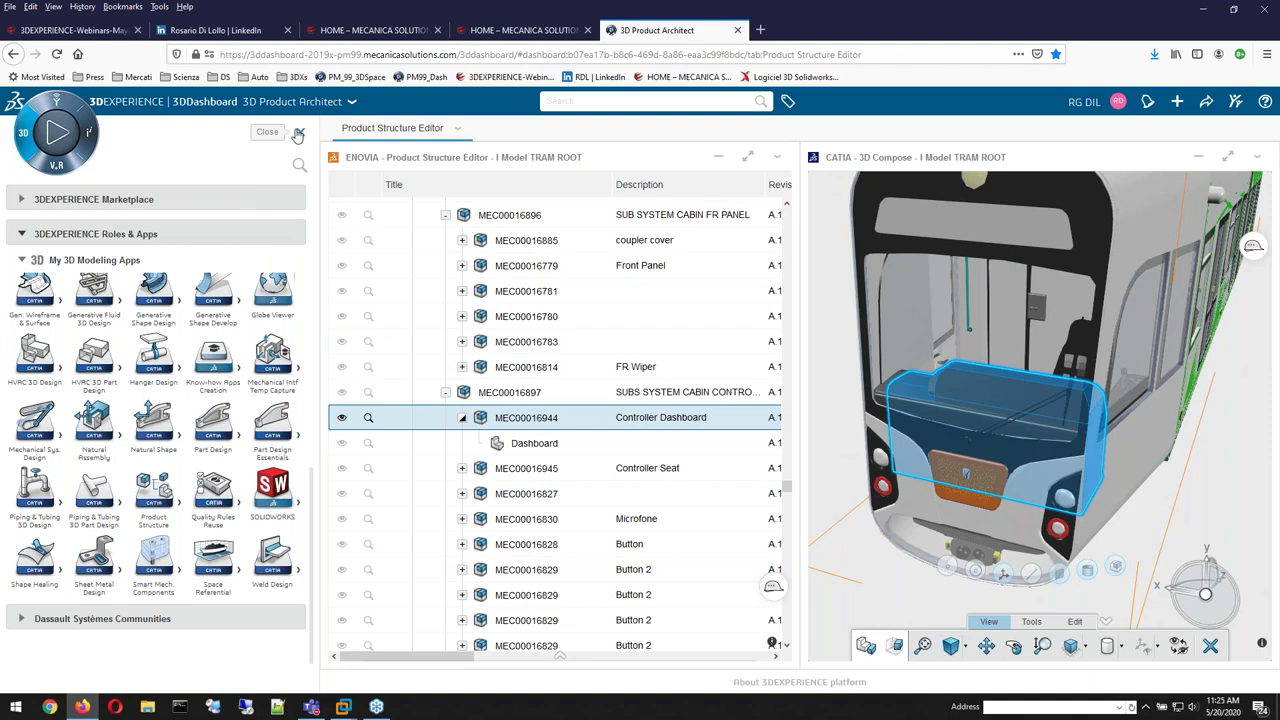
pyautogui.scroll(-5, 357, 280)
pyautogui.scroll(-5, 350, 285)
pyautogui.scroll(-5, 345, 285)
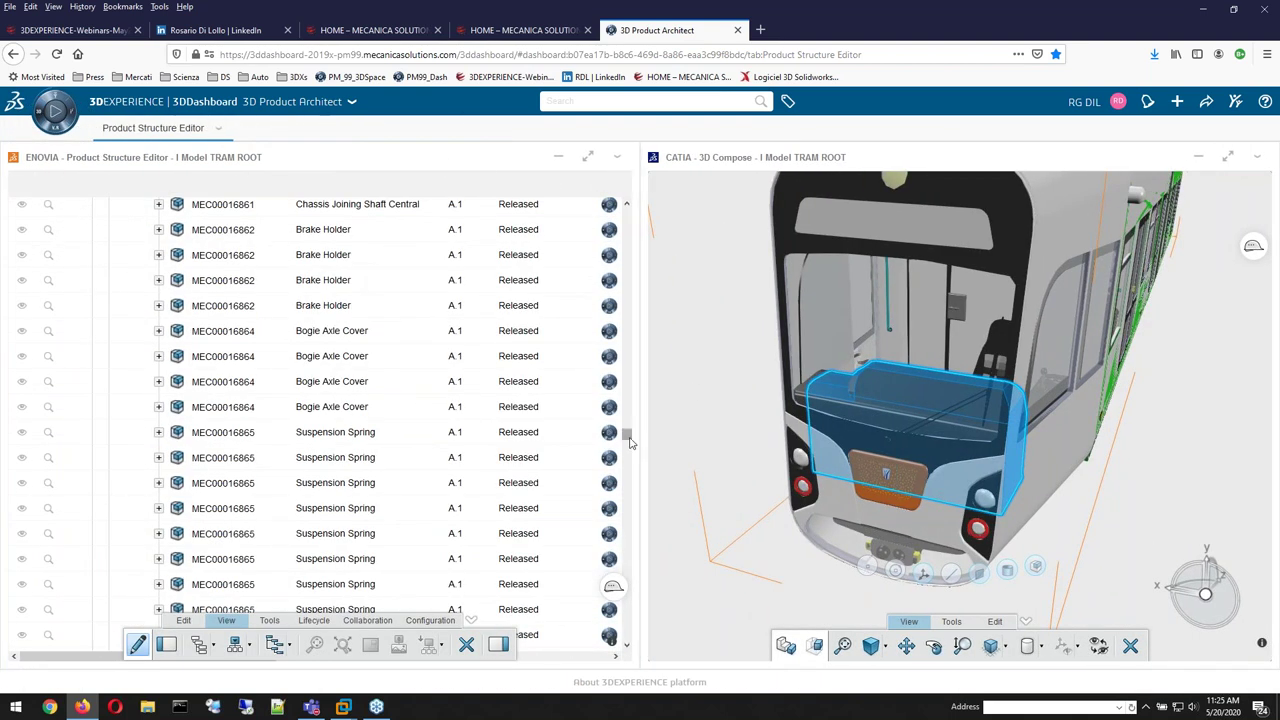
# Step: Collapse the whole structure to the I Model TRAM ROOT row and clear the selection
pyautogui.click(223, 220)
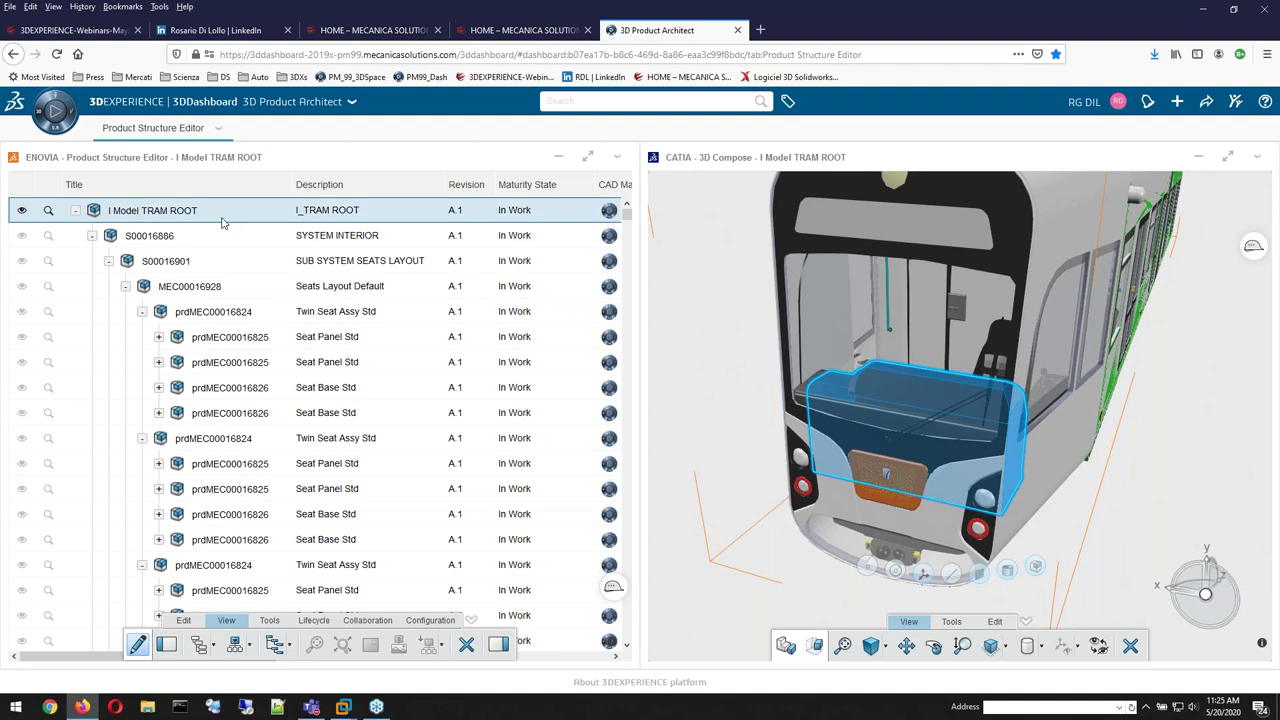
pyautogui.rightClick(223, 220)
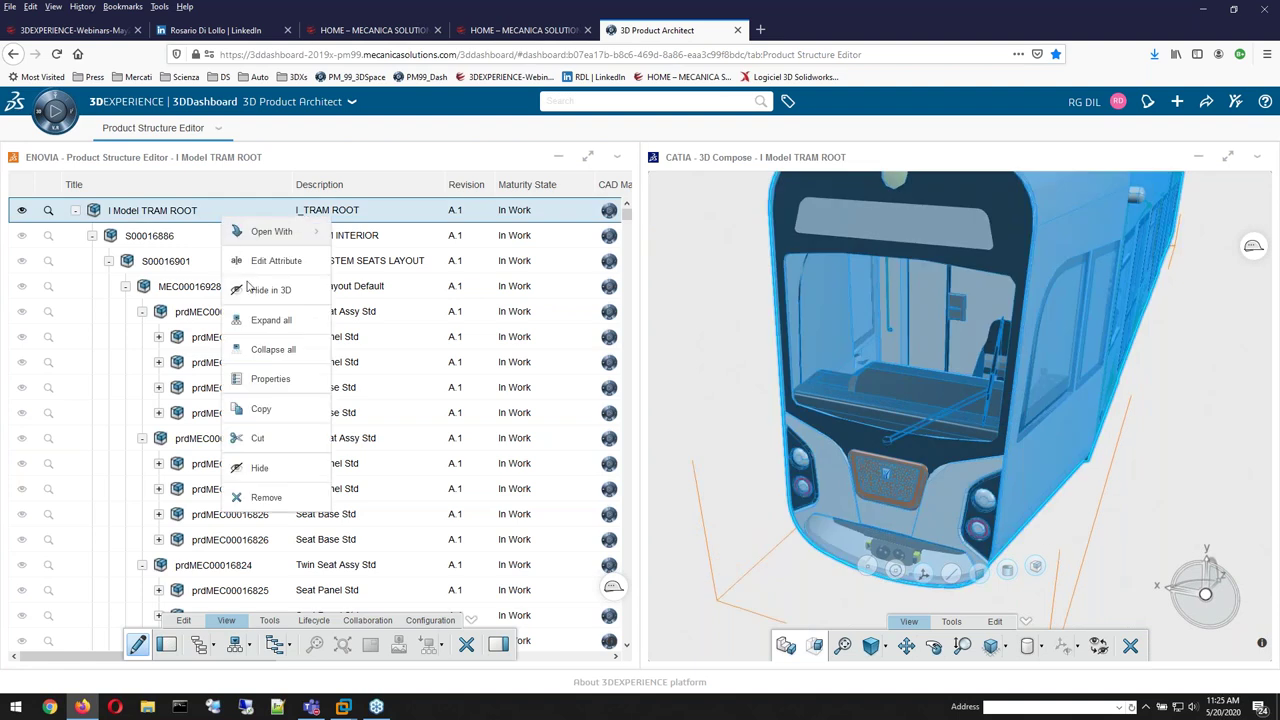
pyautogui.click(265, 350)
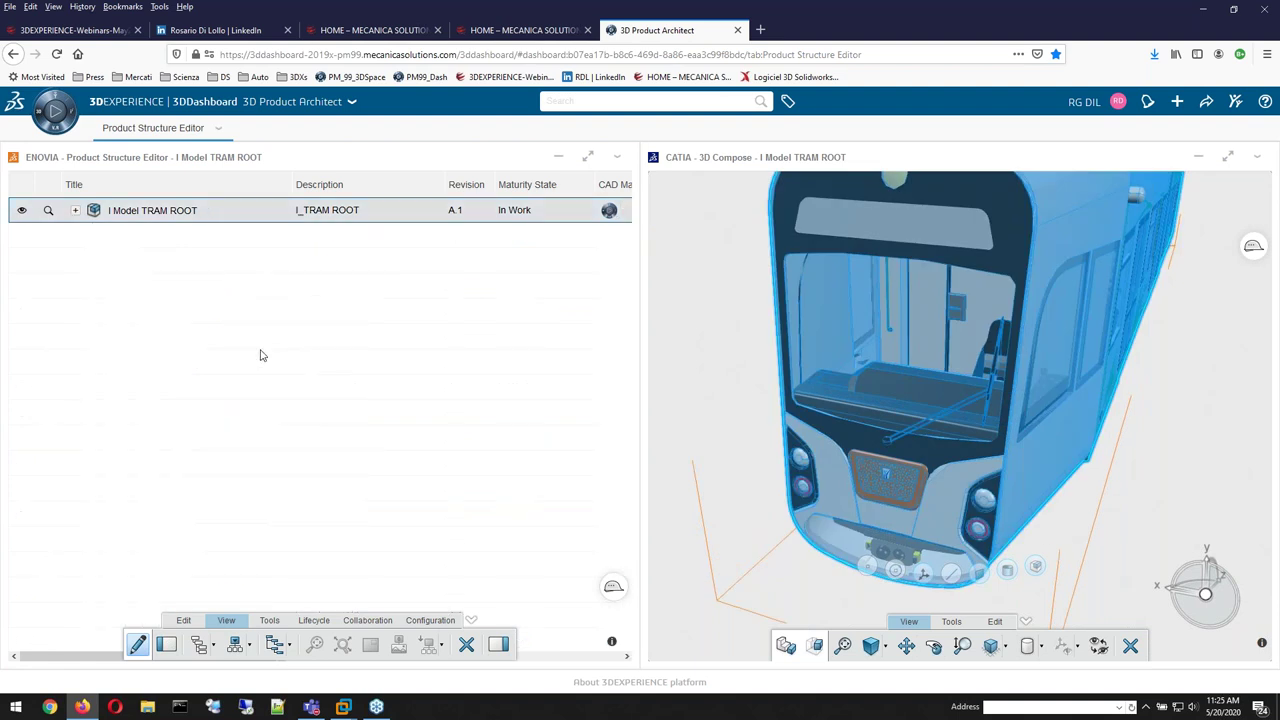
pyautogui.click(750, 438)
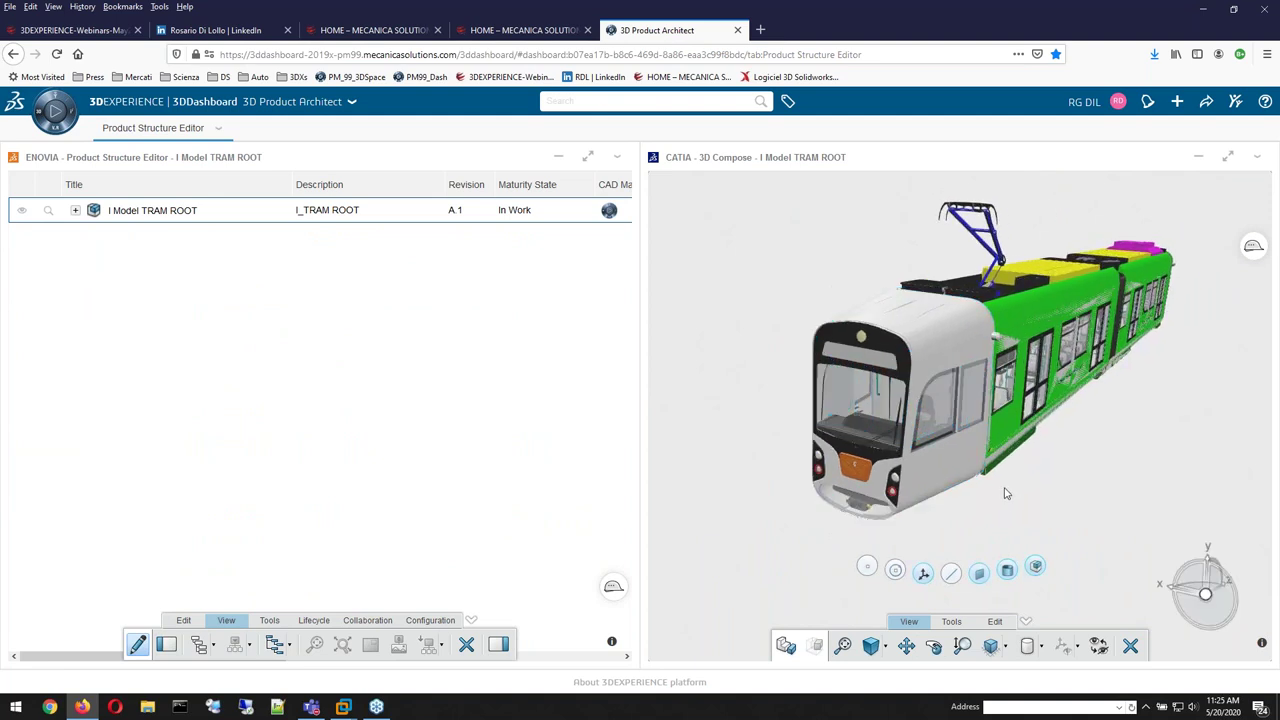
# Step: Orbit and zoom under the tram, select the bogie parts and drill down into S00016887
pyautogui.moveTo(886, 459); pyautogui.dragTo(973, 453, button='middle')
pyautogui.click(973, 453)
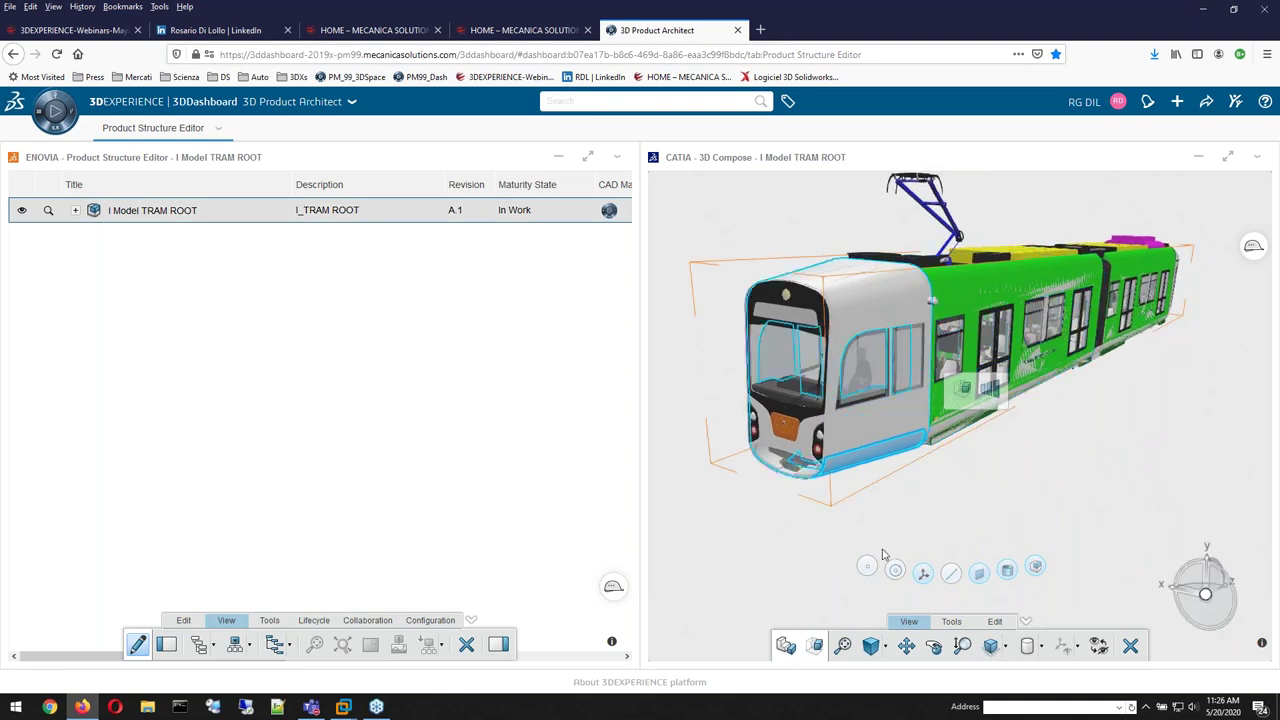
pyautogui.scroll(-5, 822, 584)
pyautogui.scroll(10, 822, 584)
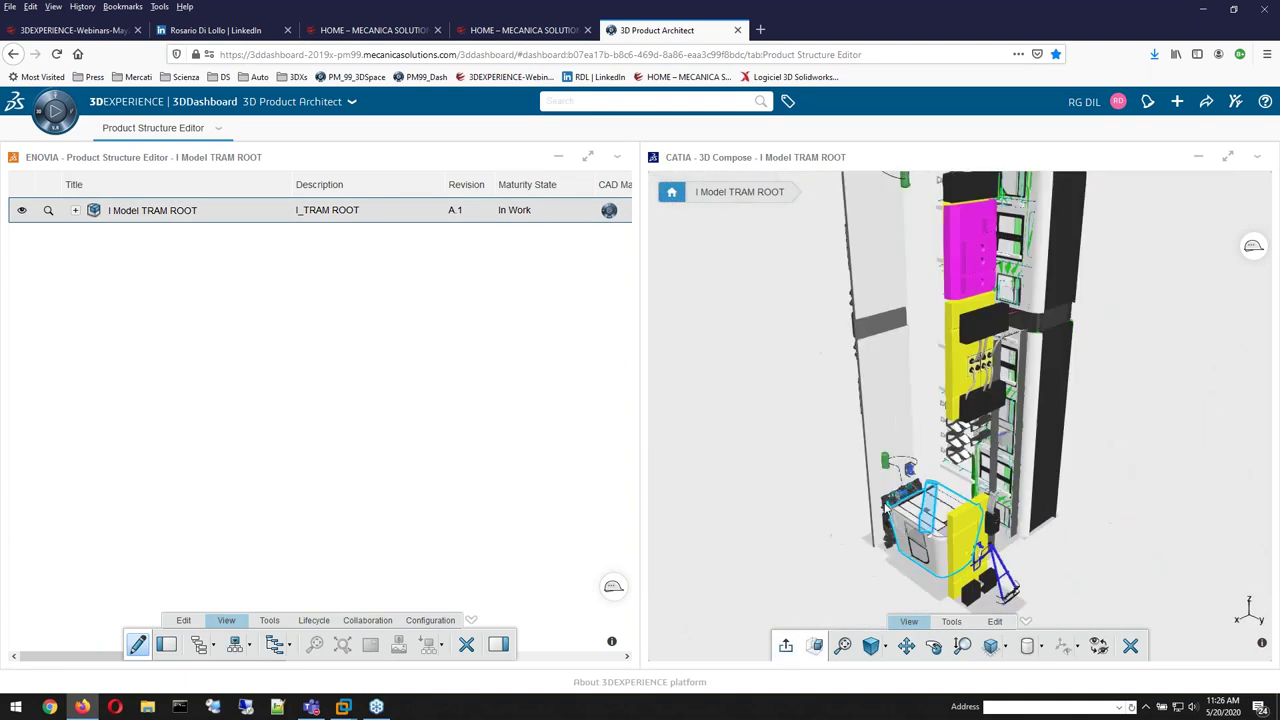
pyautogui.click(865, 304)
pyautogui.moveTo(865, 304)
pyautogui.mouseDown(button='middle')
pyautogui.moveTo(1001, 527)
pyautogui.moveTo(829, 447)
pyautogui.mouseUp(button='middle')
pyautogui.scroll(-2, 1001, 527)
pyautogui.click(829, 447)
pyautogui.click(728, 434)
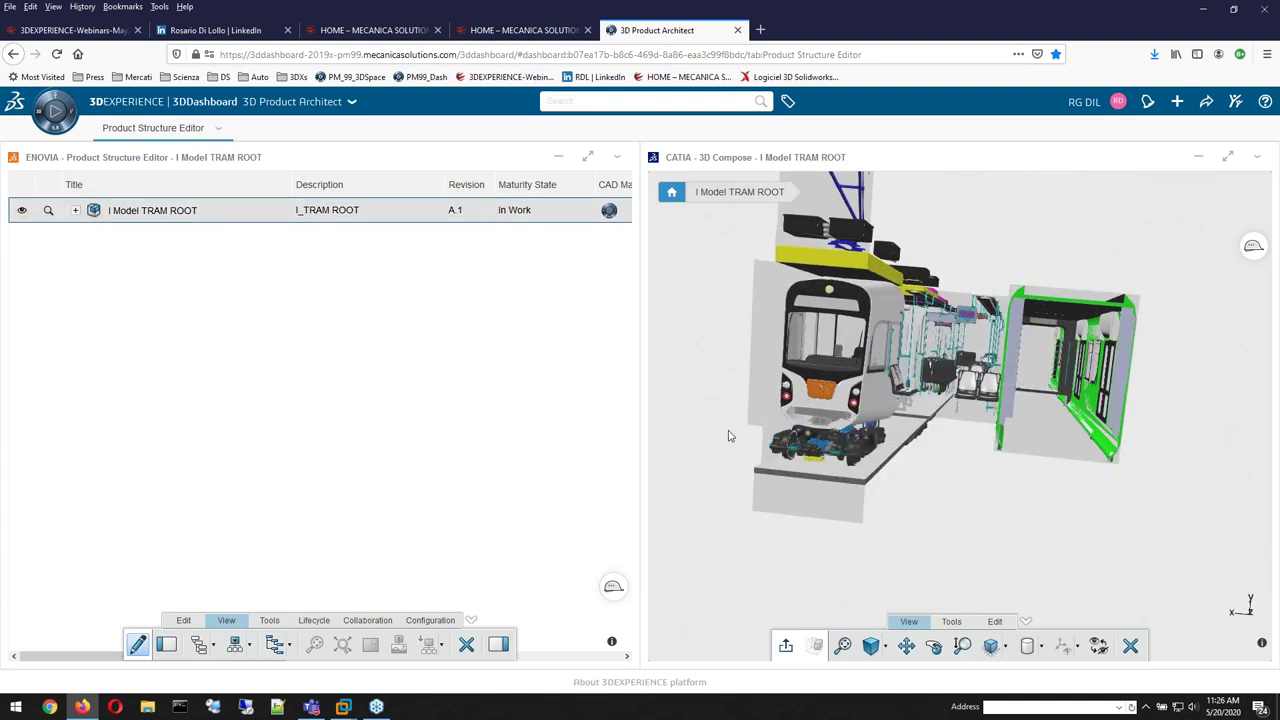
pyautogui.scroll(-5, 740, 386)
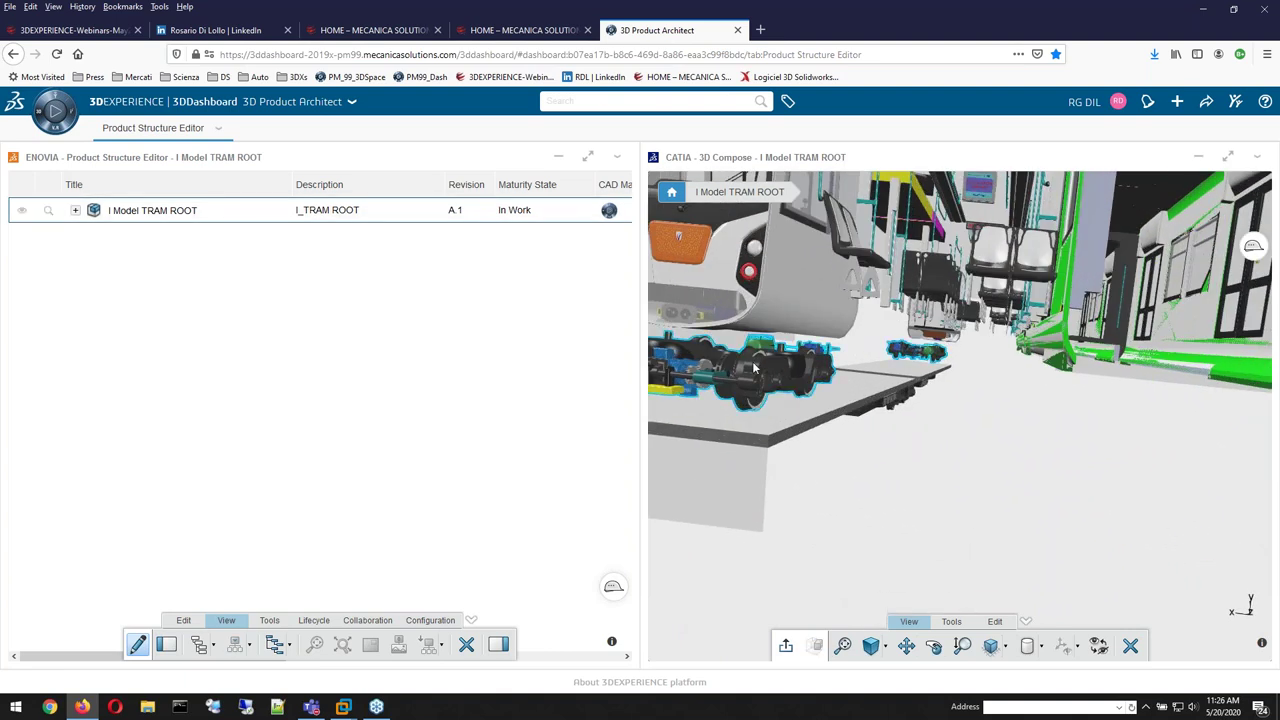
pyautogui.click(826, 346)
pyautogui.click(836, 314)
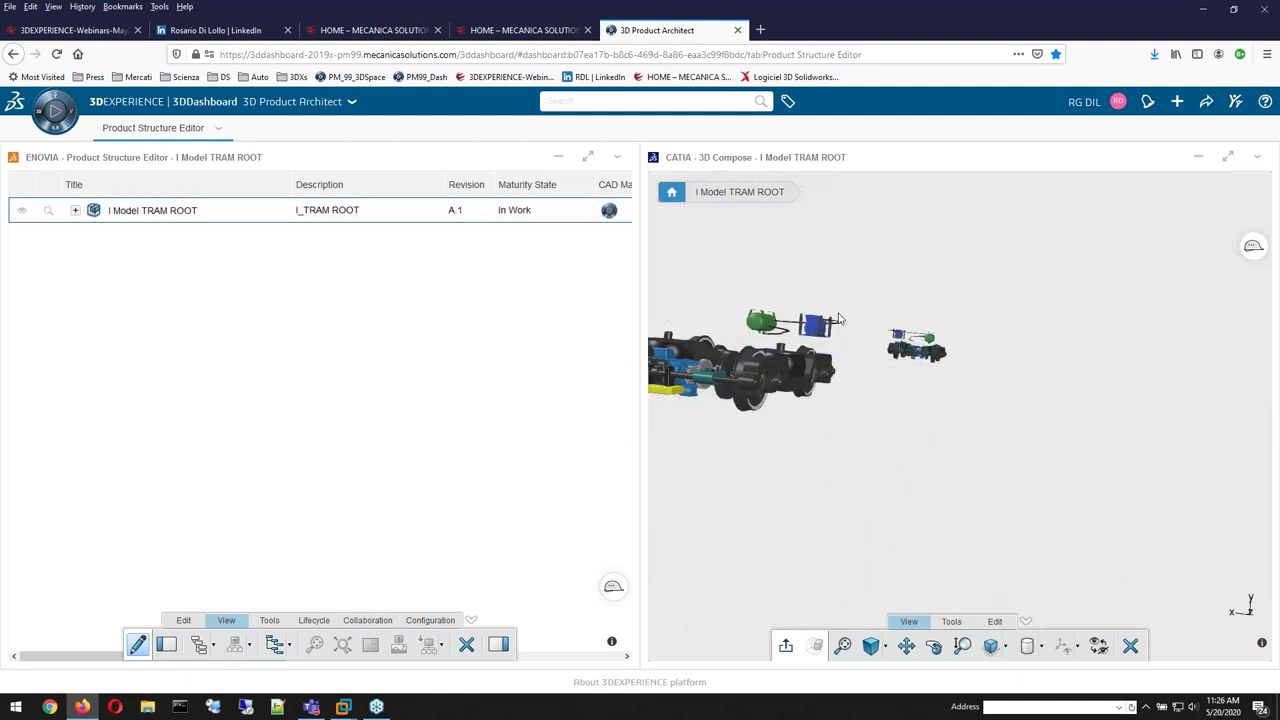
# Step: Expand I Model TRAM ROOT and S00016887, then drill into S00016892 to show only bogies
pyautogui.click(76, 211)
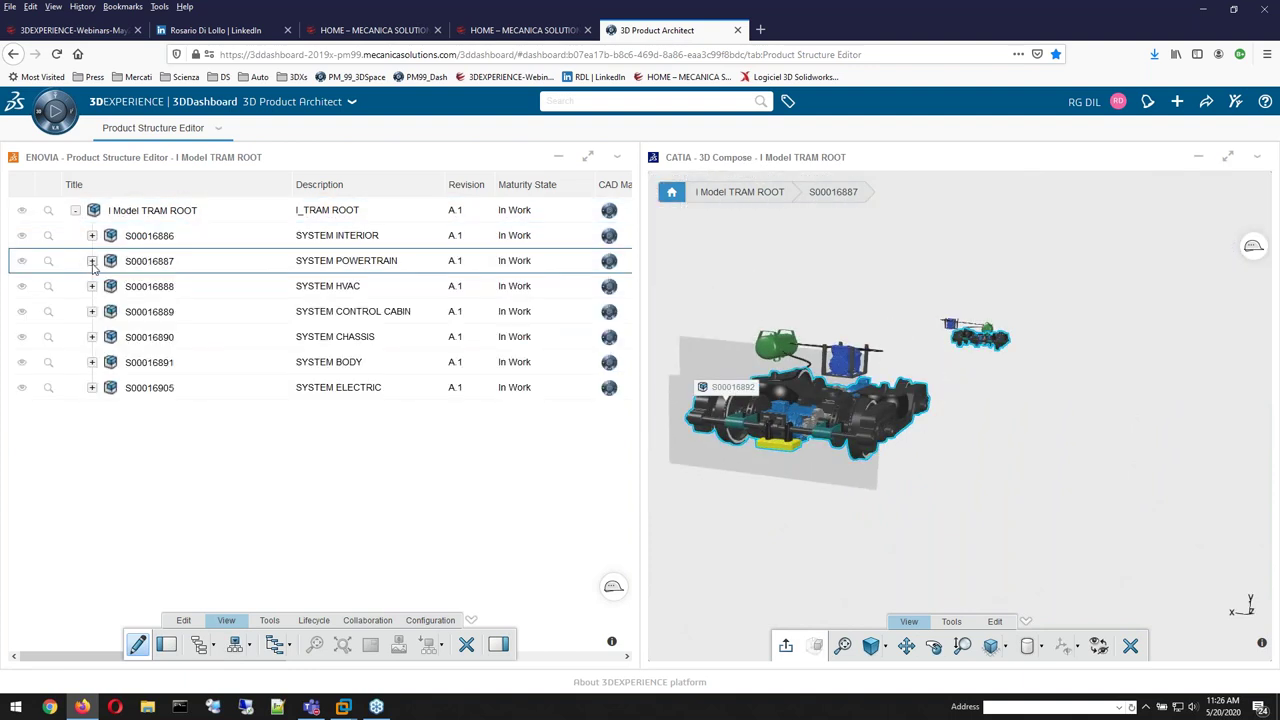
pyautogui.click(91, 261)
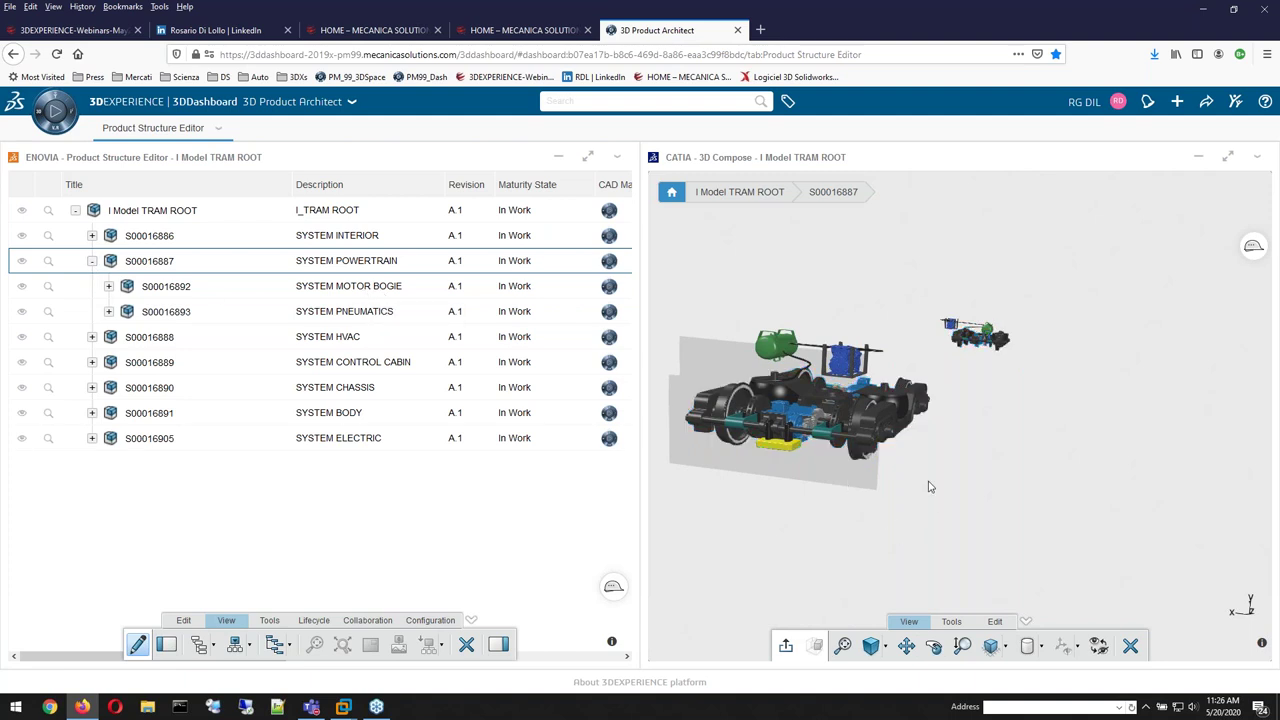
pyautogui.scroll(2, 894, 447)
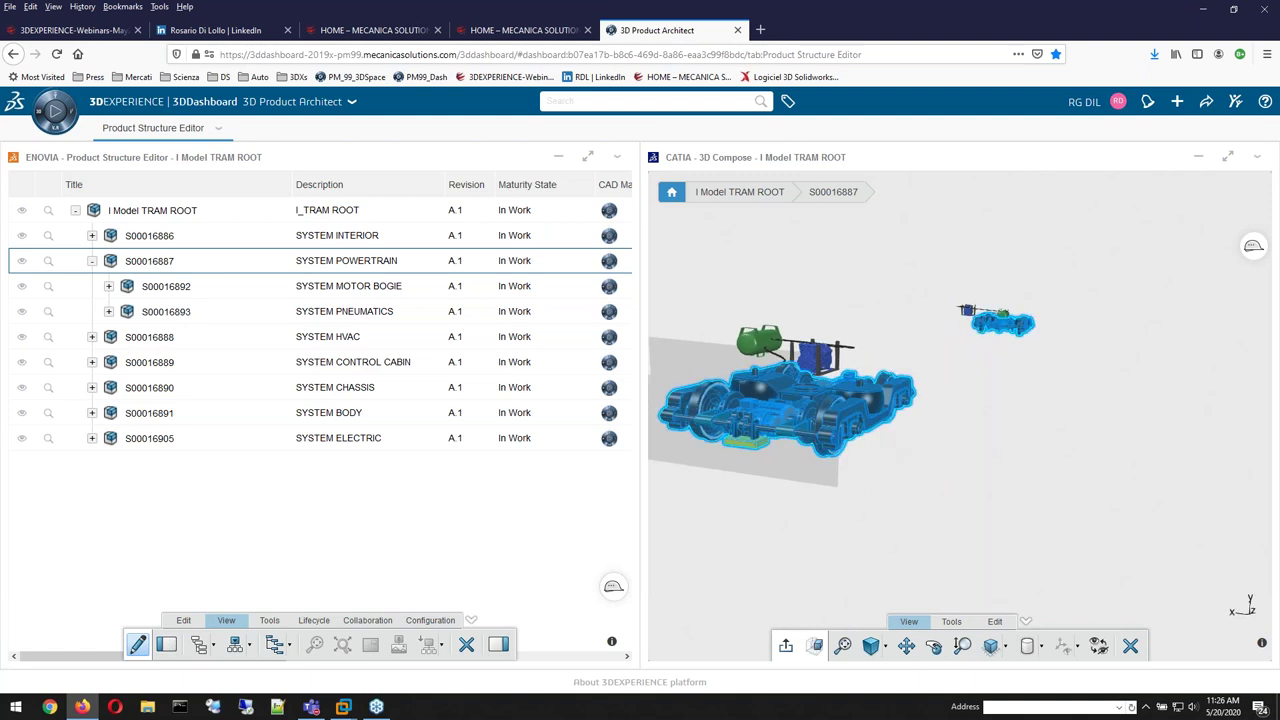
pyautogui.click(886, 440)
pyautogui.click(951, 370)
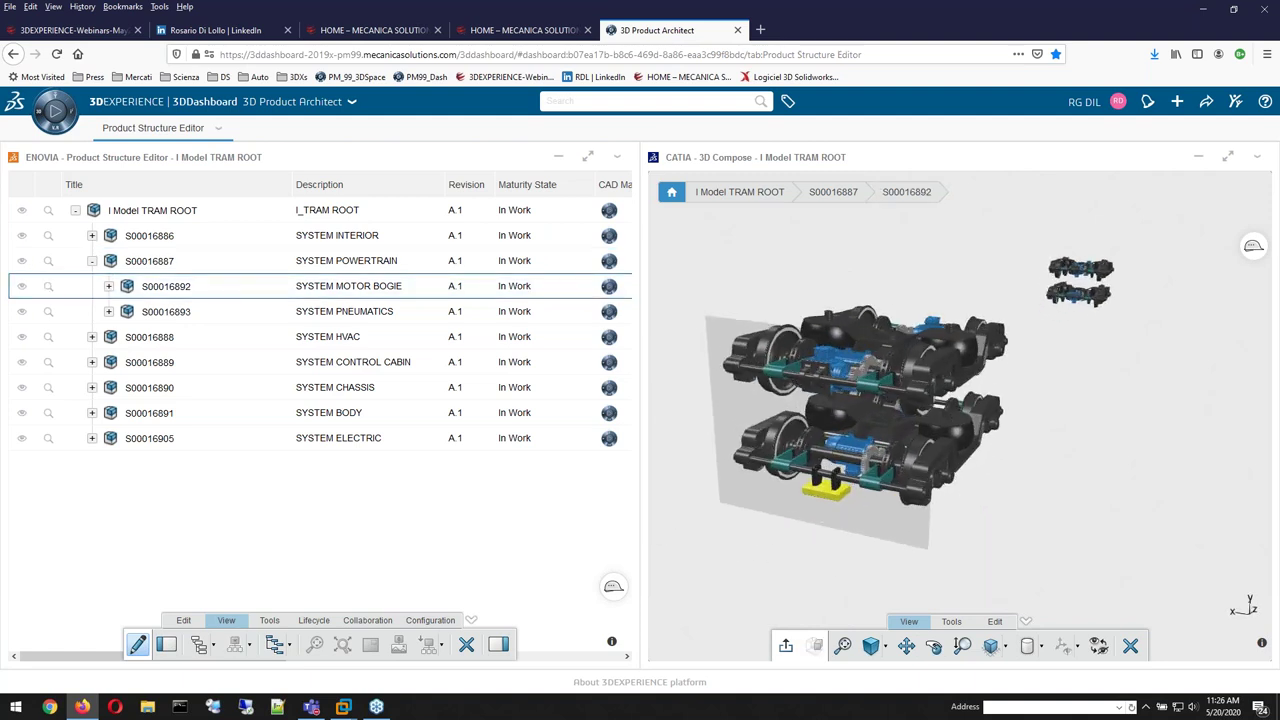
# Step: Expand System Motor Bogie and select the Single and Dual Motors Drive Units bogies
pyautogui.click(108, 286)
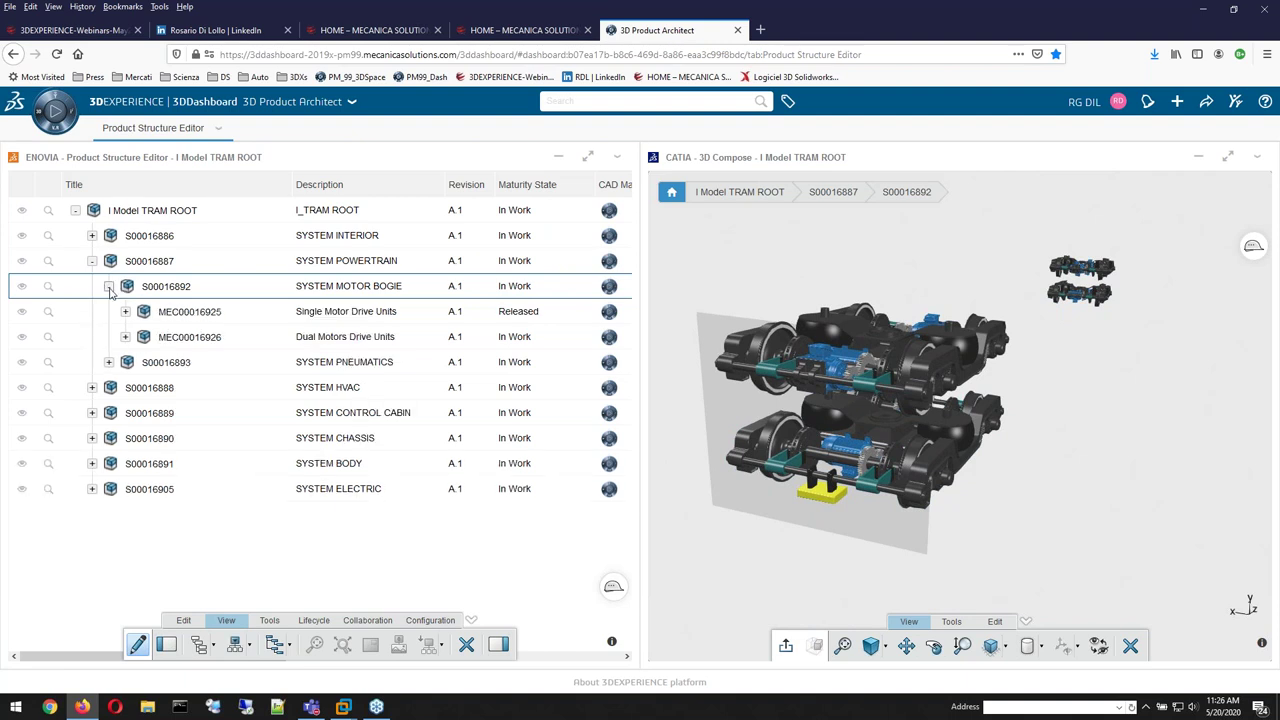
pyautogui.click(337, 312)
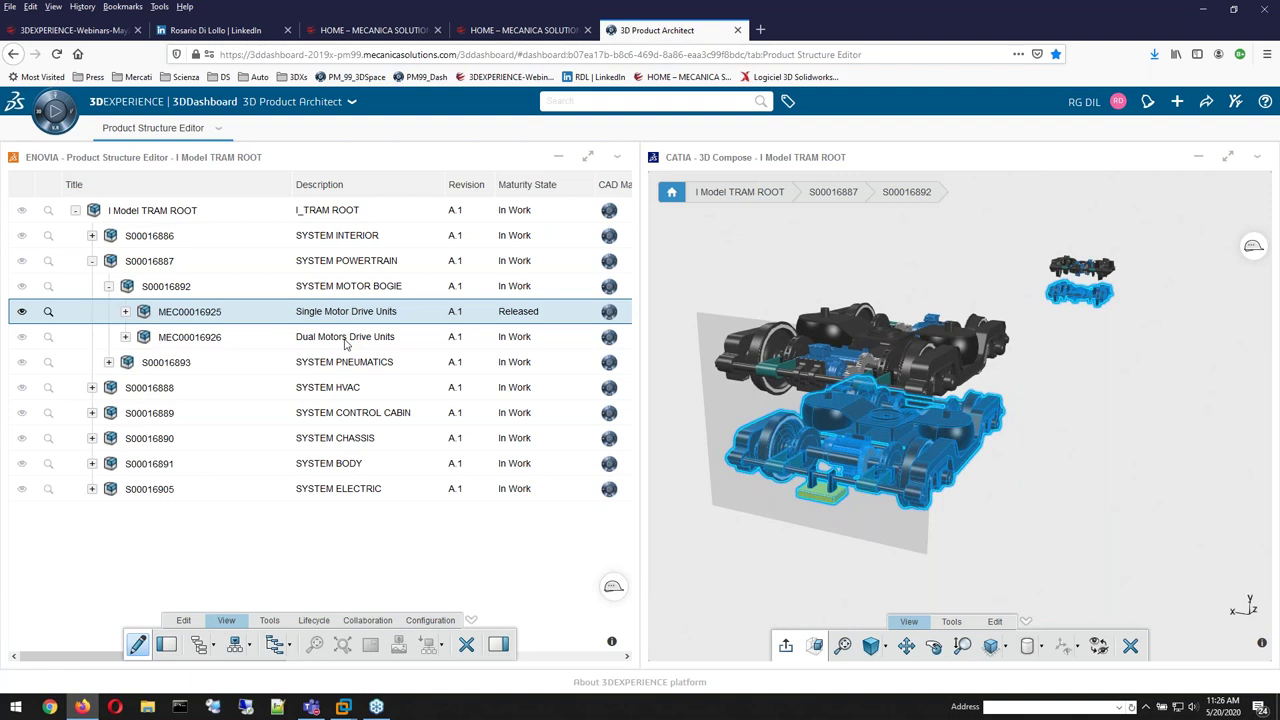
pyautogui.click(346, 340)
pyautogui.click(1075, 378)
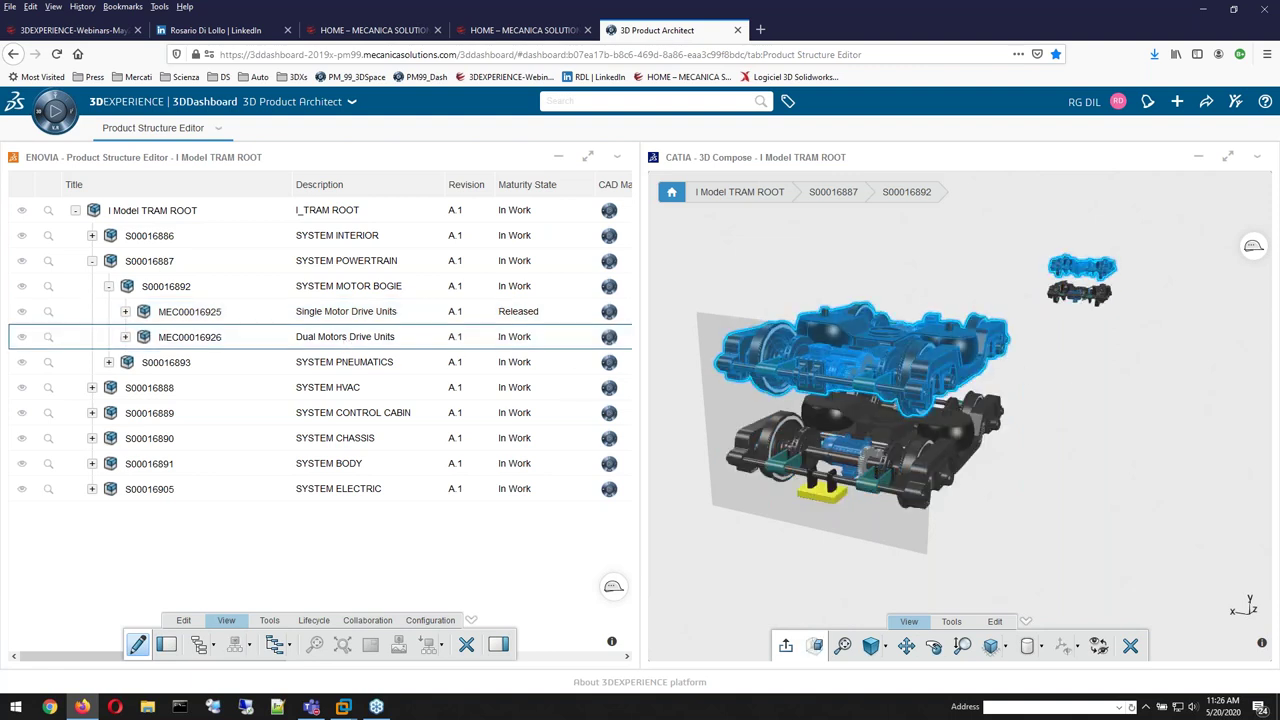
pyautogui.rightClick(976, 376)
pyautogui.click(980, 378)
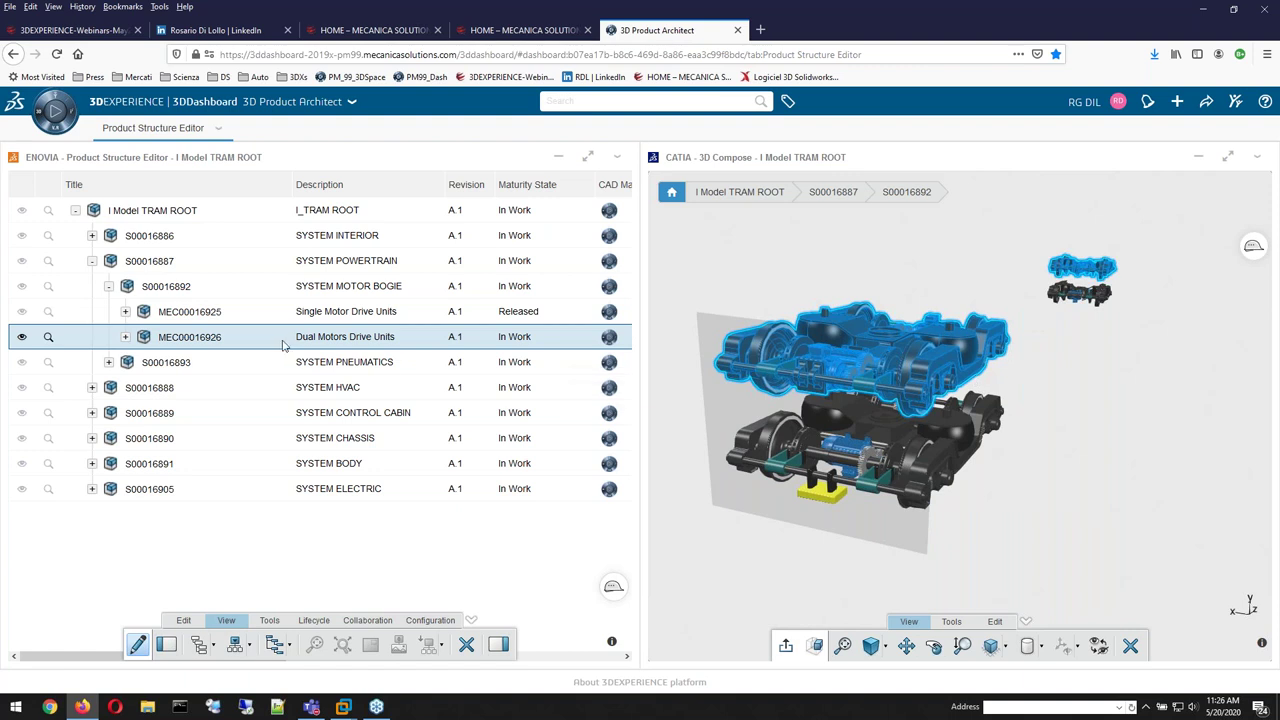
# Step: Expand Dual Motors Drive Units MEC00016926 and view its Properties
pyautogui.click(125, 337)
pyautogui.rightClick(204, 345)
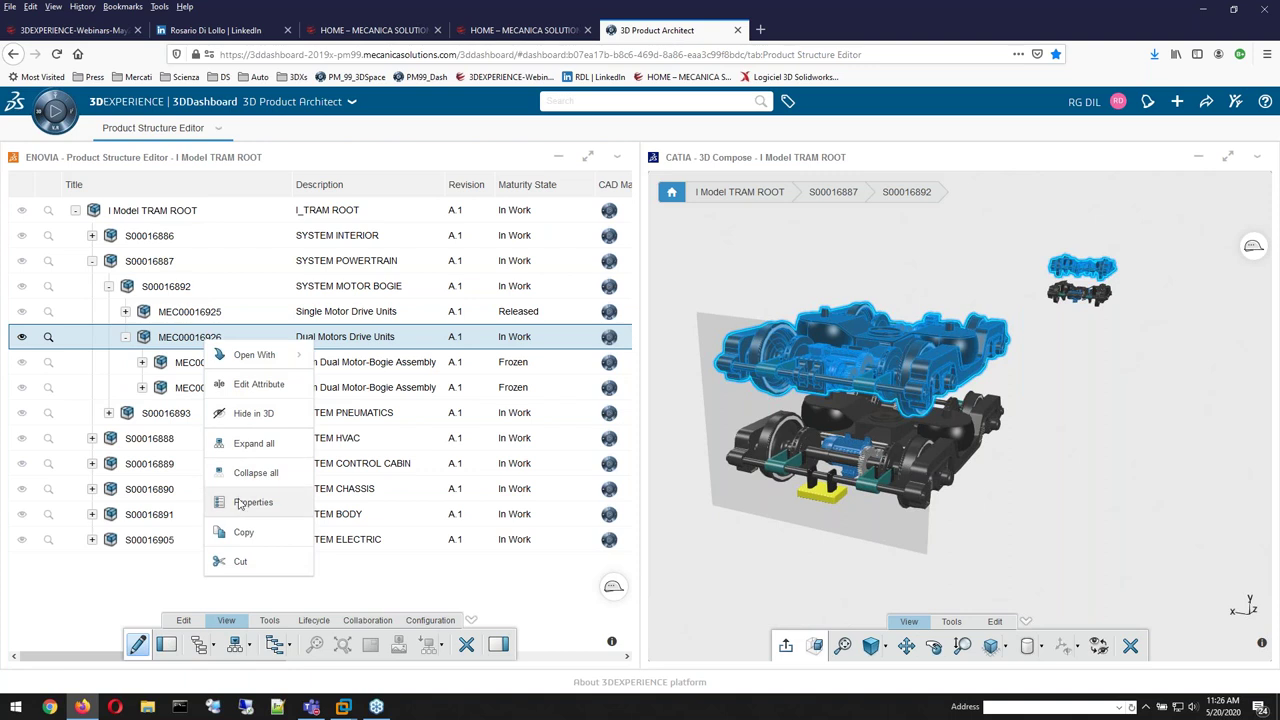
pyautogui.click(250, 503)
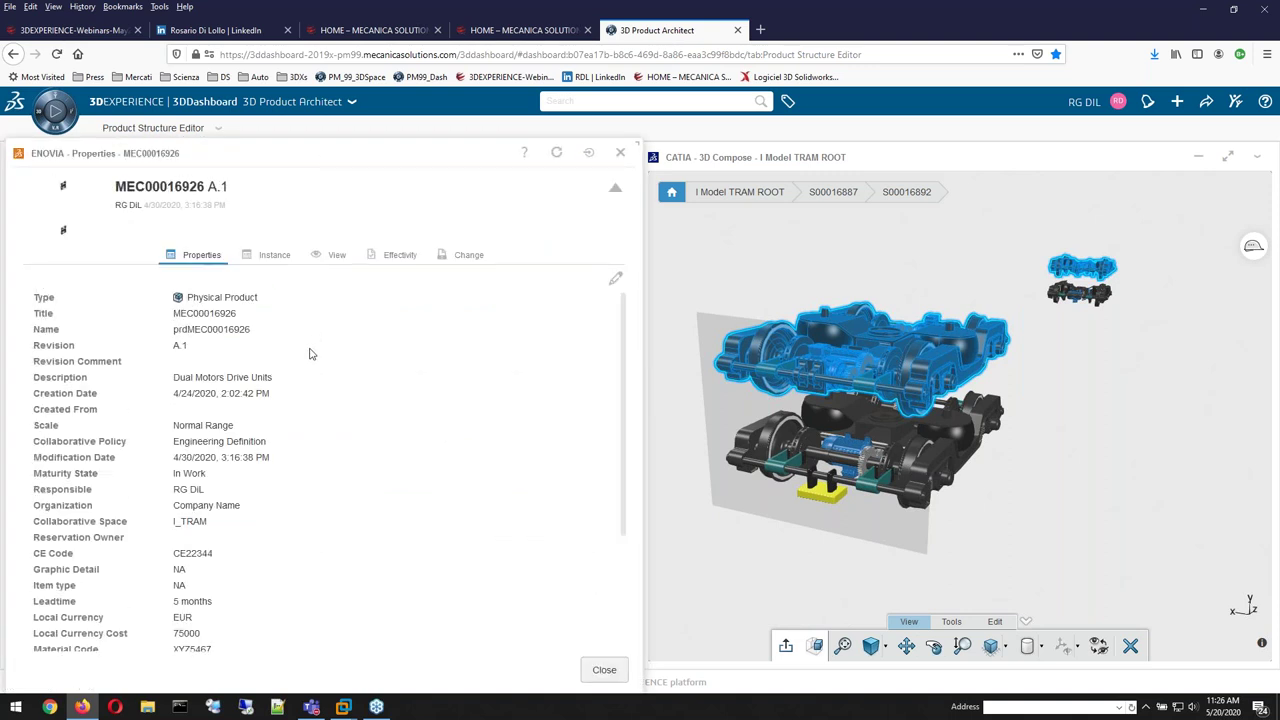
# Step: Review MEC00016926's attributes from Reservation Owner through Item type, then switch the properties to edit mode
pyautogui.scroll(-1, 310, 353)
pyautogui.scroll(-1, 308, 355)
pyautogui.scroll(-1, 305, 357)
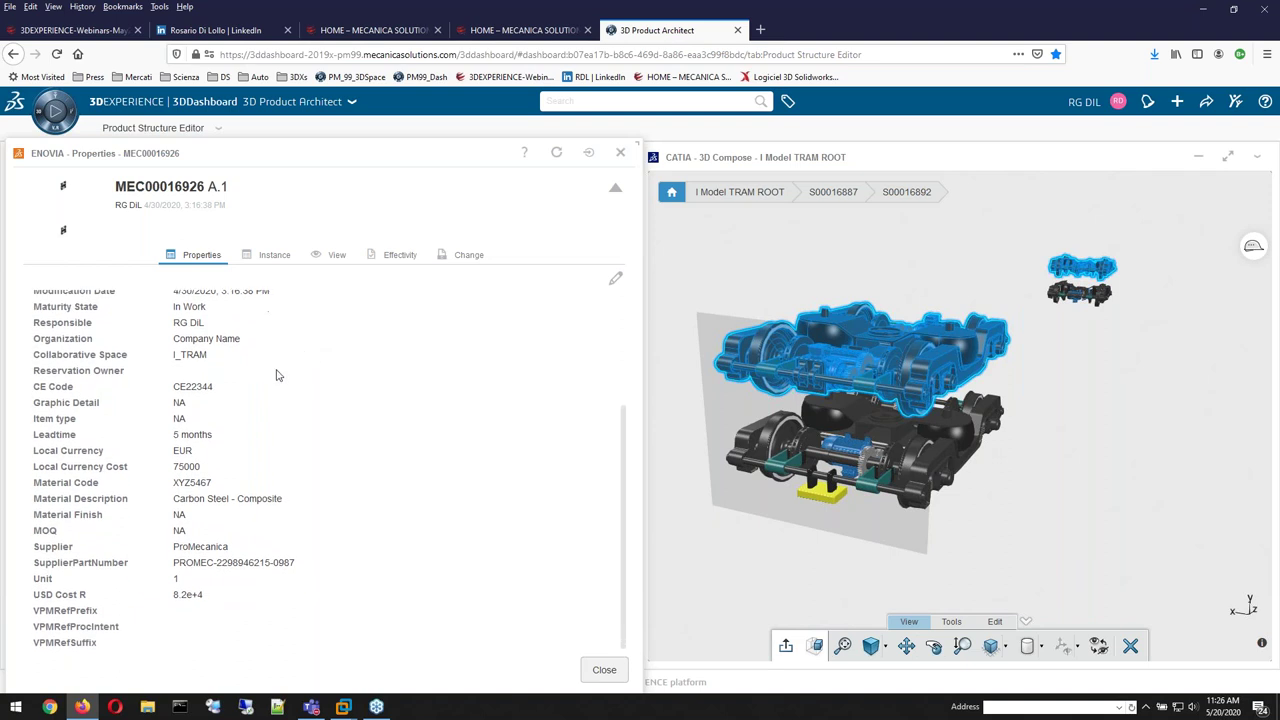
pyautogui.moveTo(37, 369); pyautogui.dragTo(260, 600)
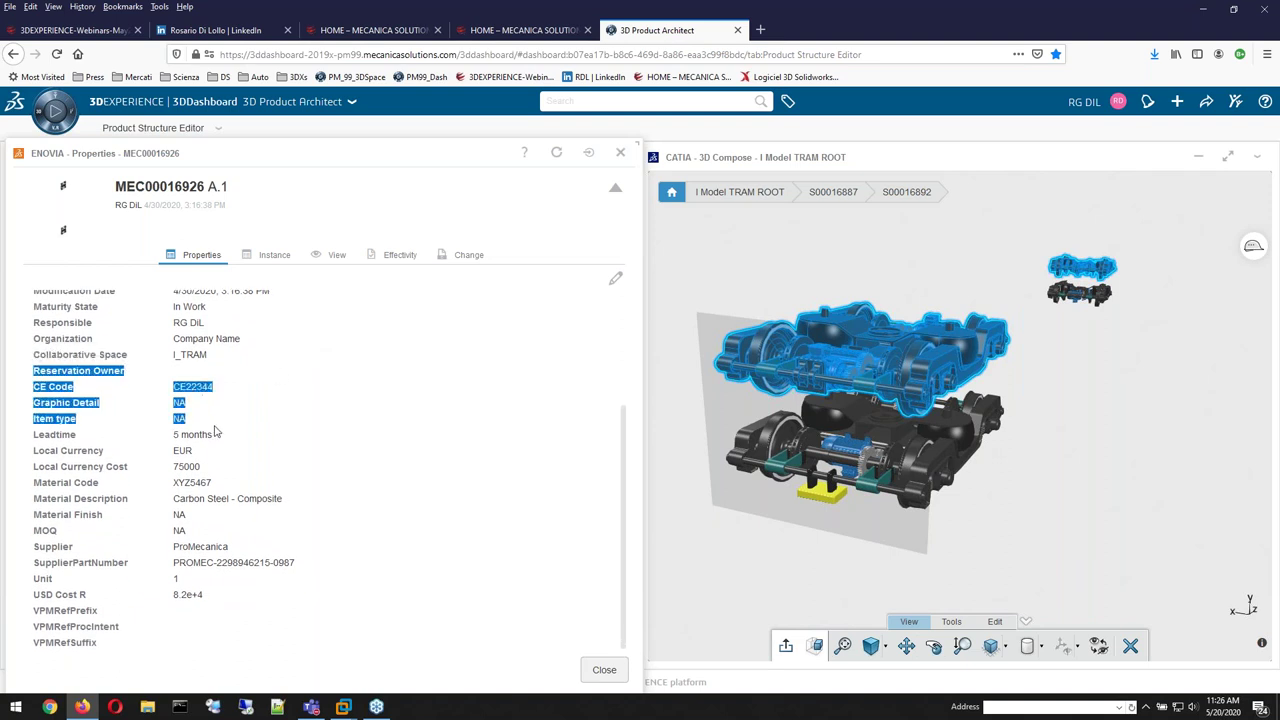
pyautogui.click(370, 515)
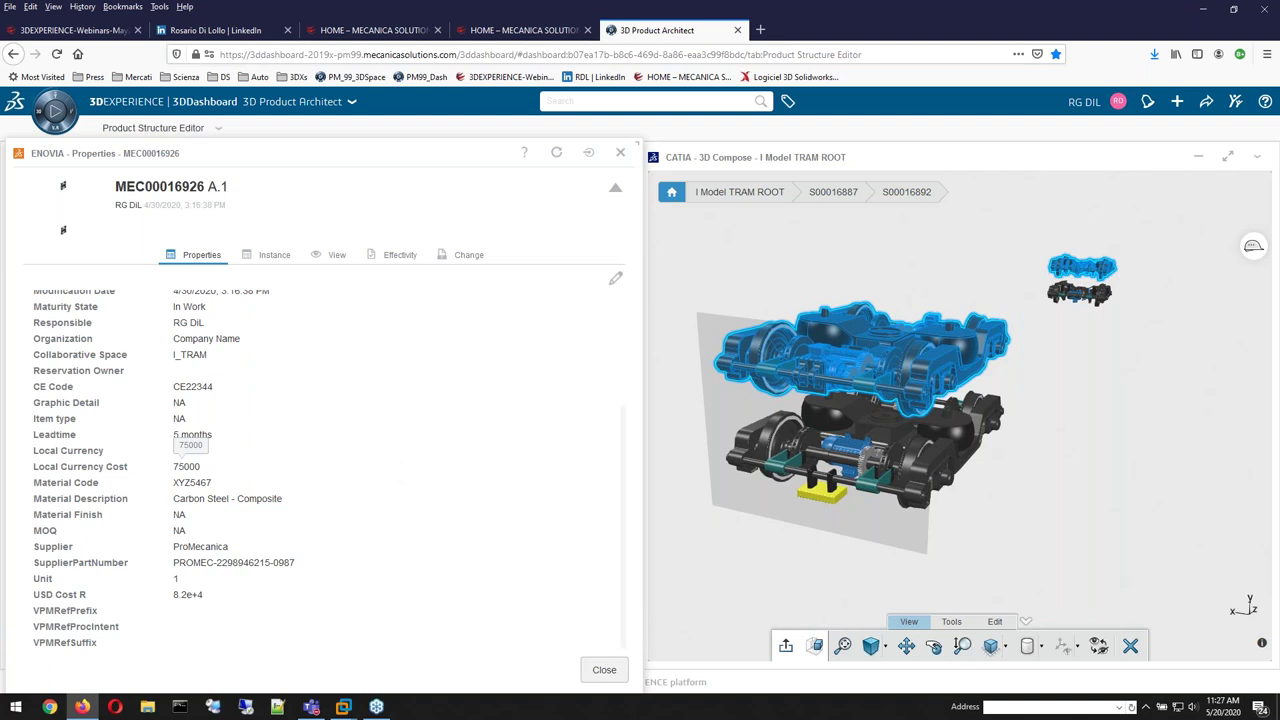
pyautogui.click(617, 281)
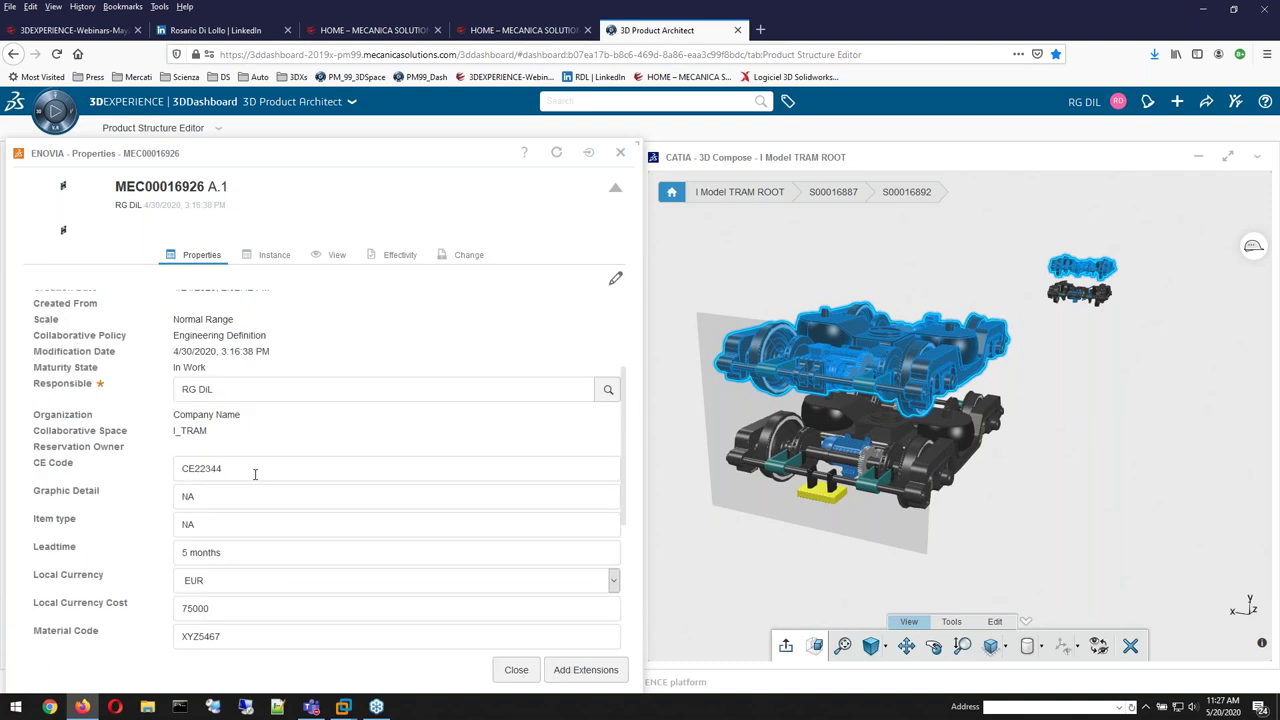
# Step: Check the Local Currency choices, keeping EUR, and select the SupplierPartNumber value
pyautogui.scroll(-2, 230, 460)
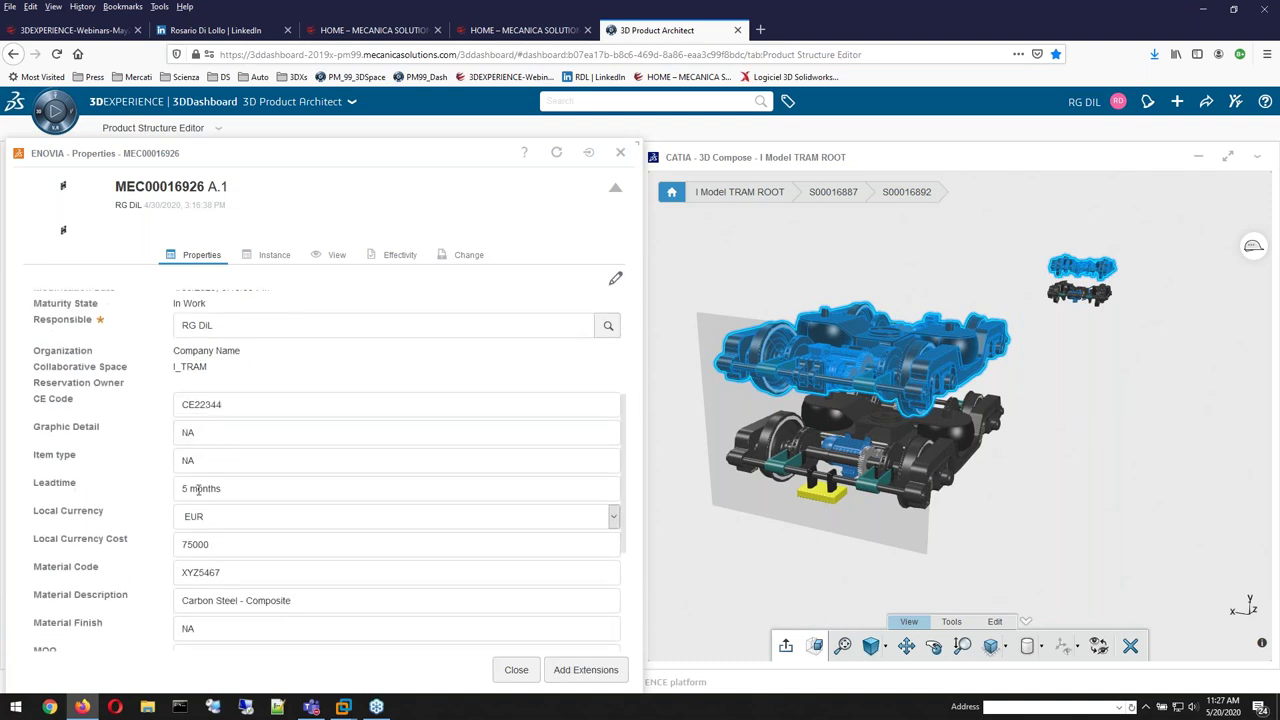
pyautogui.scroll(-1, 160, 446)
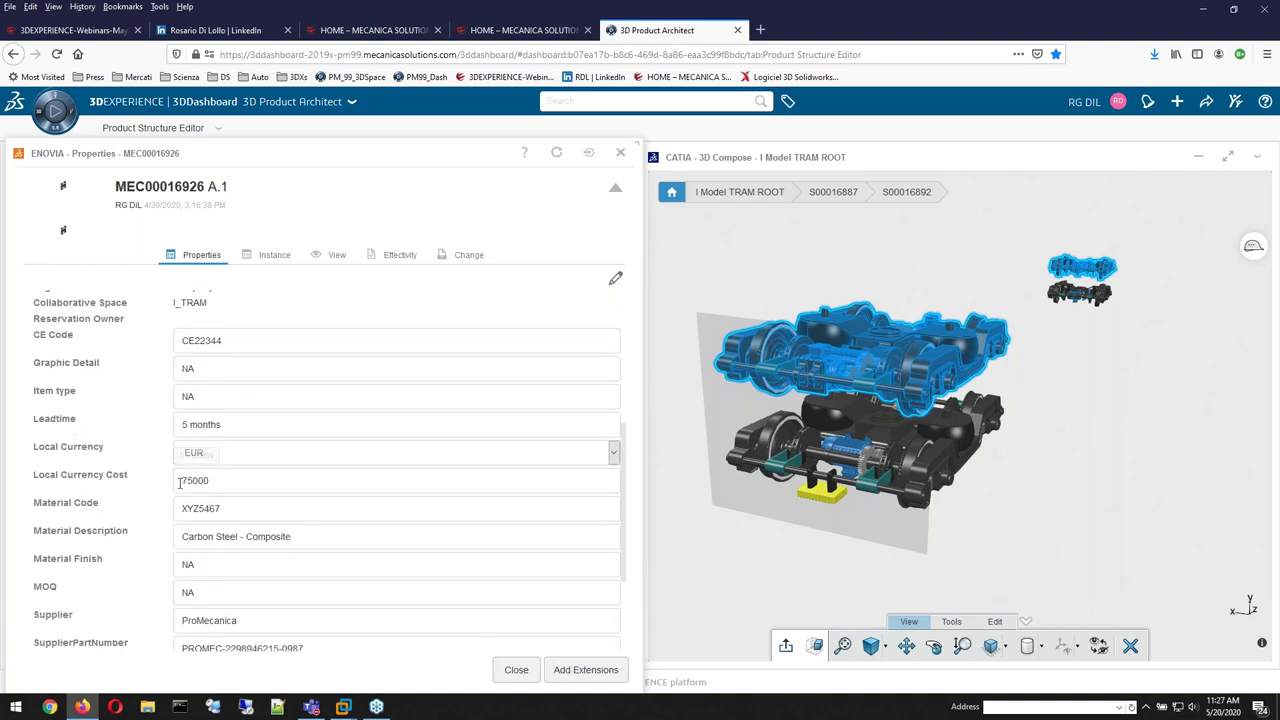
pyautogui.click(613, 452)
pyautogui.click(141, 425)
pyautogui.scroll(-1, 143, 551)
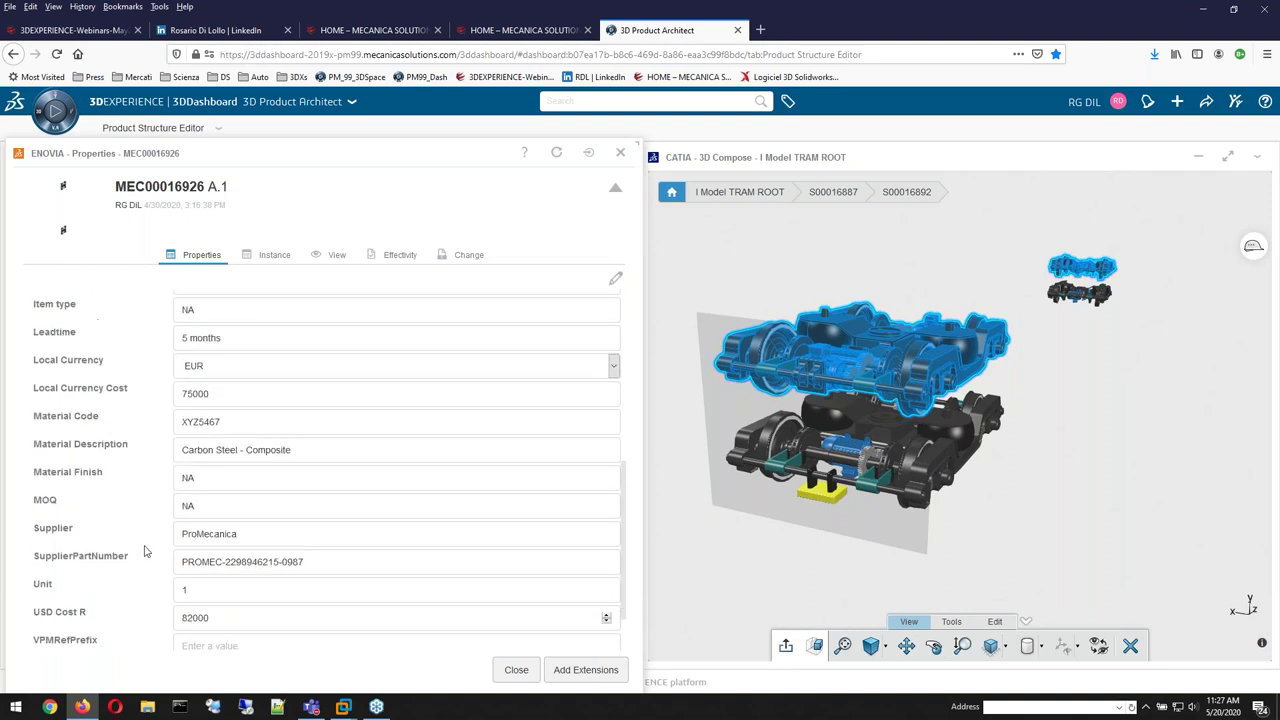
pyautogui.scroll(-1, 143, 551)
pyautogui.moveTo(57, 514); pyautogui.dragTo(128, 514)
pyautogui.tripleClick(324, 520)
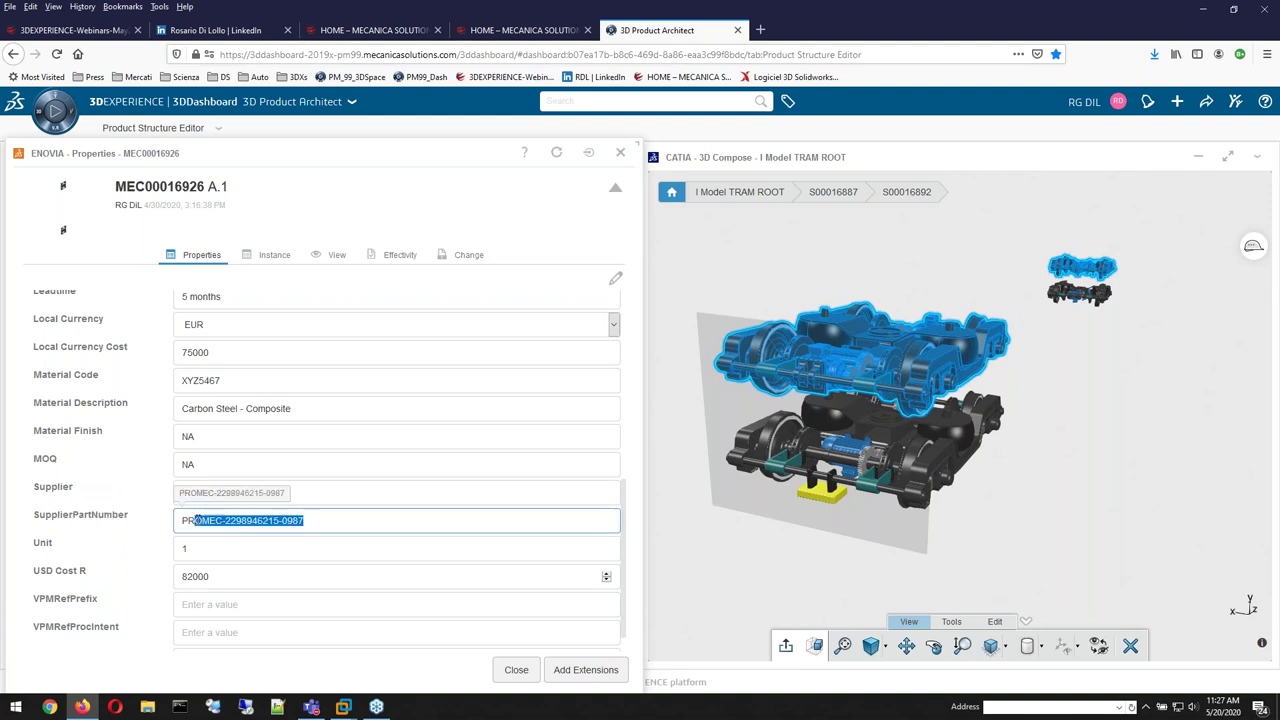
# Step: Select the Title text, then close MEC00016926's properties unchanged and deselect the Dual Motors bogie
pyautogui.scroll(5, 365, 466)
pyautogui.doubleClick(250, 320)
pyautogui.scroll(-1, 370, 410)
pyautogui.scroll(-2, 370, 410)
pyautogui.scroll(-2, 370, 410)
pyautogui.scroll(1, 368, 425)
pyautogui.scroll(1, 366, 423)
pyautogui.scroll(-2, 364, 479)
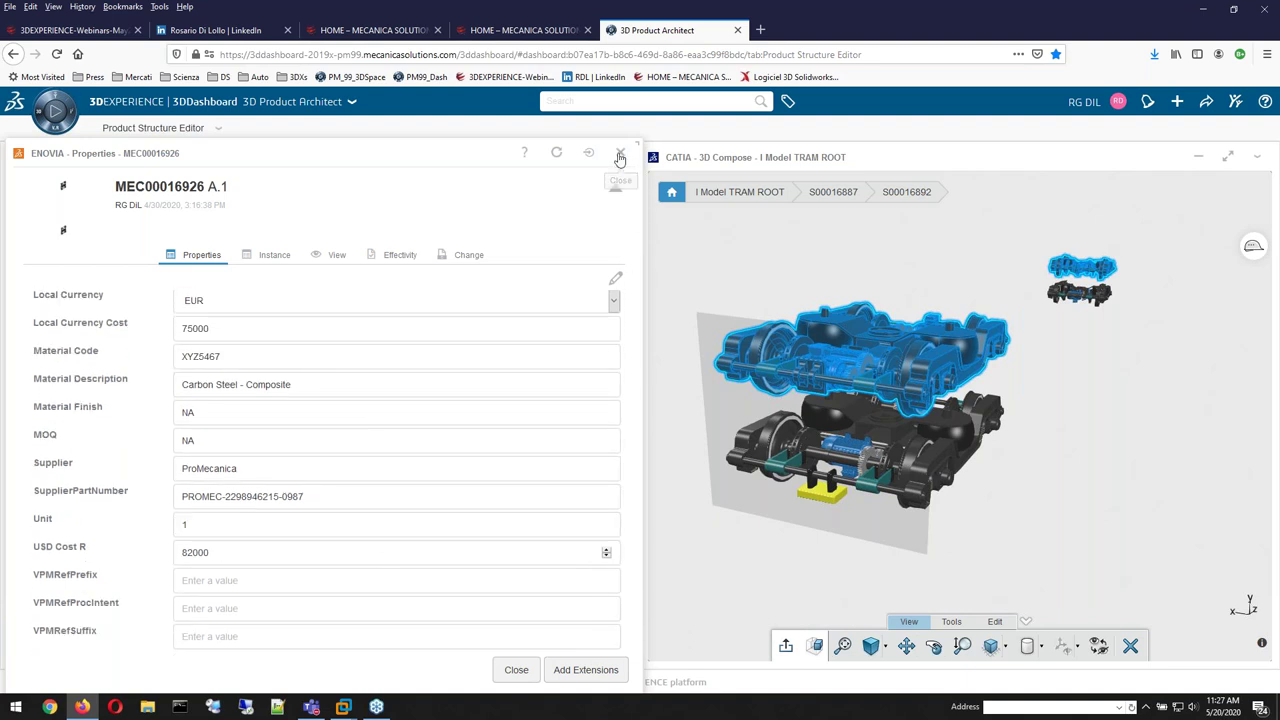
pyautogui.click(620, 155)
pyautogui.moveTo(568, 376)
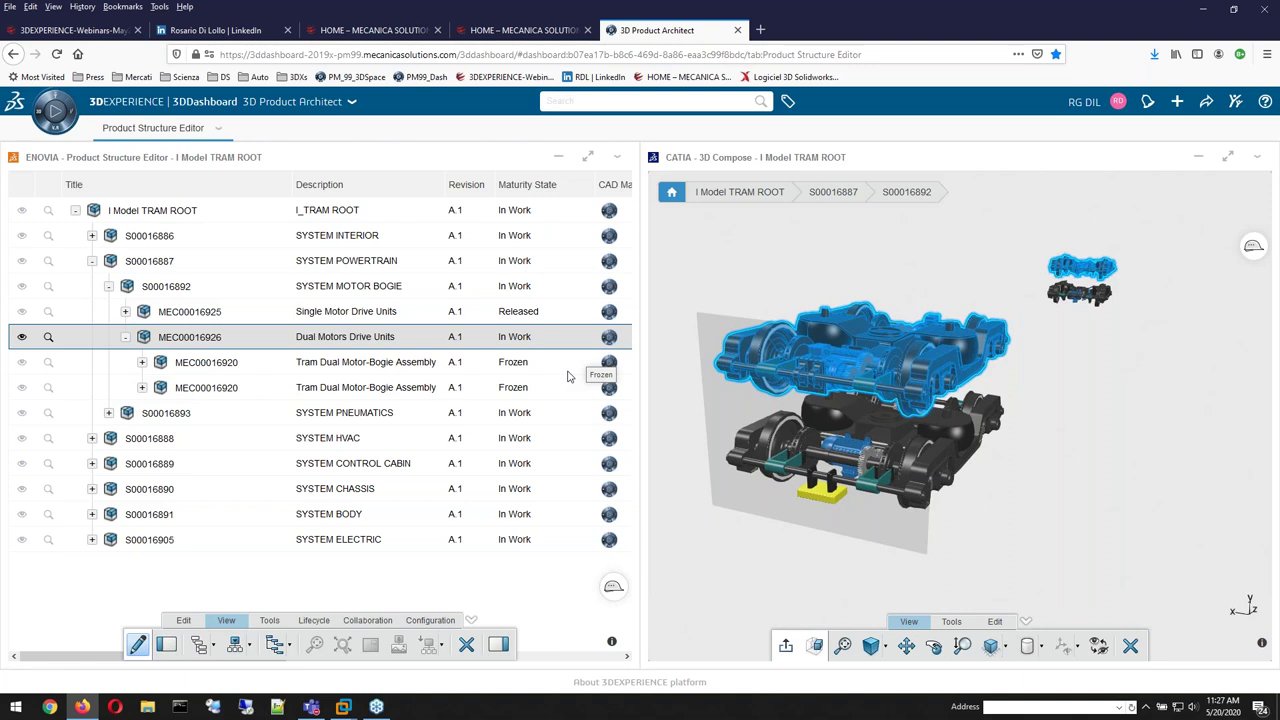
pyautogui.click(762, 258)
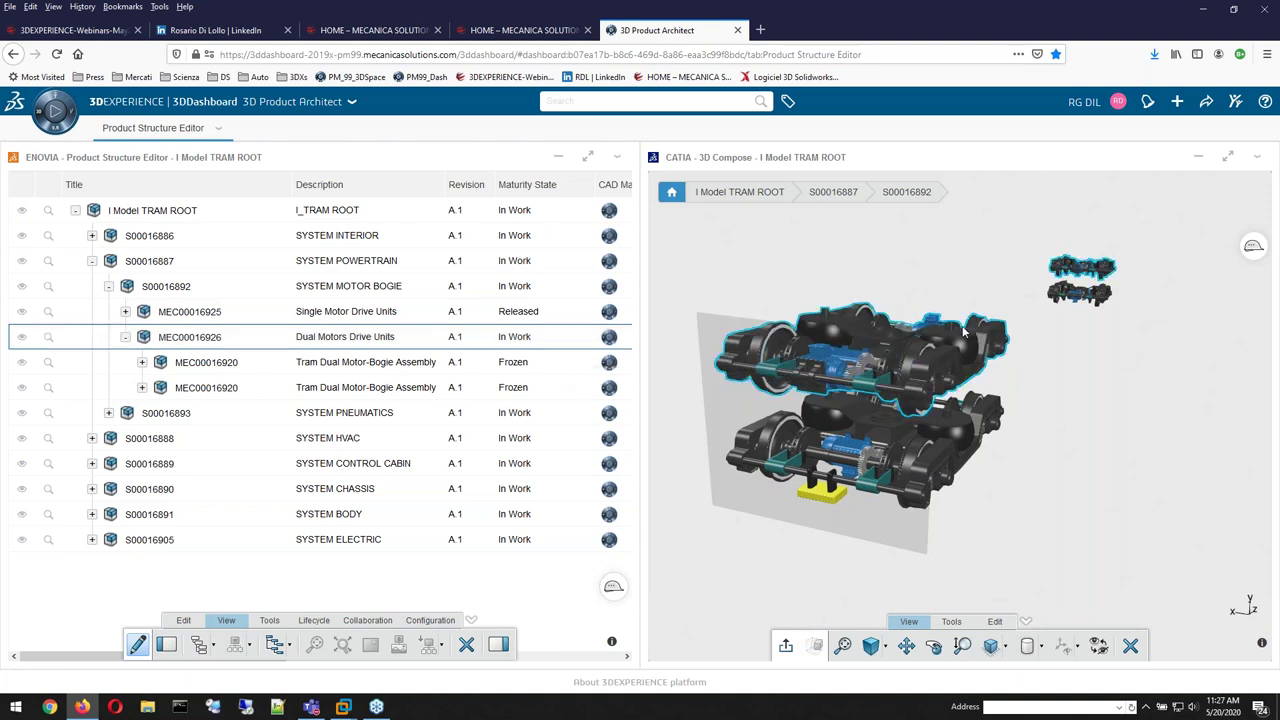
# Step: Reselect the upper bogie and colour the parts by Maturity State using the 6WTags filters
pyautogui.click(955, 335)
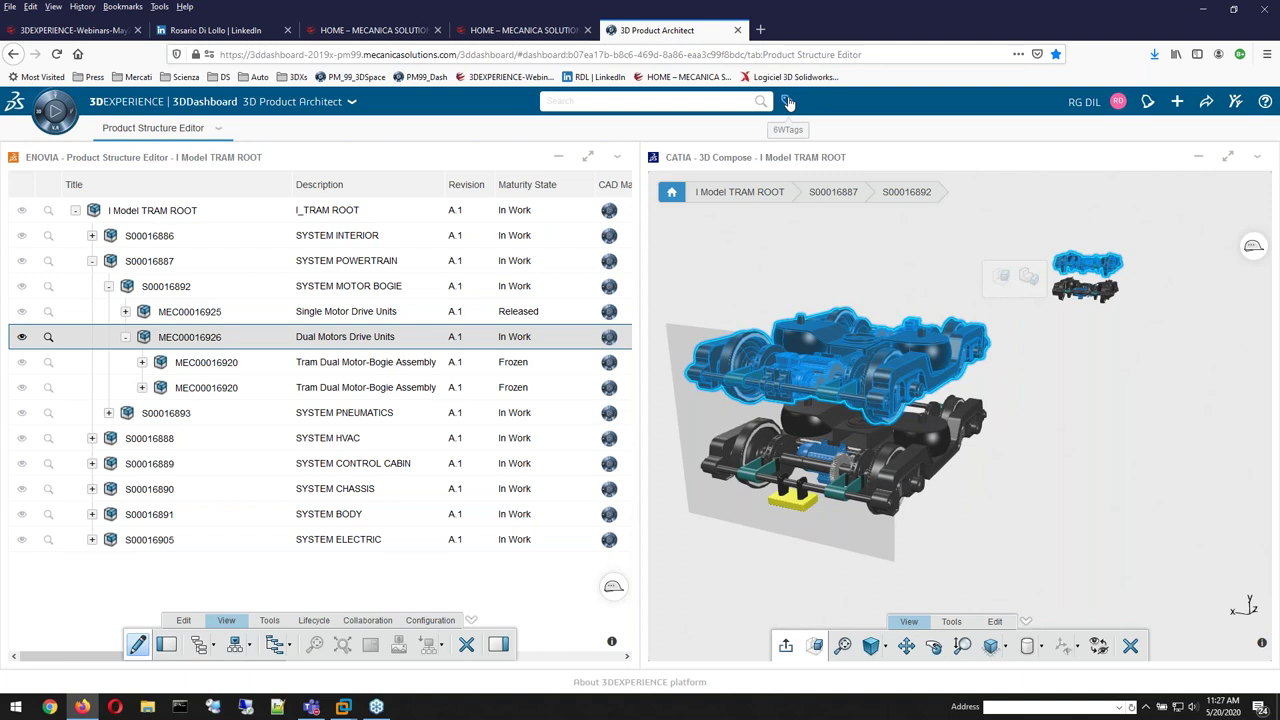
pyautogui.click(788, 101)
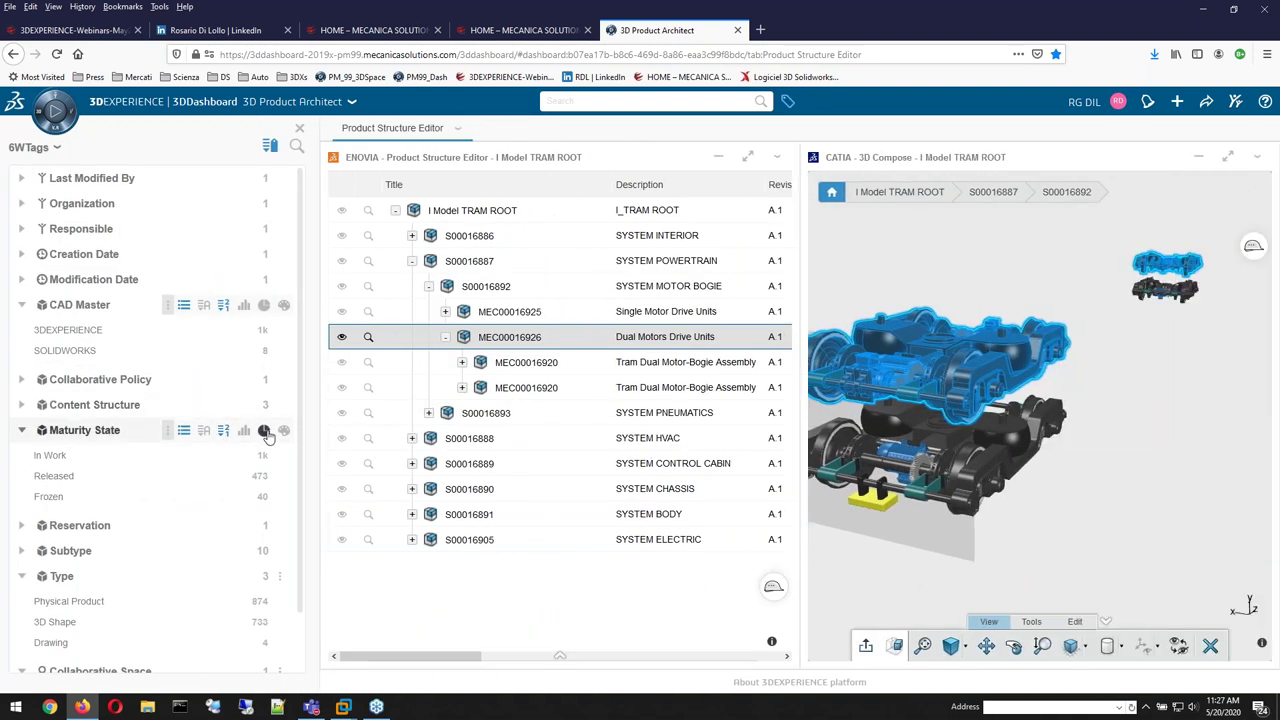
pyautogui.click(283, 432)
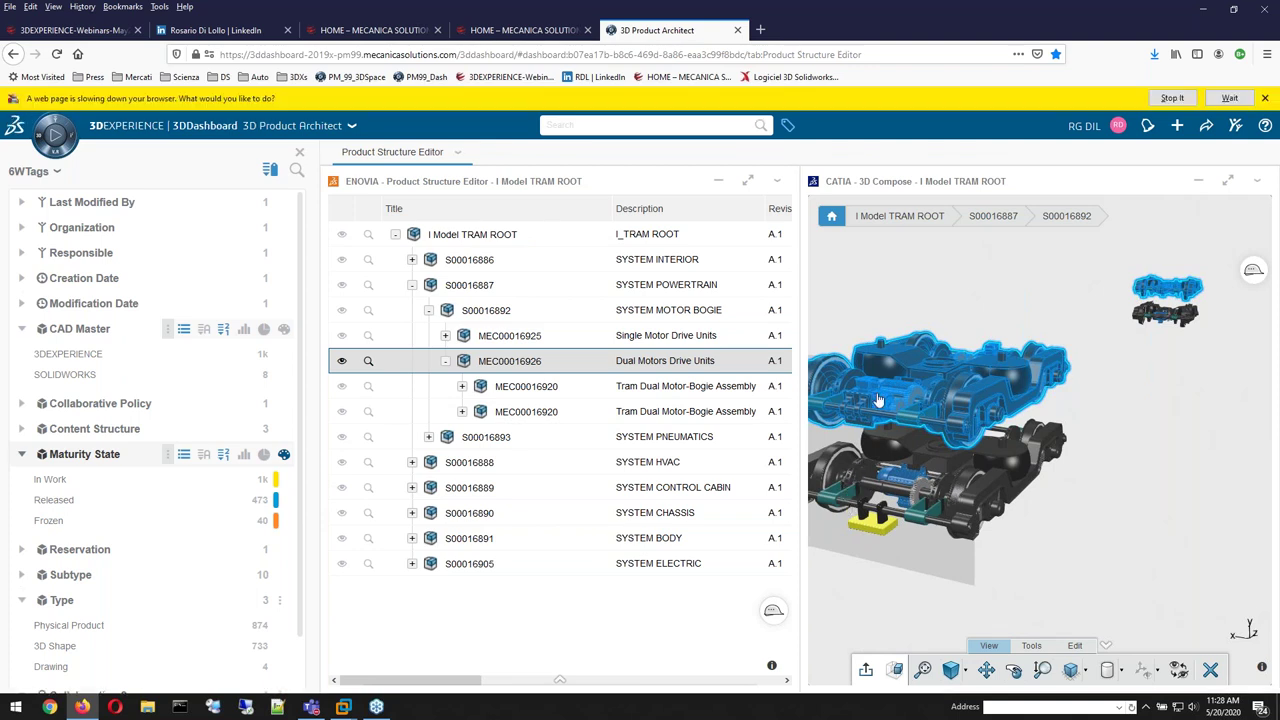
pyautogui.click(1238, 92)
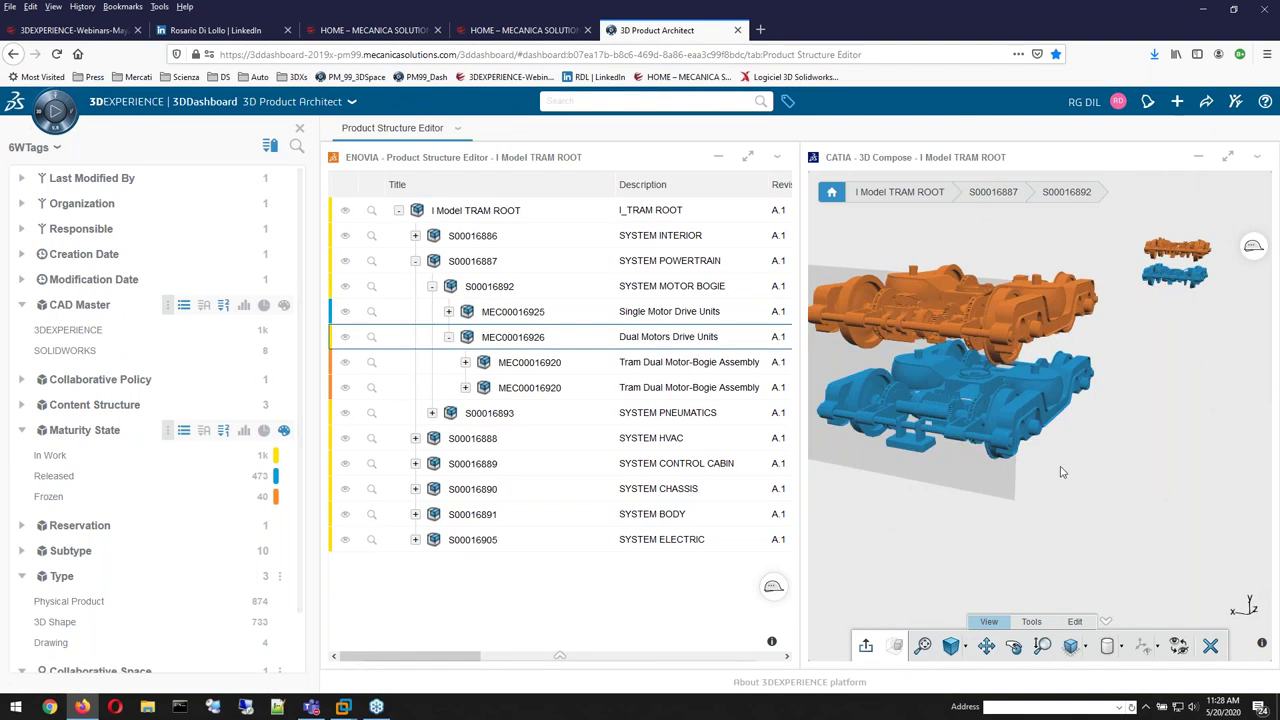
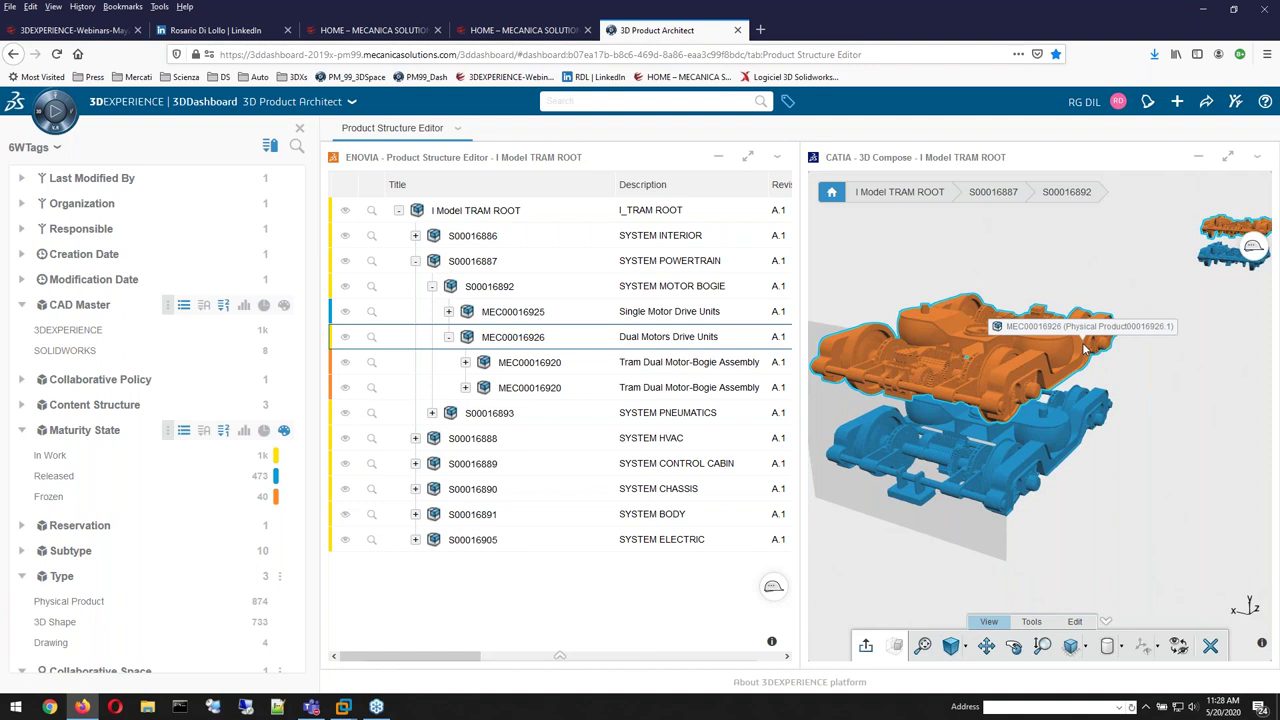
# Step: Turn off Maturity State colouring, close 6WTags, and highlight the two MEC00016920 bogie assemblies
pyautogui.click(284, 432)
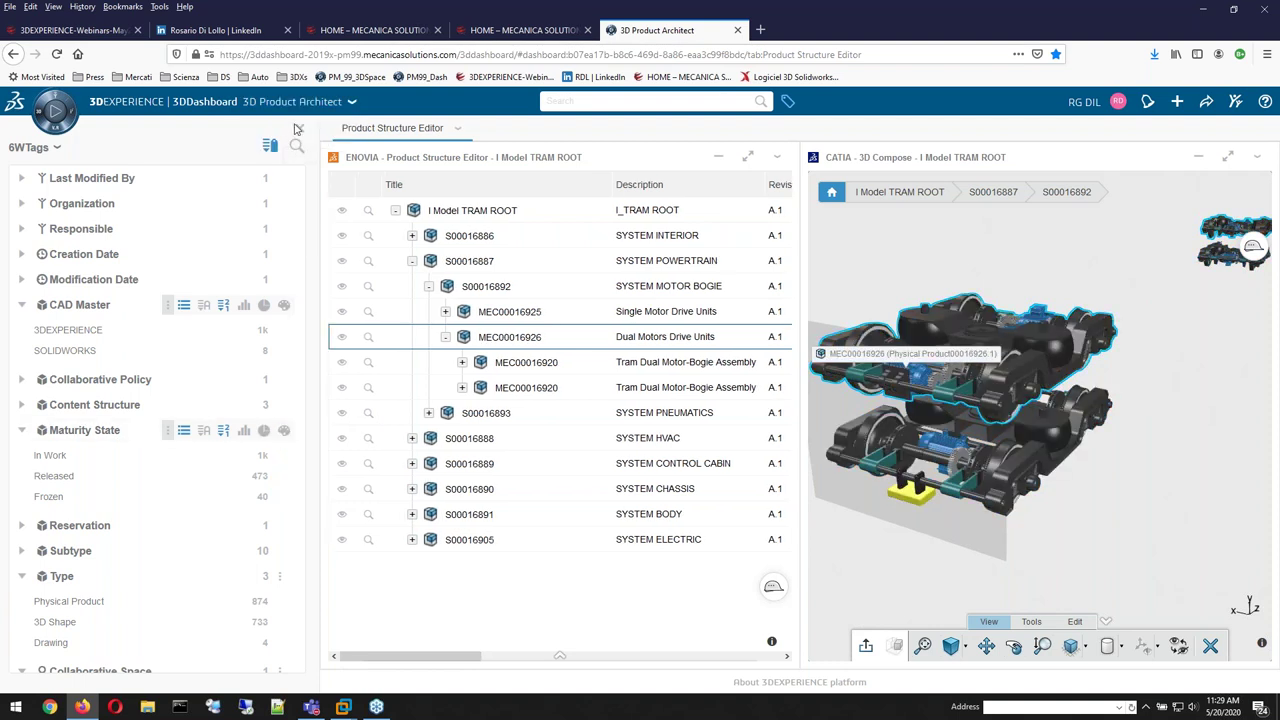
pyautogui.click(299, 128)
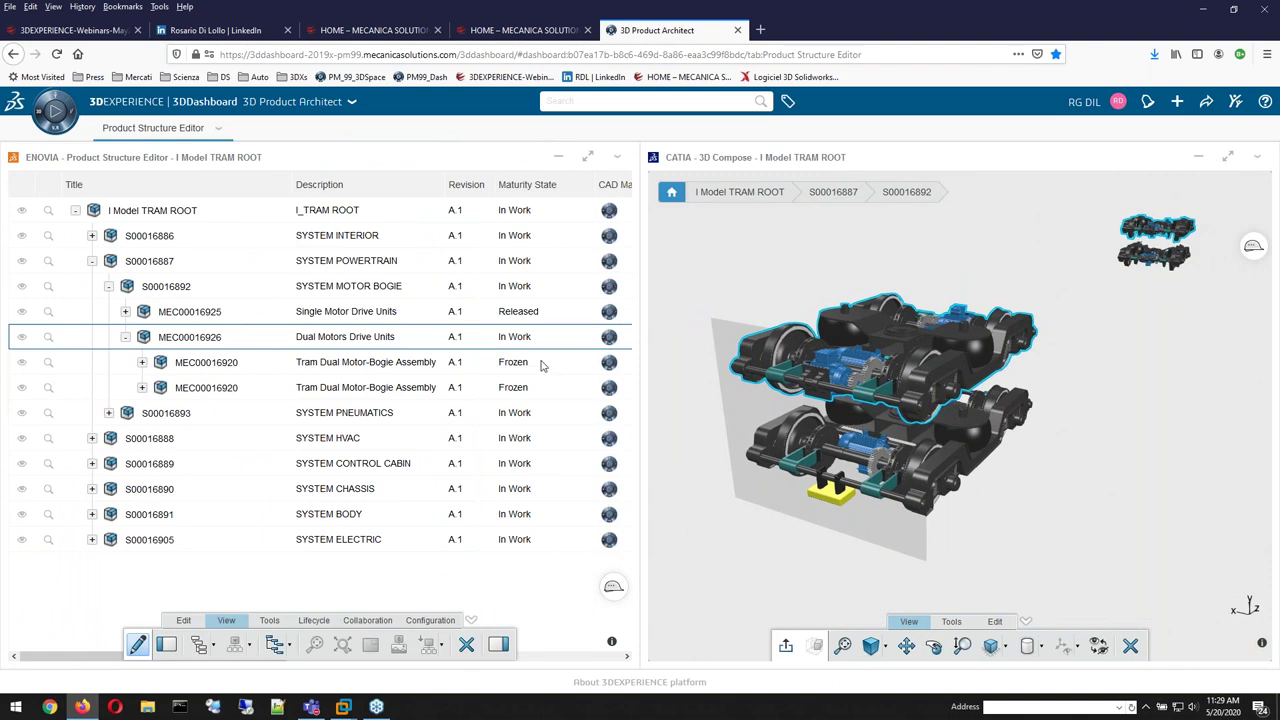
pyautogui.click(518, 314)
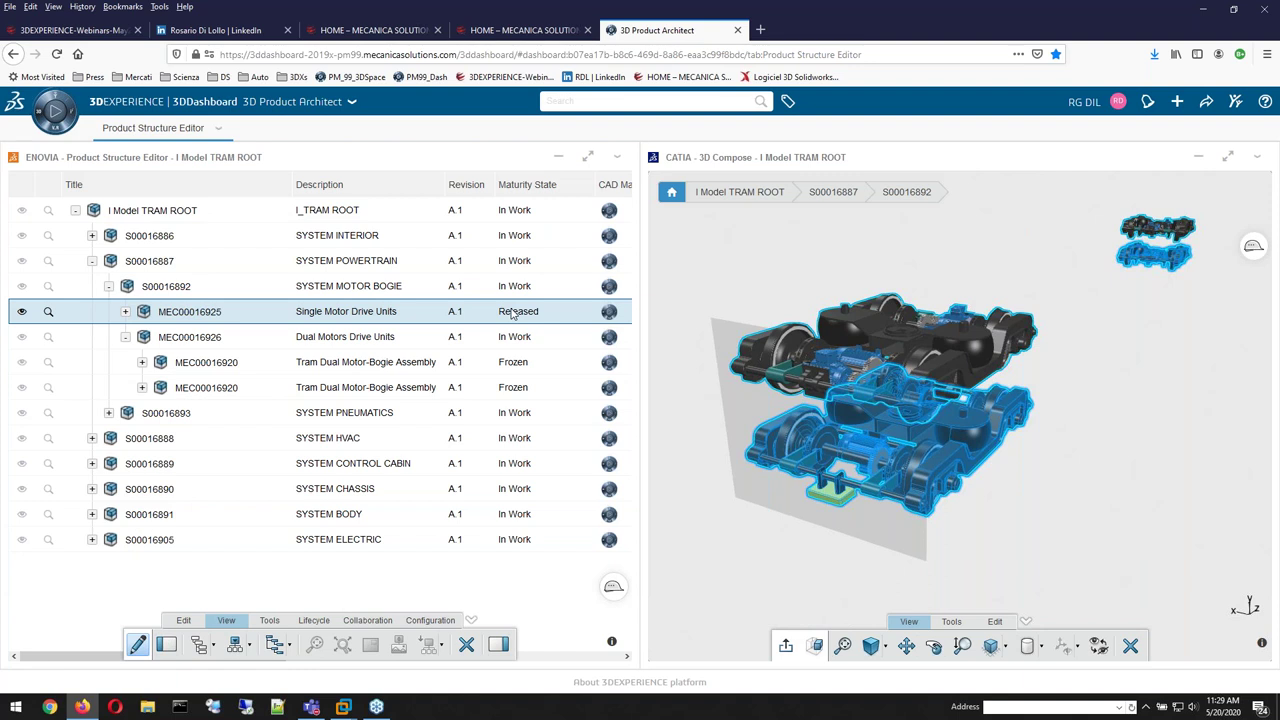
pyautogui.click(497, 392)
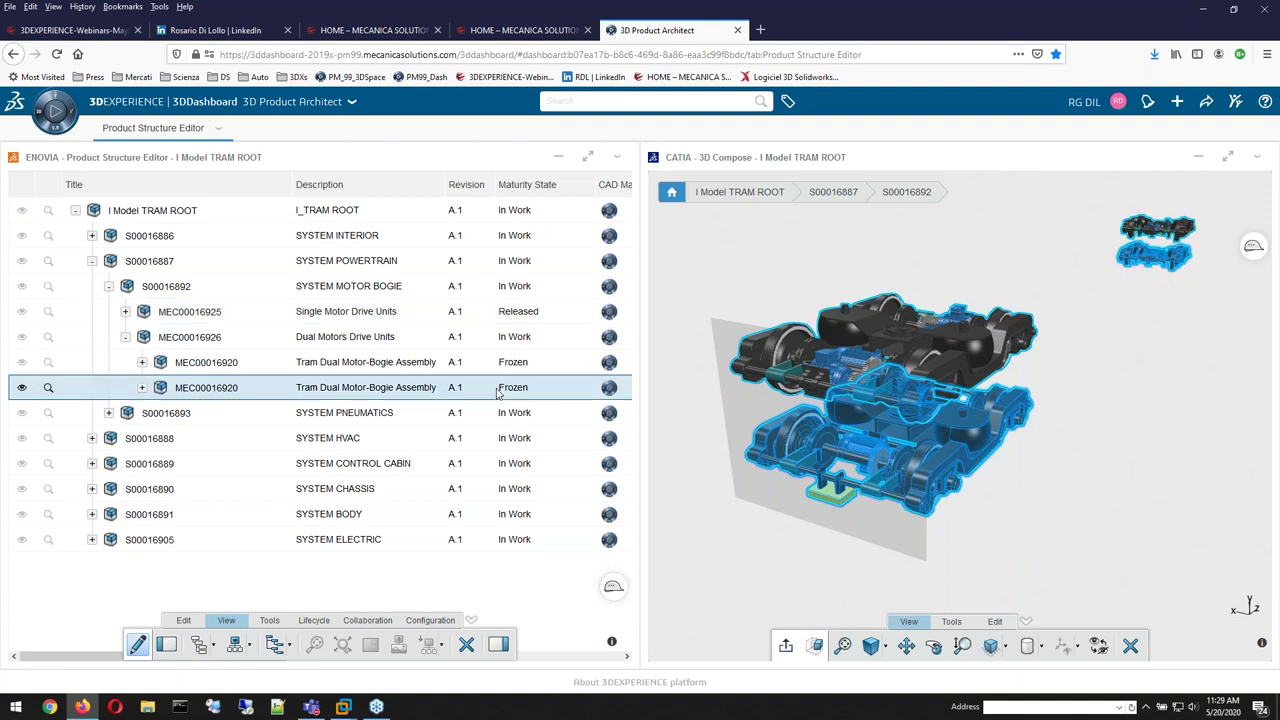
pyautogui.click(236, 367)
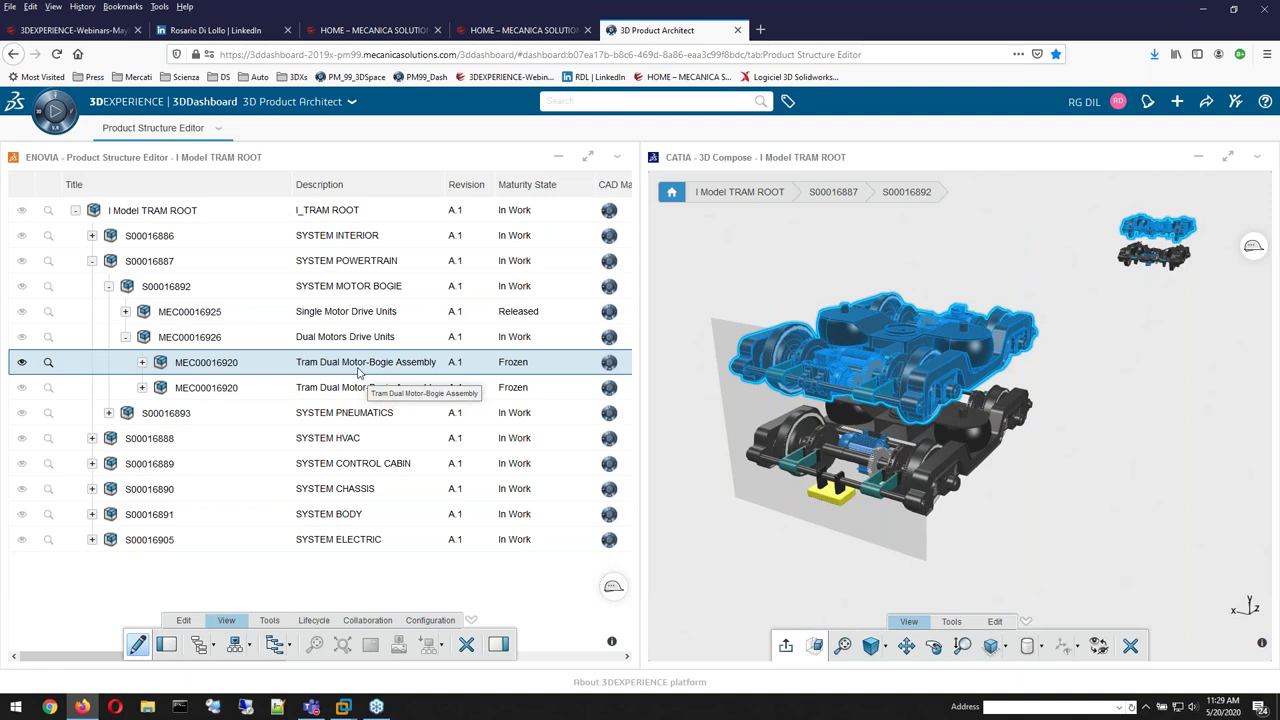
pyautogui.click(510, 389)
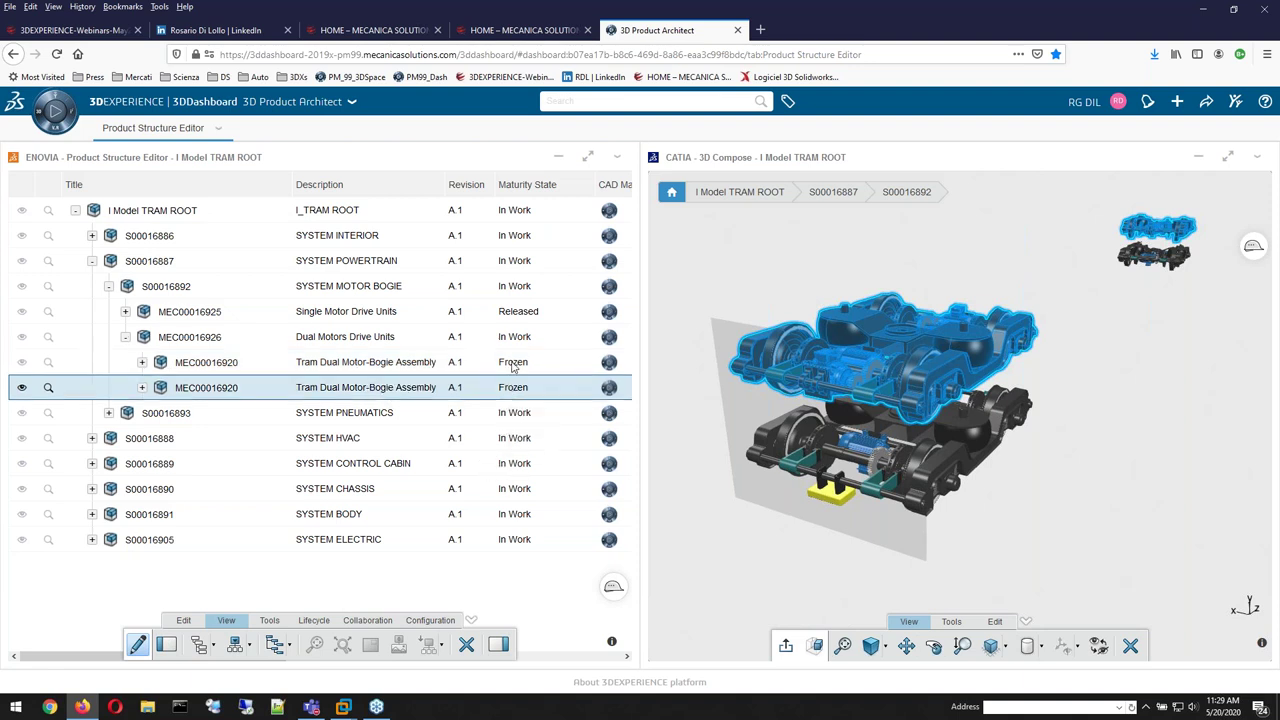
pyautogui.click(512, 366)
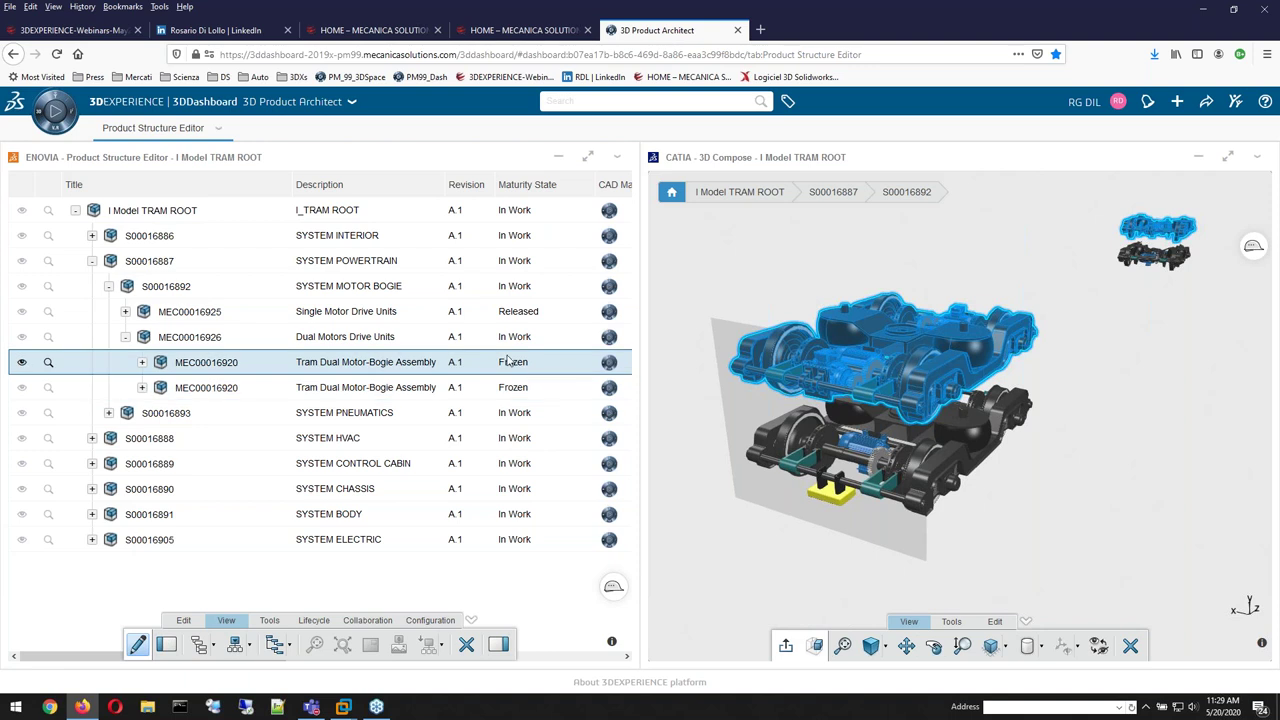
# Step: Switch to My Dashboard 001 and open the Dual Motor-Bogie Assy Release change action
pyautogui.click(347, 103)
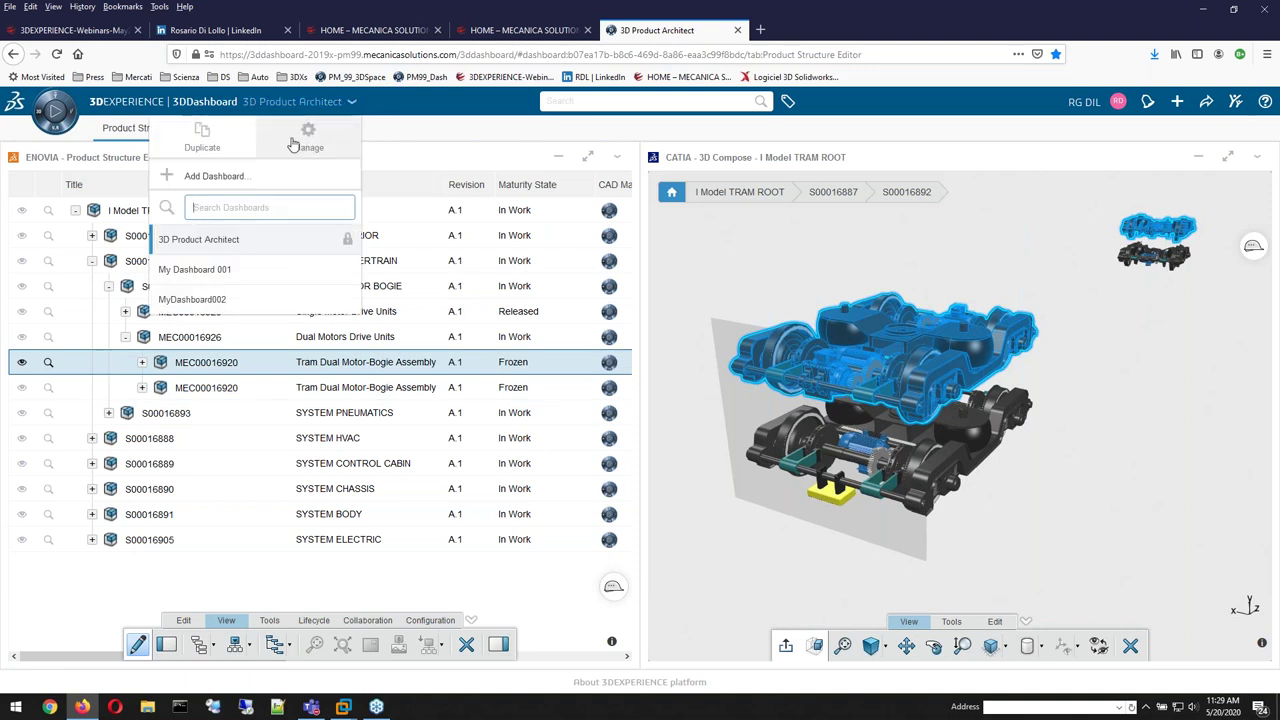
pyautogui.click(224, 276)
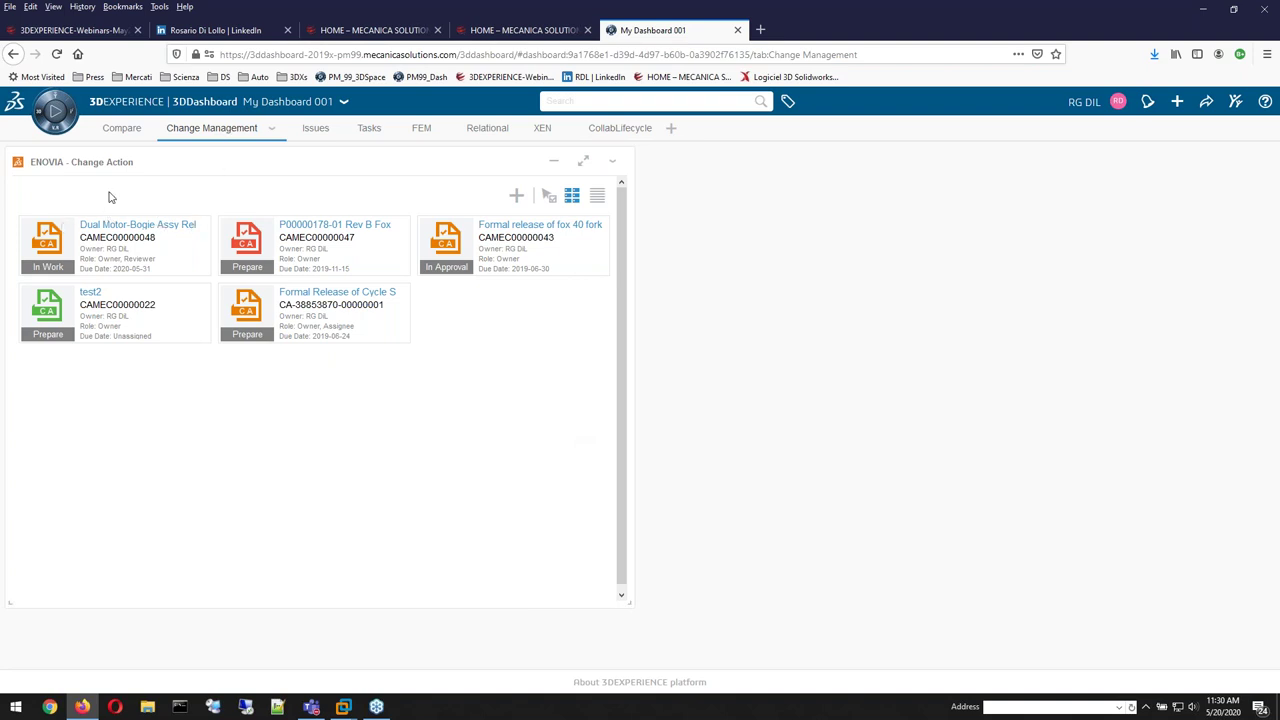
pyautogui.moveTo(117, 225)
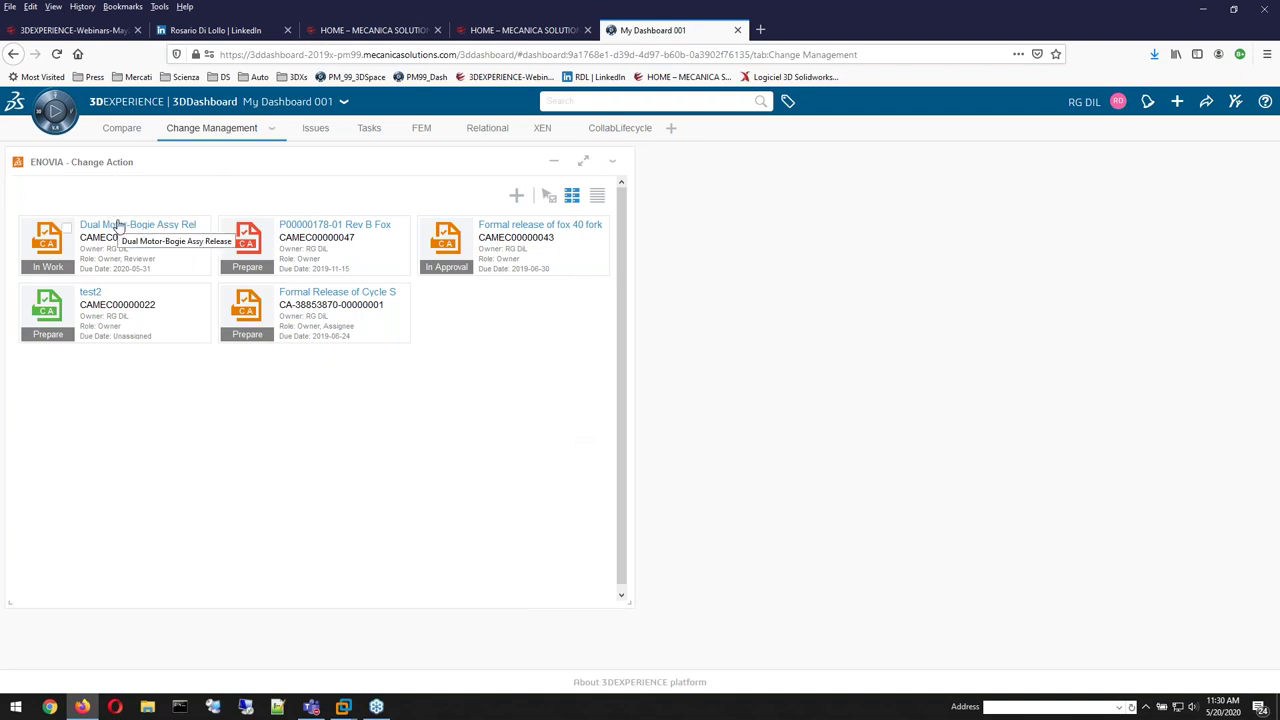
pyautogui.click(118, 225)
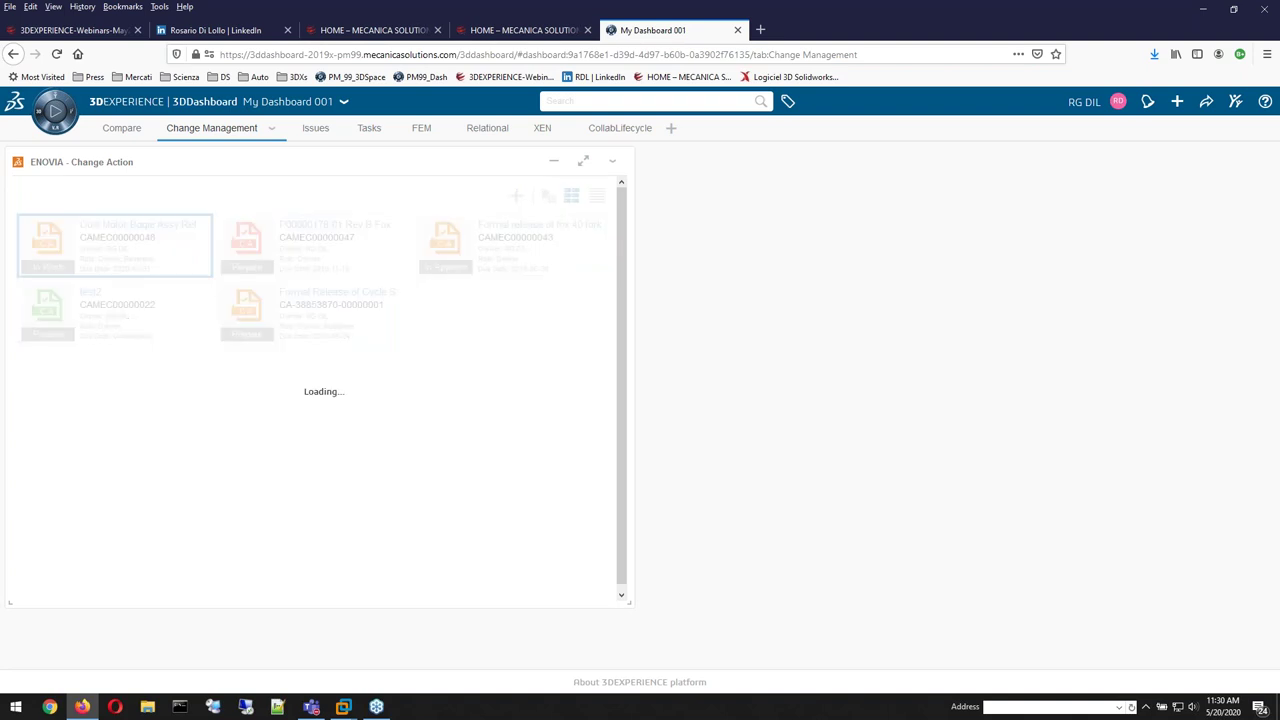
# Step: Maximize the Dual Motor-Bogie Assy Release change action, review its name and description properties, then view Members
pyautogui.click(583, 161)
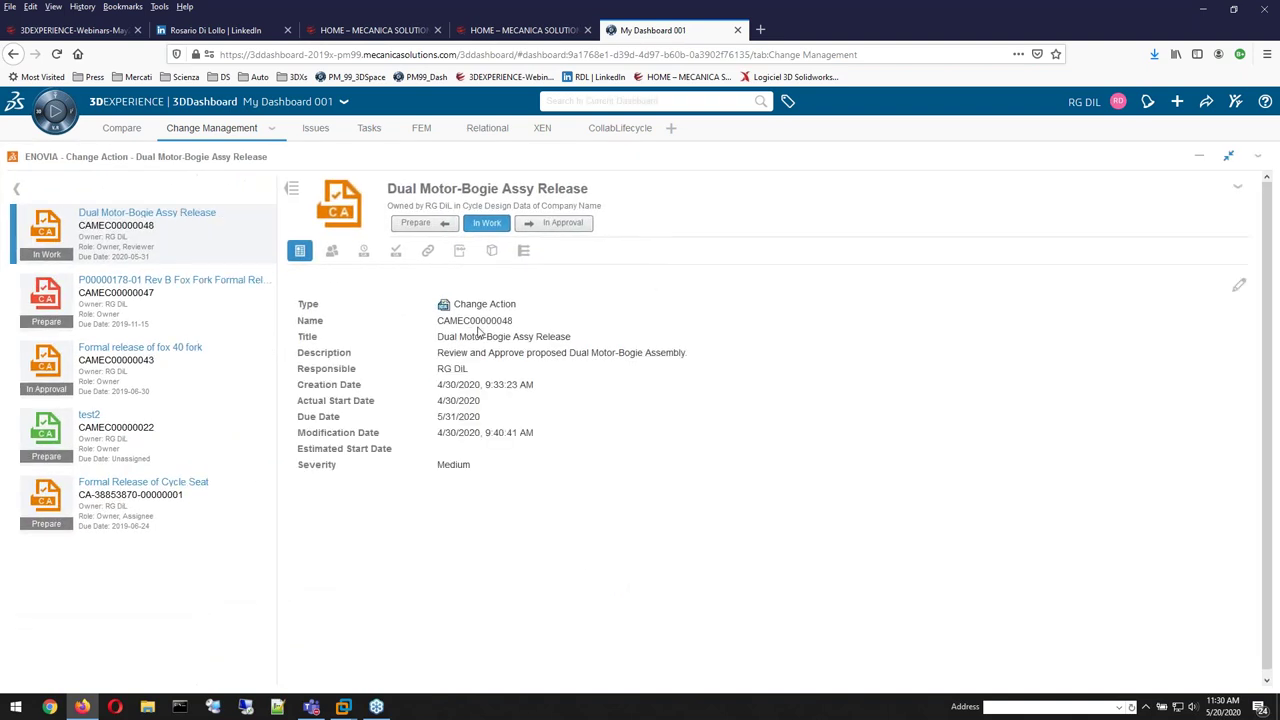
pyautogui.moveTo(440, 318); pyautogui.dragTo(464, 320)
pyautogui.click(469, 325)
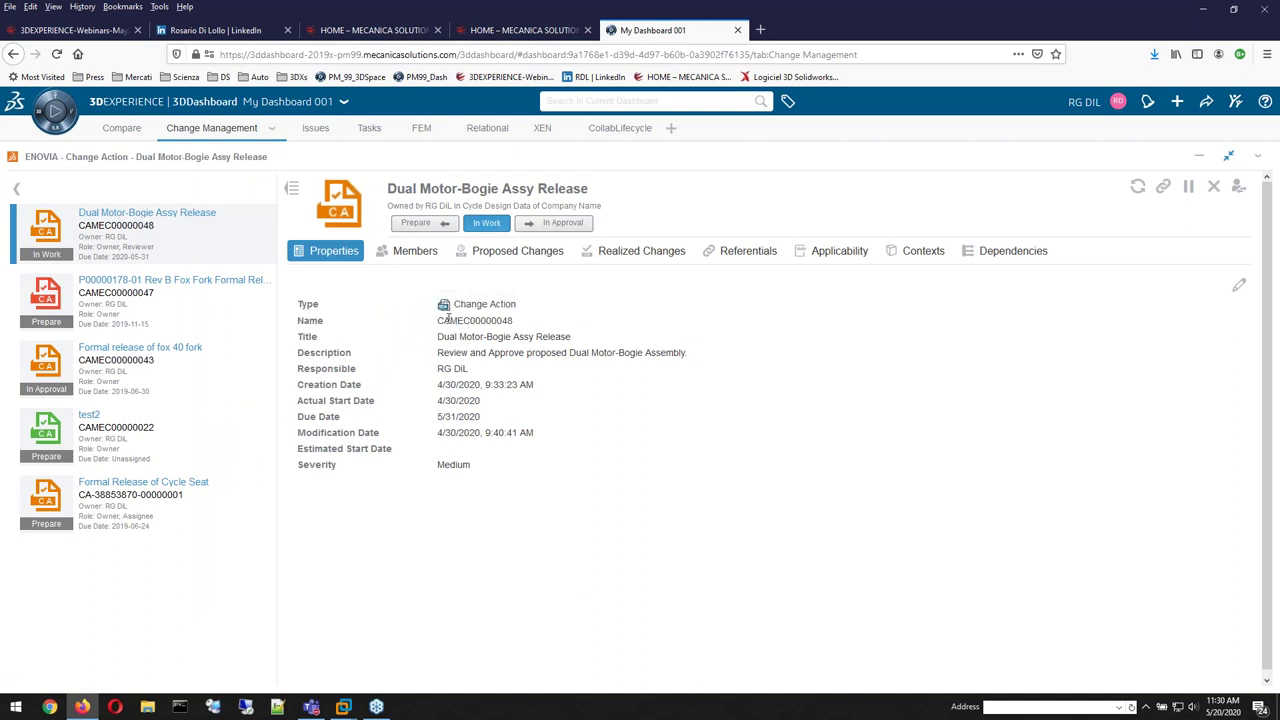
pyautogui.moveTo(438, 320); pyautogui.dragTo(499, 321)
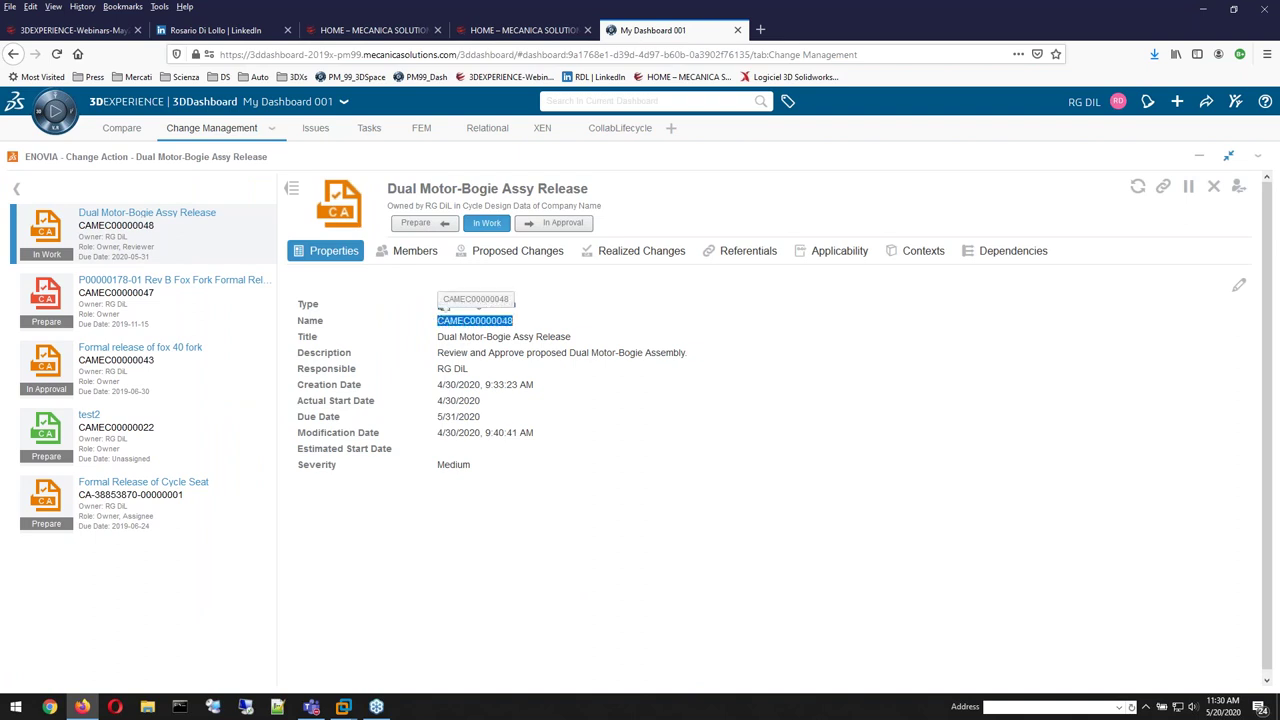
pyautogui.click(577, 459)
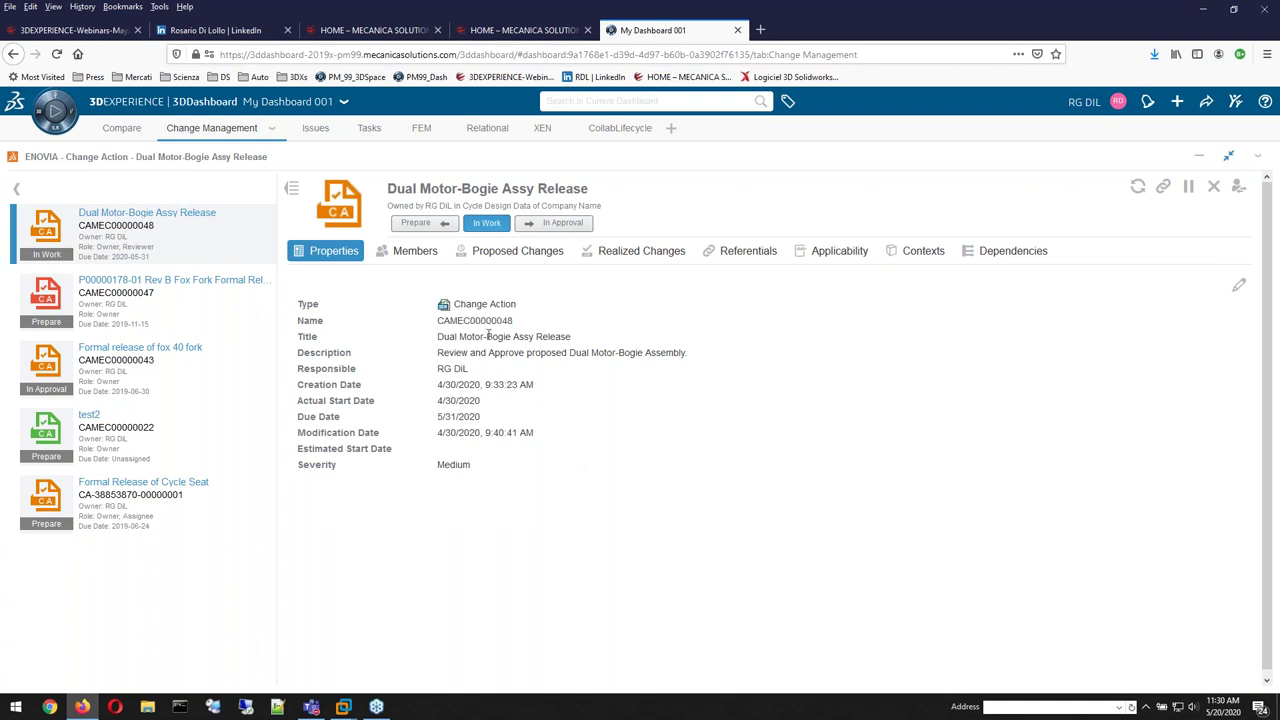
pyautogui.moveTo(451, 320); pyautogui.dragTo(484, 320)
pyautogui.doubleClick(480, 320)
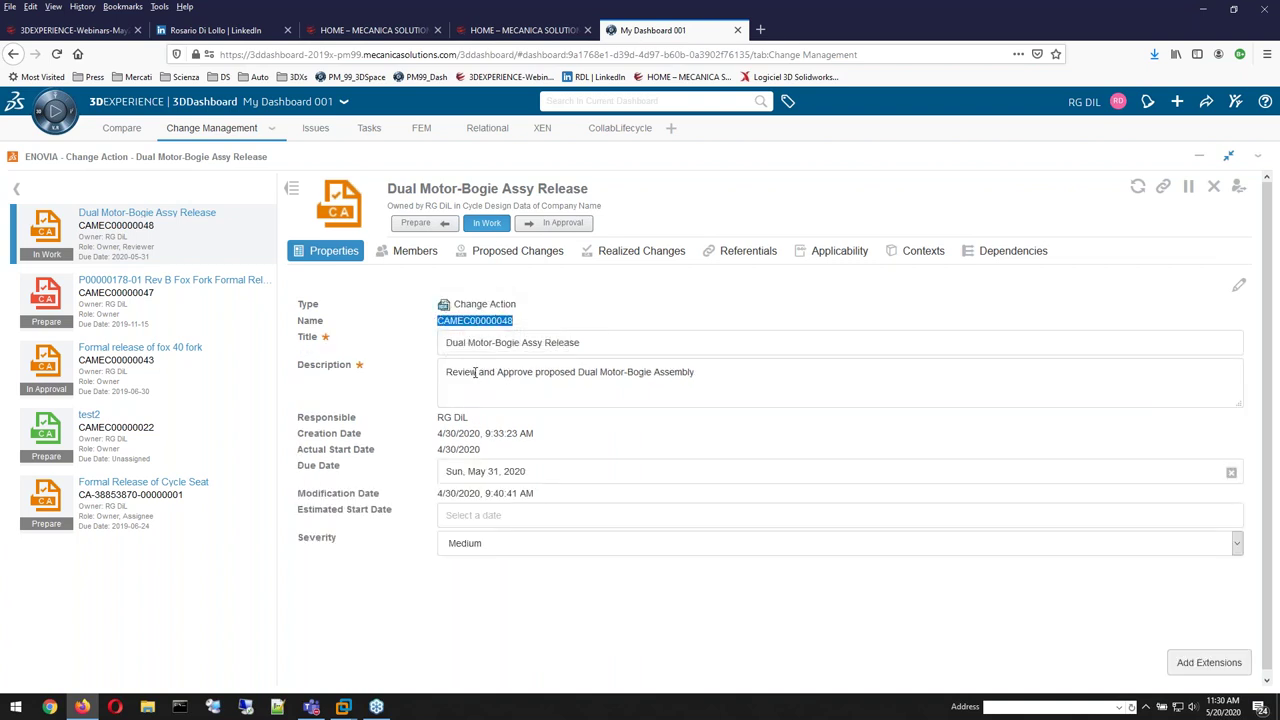
pyautogui.moveTo(453, 371); pyautogui.dragTo(692, 373)
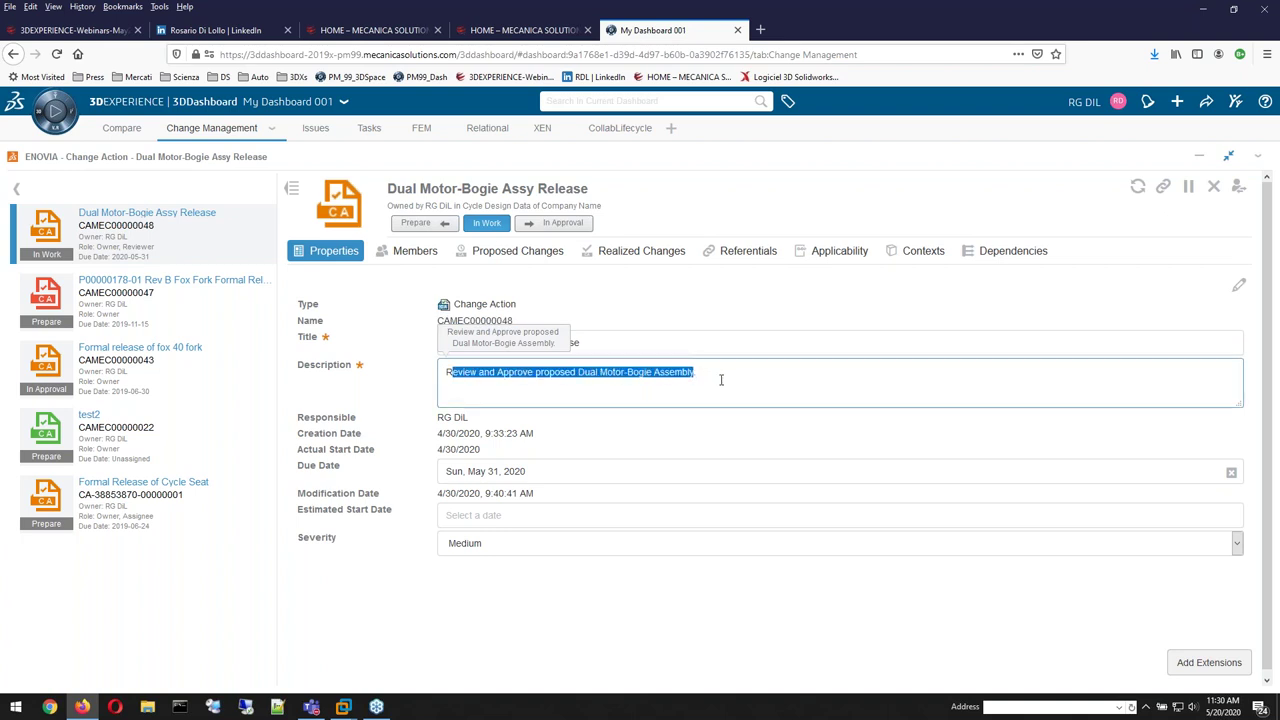
pyautogui.click(720, 379)
pyautogui.click(412, 251)
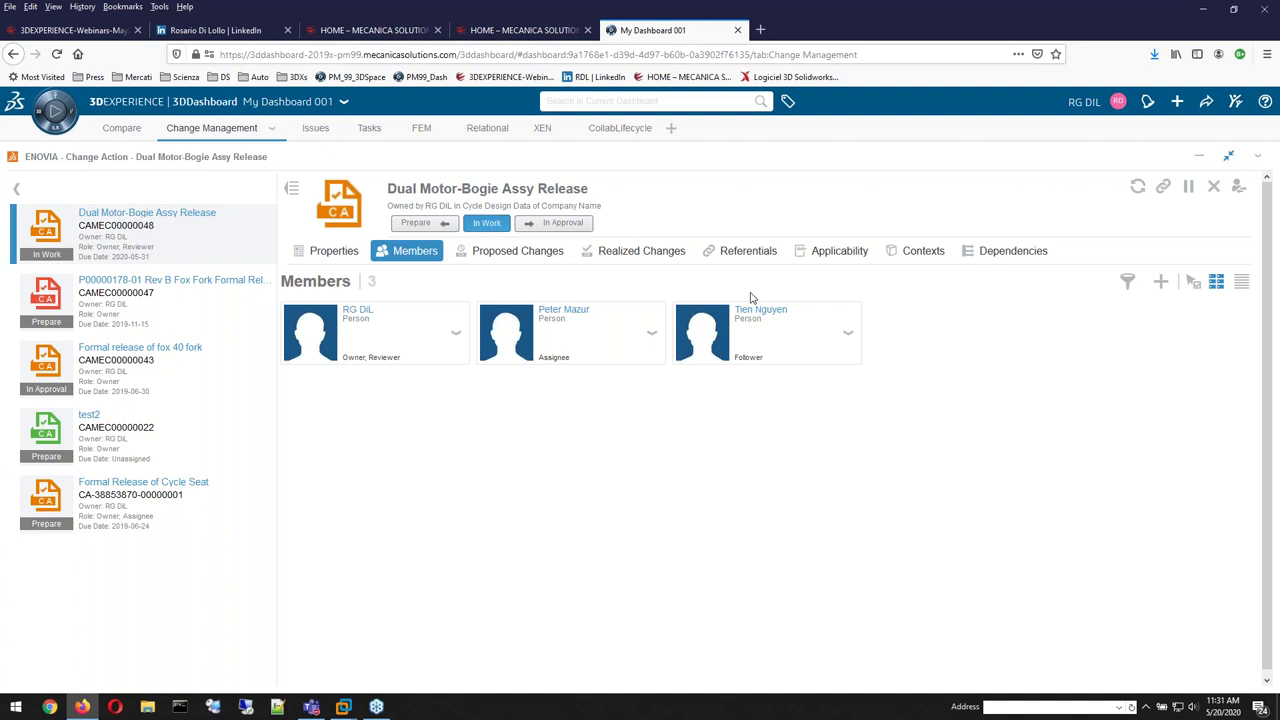
# Step: Review the MEC00016920 A.1 proposed change activities, Referentials and Members, then restore the widget to Proposed Changes
pyautogui.moveTo(766, 332)
pyautogui.click(540, 258)
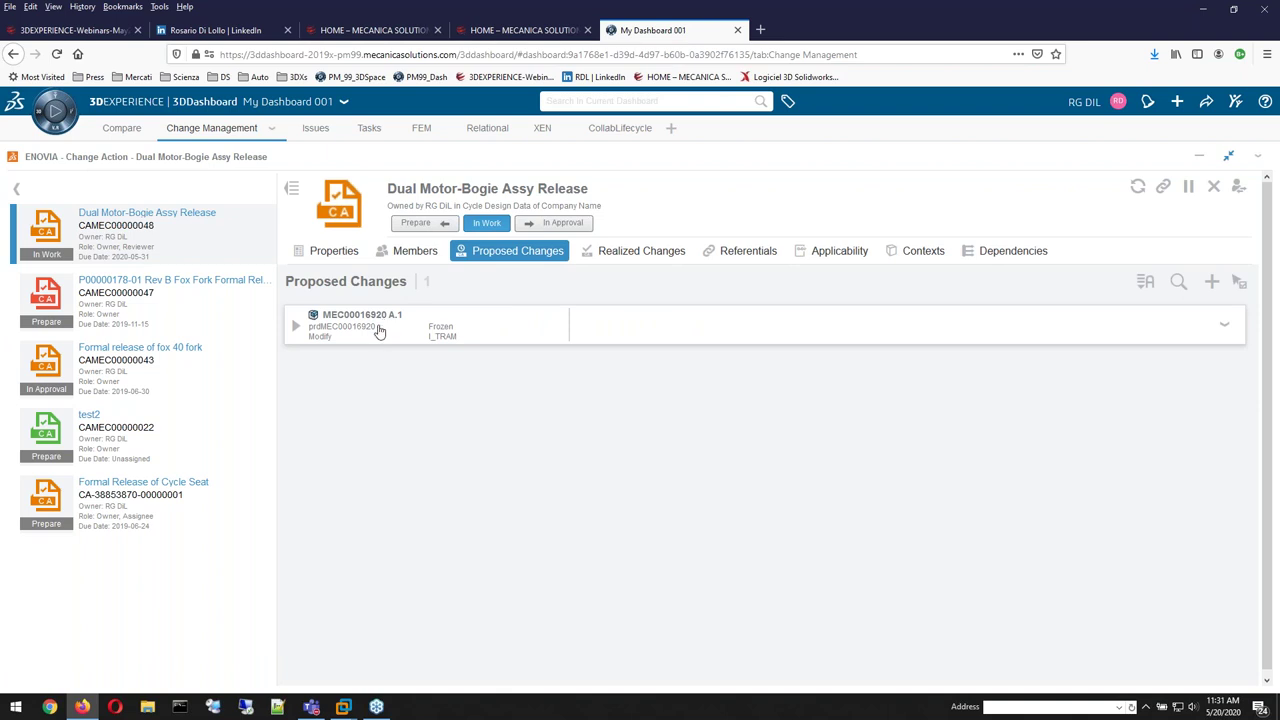
pyautogui.click(298, 326)
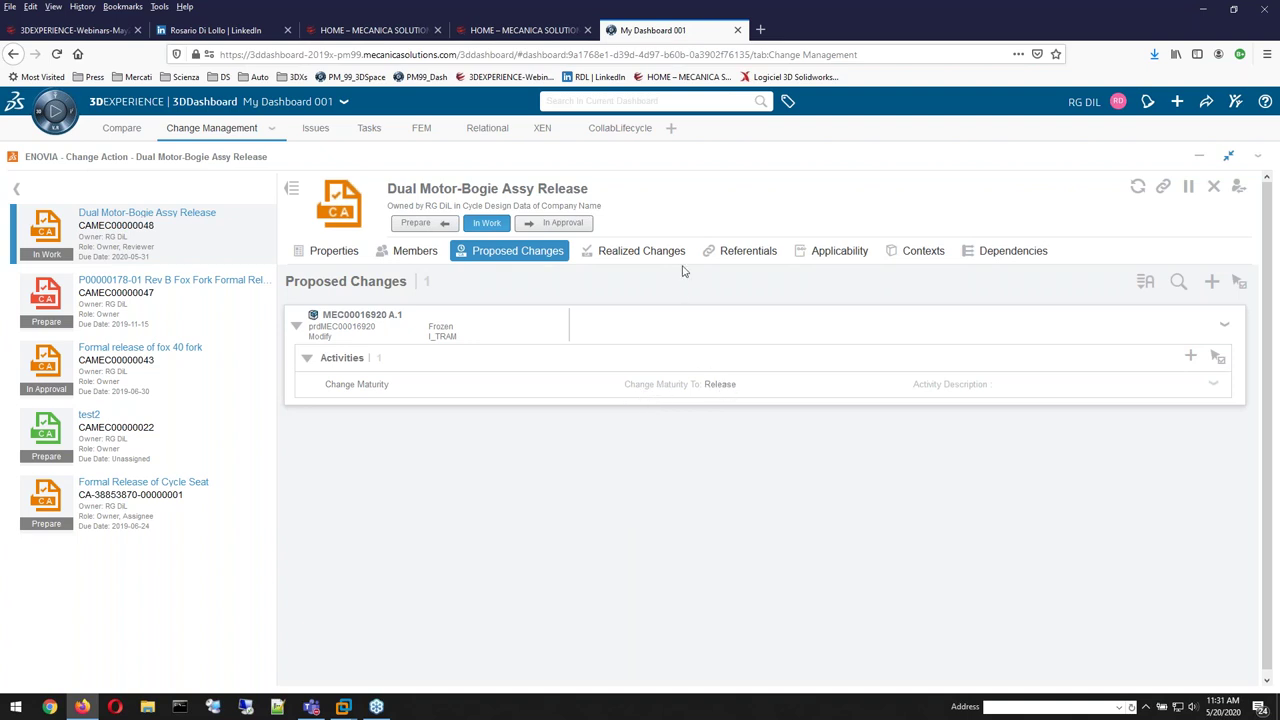
pyautogui.click(714, 260)
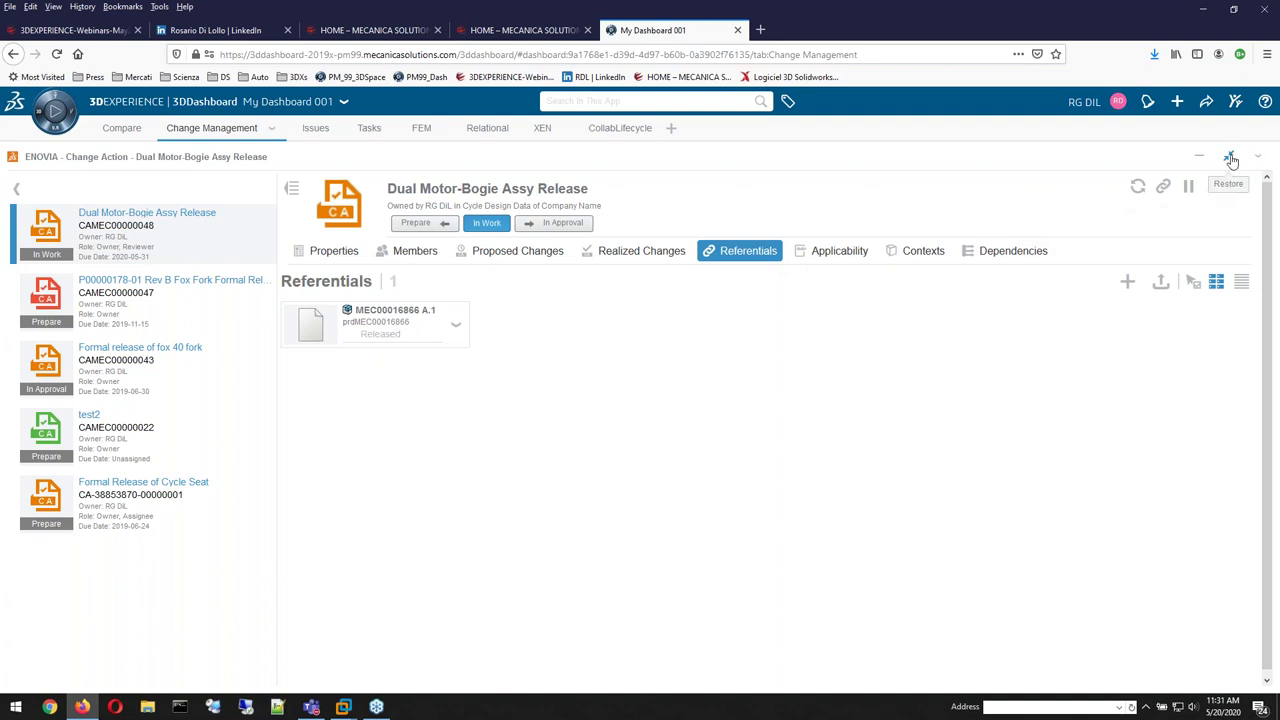
pyautogui.click(408, 251)
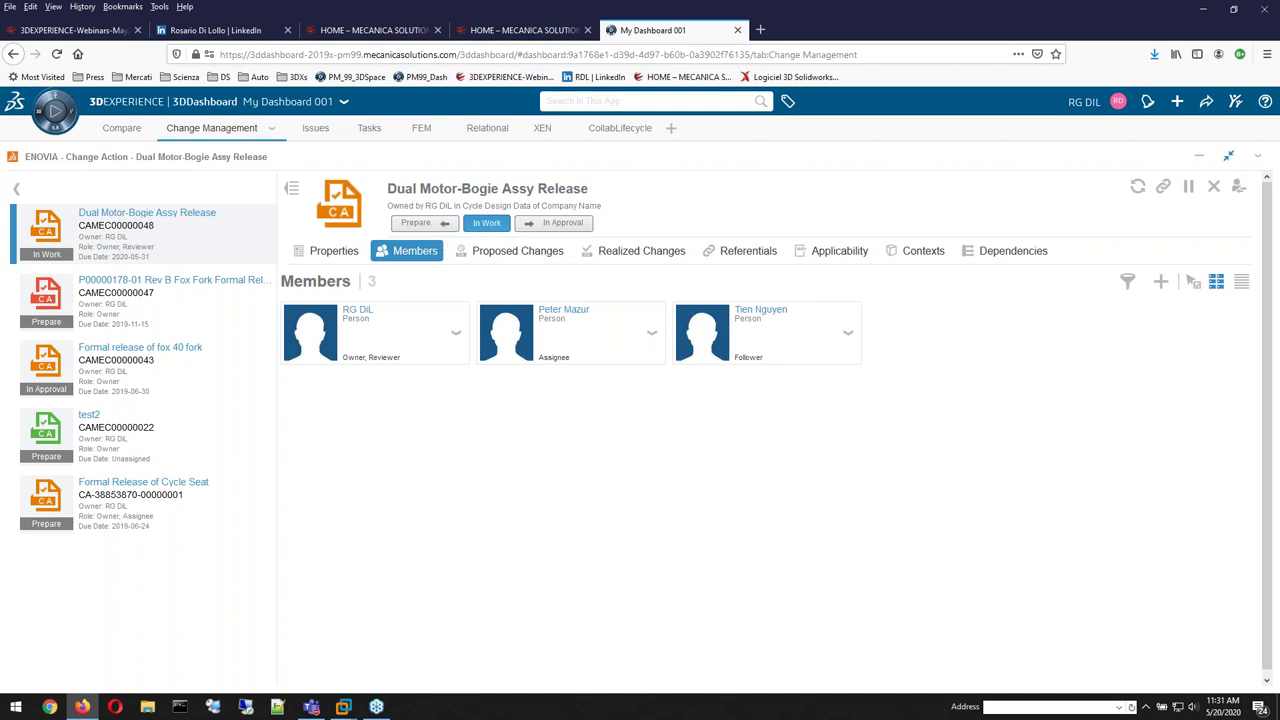
pyautogui.click(1231, 160)
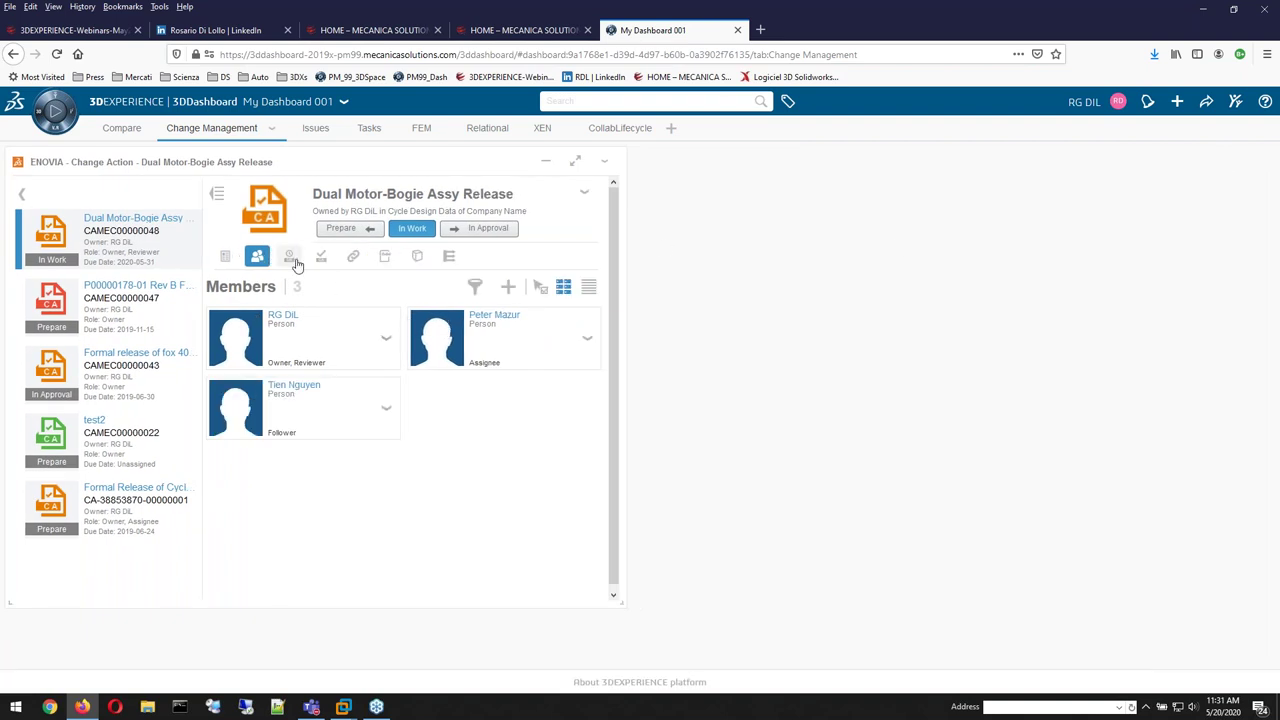
pyautogui.click(289, 256)
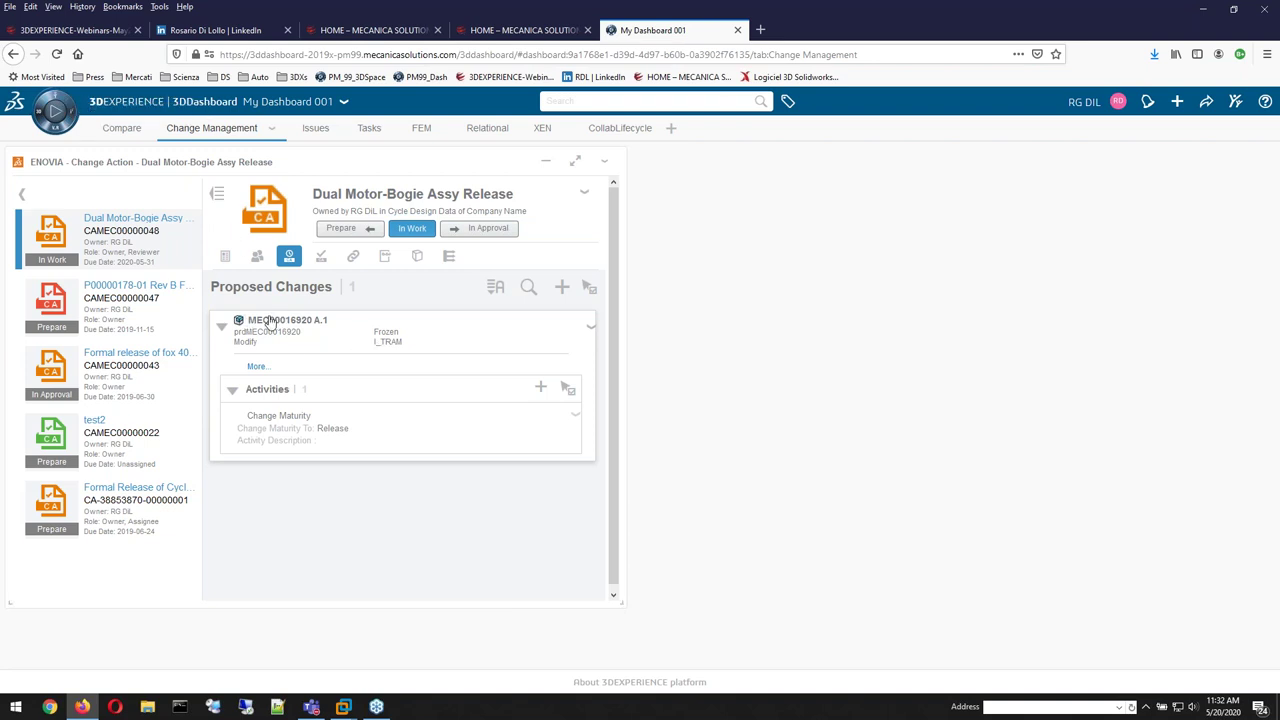
# Step: Add the Product Explorer app to the dashboard and place 3D Navigate below it
pyautogui.click(60, 105)
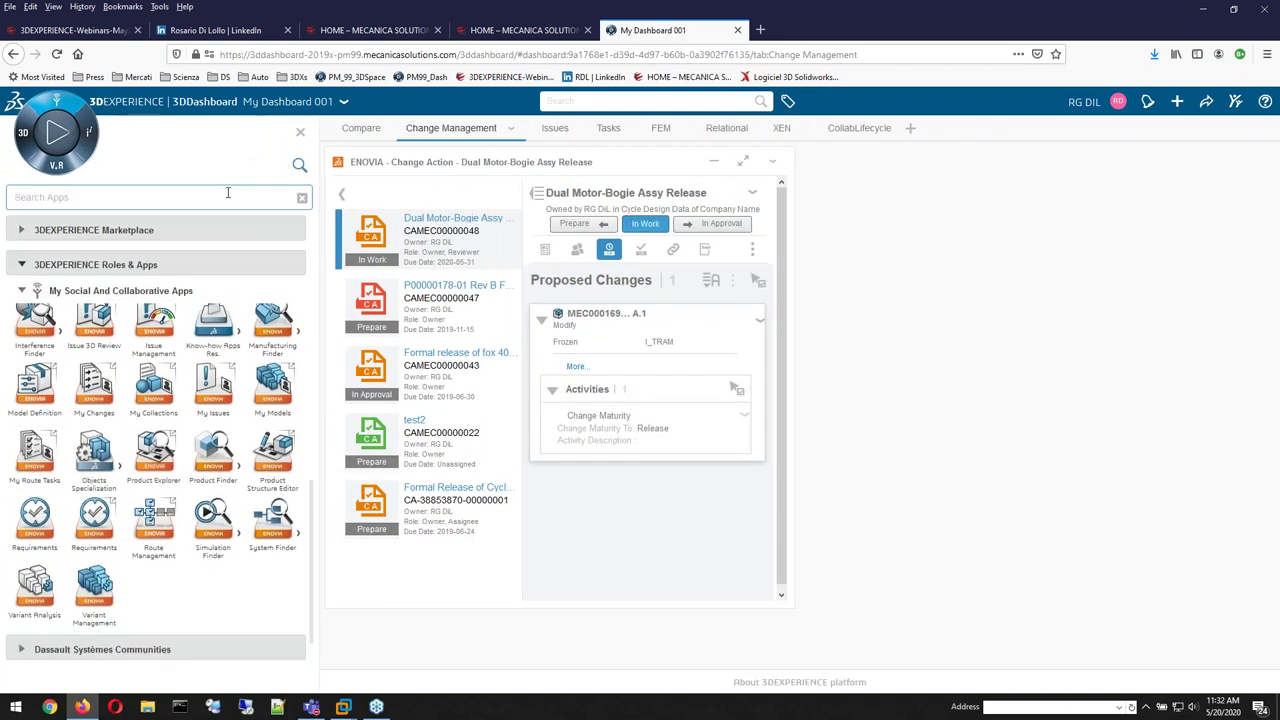
pyautogui.write('producyt')
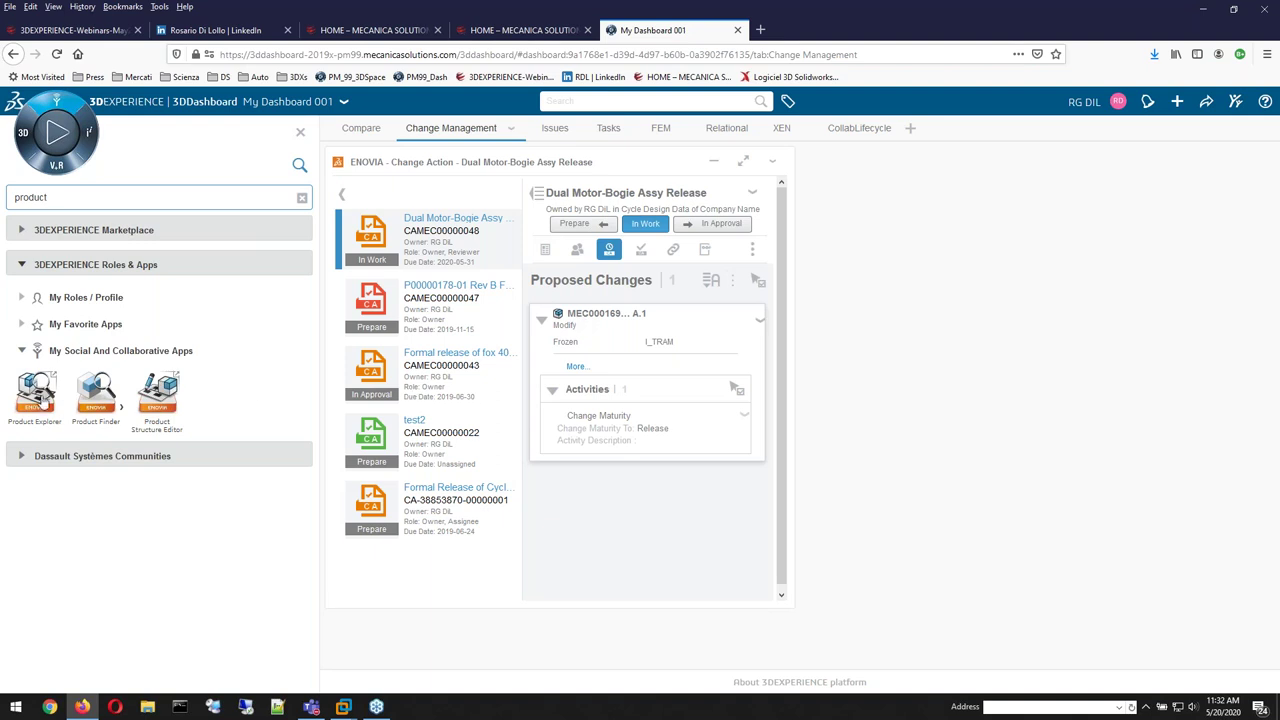
pyautogui.moveTo(40, 400)
pyautogui.mouseDown()
pyautogui.moveTo(146, 354)
pyautogui.moveTo(1097, 300)
pyautogui.mouseUp()
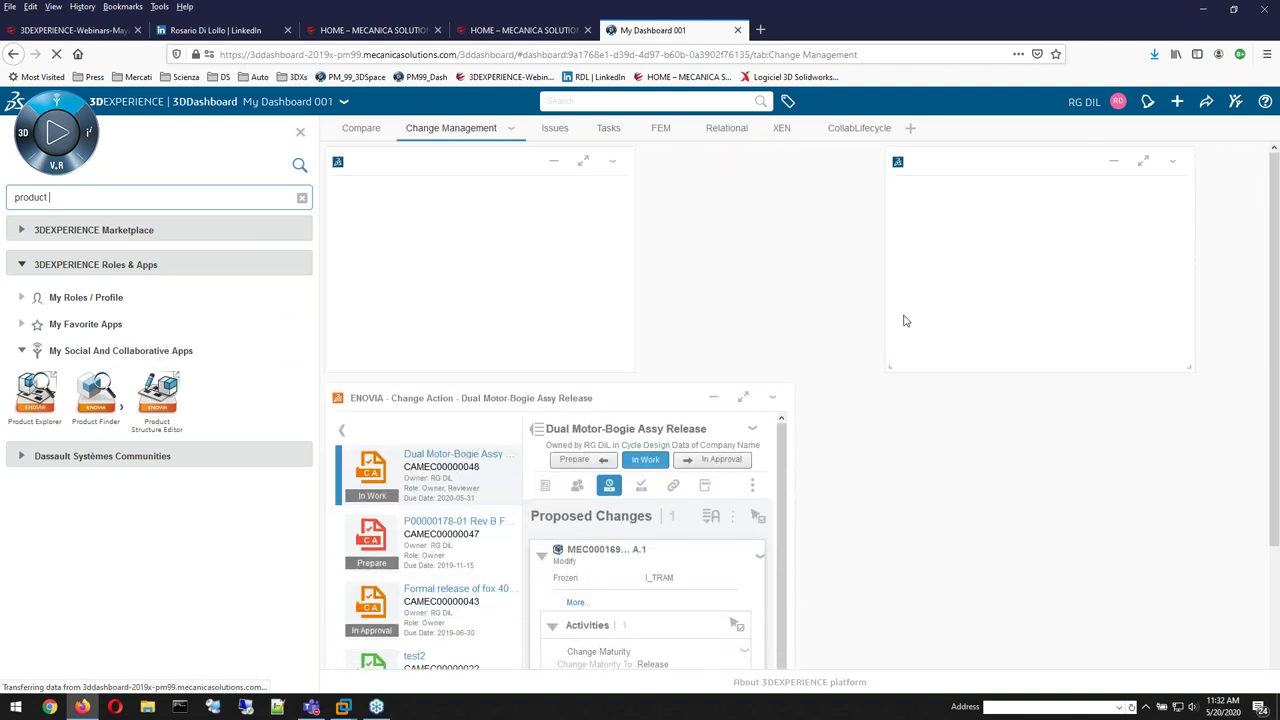
pyautogui.moveTo(483, 162)
pyautogui.mouseDown()
pyautogui.moveTo(1032, 389)
pyautogui.moveTo(1063, 390)
pyautogui.mouseUp()
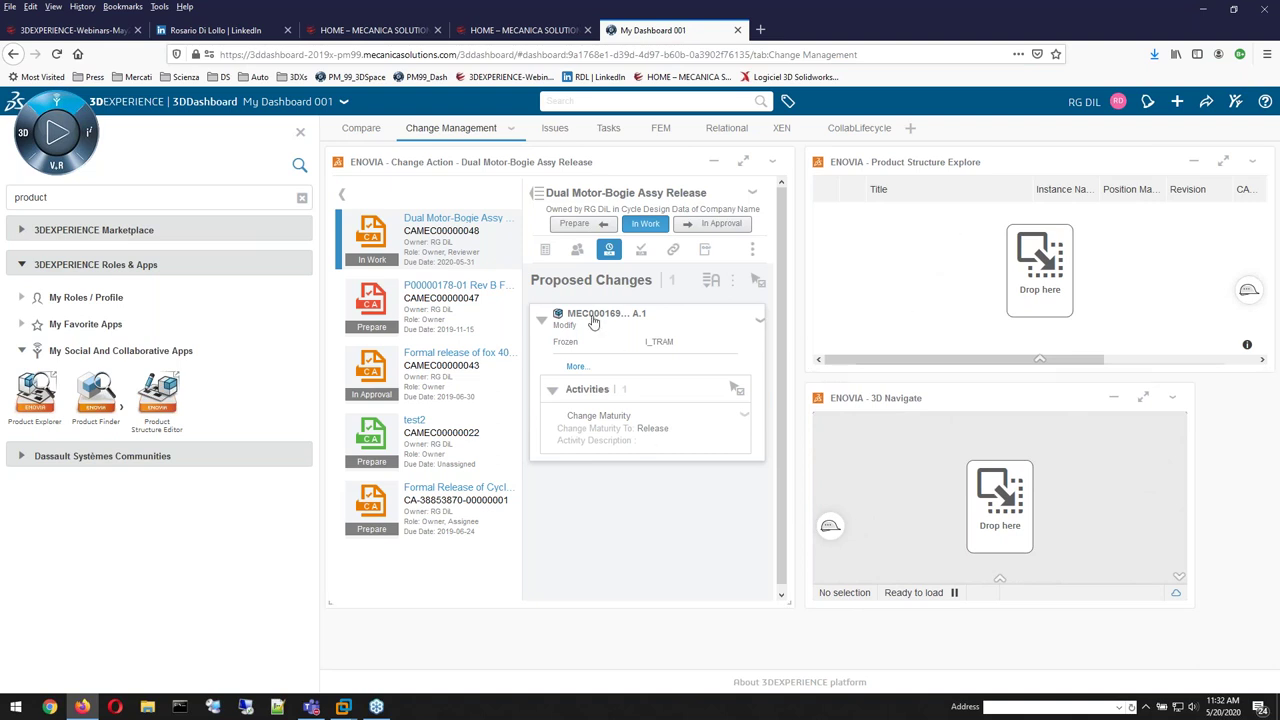
# Step: Load MEC00016920 into the structure explorer and 3D view, and expand its child parts
pyautogui.moveTo(591, 317); pyautogui.dragTo(994, 278)
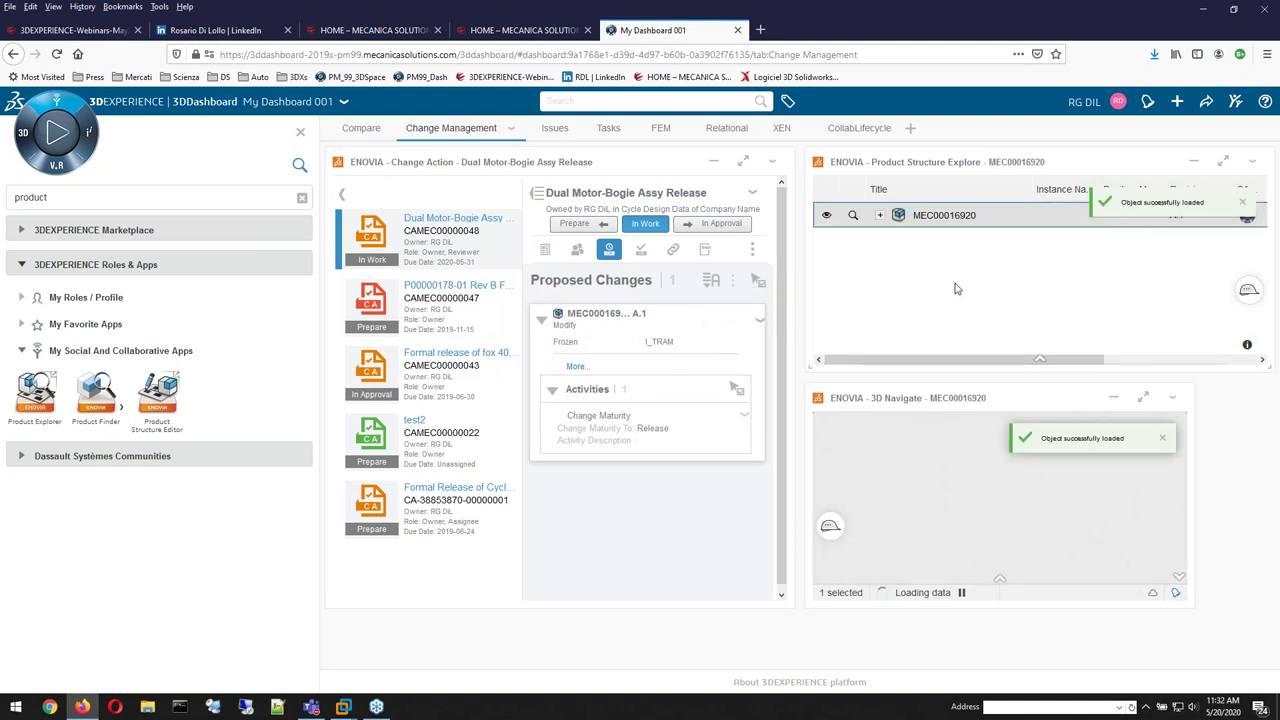
pyautogui.click(879, 218)
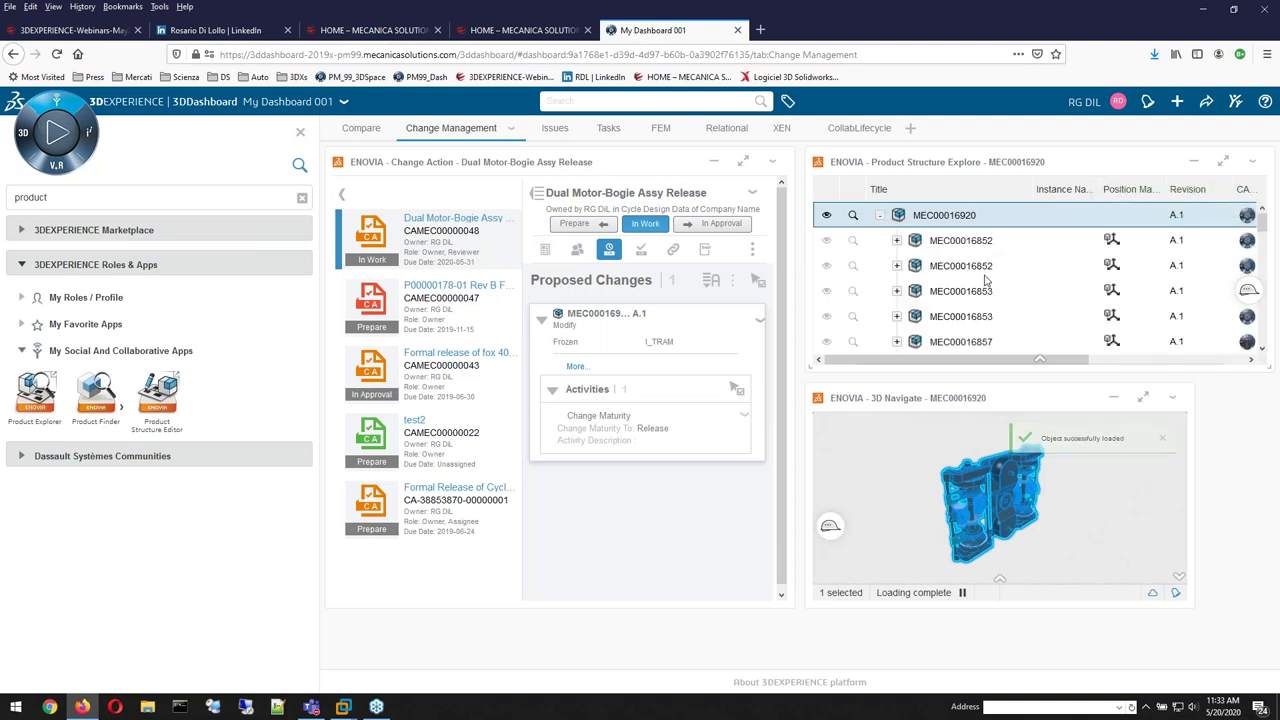
pyautogui.click(1178, 521)
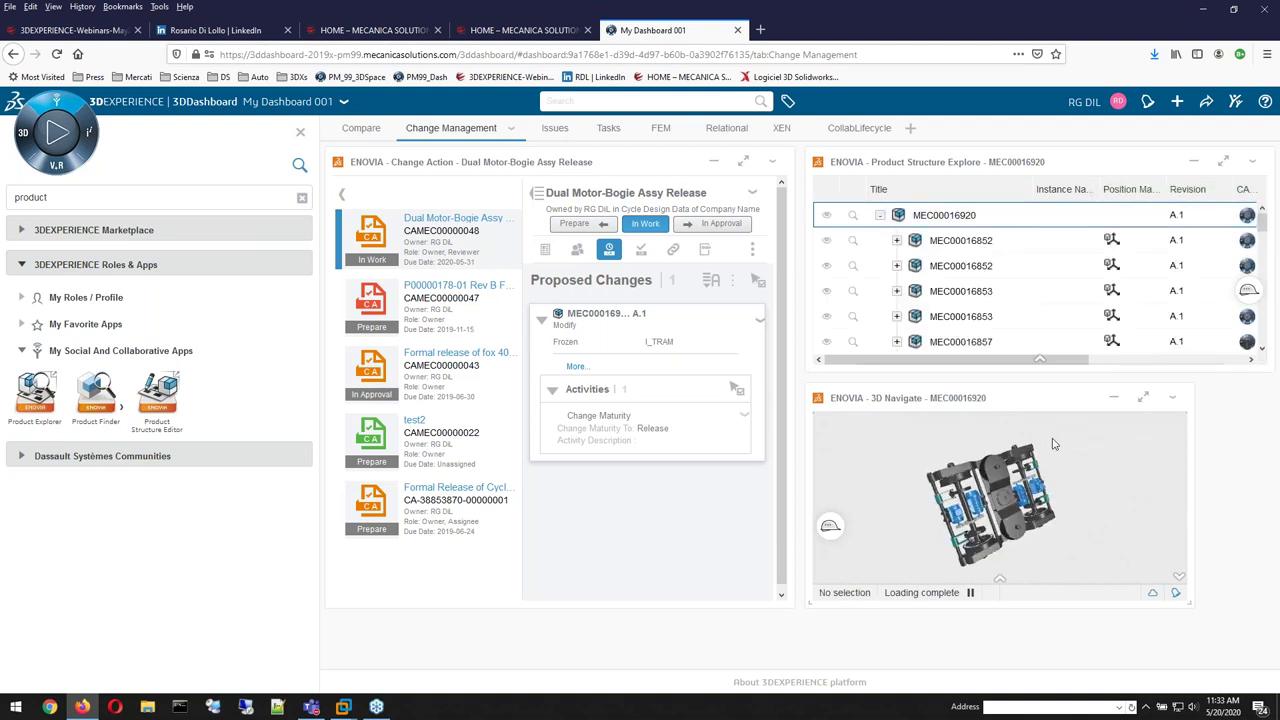
pyautogui.scroll(-2, 1030, 302)
pyautogui.scroll(-2, 1030, 302)
pyautogui.scroll(-1, 1030, 305)
pyautogui.scroll(-2, 1025, 310)
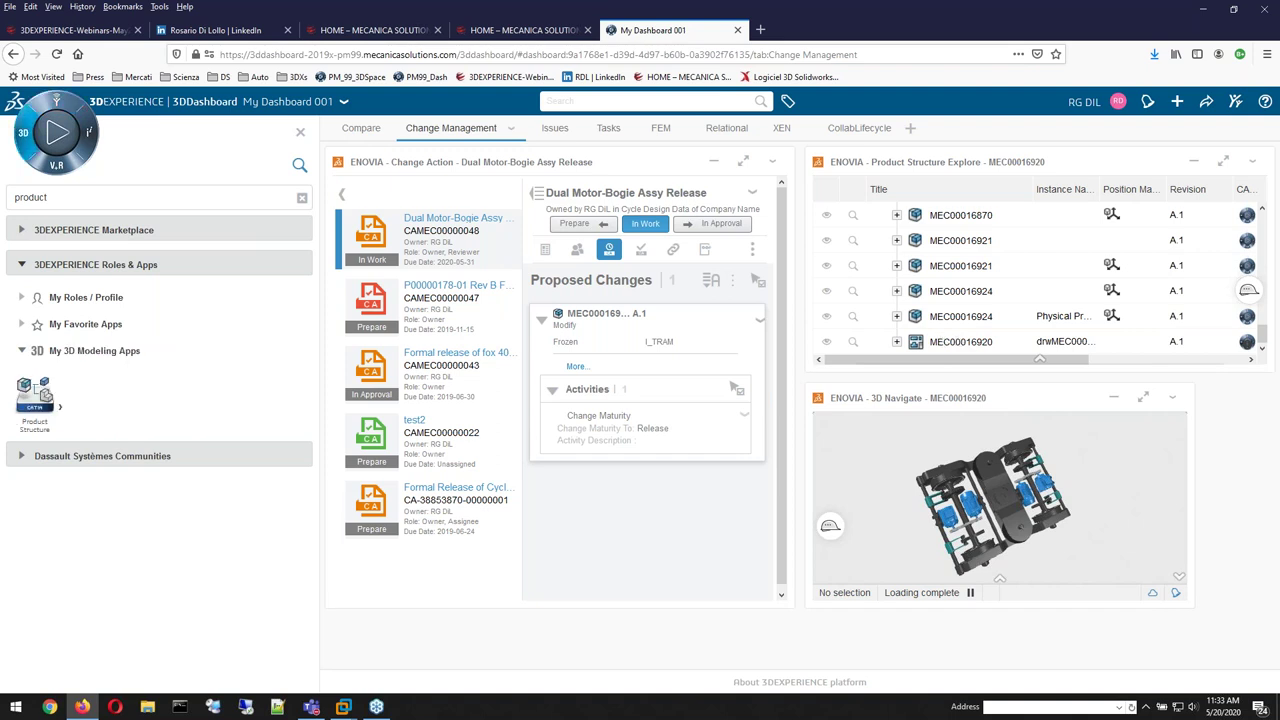
# Step: Add a 3DPlay widget above 3D Navigate and widen it
pyautogui.click(302, 197)
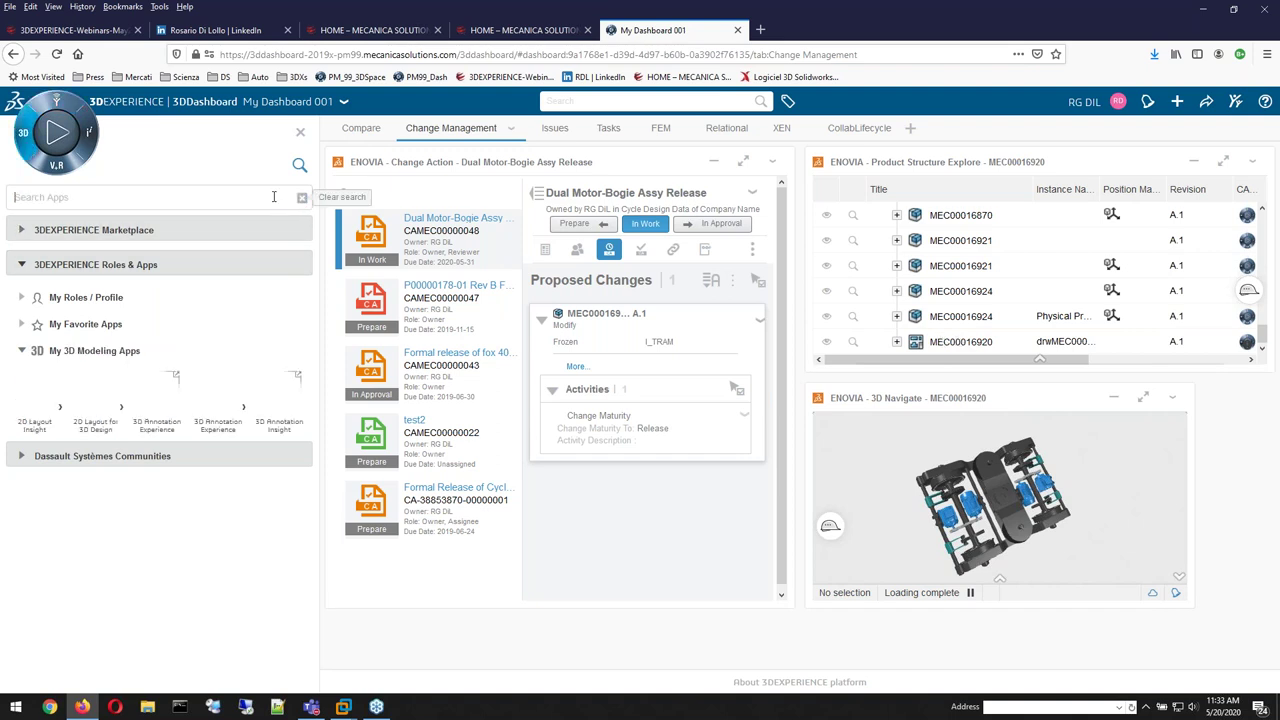
pyautogui.write('3dp')
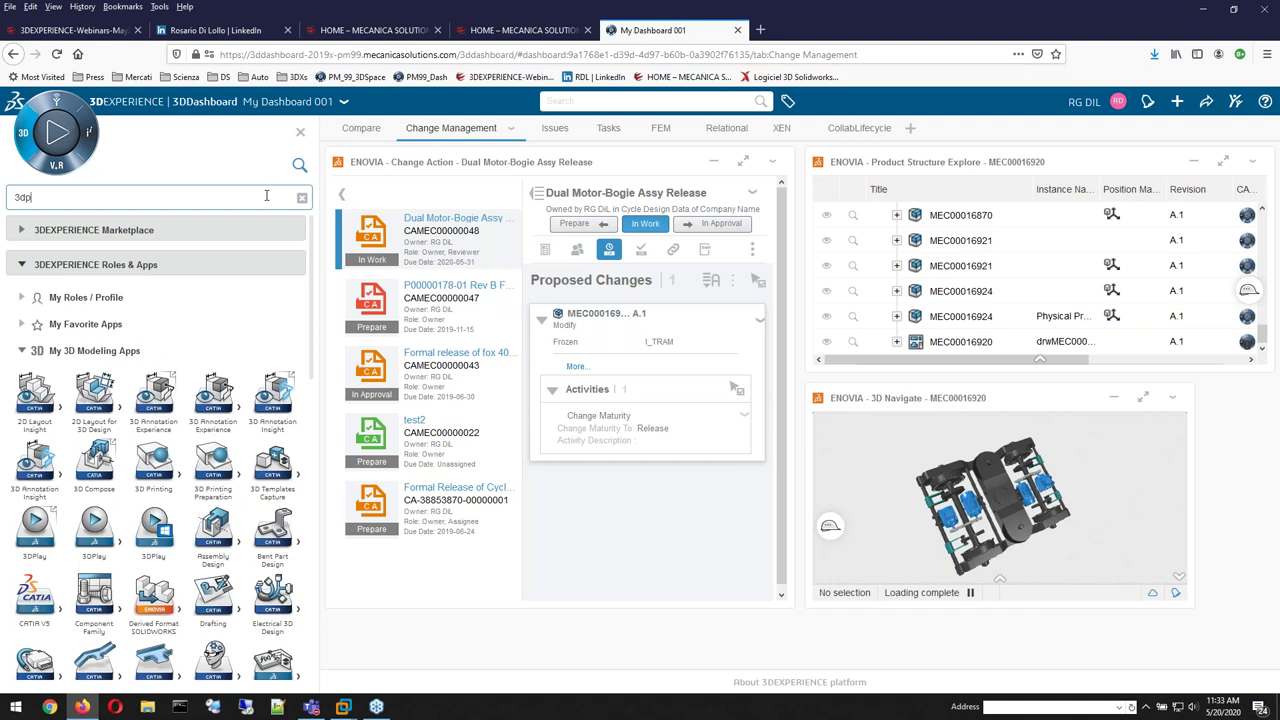
pyautogui.moveTo(155, 393); pyautogui.dragTo(1063, 615)
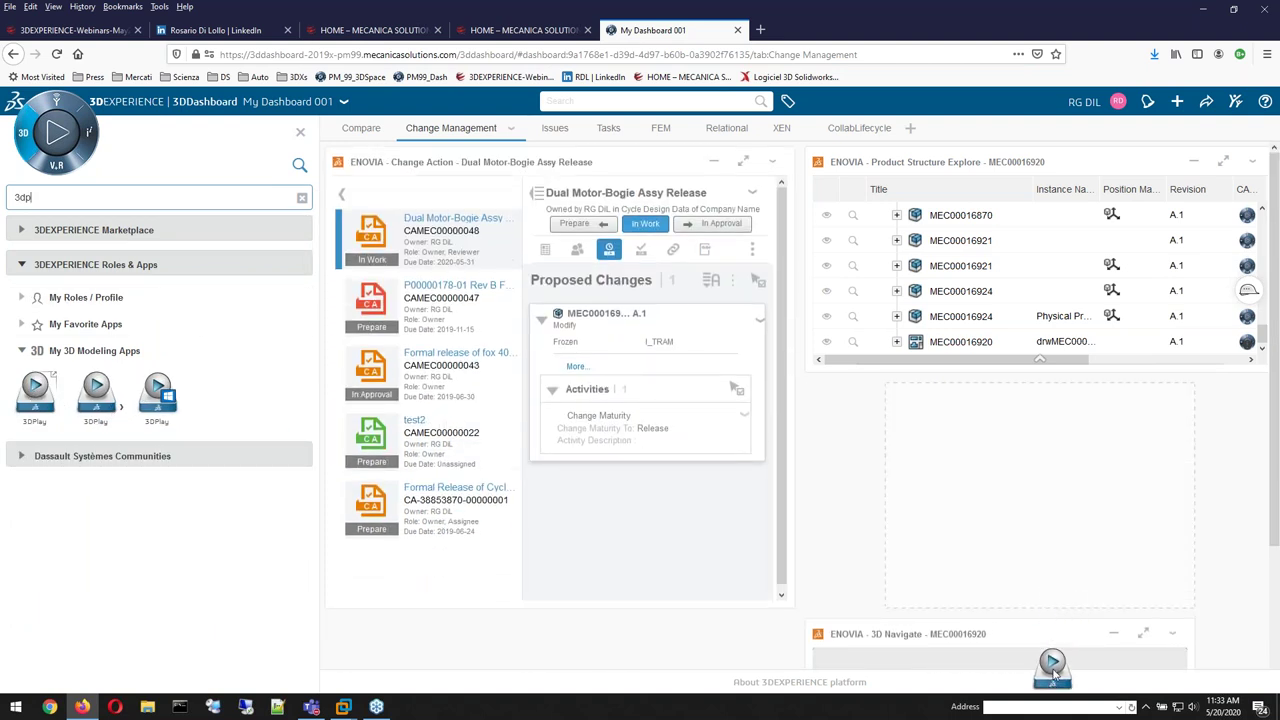
pyautogui.moveTo(1063, 615); pyautogui.dragTo(1029, 586)
pyautogui.moveTo(890, 508); pyautogui.dragTo(813, 512)
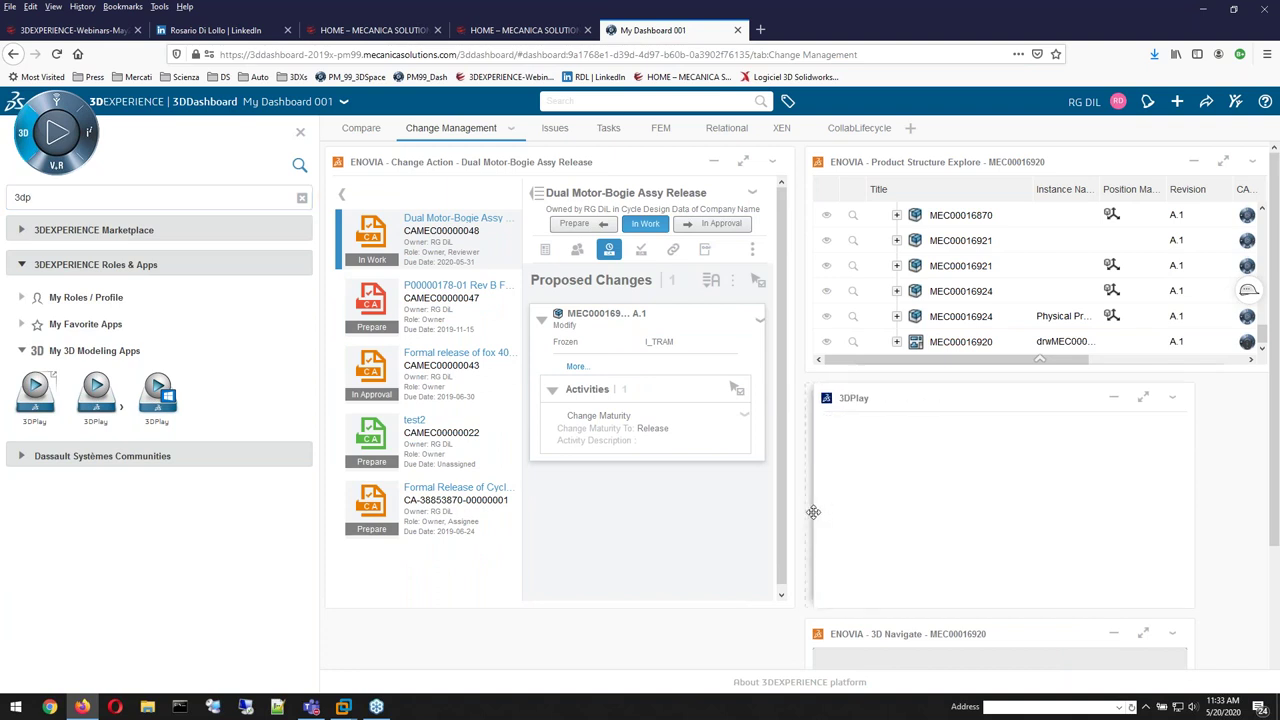
# Step: Load the MEC00016920 drawing into 3DPlay and maximize the widget
pyautogui.click(943, 345)
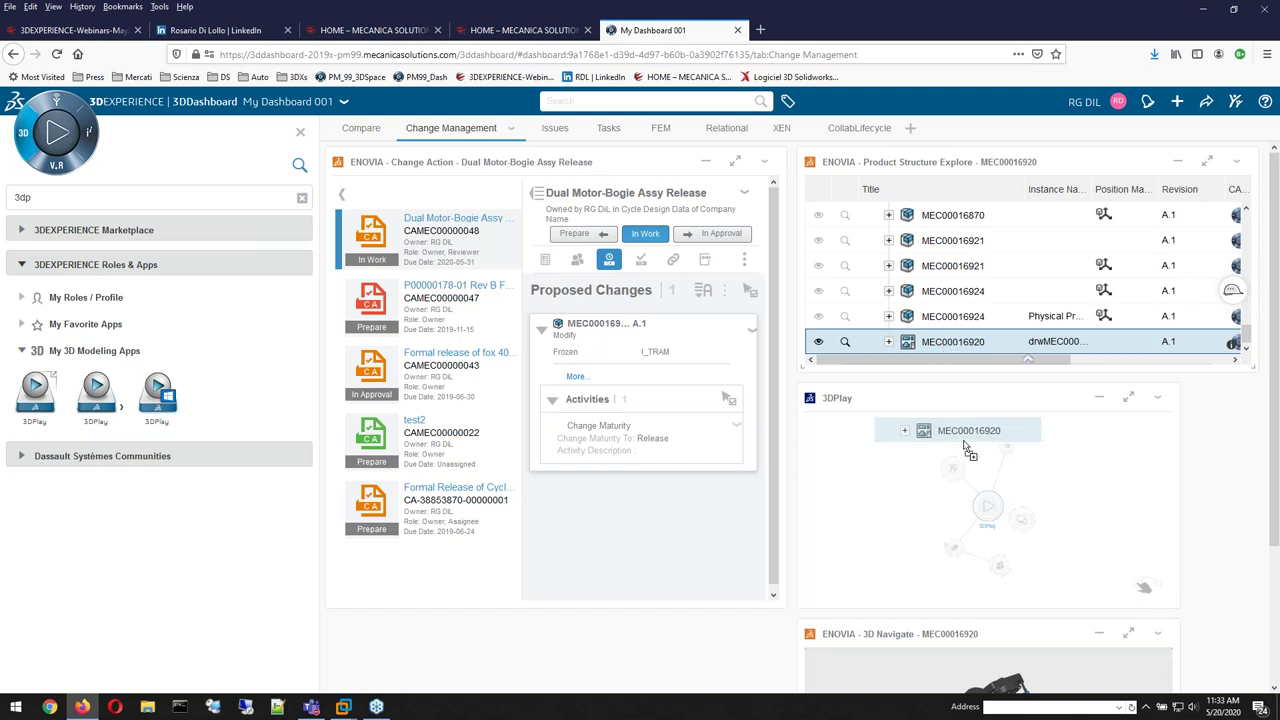
pyautogui.moveTo(948, 345); pyautogui.dragTo(890, 470)
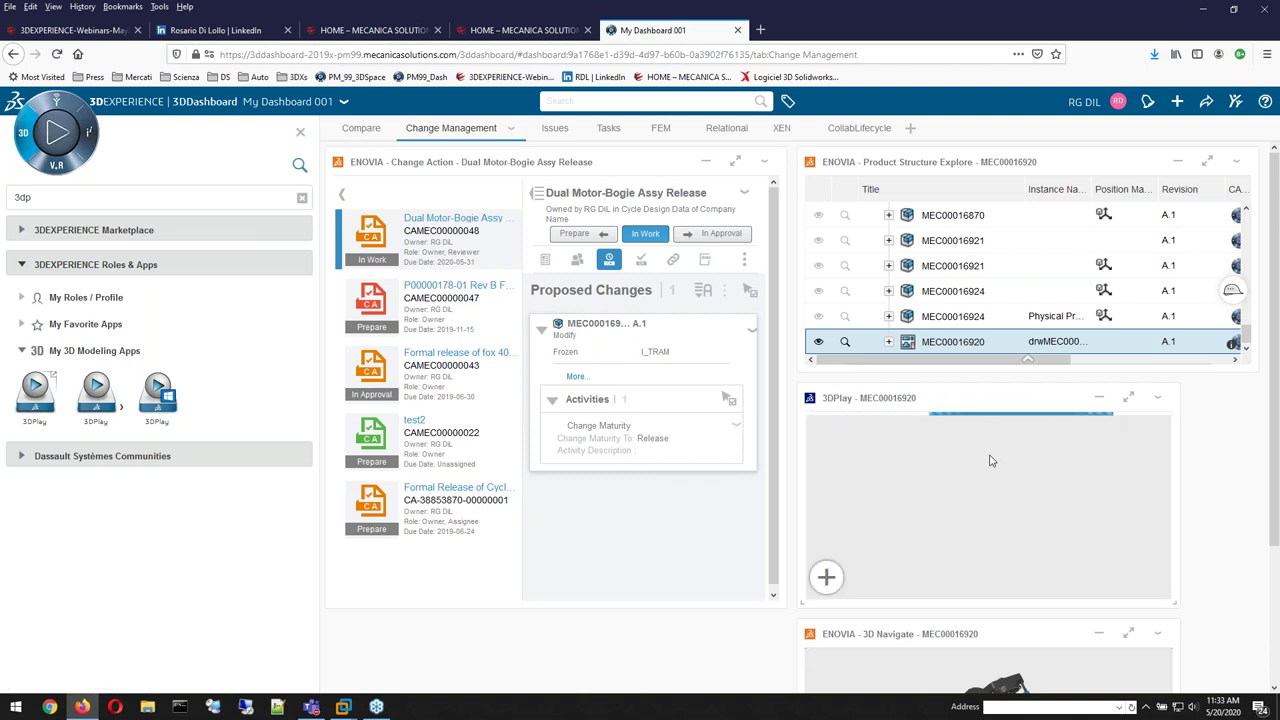
pyautogui.click(1130, 402)
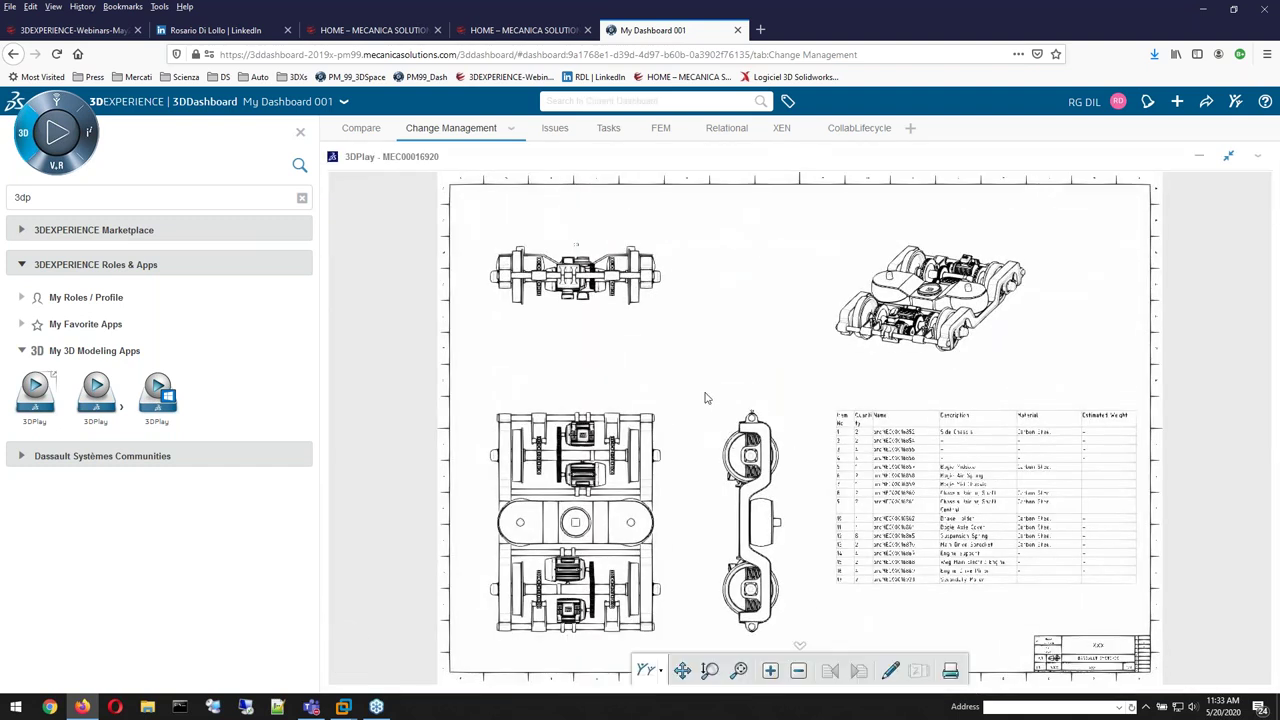
# Step: Zoom into the drawing and circle the bogie motor in red with the markup pencil
pyautogui.scroll(1, 705, 394)
pyautogui.scroll(2, 690, 360)
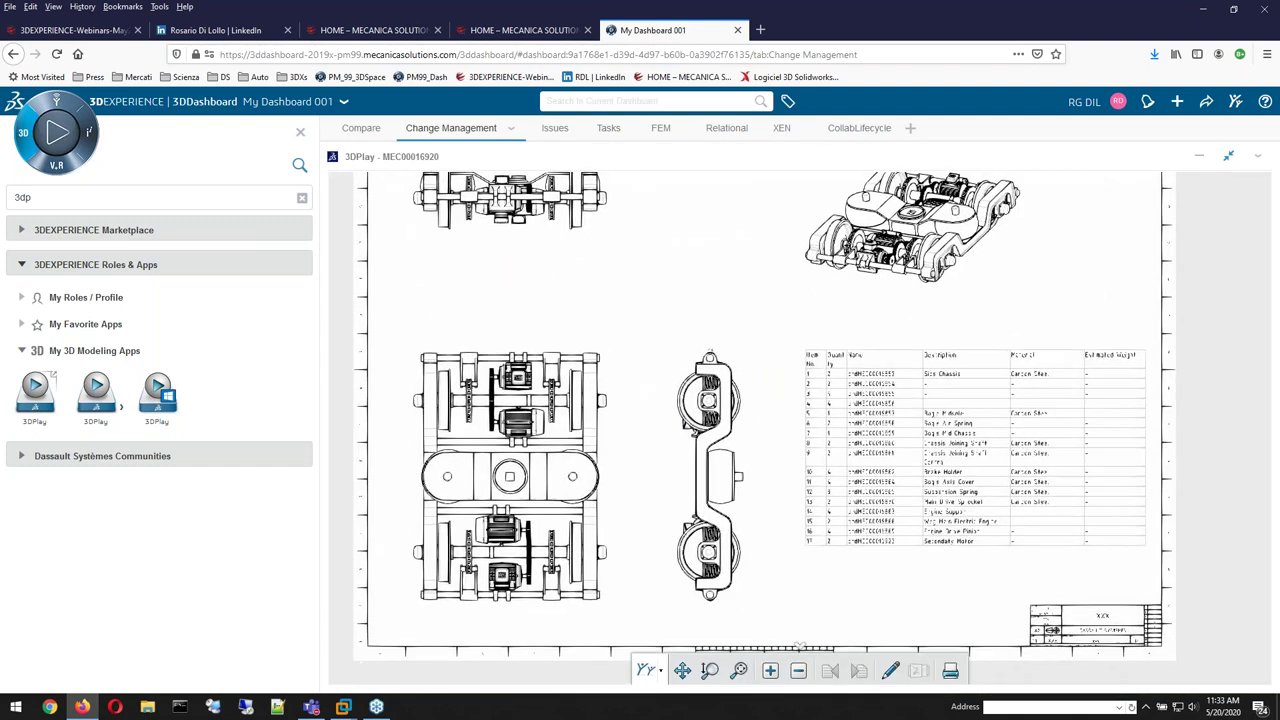
pyautogui.click(889, 671)
pyautogui.moveTo(832, 245); pyautogui.dragTo(850, 242)
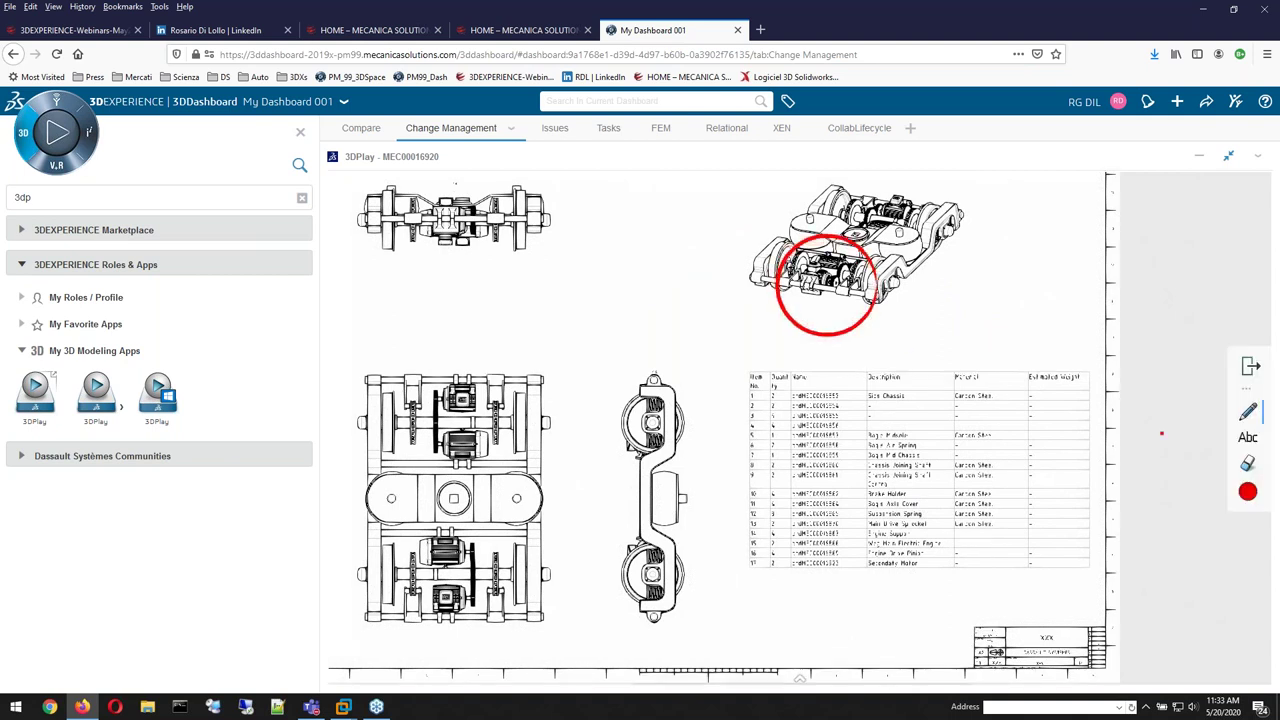
# Step: Add a 'Motor OK/KO' text note, exit markup, check sharing options, and restore the widget
pyautogui.click(797, 357)
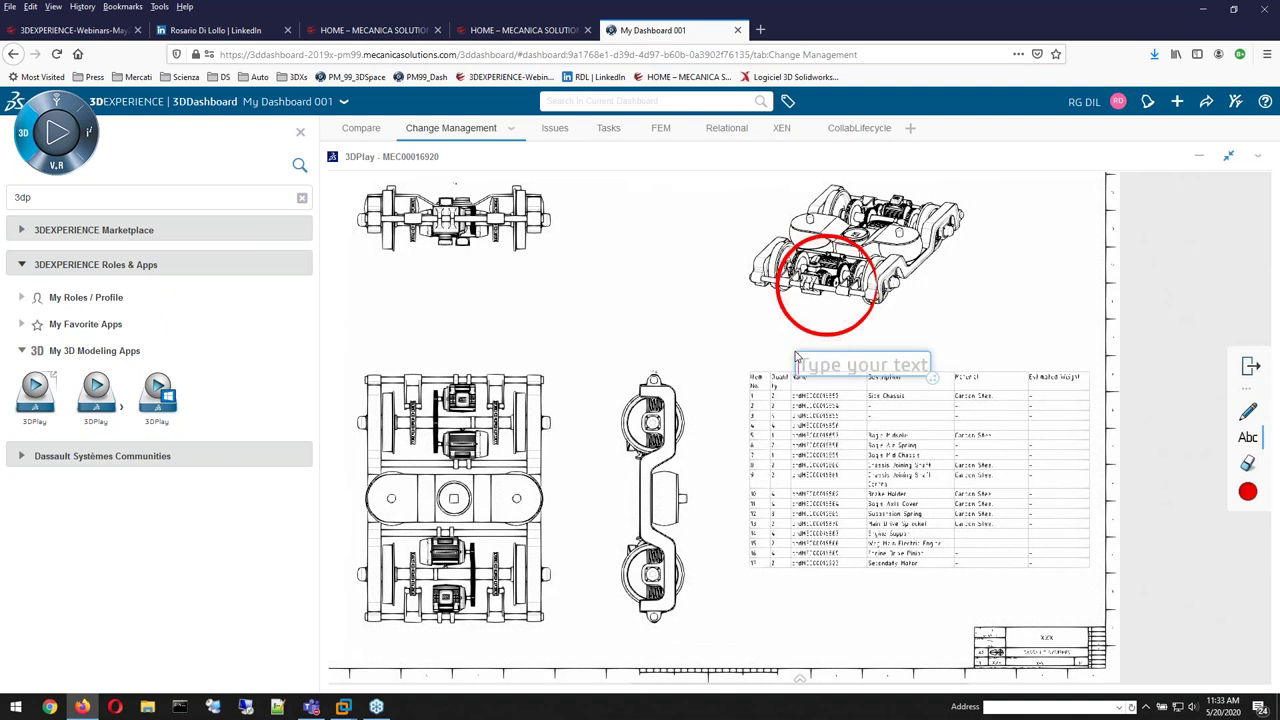
pyautogui.write('Motor OK/KO')
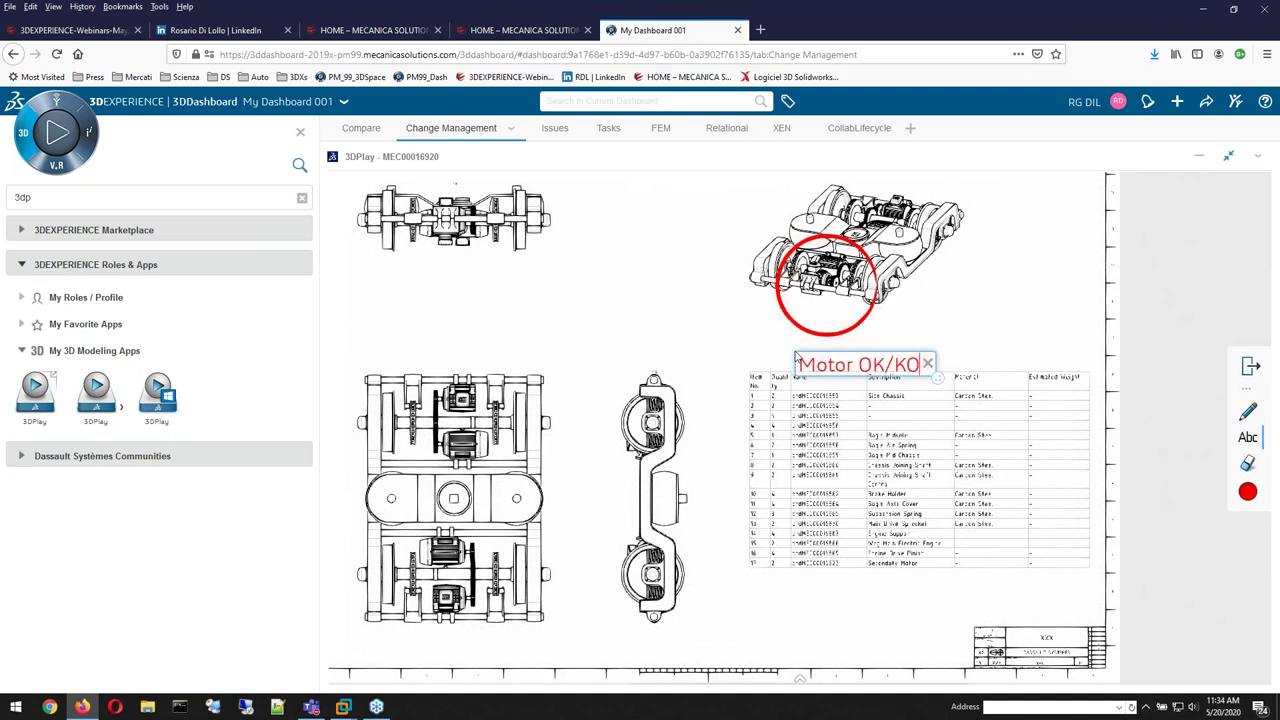
pyautogui.click(640, 294)
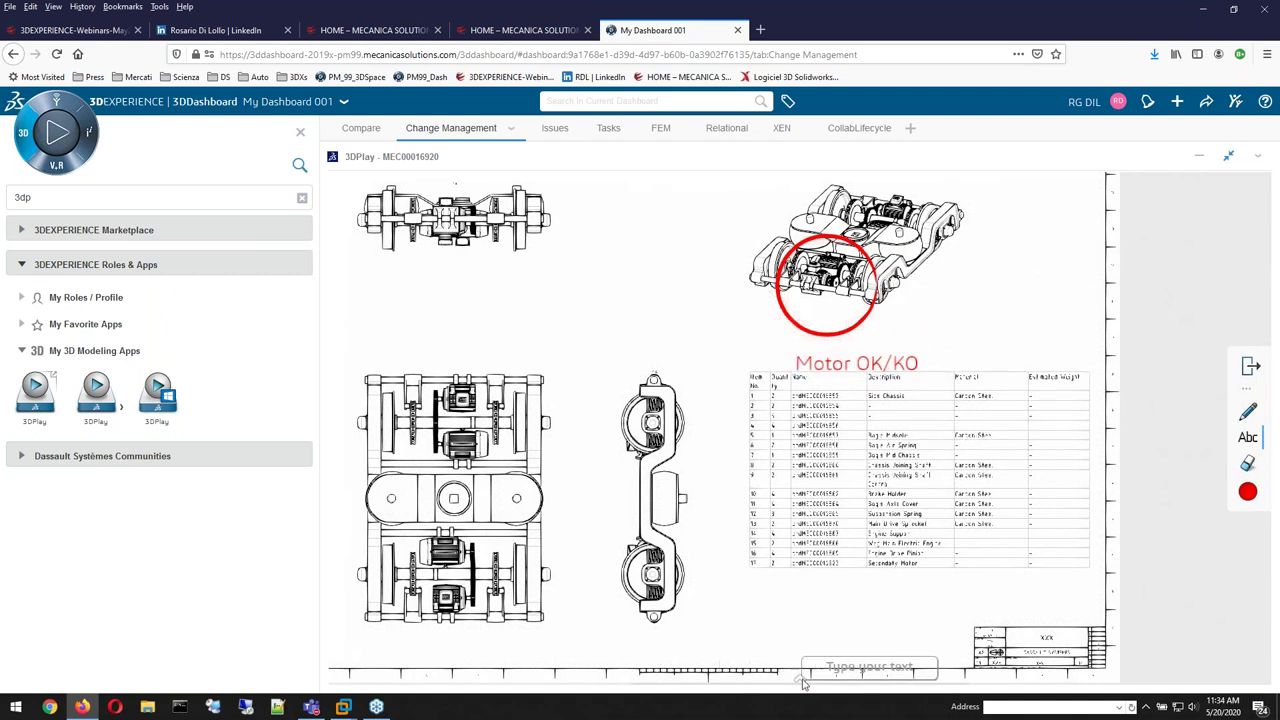
pyautogui.press('Escape')
pyautogui.click(661, 671)
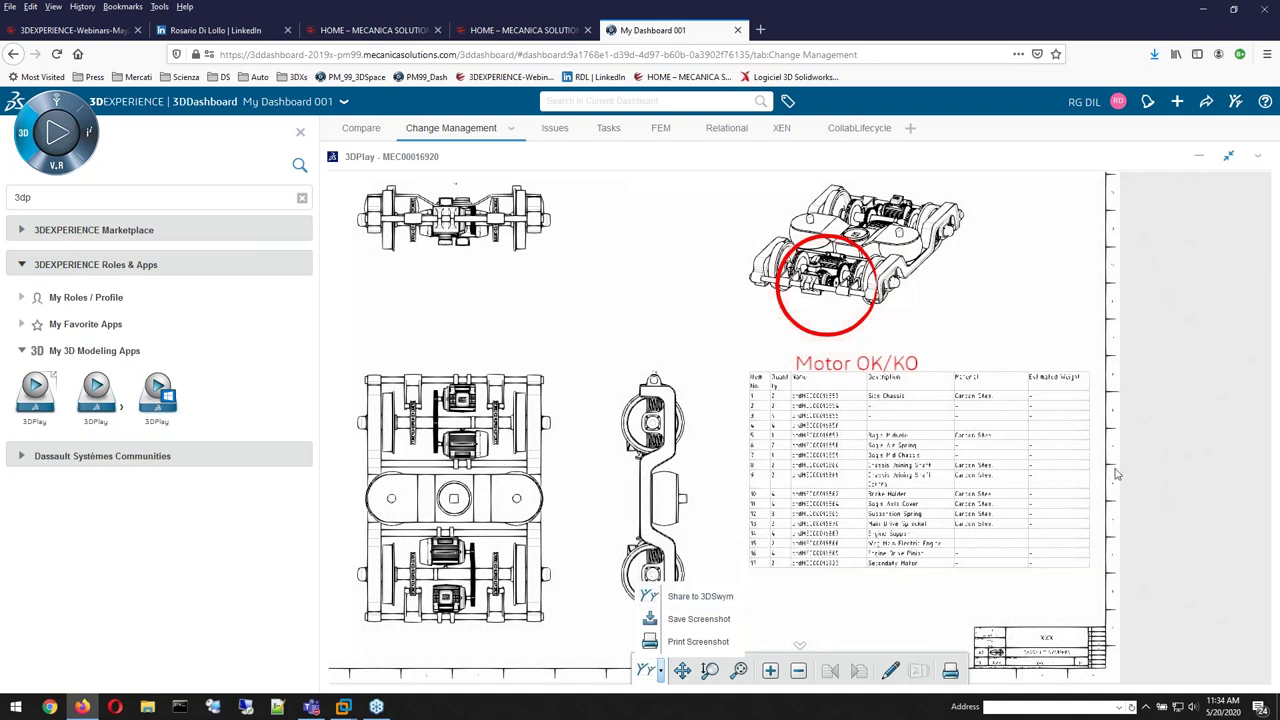
pyautogui.click(1228, 163)
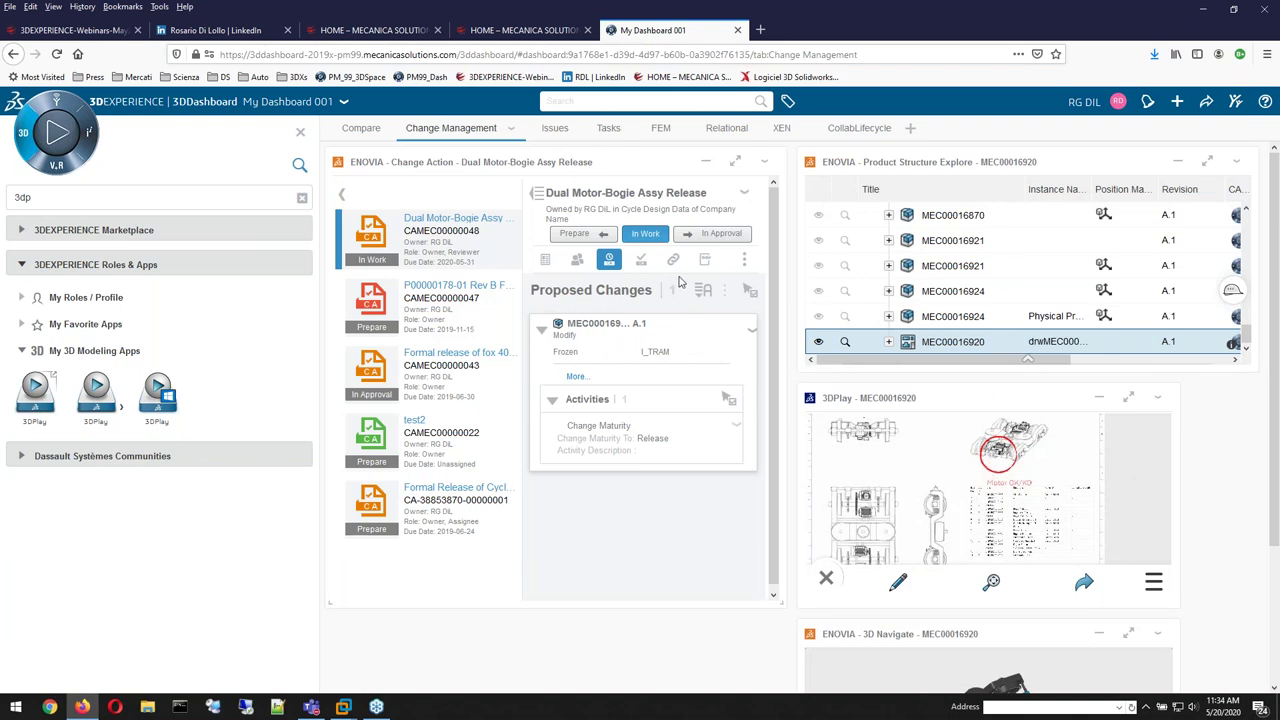
# Step: Show the change action's Referentials, close the apps panel, and switch to the Compare tab
pyautogui.click(674, 262)
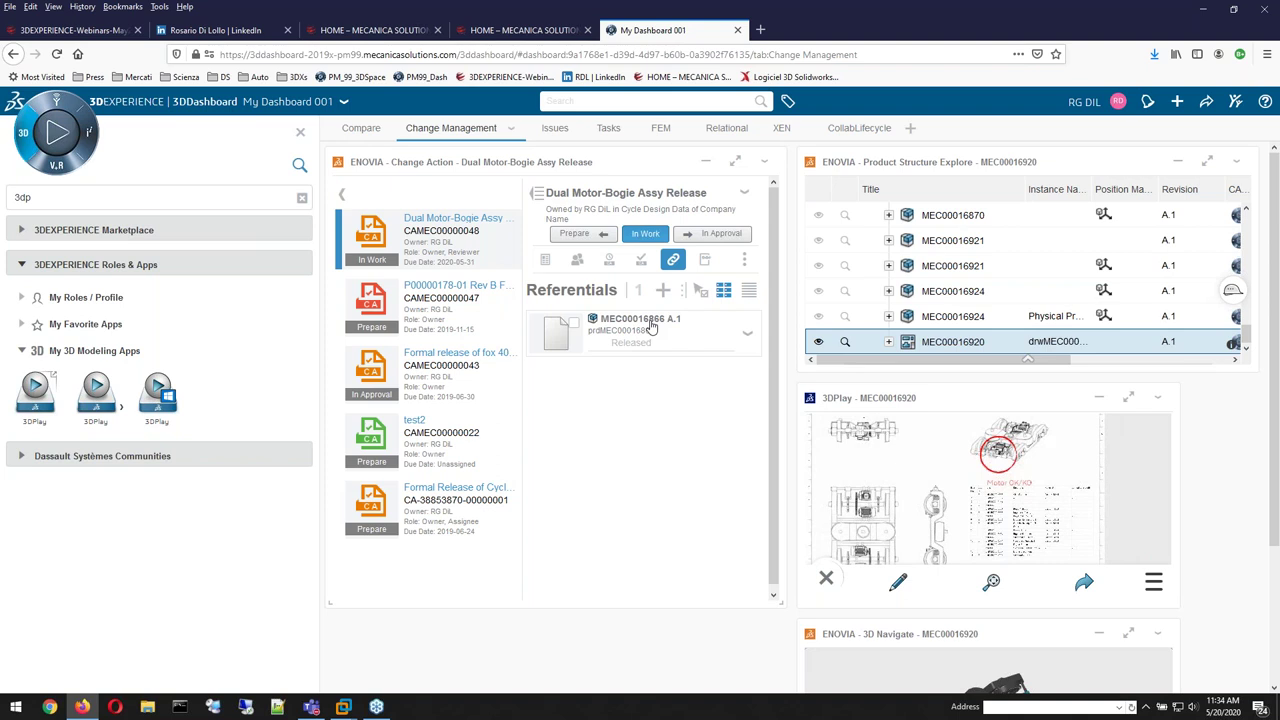
pyautogui.click(300, 131)
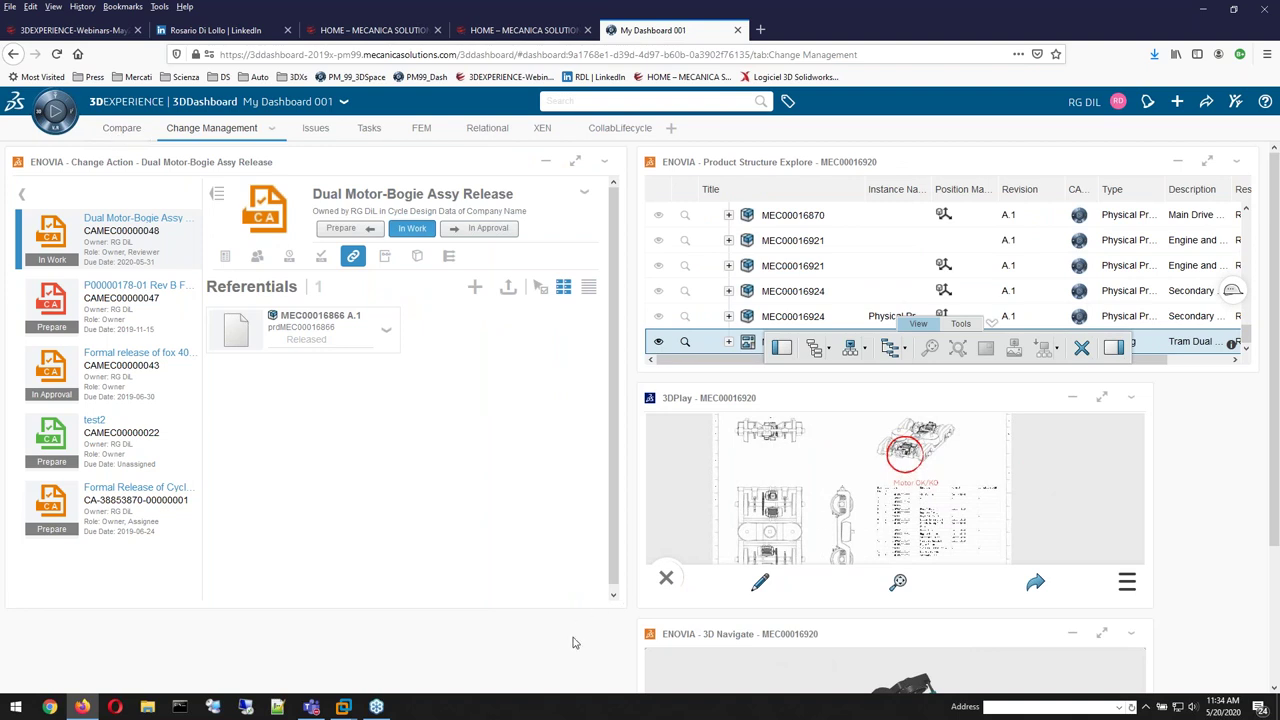
pyautogui.click(113, 131)
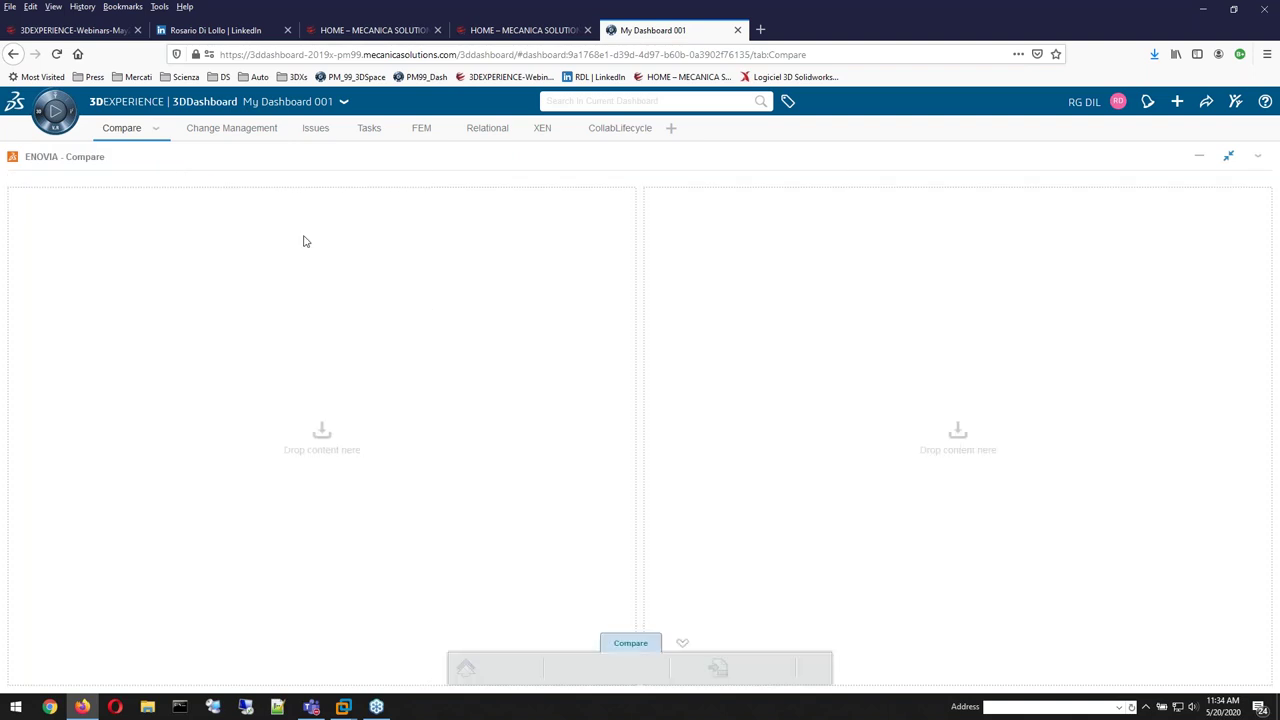
# Step: Search 16920 and drop the MEC00016920 physical product into the Compare widget
pyautogui.click(1229, 157)
pyautogui.click(572, 102)
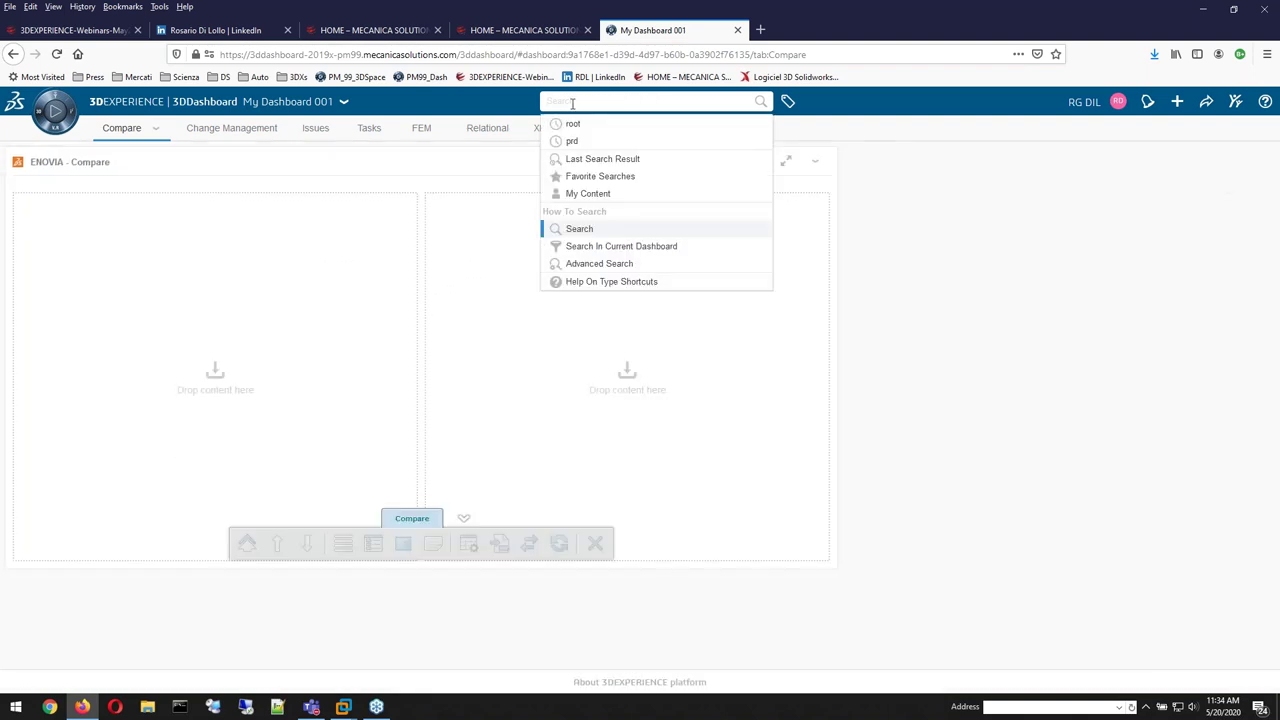
pyautogui.write('19')
pyautogui.press('BackSpace')
pyautogui.press('BackSpace')
pyautogui.write('16920')
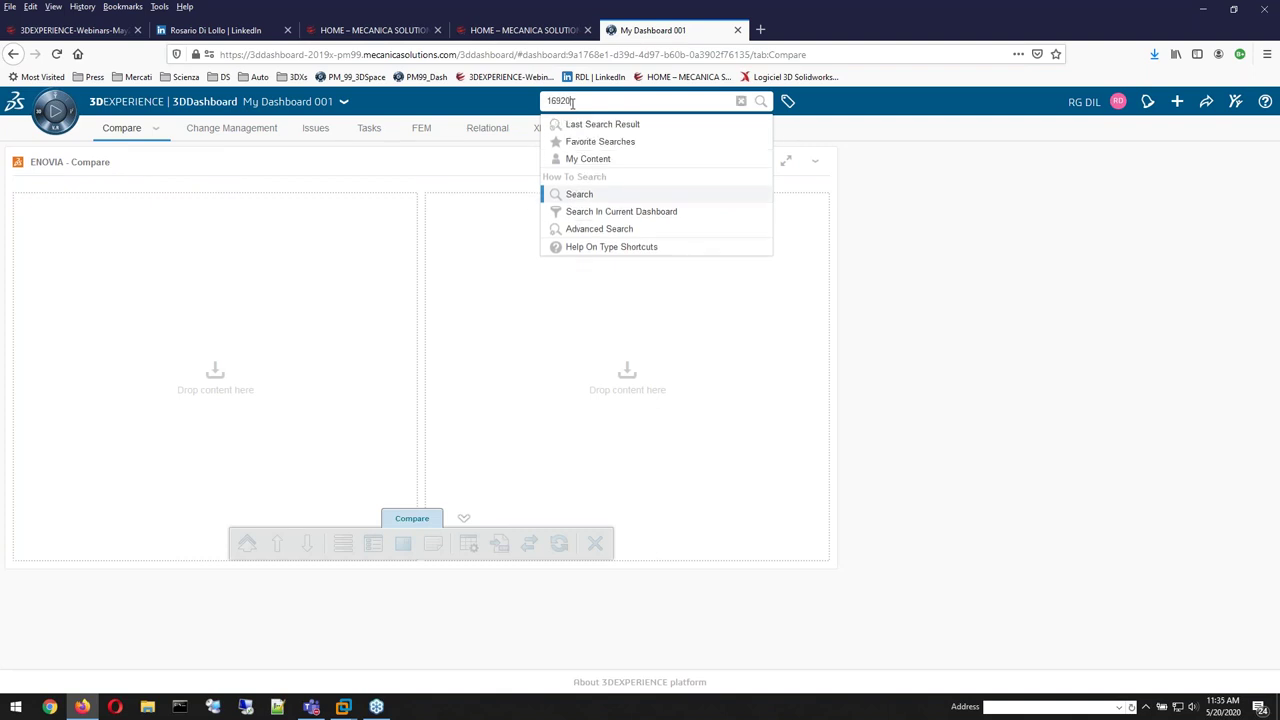
pyautogui.press('Return')
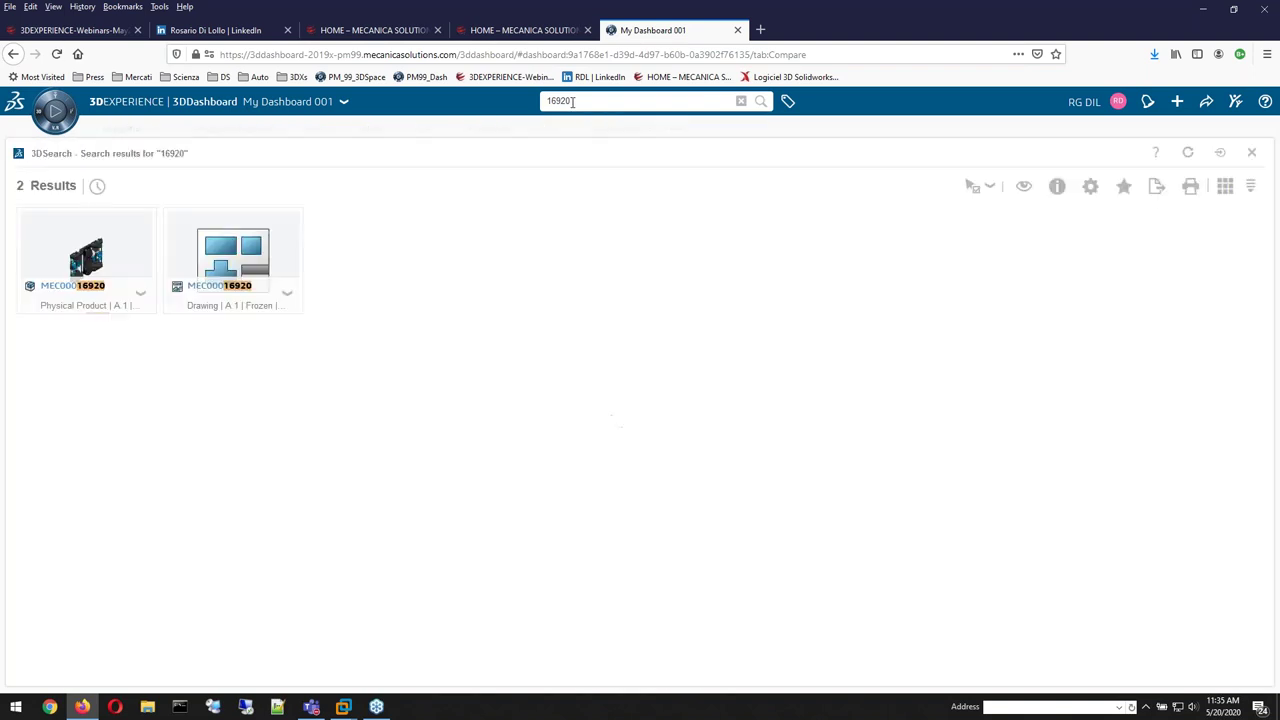
pyautogui.moveTo(86, 268); pyautogui.dragTo(222, 370)
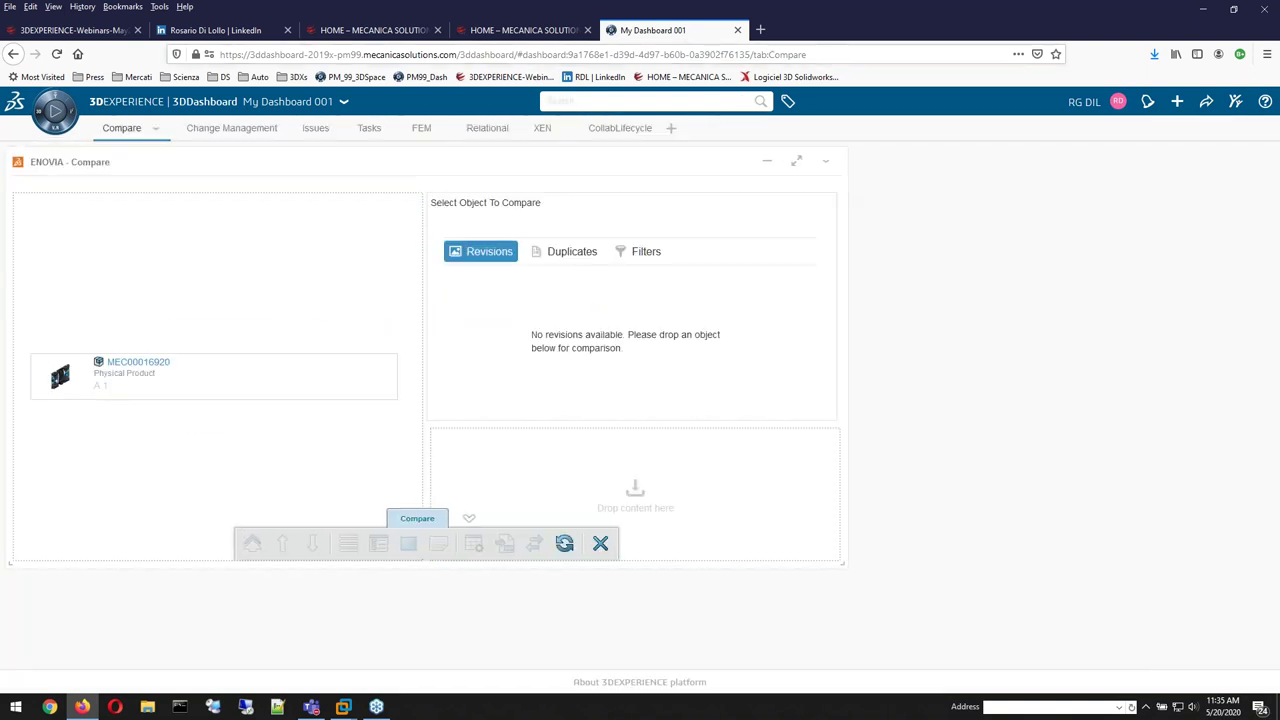
# Step: Search 16866 and add the MEC00016866 physical product as the comparison target
pyautogui.click(654, 101)
pyautogui.write('16866')
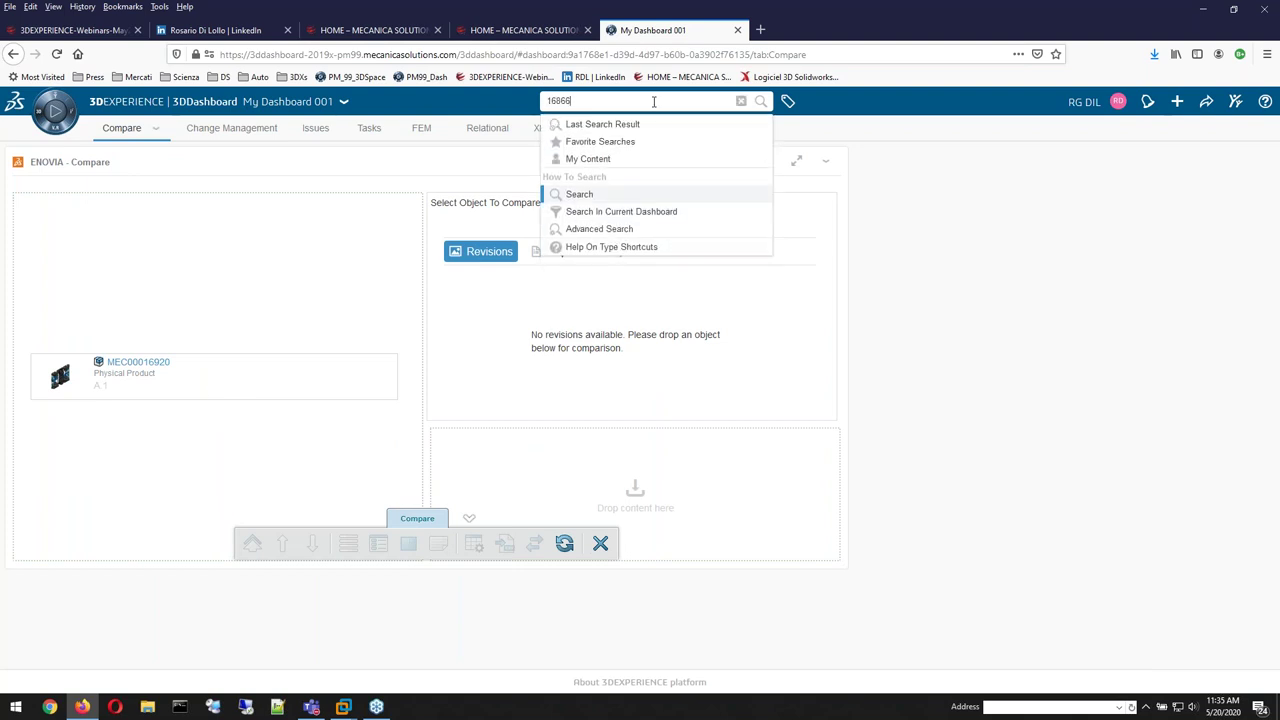
pyautogui.click(760, 101)
pyautogui.moveTo(469, 266)
pyautogui.mouseDown()
pyautogui.moveTo(634, 441)
pyautogui.moveTo(636, 486)
pyautogui.mouseUp()
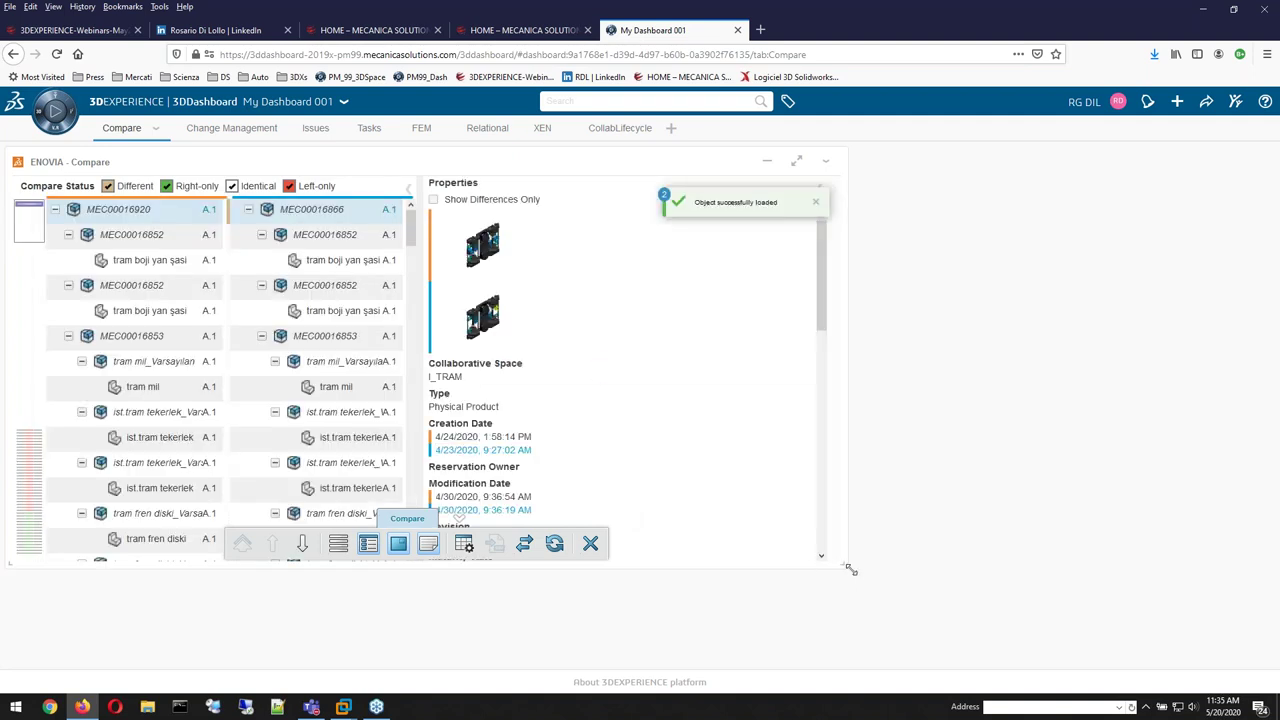
# Step: Maximize the comparison and orbit and zoom the bogie in the 3D view
pyautogui.click(796, 161)
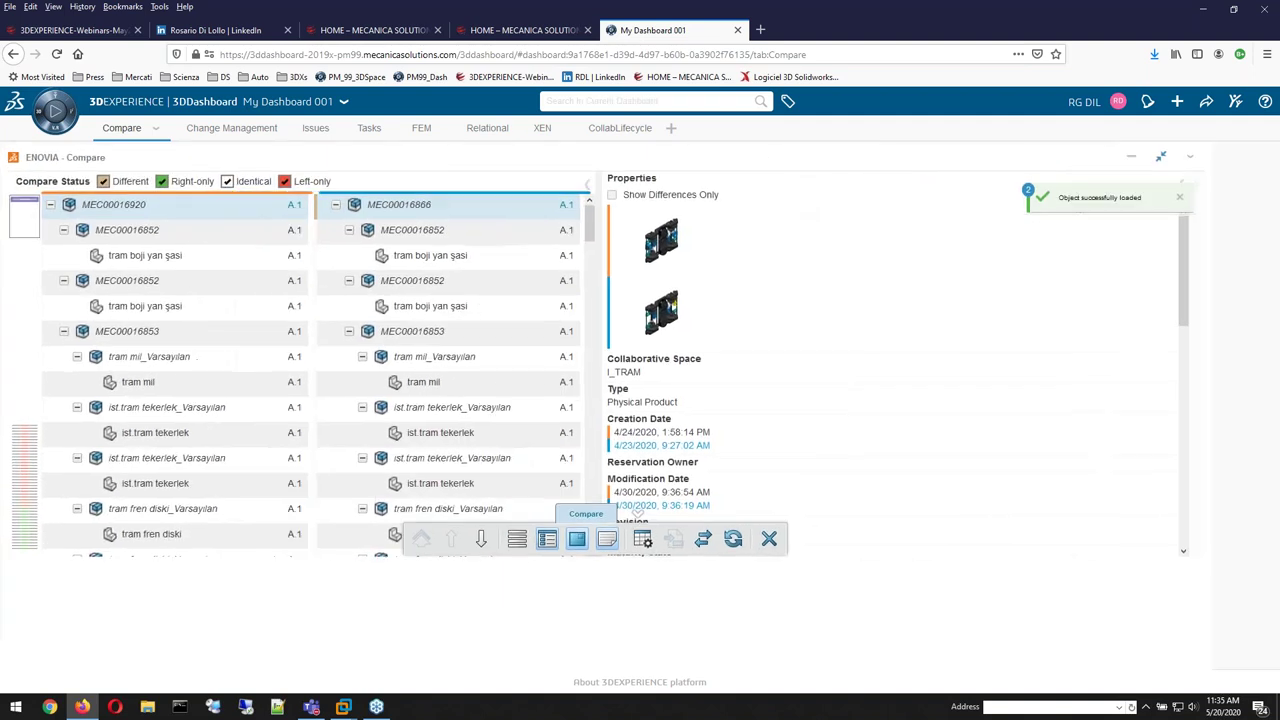
pyautogui.moveTo(983, 383)
pyautogui.mouseDown()
pyautogui.moveTo(1065, 317)
pyautogui.moveTo(980, 277)
pyautogui.mouseUp()
pyautogui.scroll(3, 980, 277)
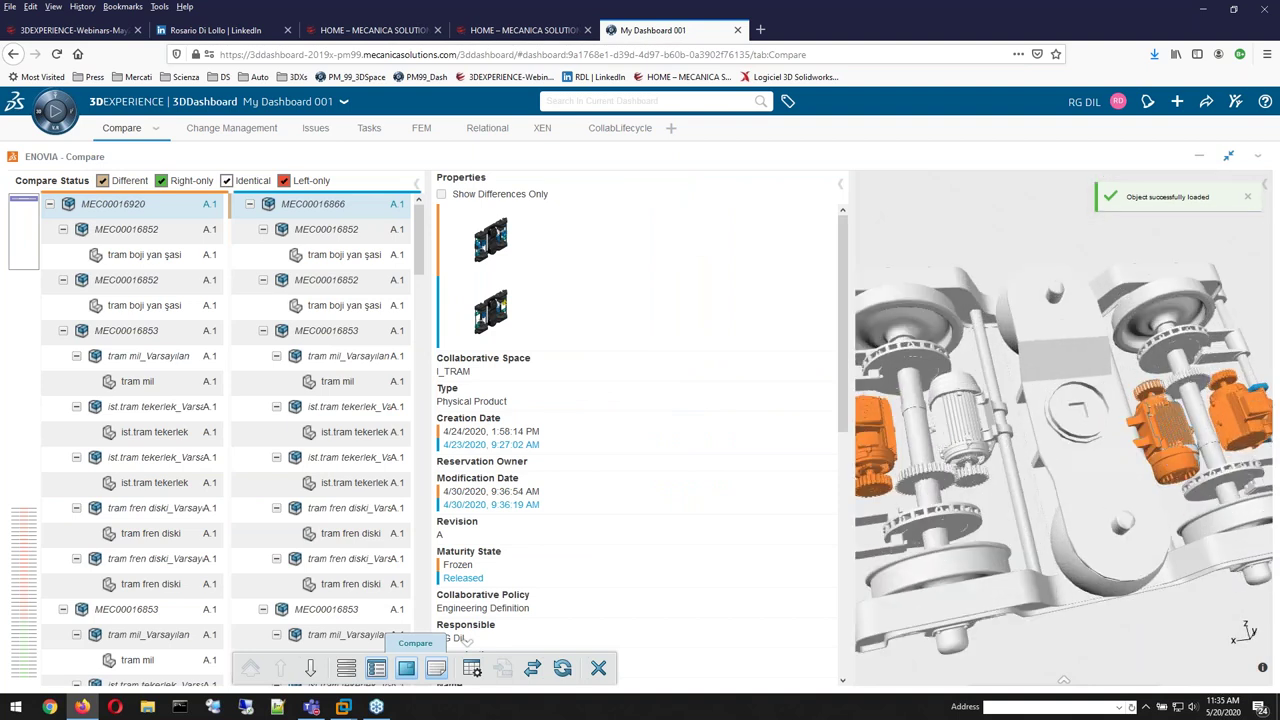
pyautogui.moveTo(1000, 350); pyautogui.dragTo(1091, 507)
pyautogui.moveTo(1189, 589); pyautogui.dragTo(1147, 557)
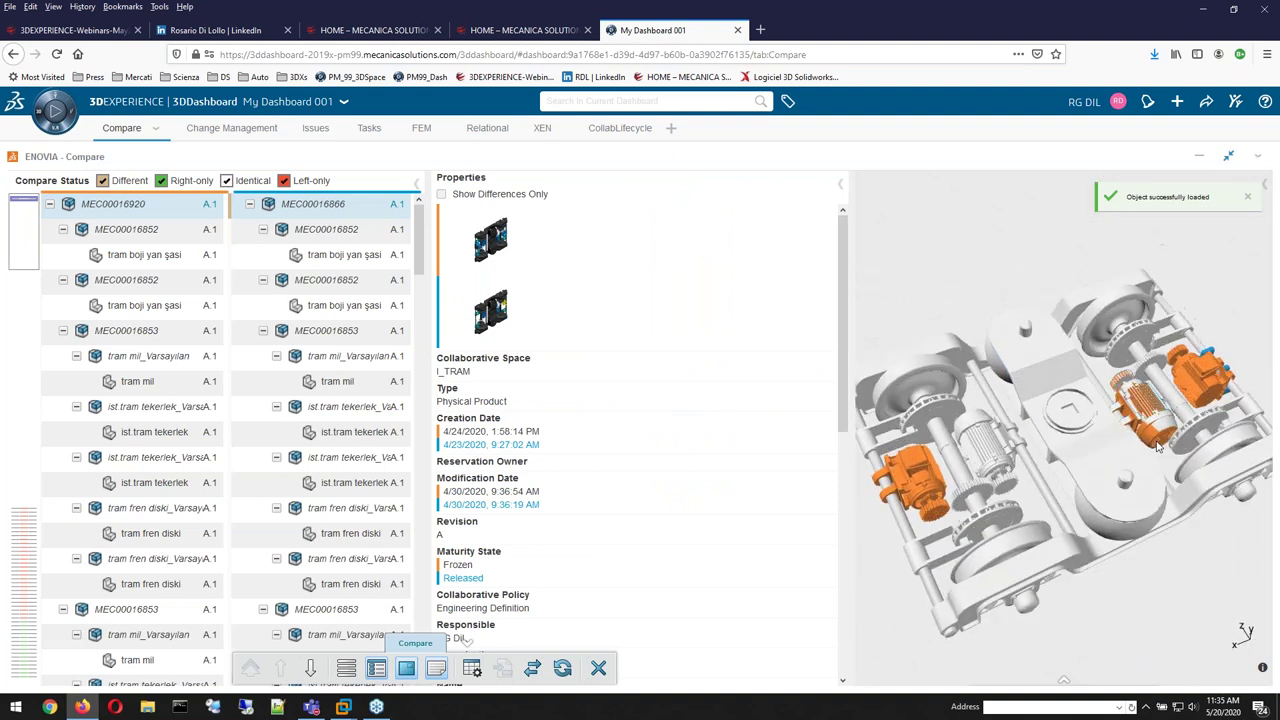
pyautogui.moveTo(1140, 400); pyautogui.dragTo(1158, 528)
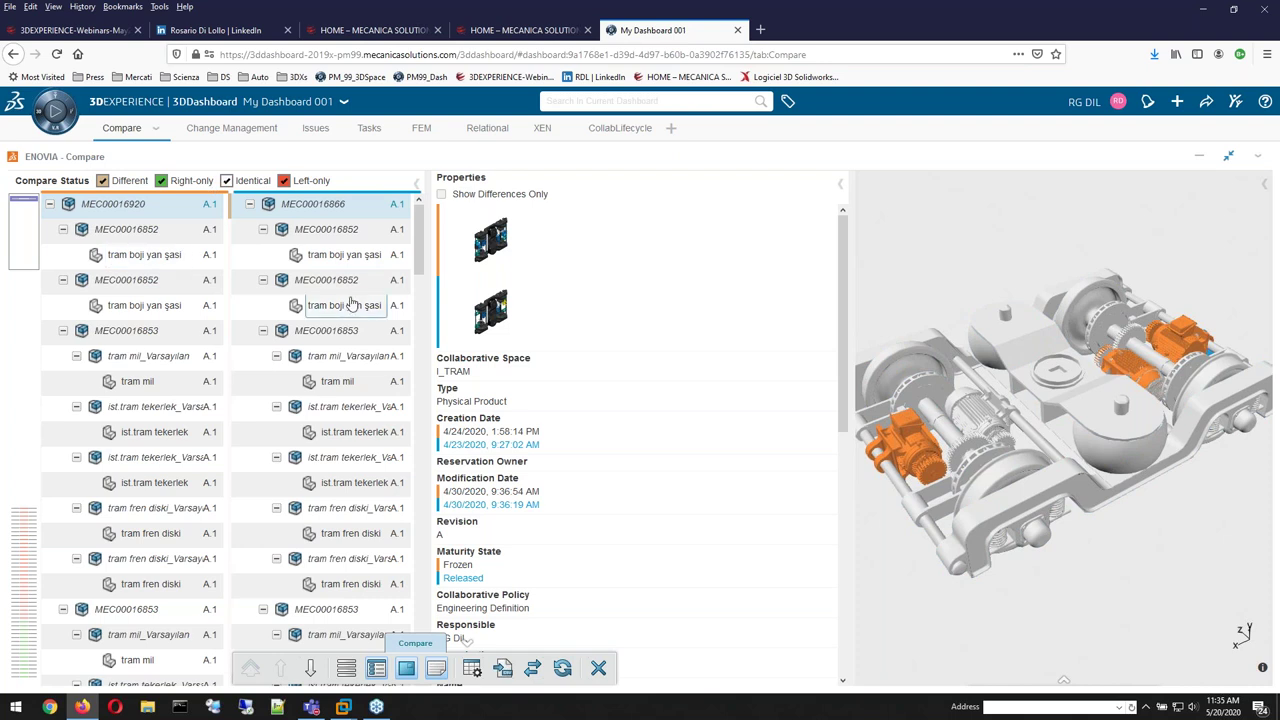
# Step: Inspect the left-only MEC00016921 motor and the right-only MEC00016863 part in the trees
pyautogui.scroll(-2, 78, 270)
pyautogui.scroll(-3, 80, 275)
pyautogui.scroll(-3, 84, 285)
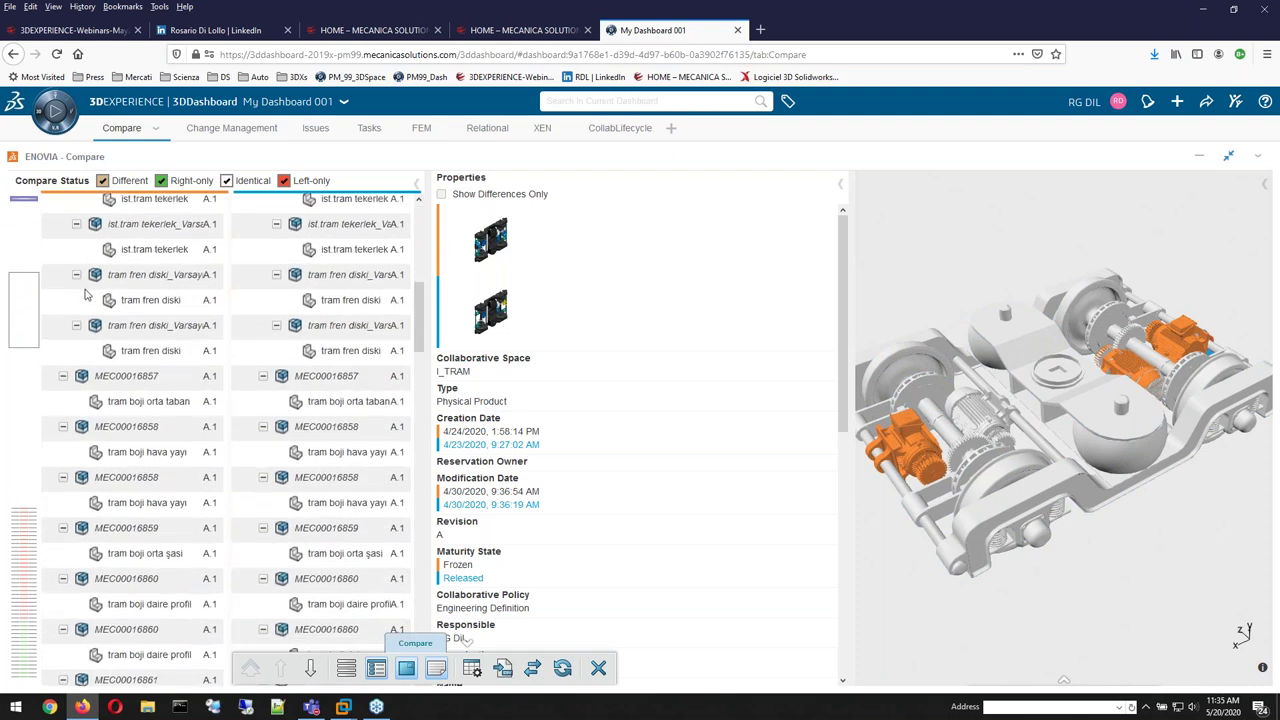
pyautogui.scroll(-2, 86, 290)
pyautogui.scroll(-2, 60, 387)
pyautogui.scroll(-2, 58, 386)
pyautogui.scroll(-2, 58, 386)
pyautogui.scroll(-1, 58, 386)
pyautogui.click(104, 356)
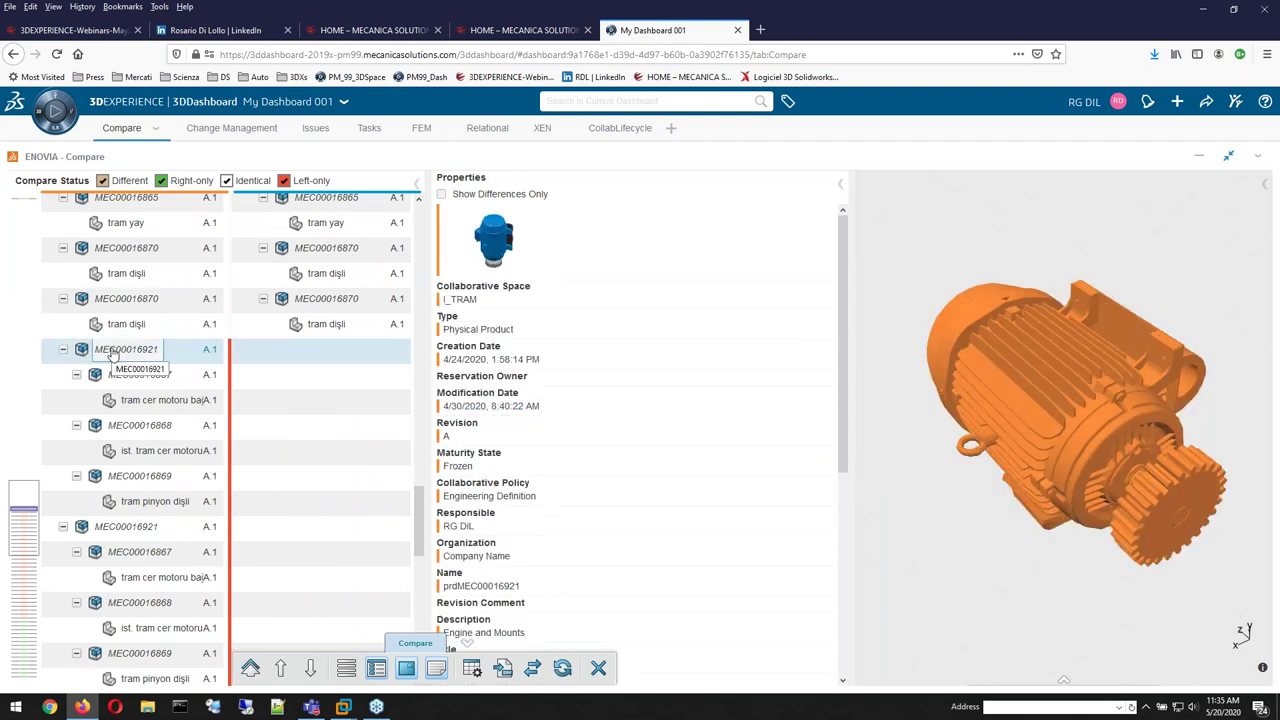
pyautogui.scroll(-3, 112, 355)
pyautogui.scroll(-3, 112, 355)
pyautogui.scroll(-3, 112, 355)
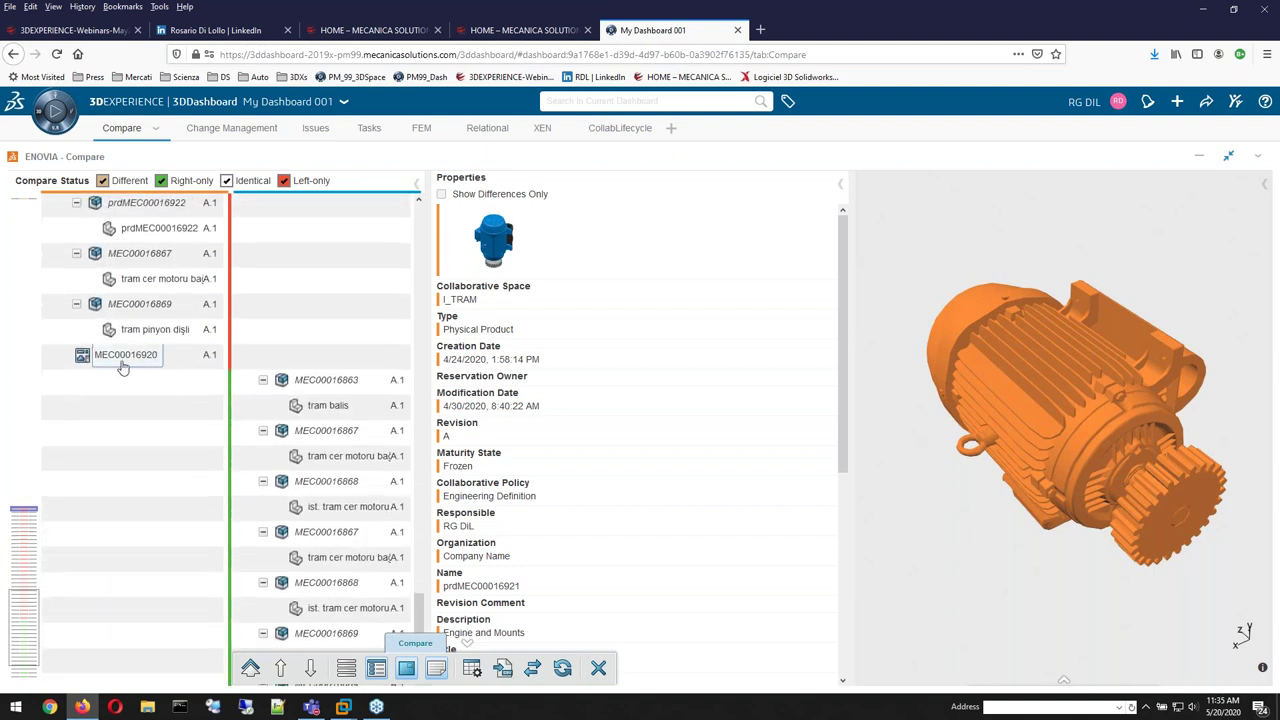
pyautogui.click(318, 380)
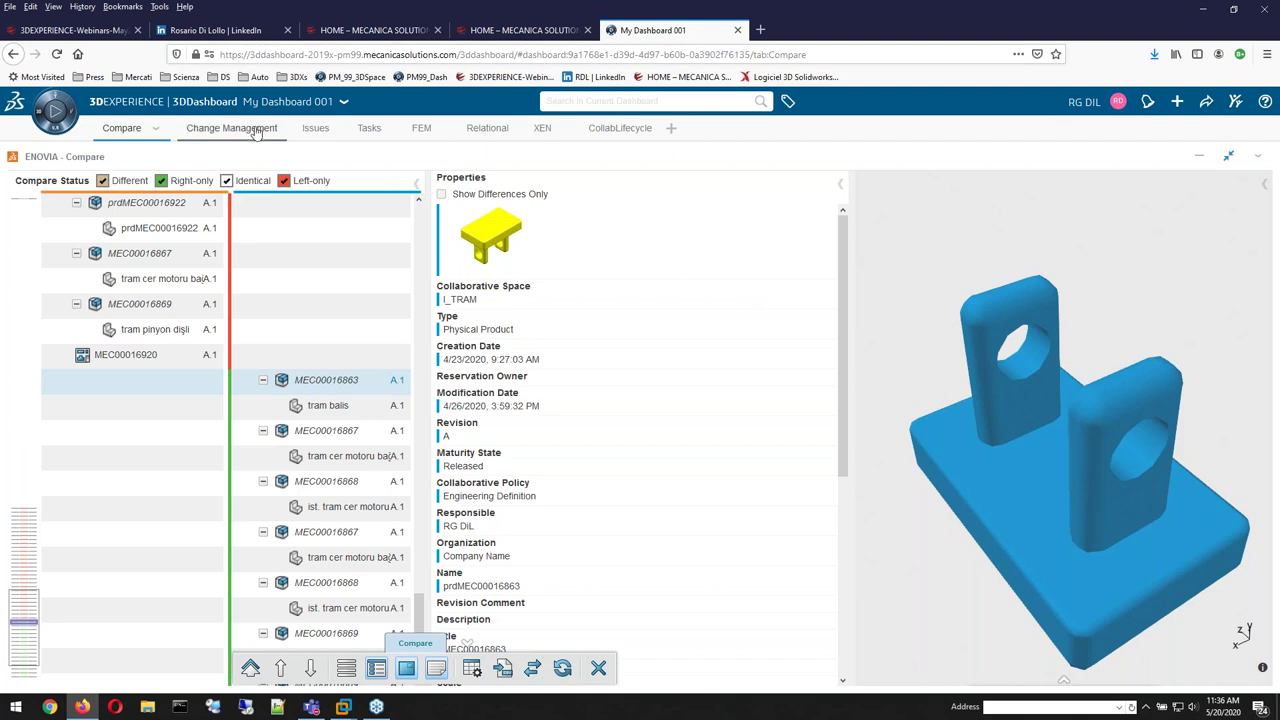
# Step: Promote the Dual Motor-Bogie Assy Release change action to In Approval and maximize its view
pyautogui.click(215, 128)
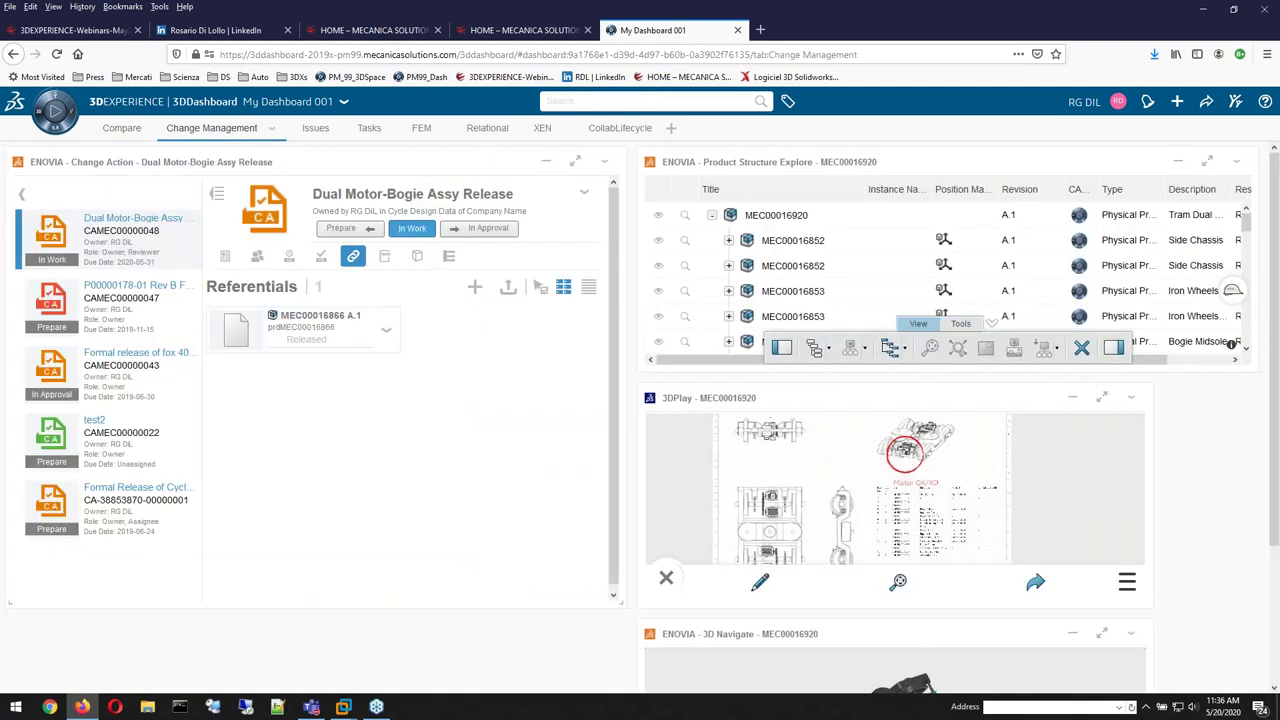
pyautogui.click(477, 233)
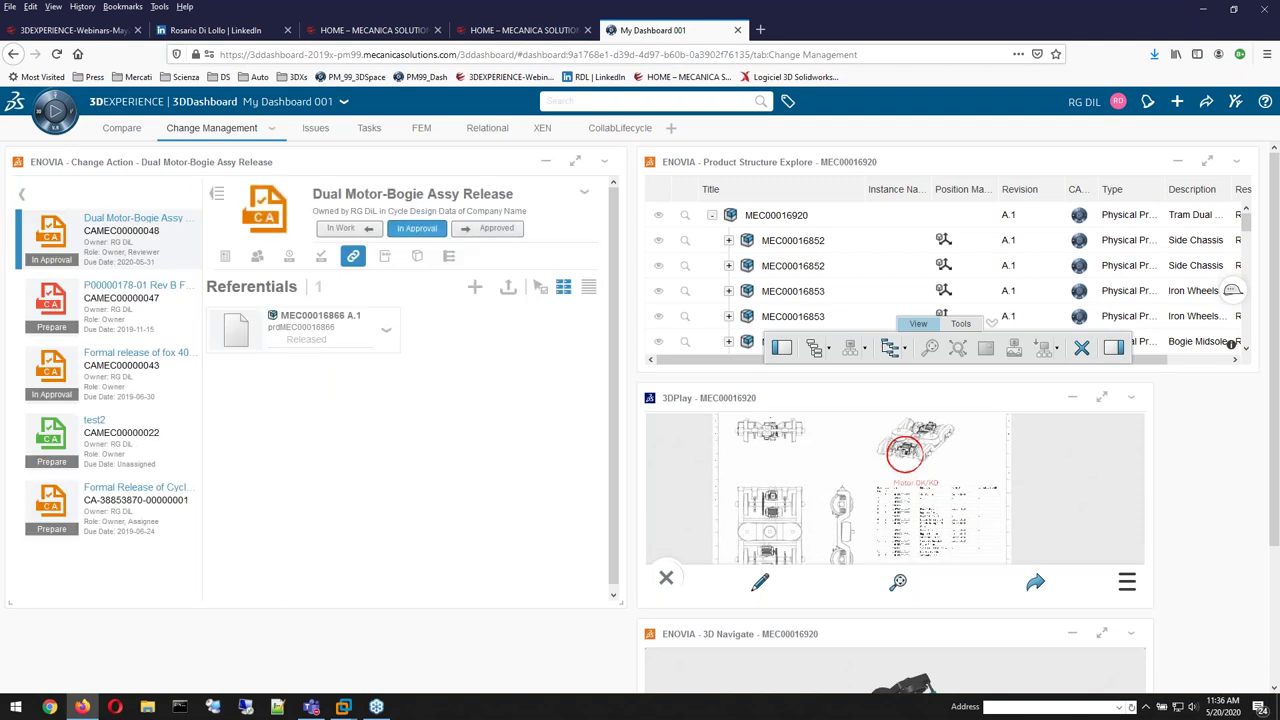
pyautogui.click(575, 161)
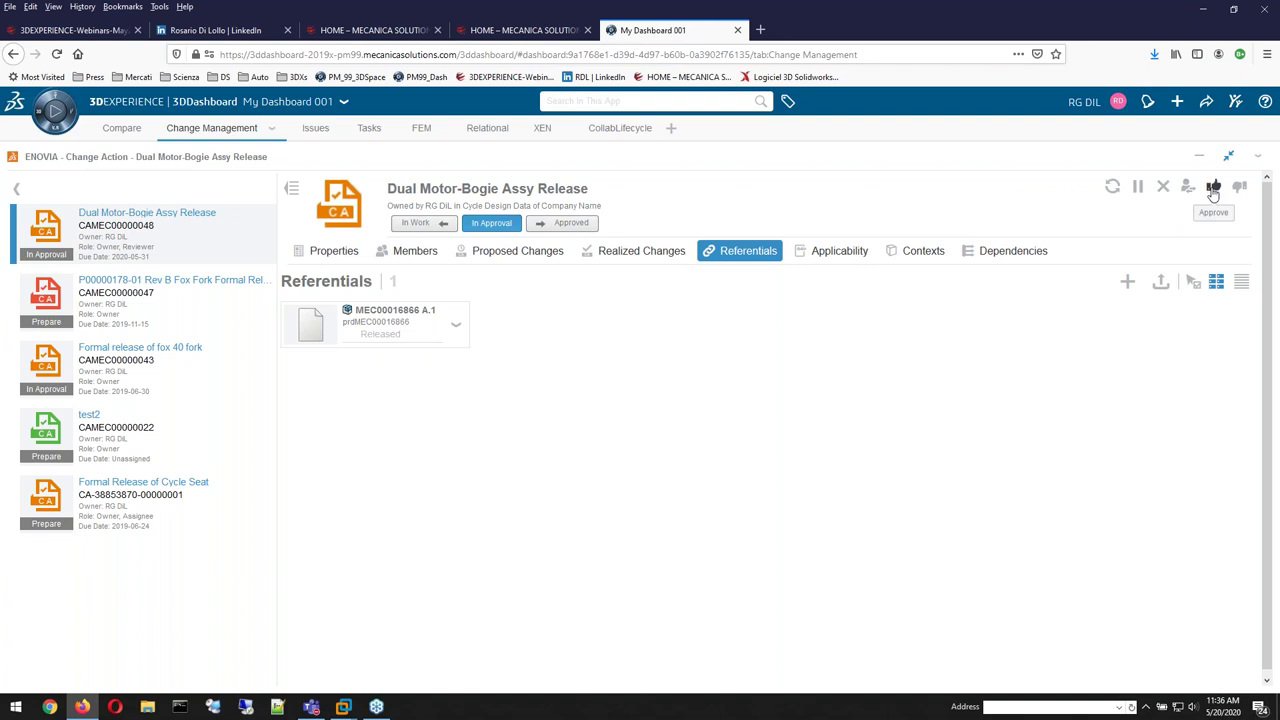
# Step: Approve the change action with the comment 'OK' and show its realized changes
pyautogui.click(1213, 187)
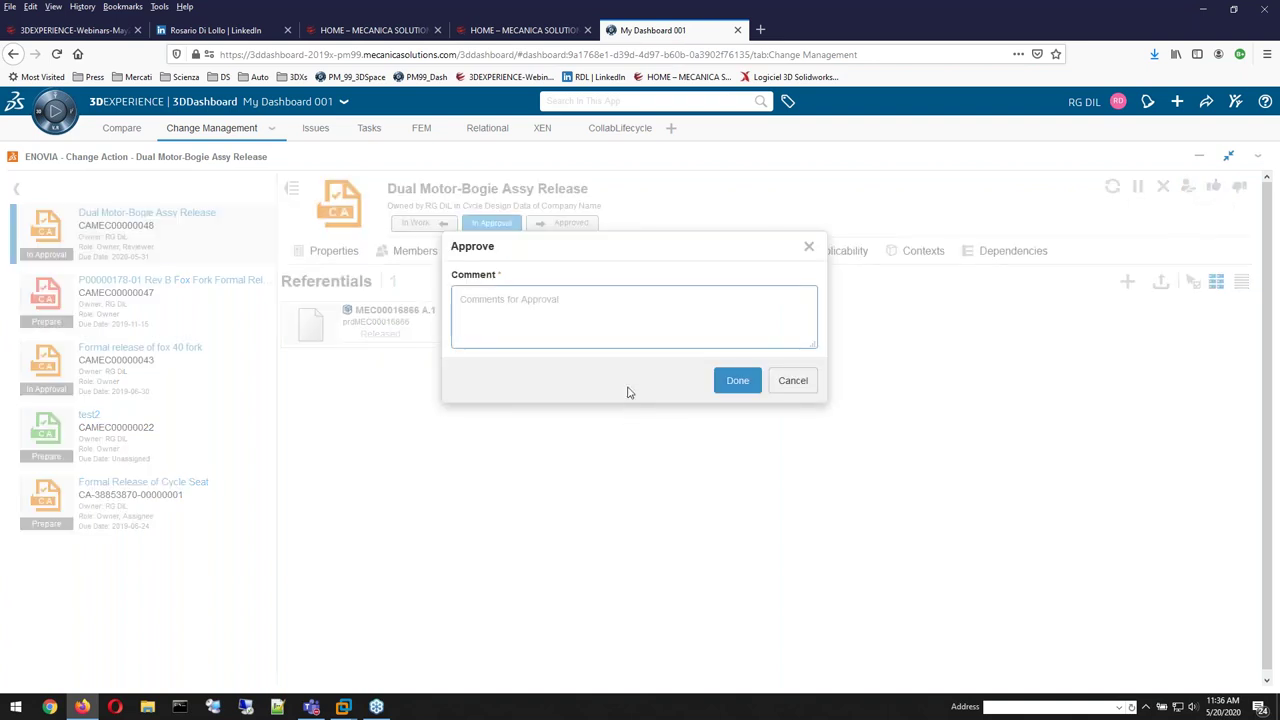
pyautogui.write('OK')
pyautogui.click(723, 386)
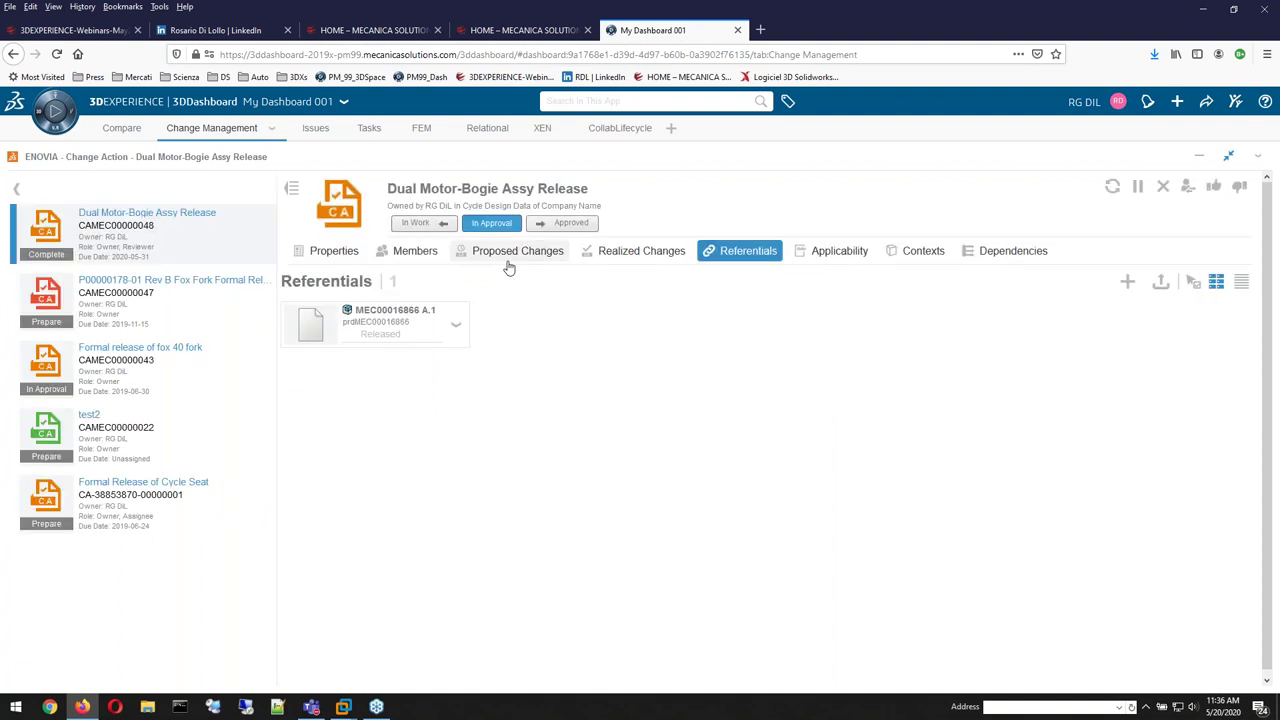
pyautogui.click(635, 257)
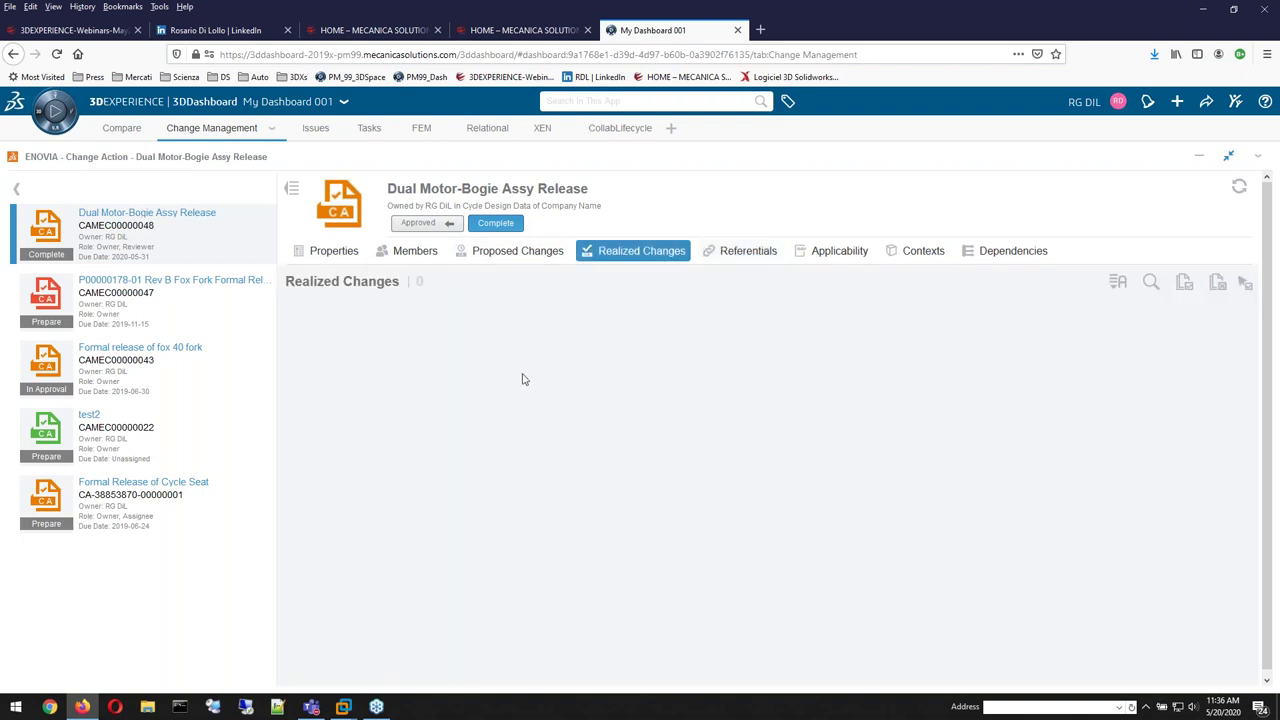
# Step: Review the change action's Proposed and Realized Changes, then go to the Issues page
pyautogui.click(543, 256)
pyautogui.click(616, 258)
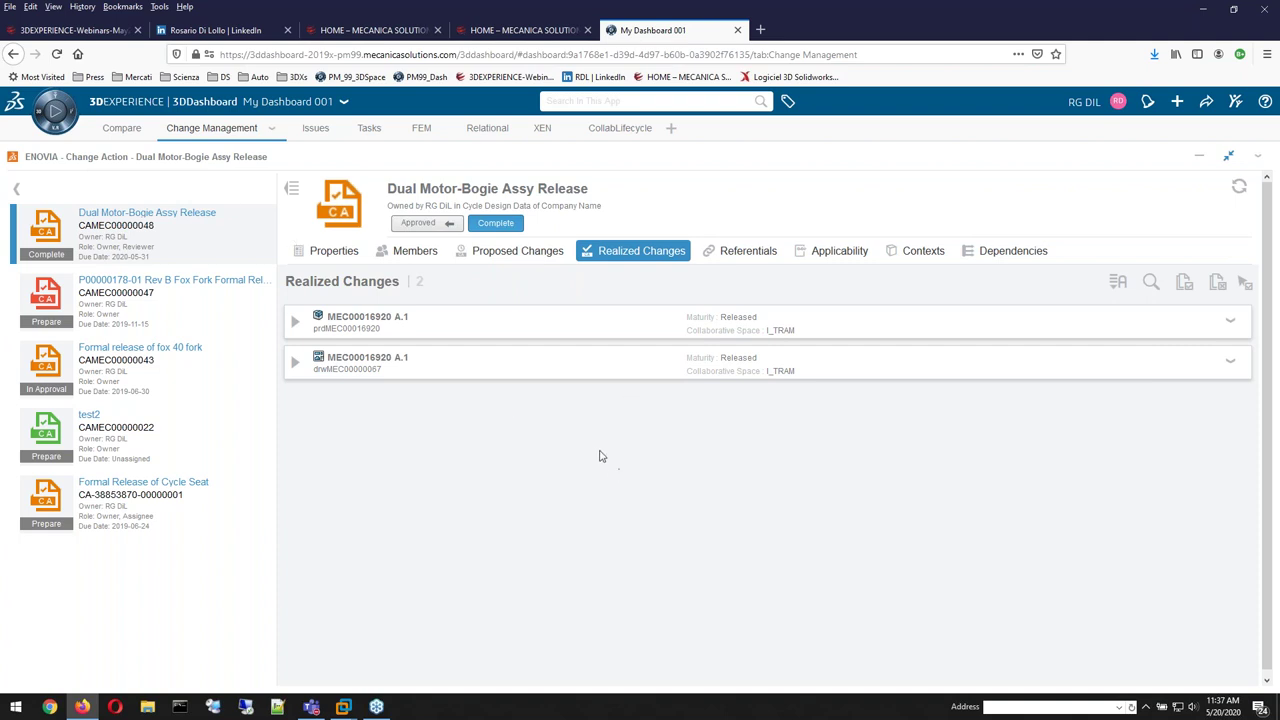
pyautogui.click(307, 130)
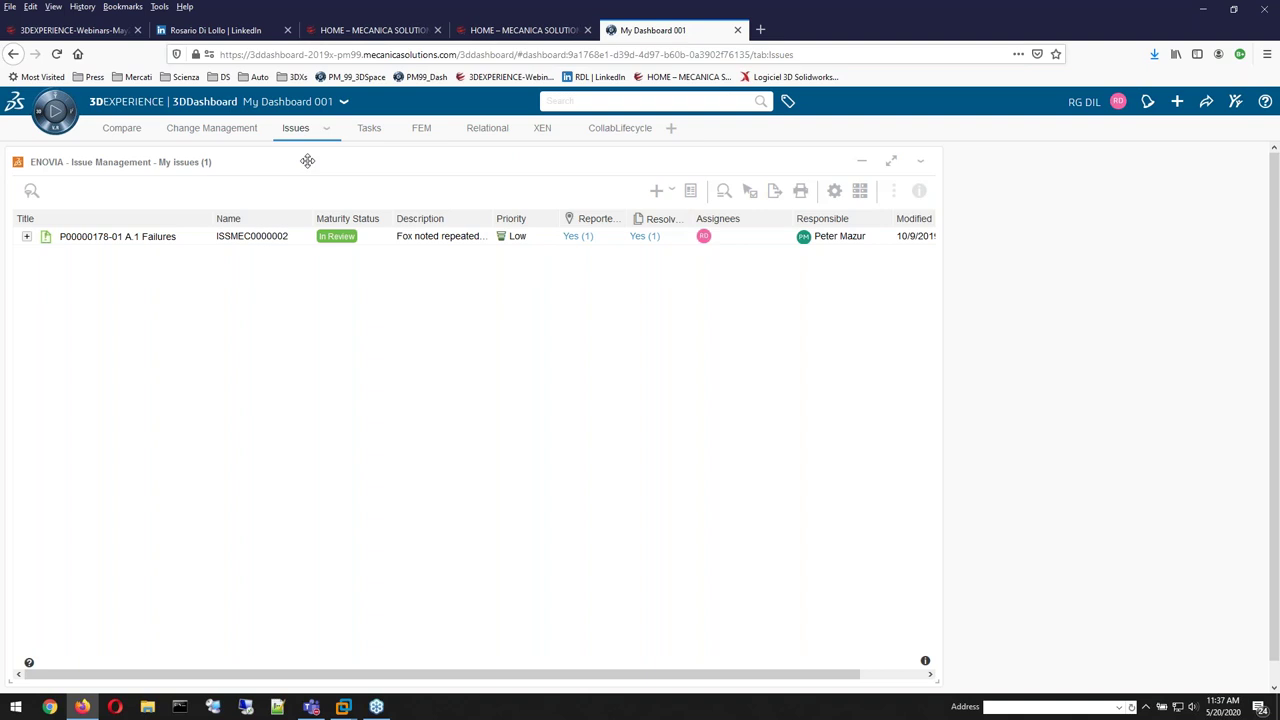
# Step: Review issue ISSMEC0000002's Relations, Members, Attachments and Comments, then switch to the Tasks page
pyautogui.click(258, 244)
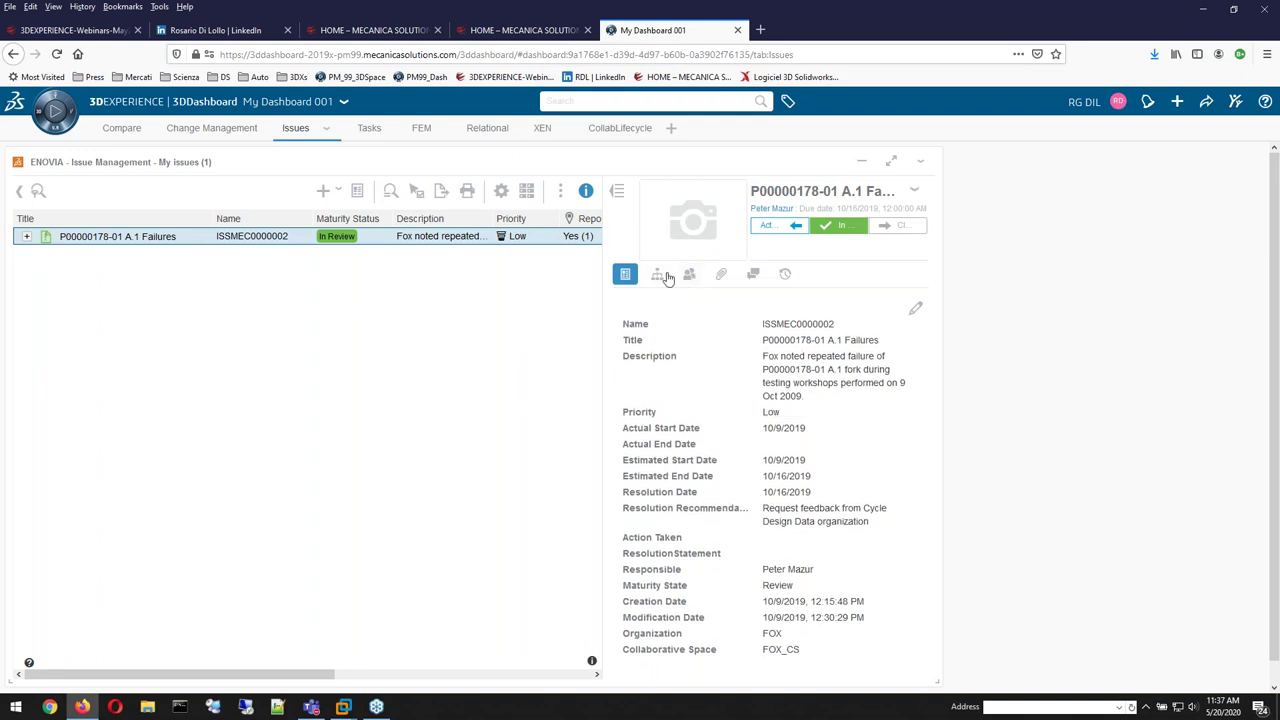
pyautogui.click(657, 274)
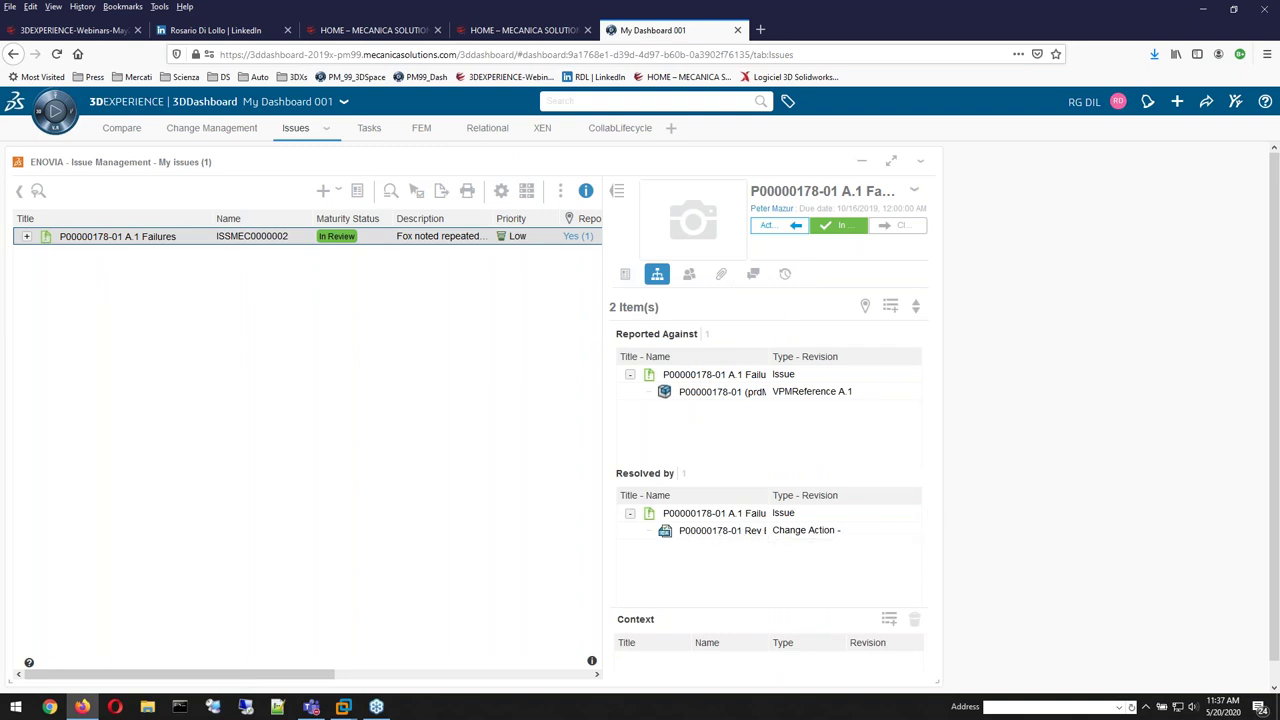
pyautogui.click(689, 274)
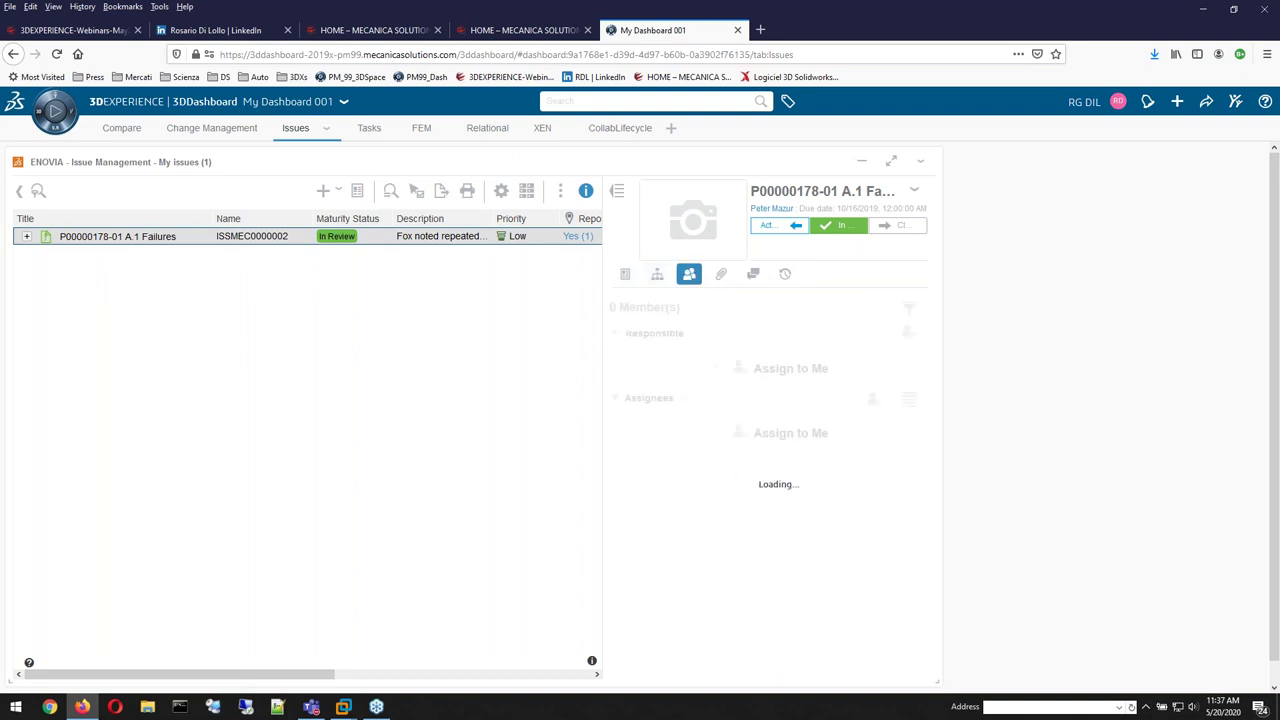
pyautogui.click(721, 274)
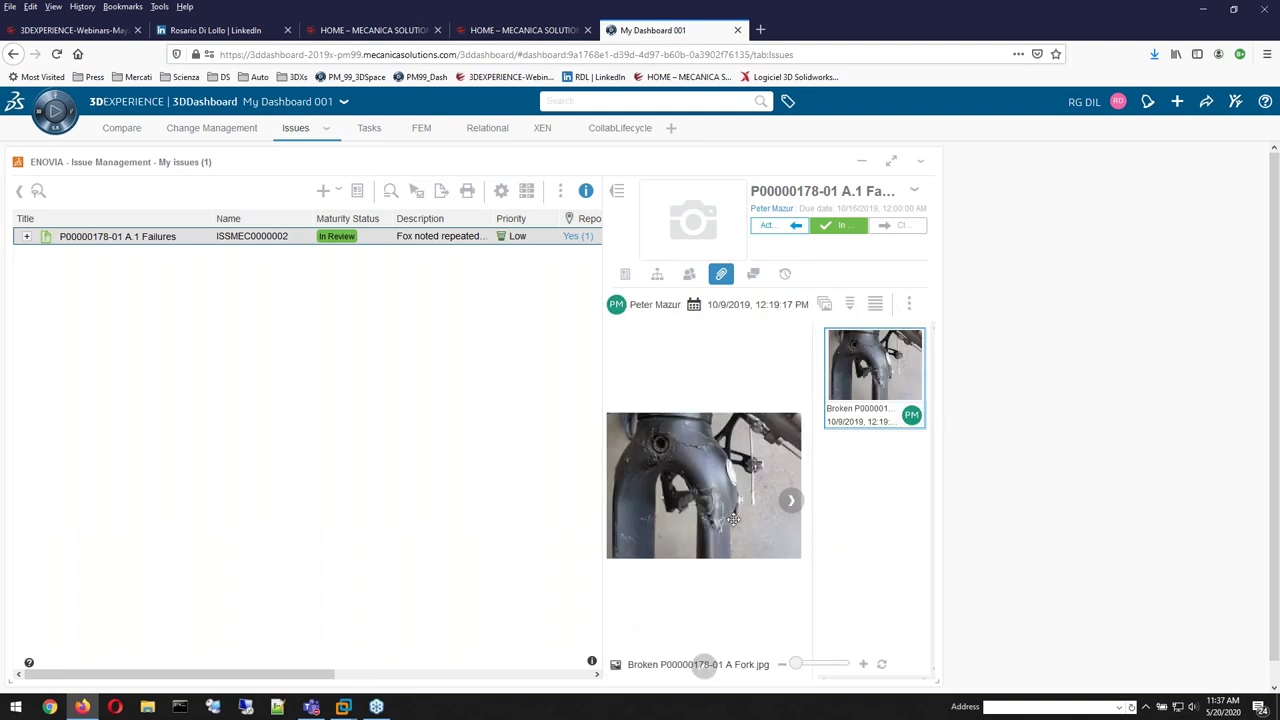
pyautogui.click(753, 274)
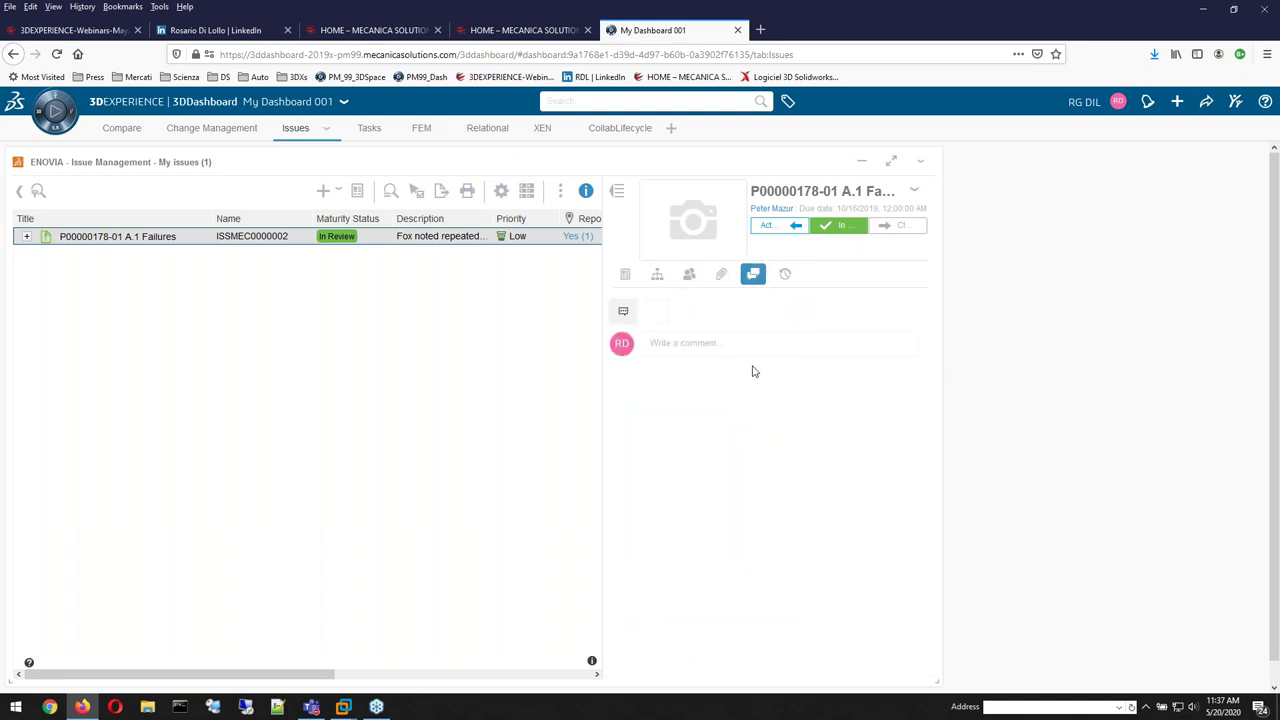
pyautogui.scroll(-1, 740, 415)
pyautogui.scroll(1, 738, 415)
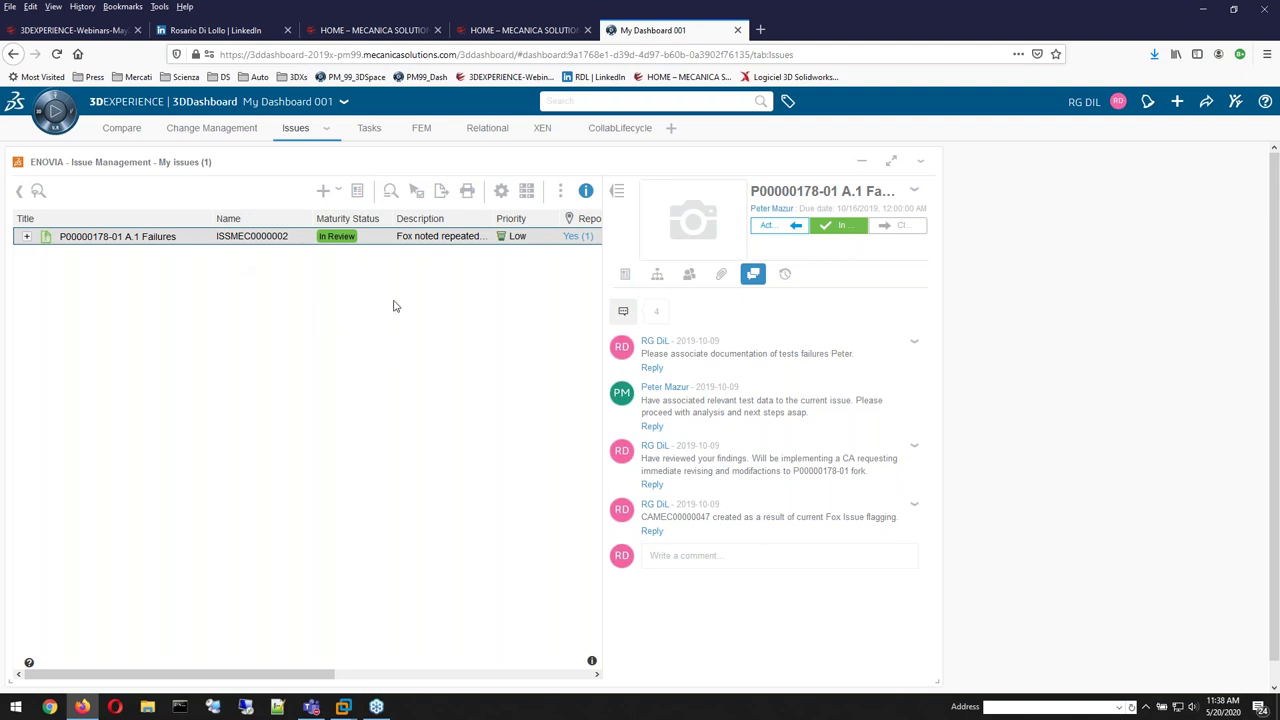
pyautogui.click(360, 129)
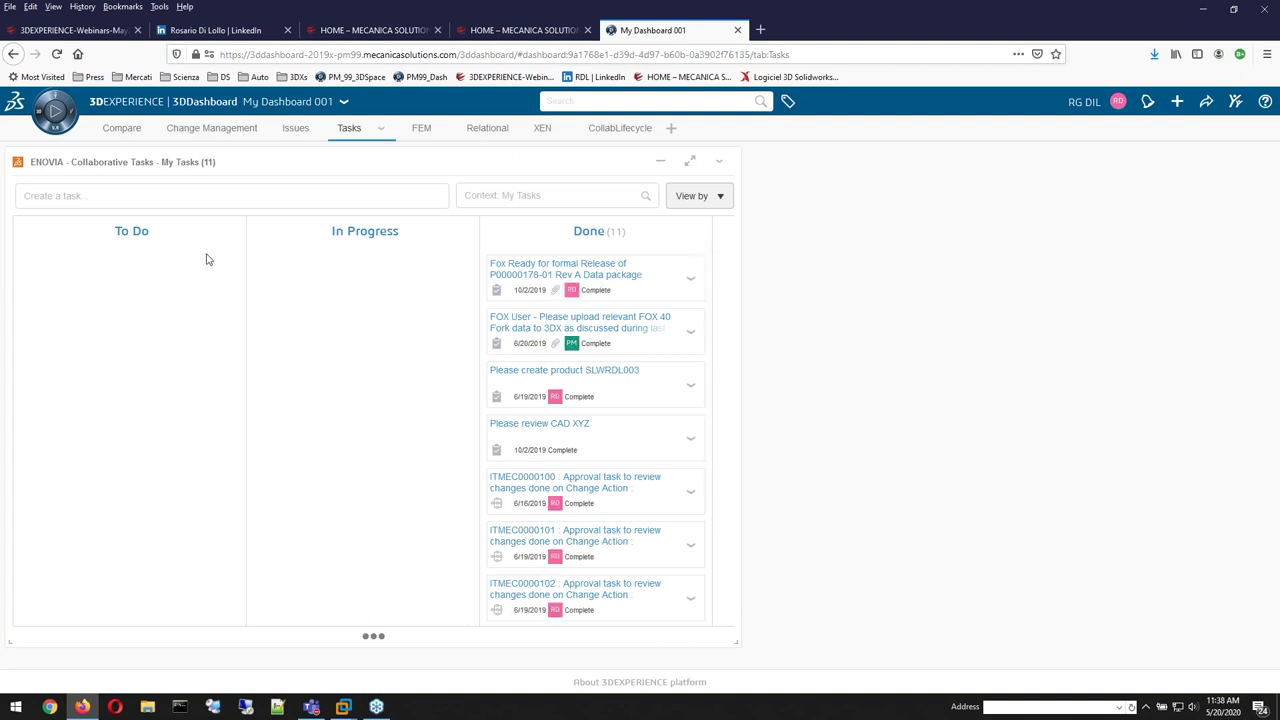
# Step: Switch to the FEM page showing the Fork Archetypical Simulation displacement plot
pyautogui.moveTo(596, 290)
pyautogui.click(421, 130)
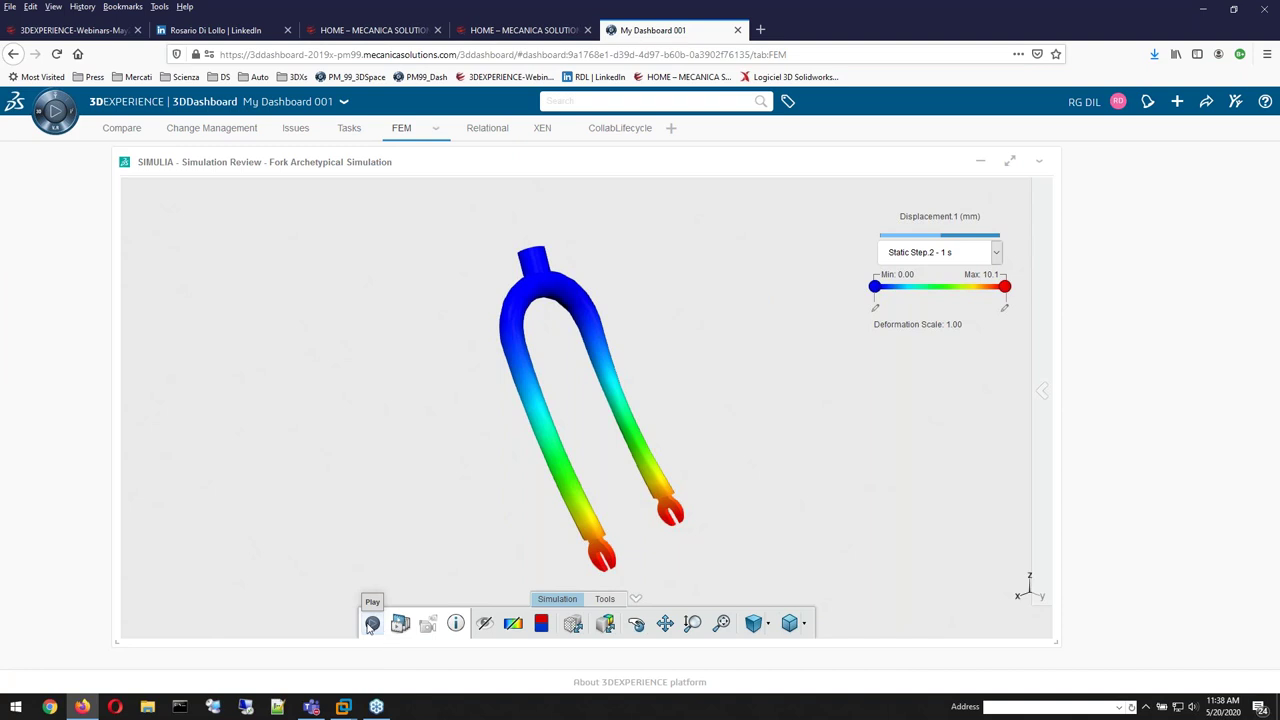
# Step: Play the fork displacement animation, then stop it at Static Step.2 - 0.2 s
pyautogui.click(372, 626)
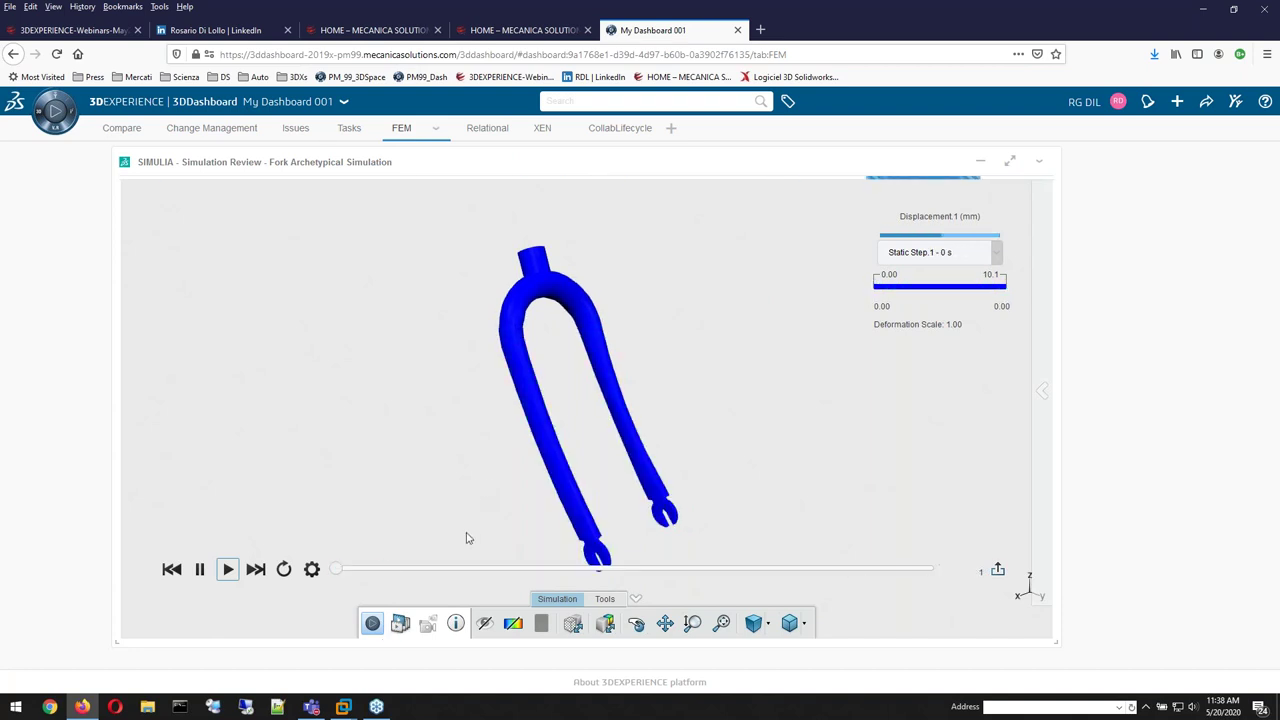
pyautogui.click(373, 625)
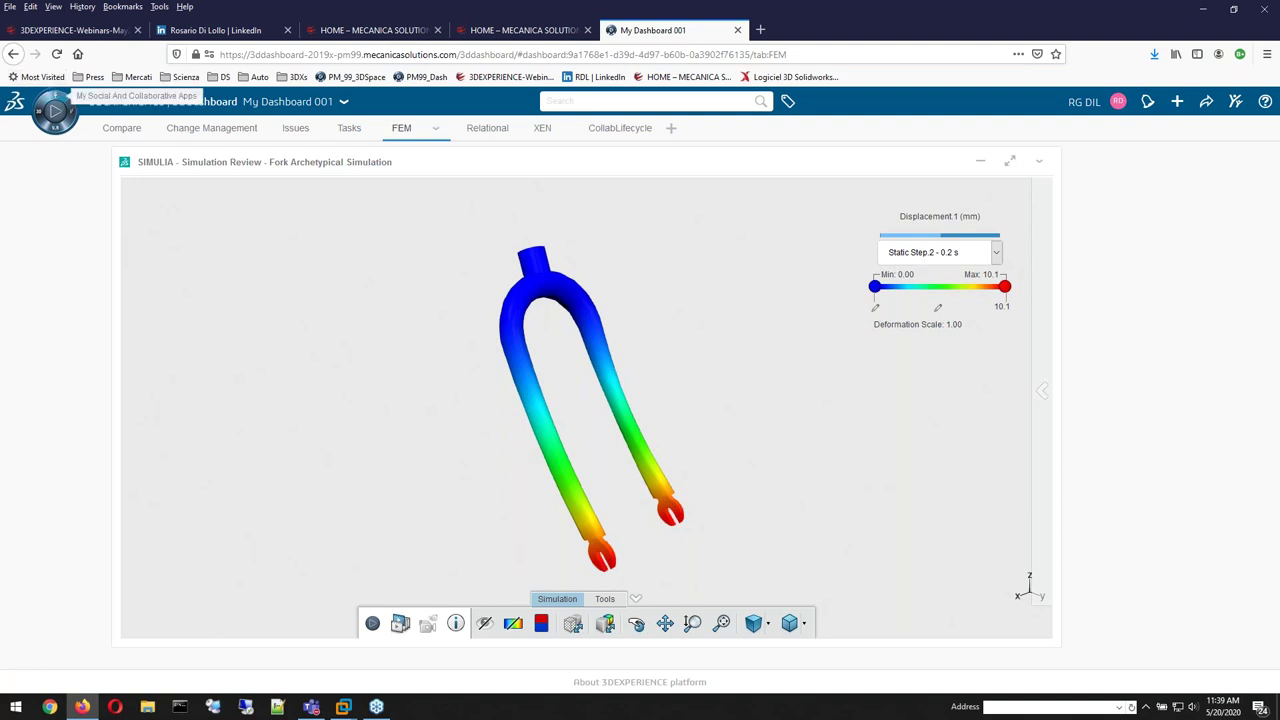
# Step: Browse the social and collaborative apps in the compass, then open the dashboard list
pyautogui.click(58, 108)
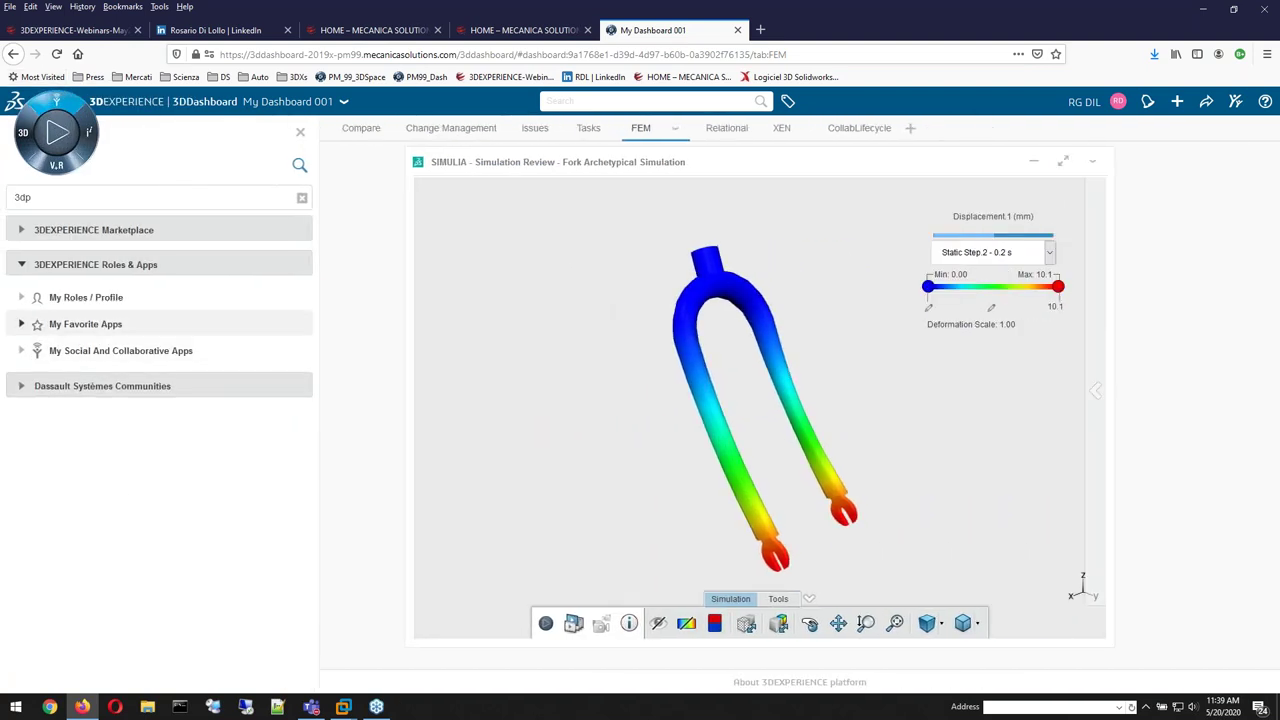
pyautogui.click(302, 198)
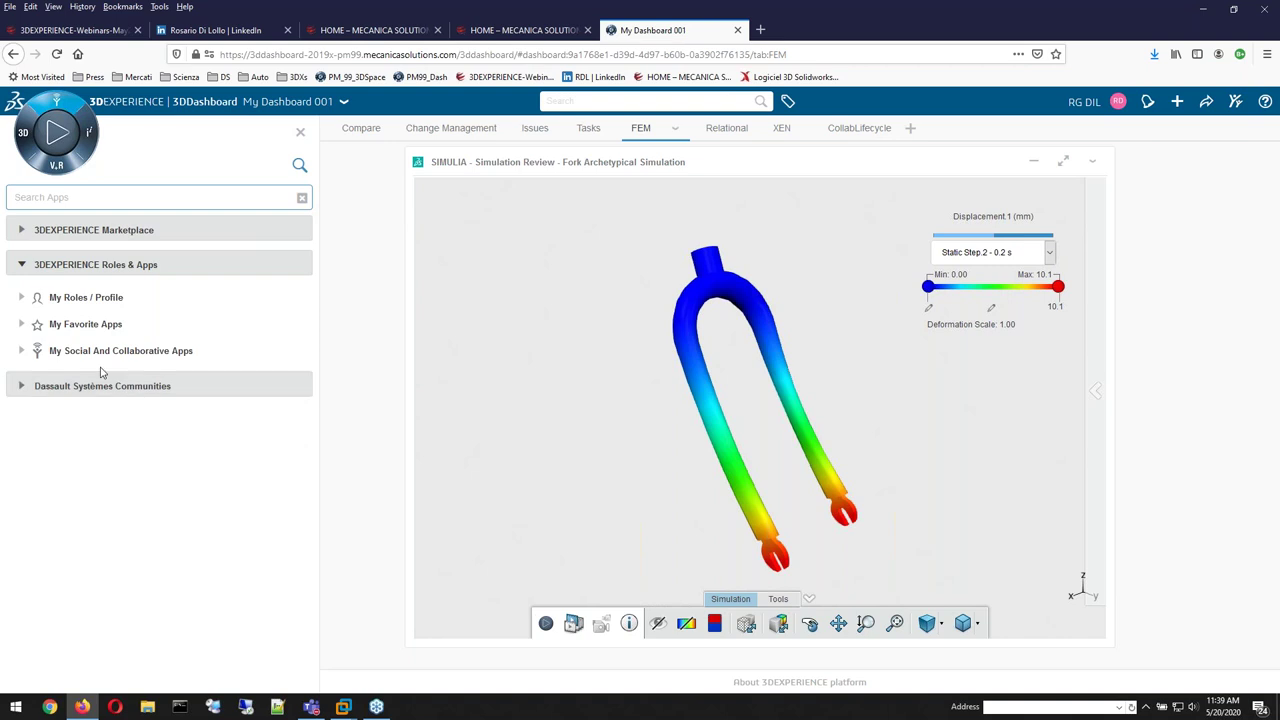
pyautogui.click(21, 350)
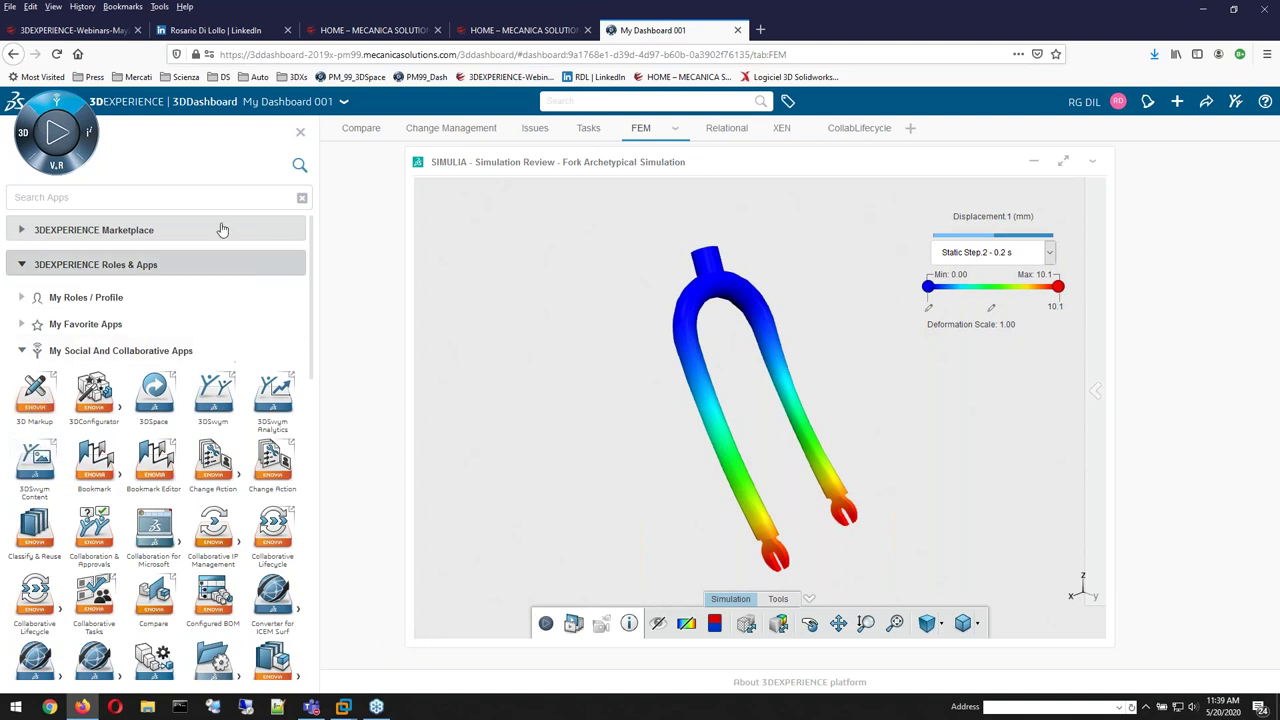
pyautogui.click(299, 134)
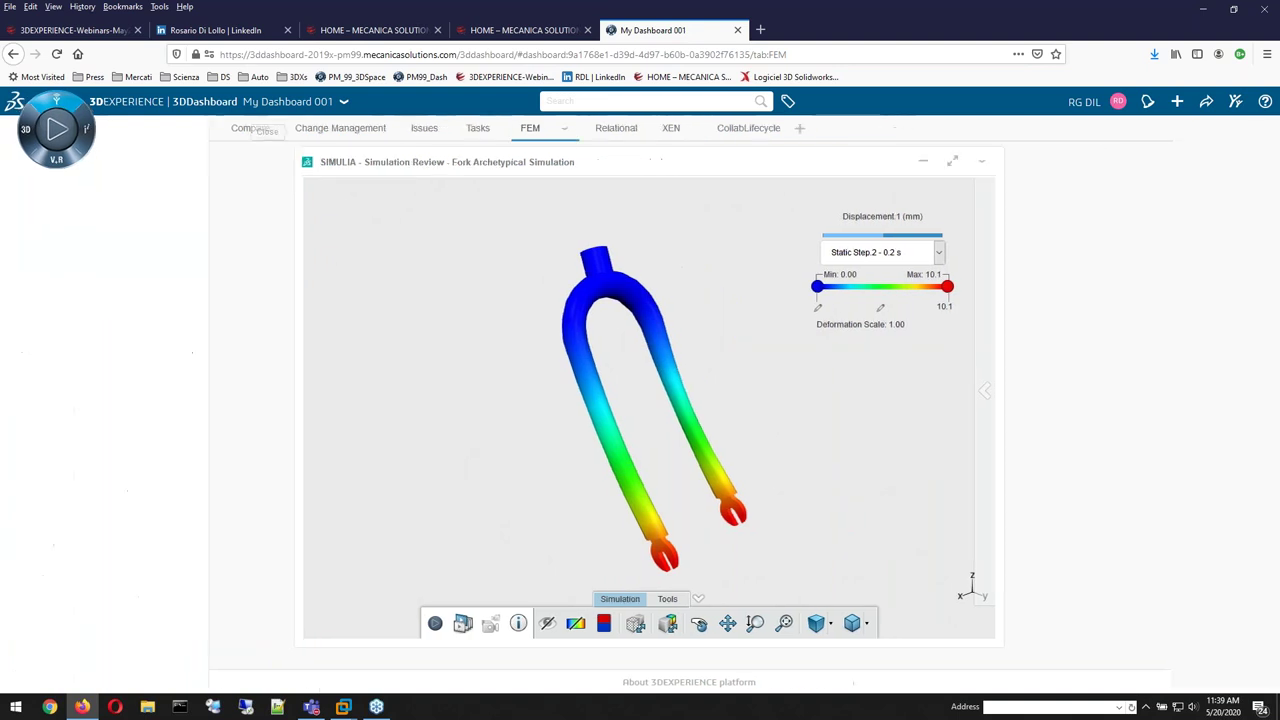
pyautogui.click(331, 110)
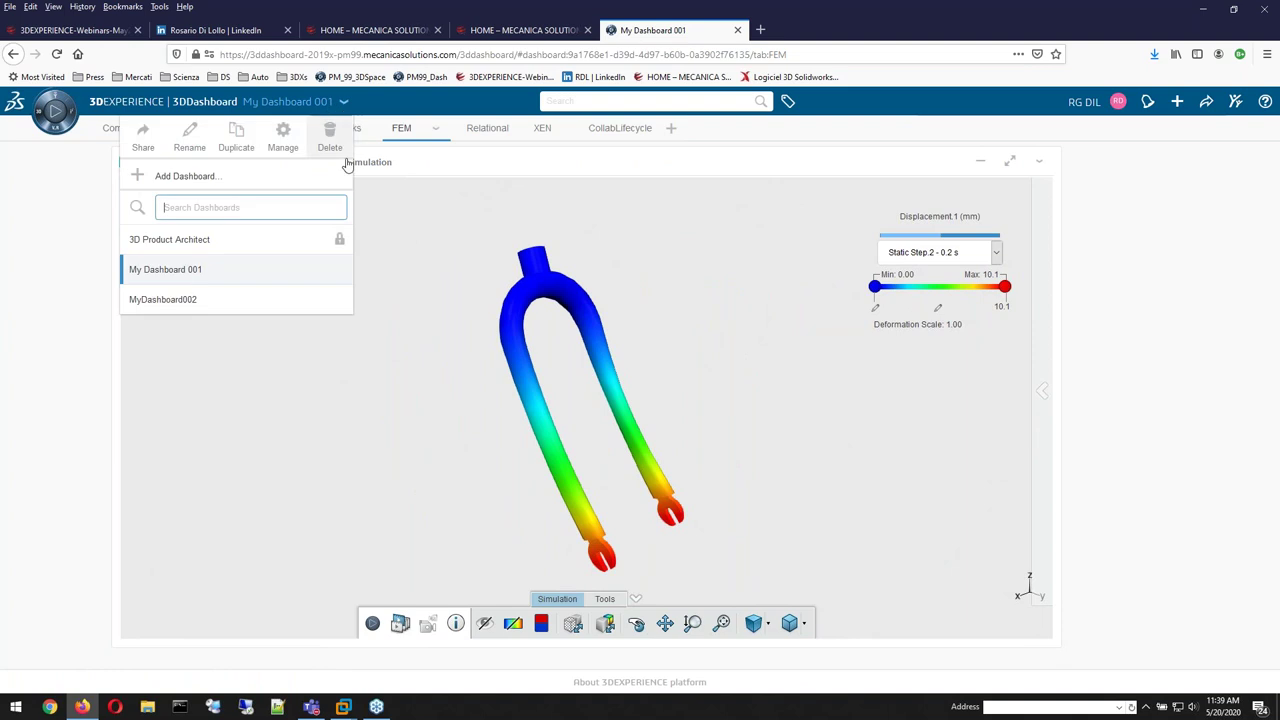
# Step: Switch to 3D Product Architect and load I Model TRAM ROOT from a 'root' search, expanded
pyautogui.click(177, 250)
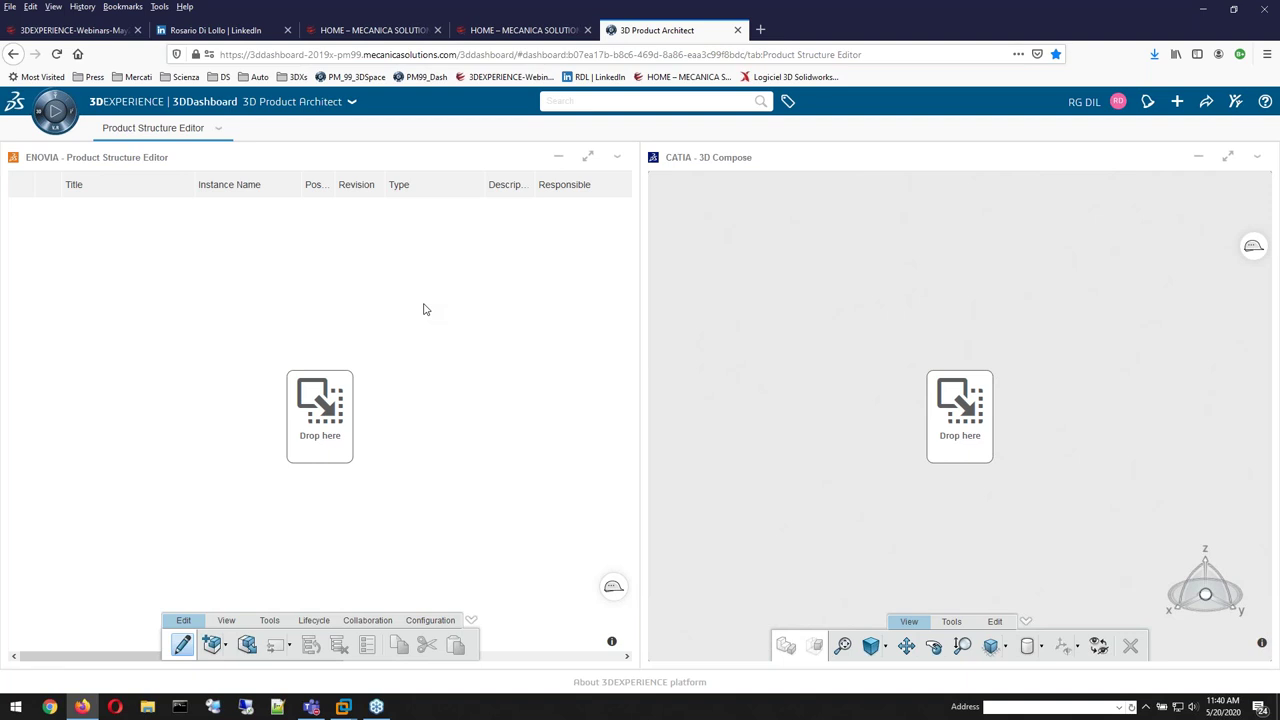
pyautogui.click(590, 104)
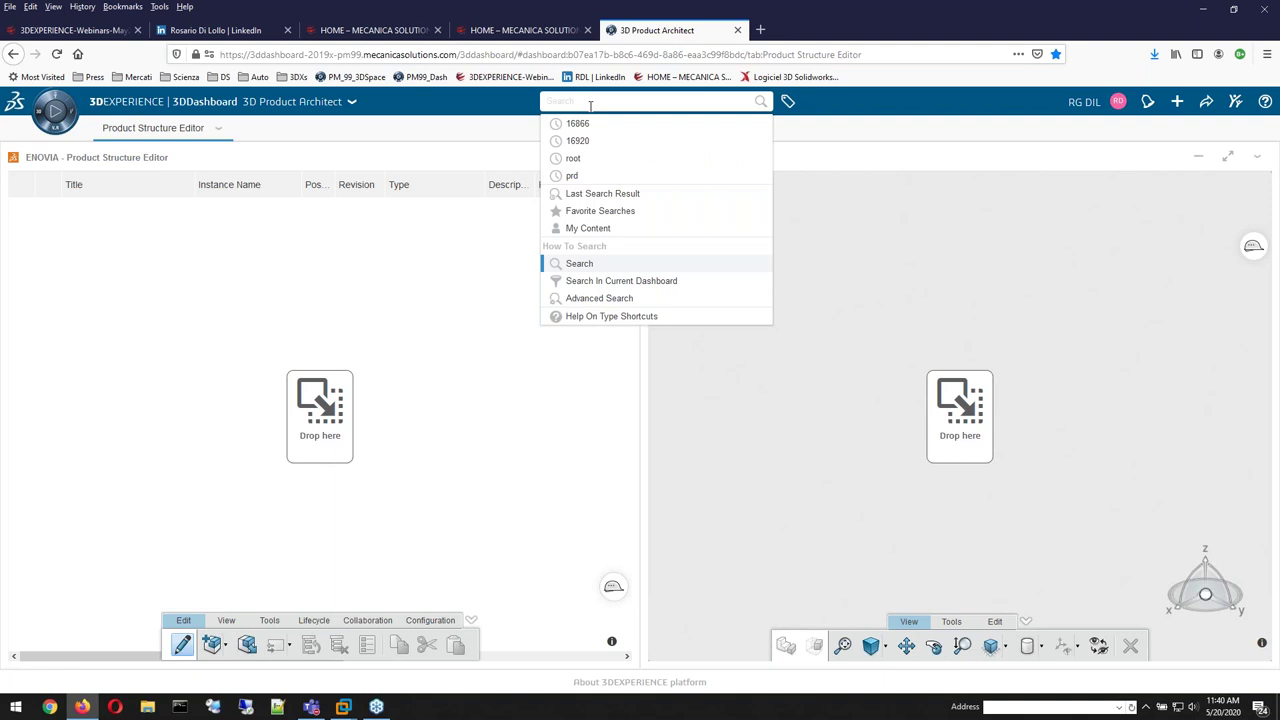
pyautogui.write('root')
pyautogui.press('Return')
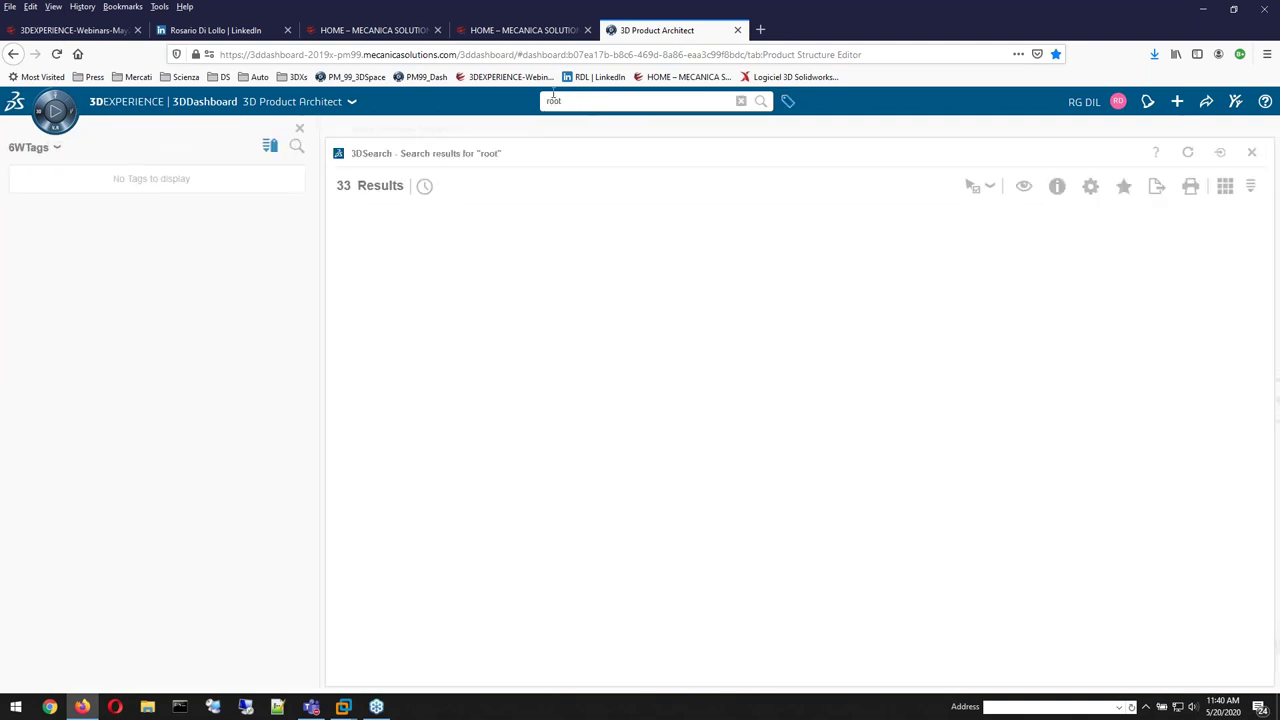
pyautogui.moveTo(550, 270)
pyautogui.mouseDown()
pyautogui.moveTo(402, 366)
pyautogui.moveTo(266, 416)
pyautogui.mouseUp()
pyautogui.click(72, 211)
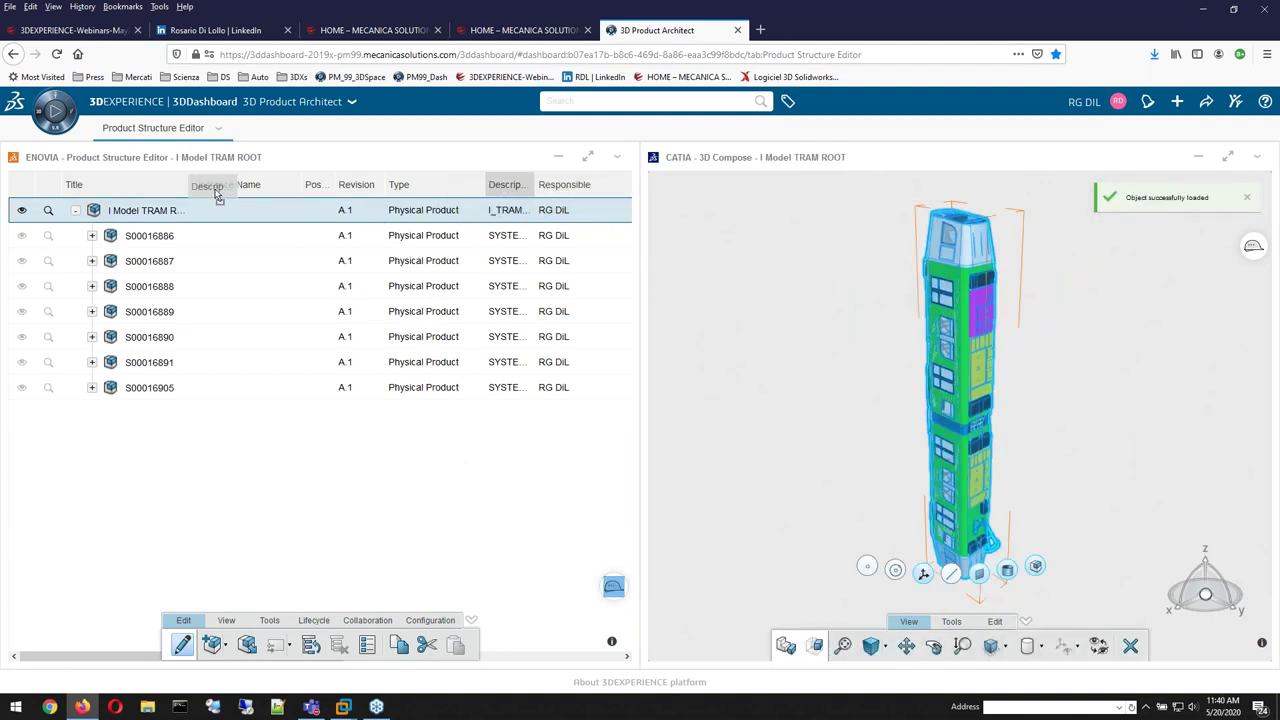
# Step: Rearrange and widen the tree columns and expand SYSTEM POWERTRAIN and SYSTEM MOTOR BOGIE
pyautogui.moveTo(275, 197); pyautogui.dragTo(195, 186)
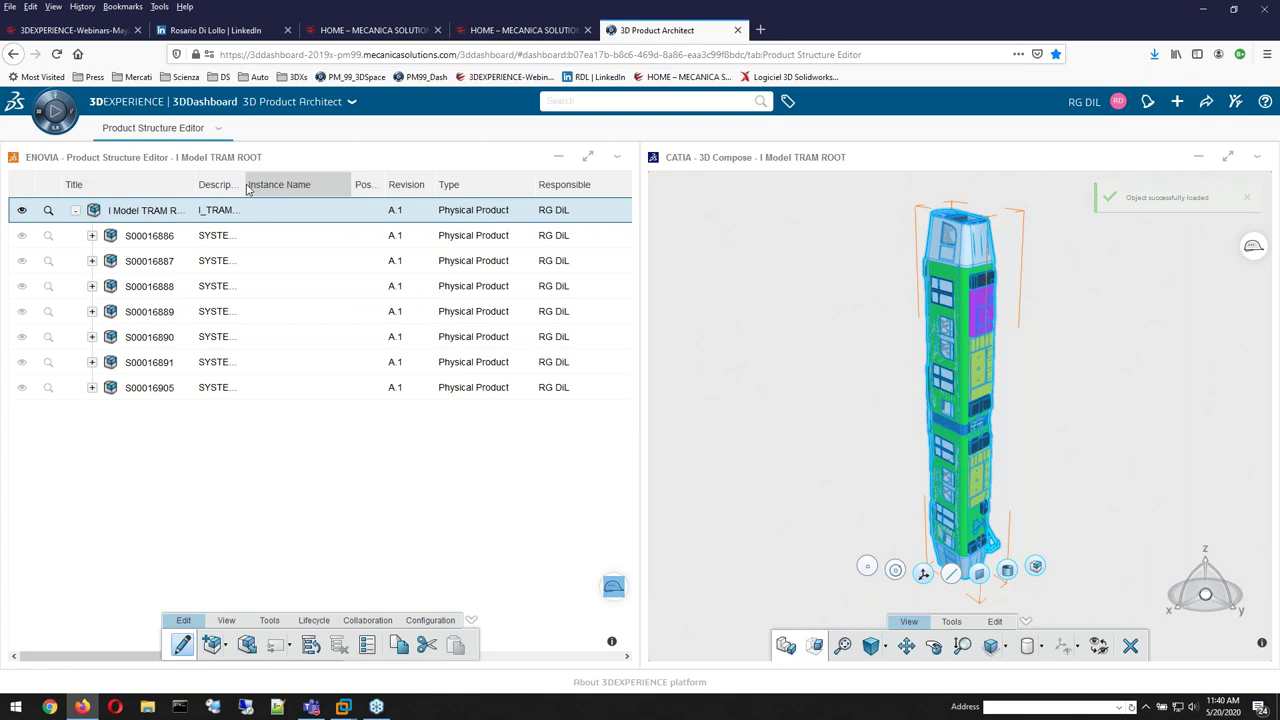
pyautogui.moveTo(244, 186); pyautogui.dragTo(369, 189)
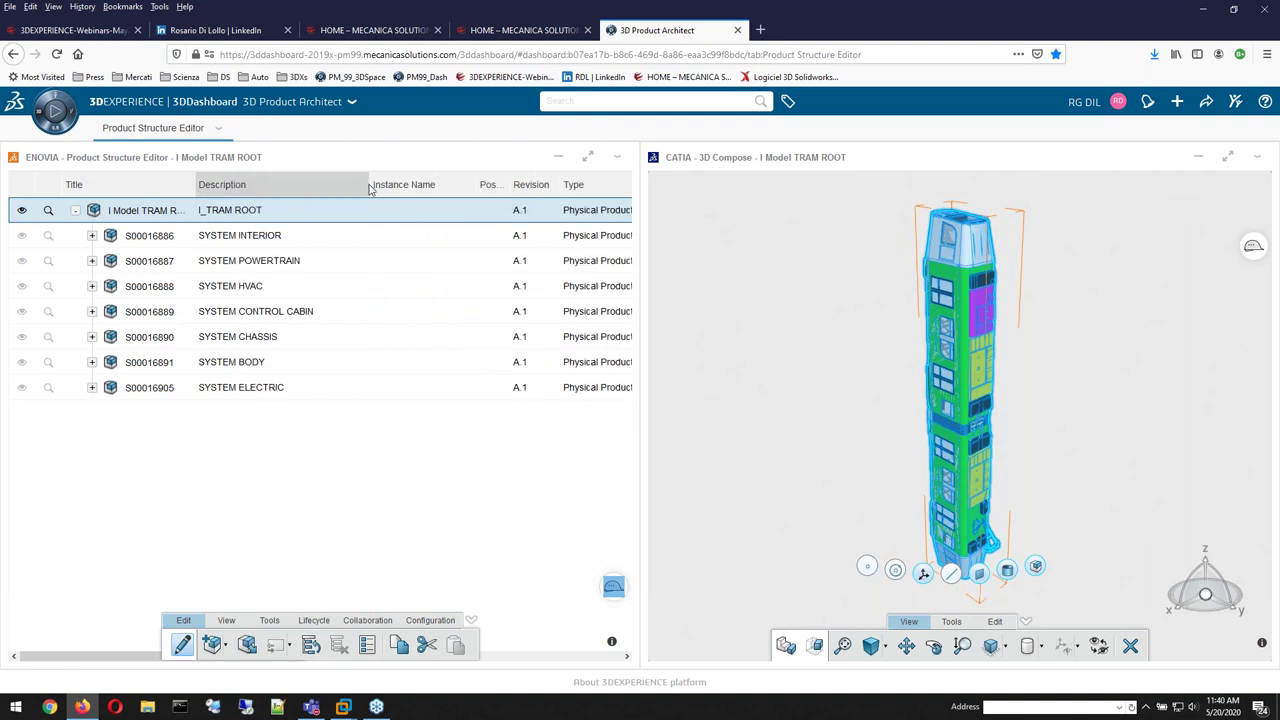
pyautogui.click(92, 261)
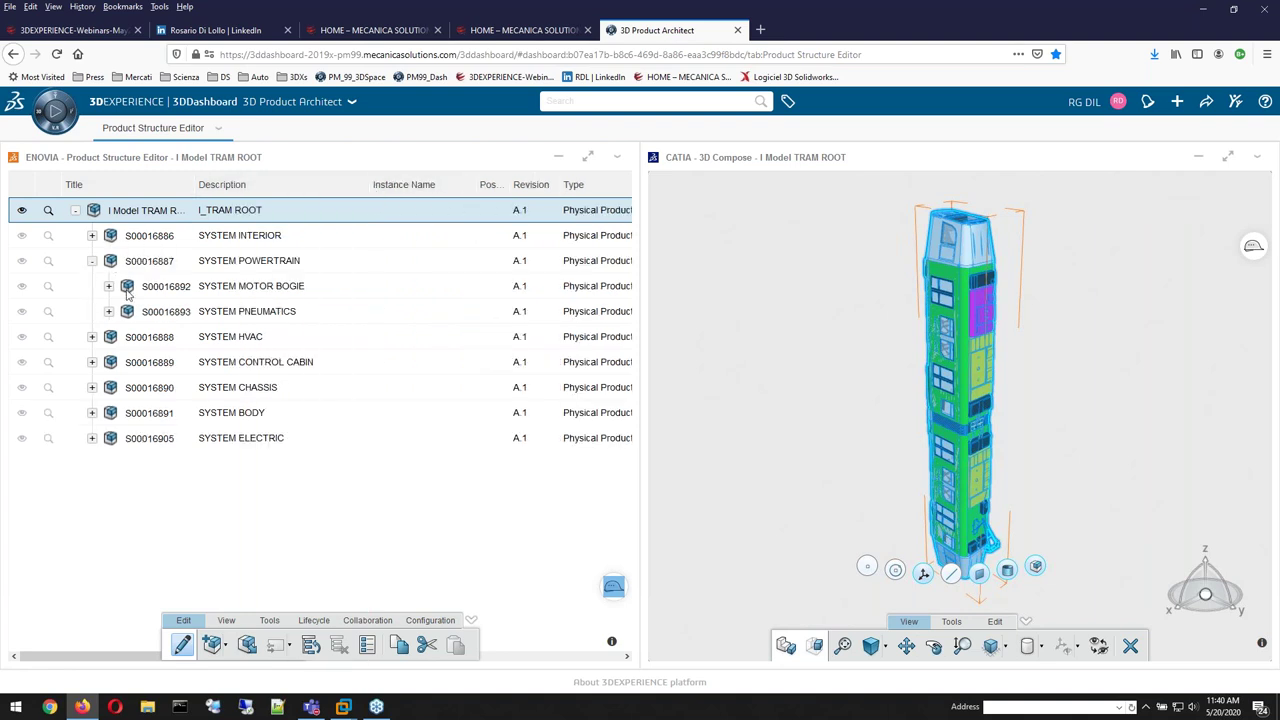
pyautogui.click(257, 289)
pyautogui.click(108, 287)
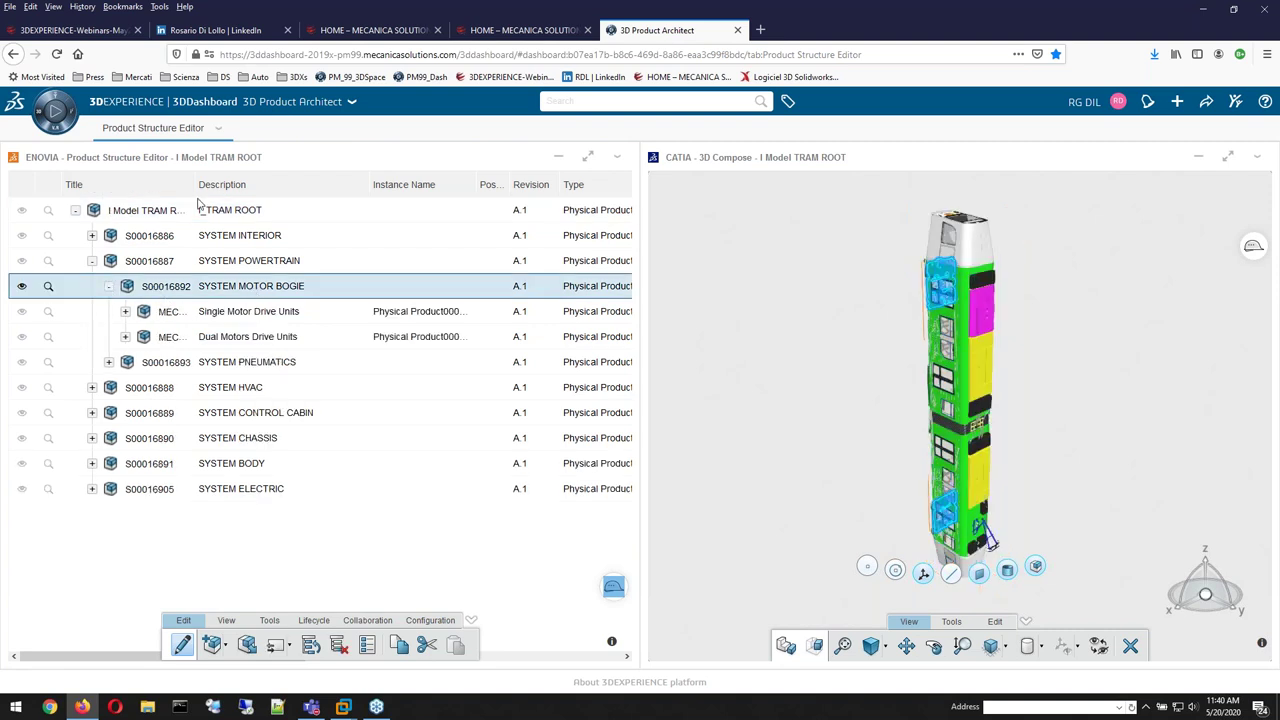
pyautogui.moveTo(208, 186); pyautogui.dragTo(250, 268)
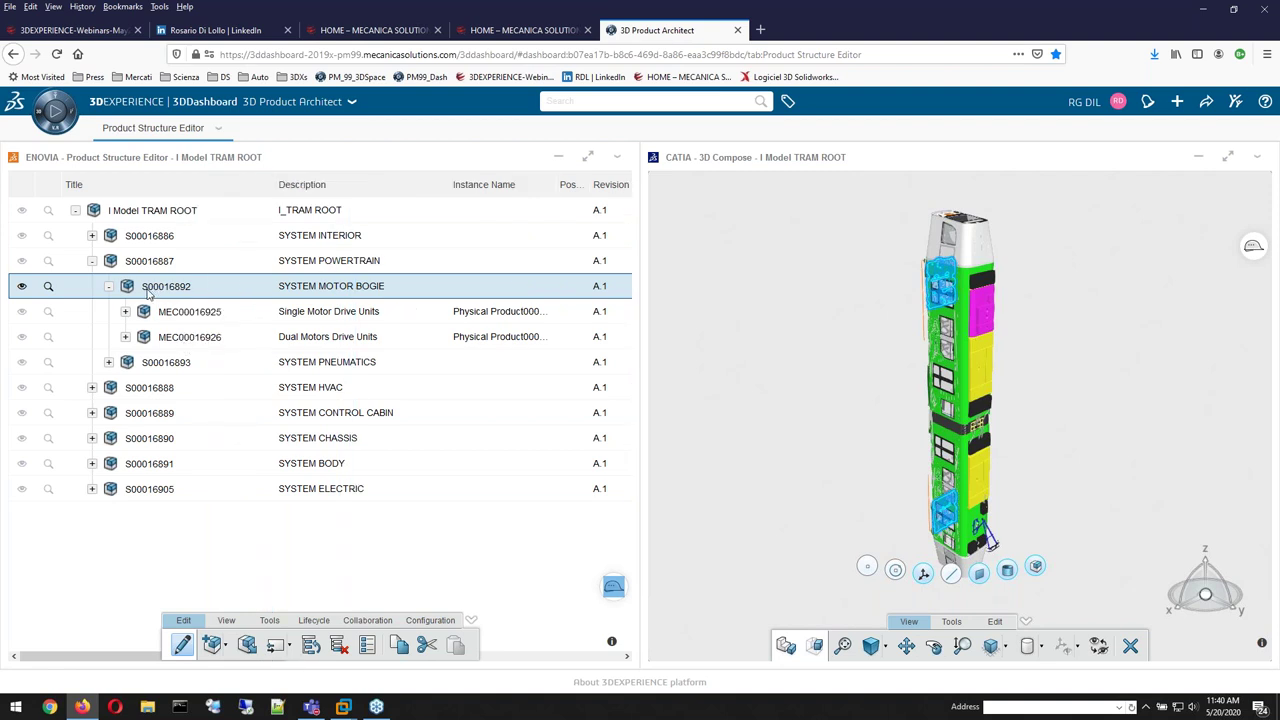
# Step: Select the Single Motor and Dual Motors Drive Units parts to locate them in 3D
pyautogui.click(296, 316)
pyautogui.keyDown('ctrl'); pyautogui.click(295, 341); pyautogui.keyUp('ctrl')
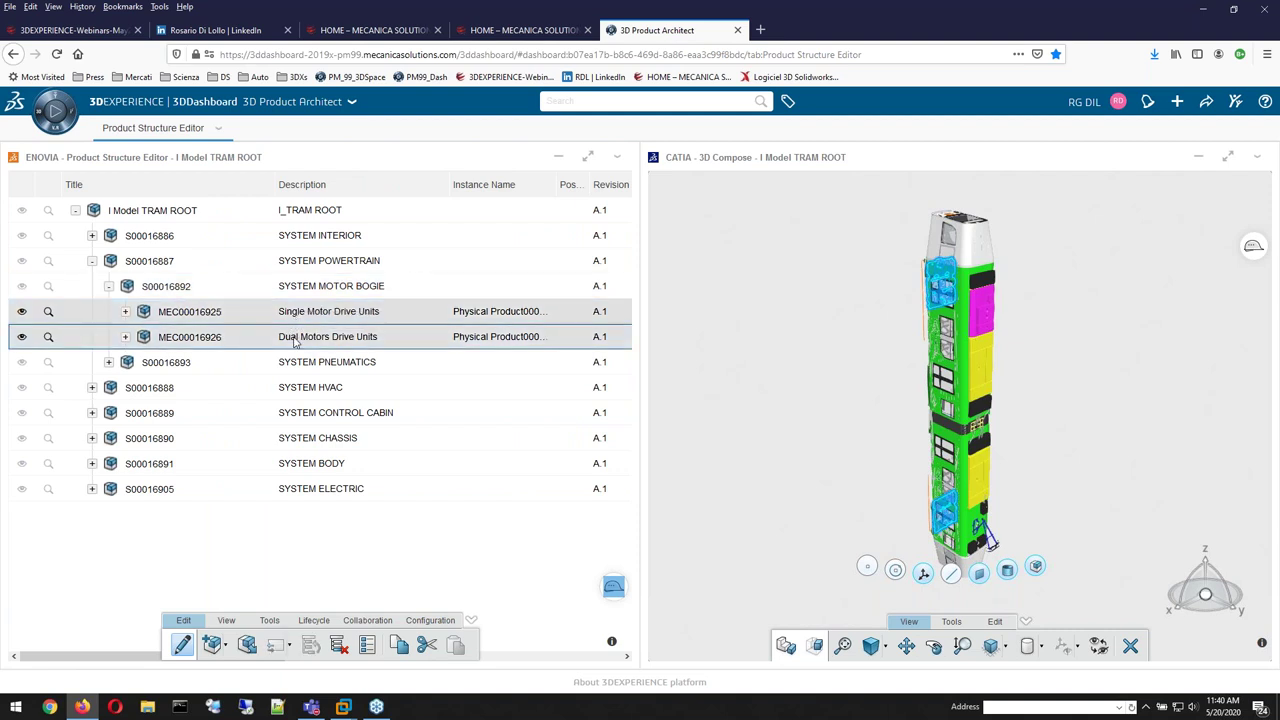
pyautogui.click(332, 317)
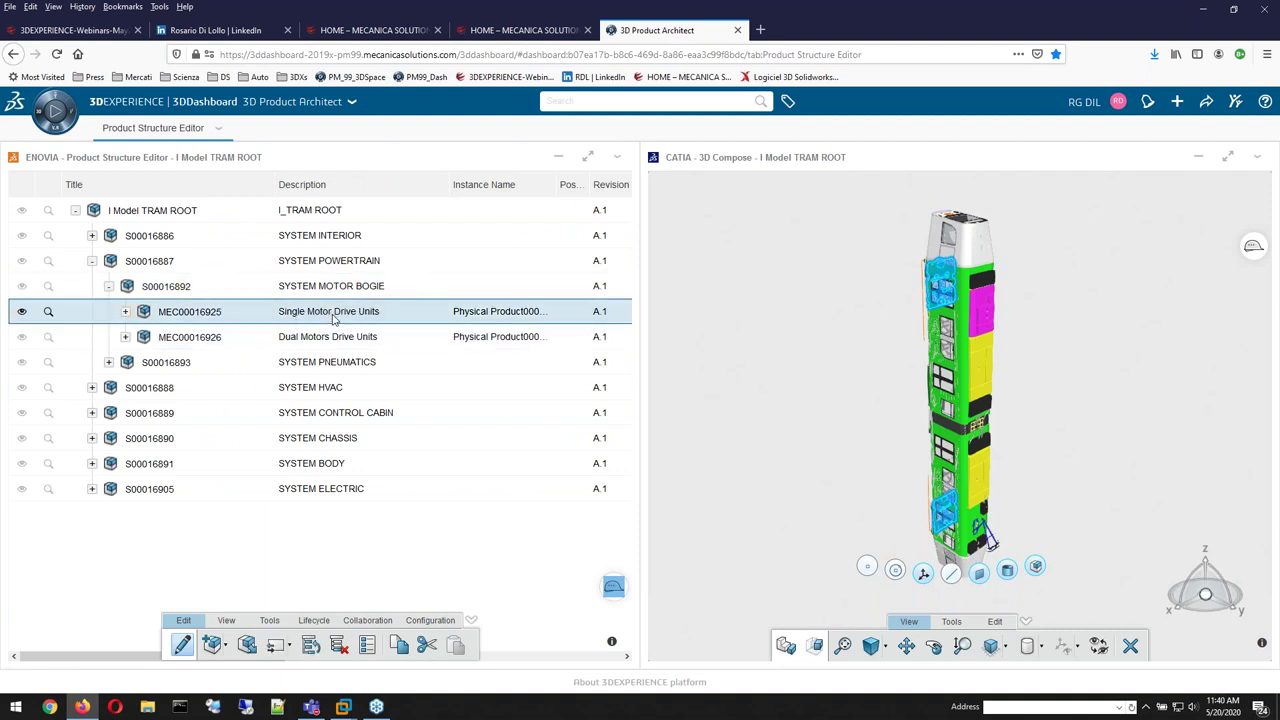
pyautogui.click(340, 343)
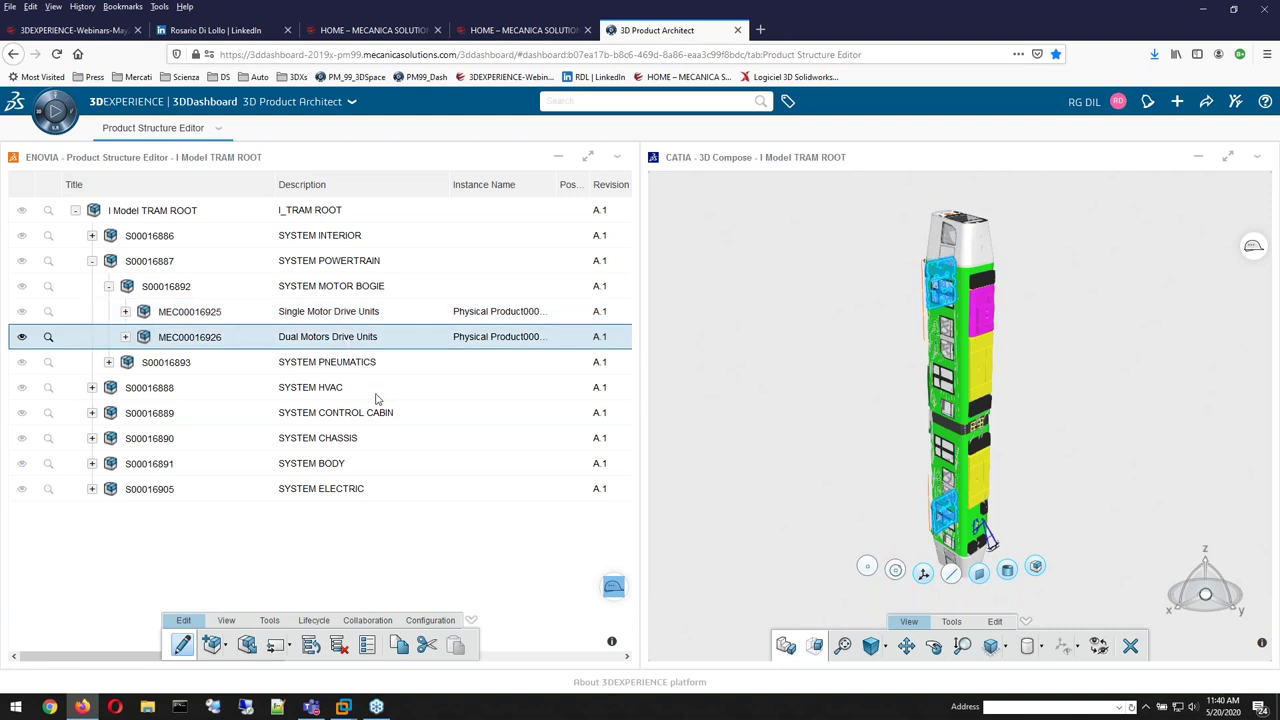
# Step: Expand SYSTEM HVAC, select its Cold, Temperate and Hot Climate variants, then the tram root
pyautogui.click(91, 389)
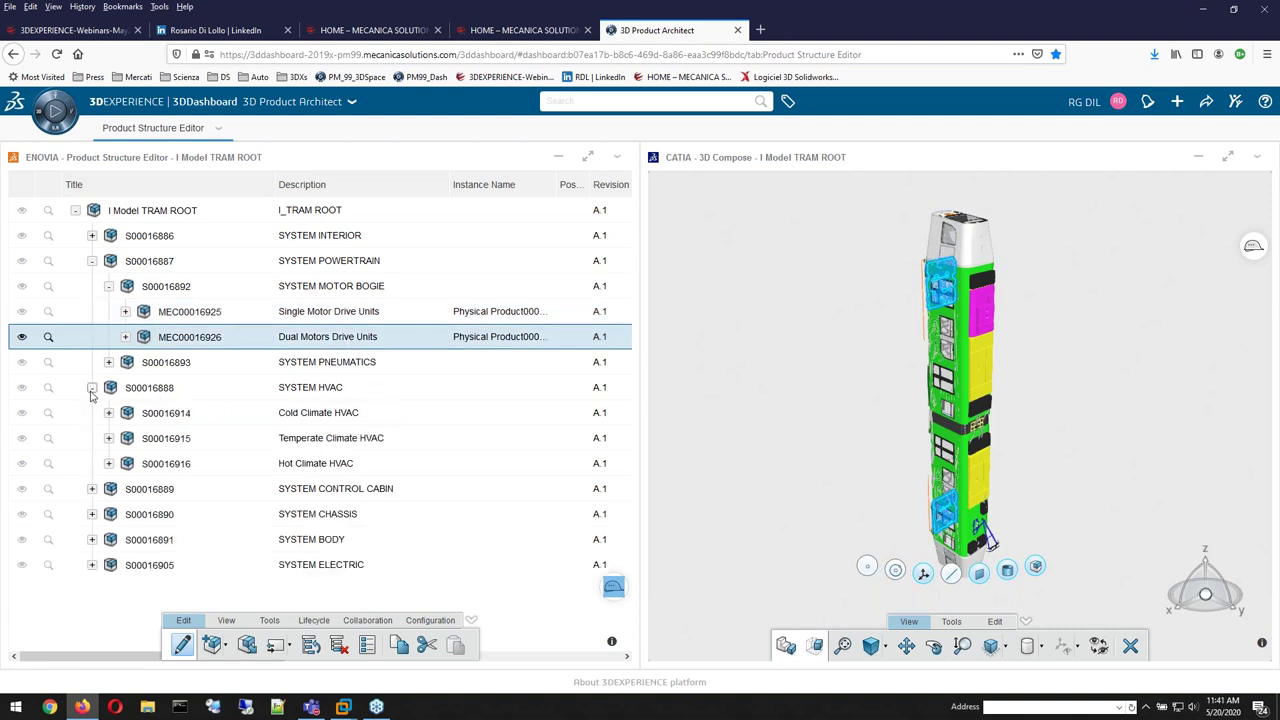
pyautogui.click(309, 413)
pyautogui.click(315, 438)
pyautogui.click(317, 464)
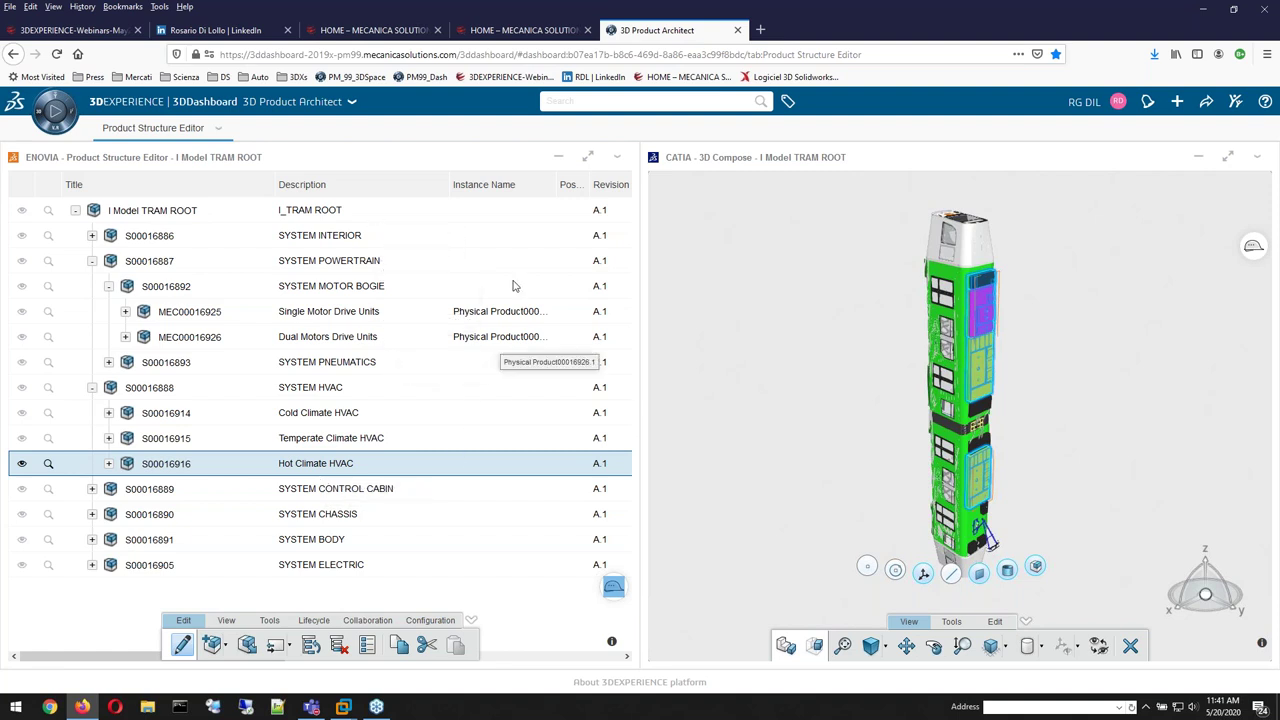
pyautogui.click(267, 622)
# Step: Start a configuration filter on the tram root and browse its product configurations
pyautogui.click(202, 213)
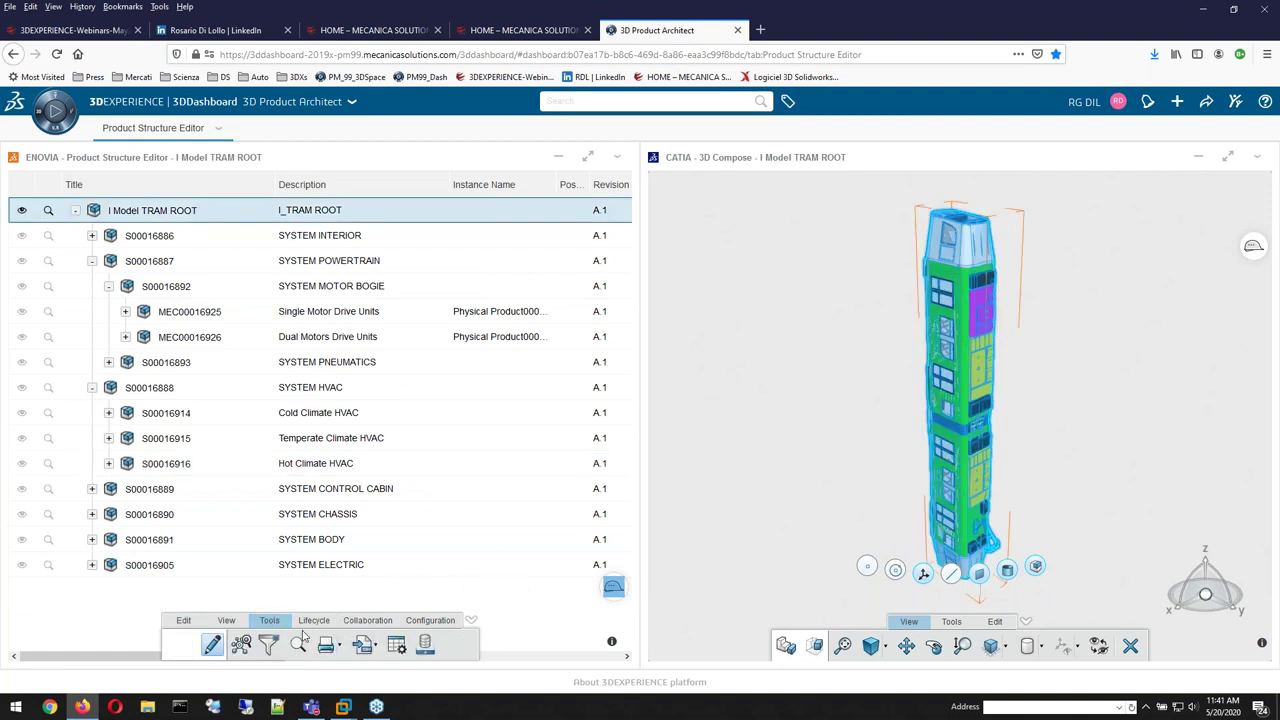
pyautogui.click(268, 645)
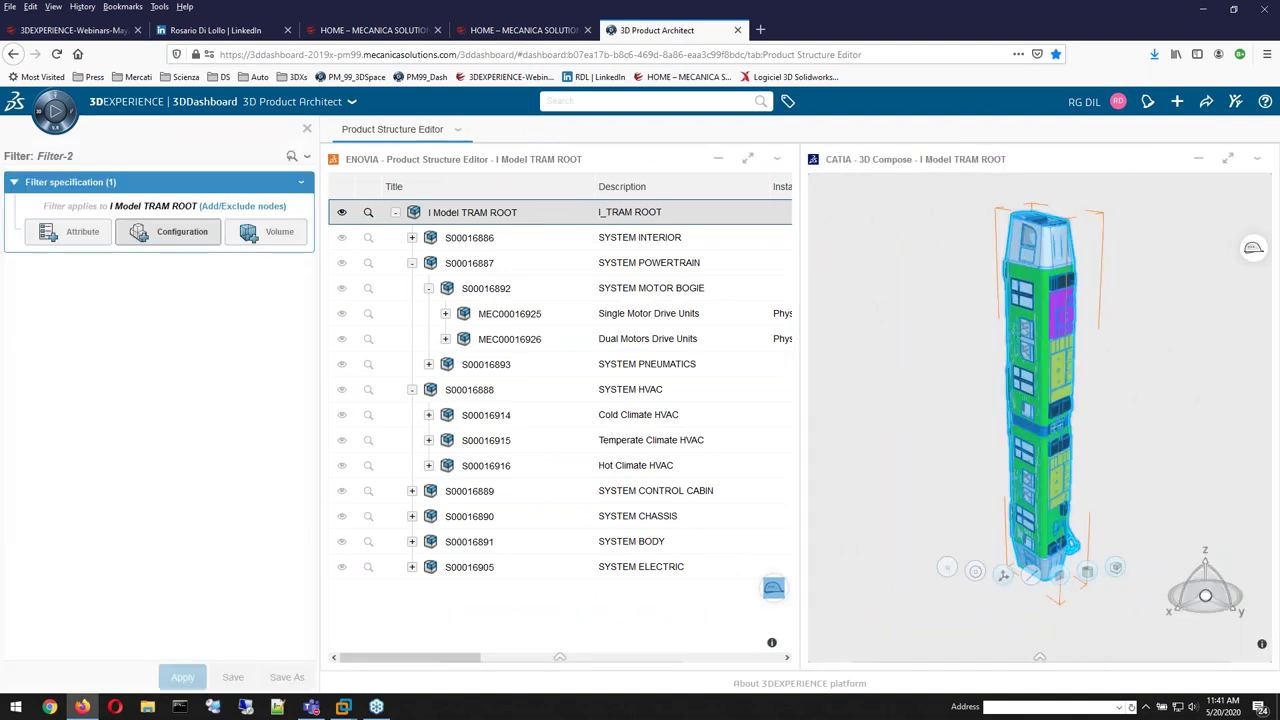
pyautogui.click(191, 241)
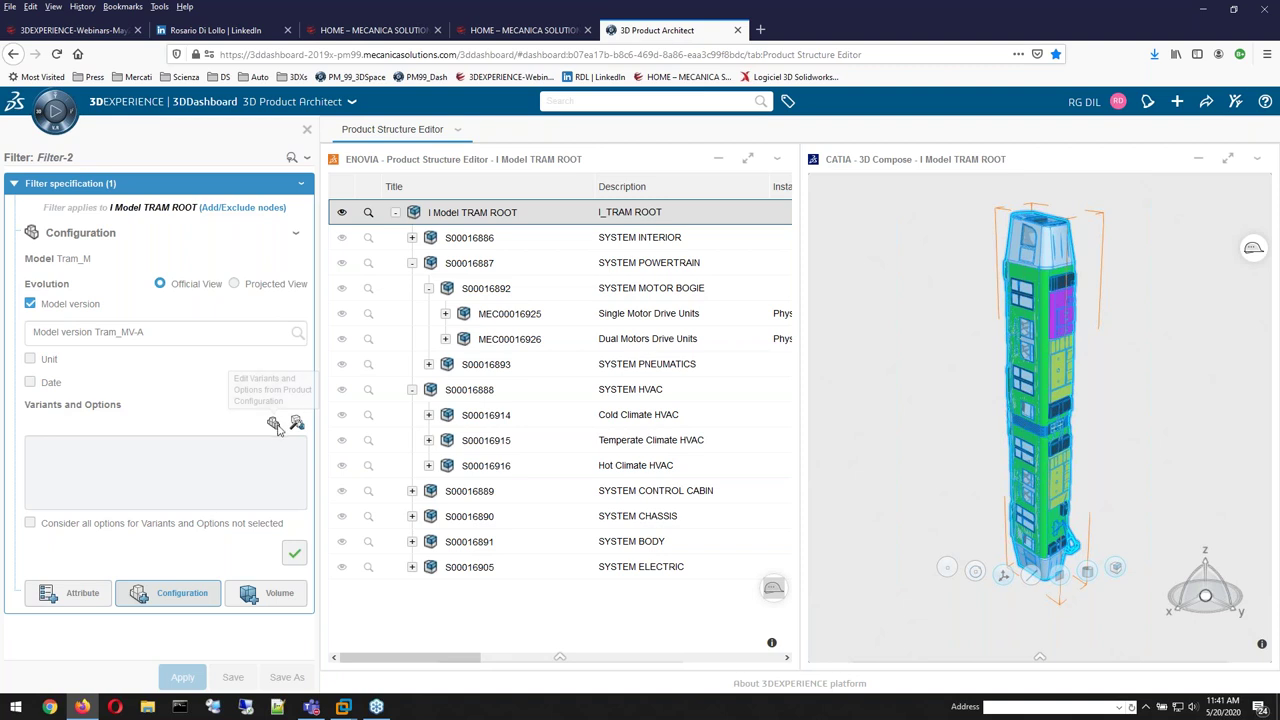
pyautogui.click(276, 424)
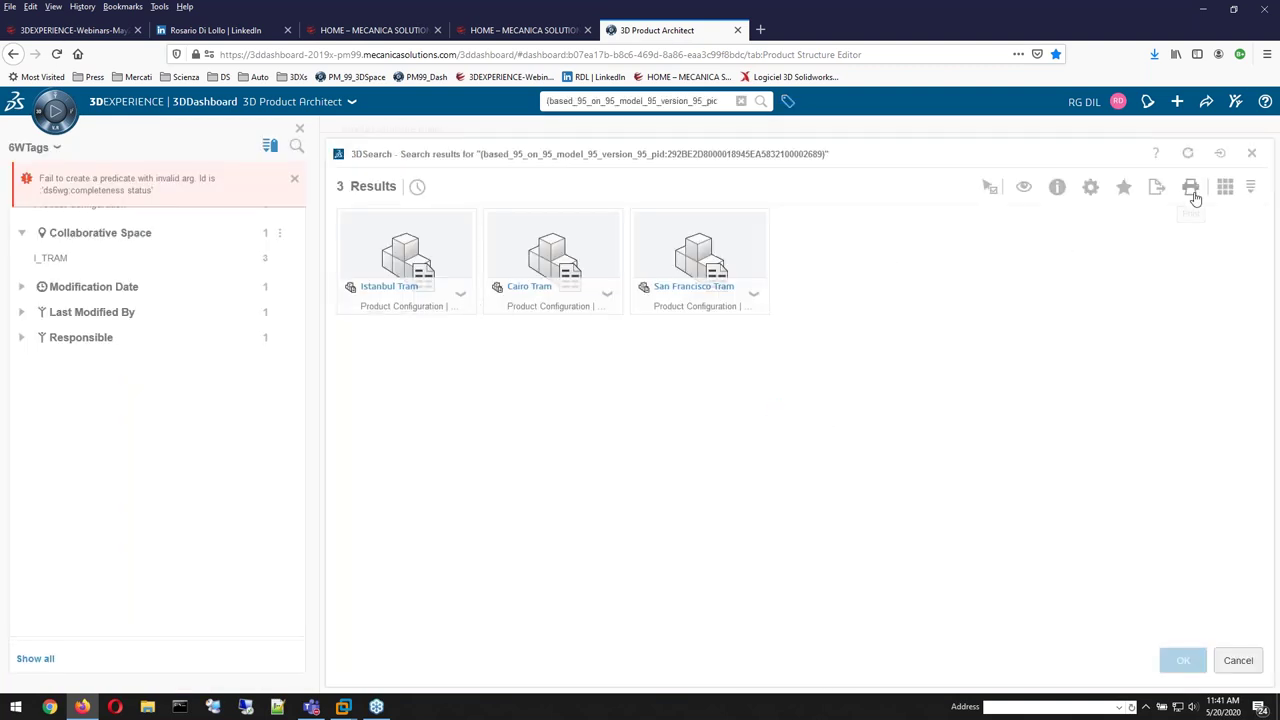
# Step: Filter the structure by the San Francisco Tram configuration, chosen from the list-view results
pyautogui.click(1227, 193)
pyautogui.click(1225, 266)
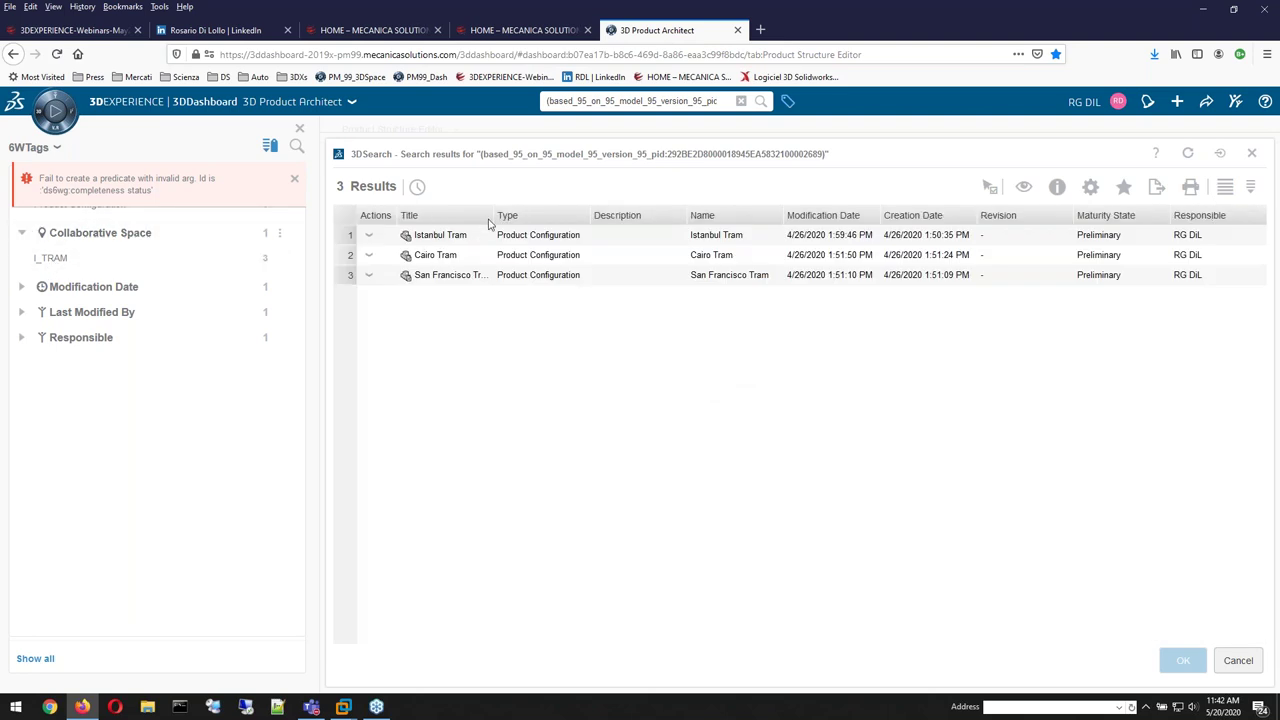
pyautogui.moveTo(492, 217); pyautogui.dragTo(497, 217)
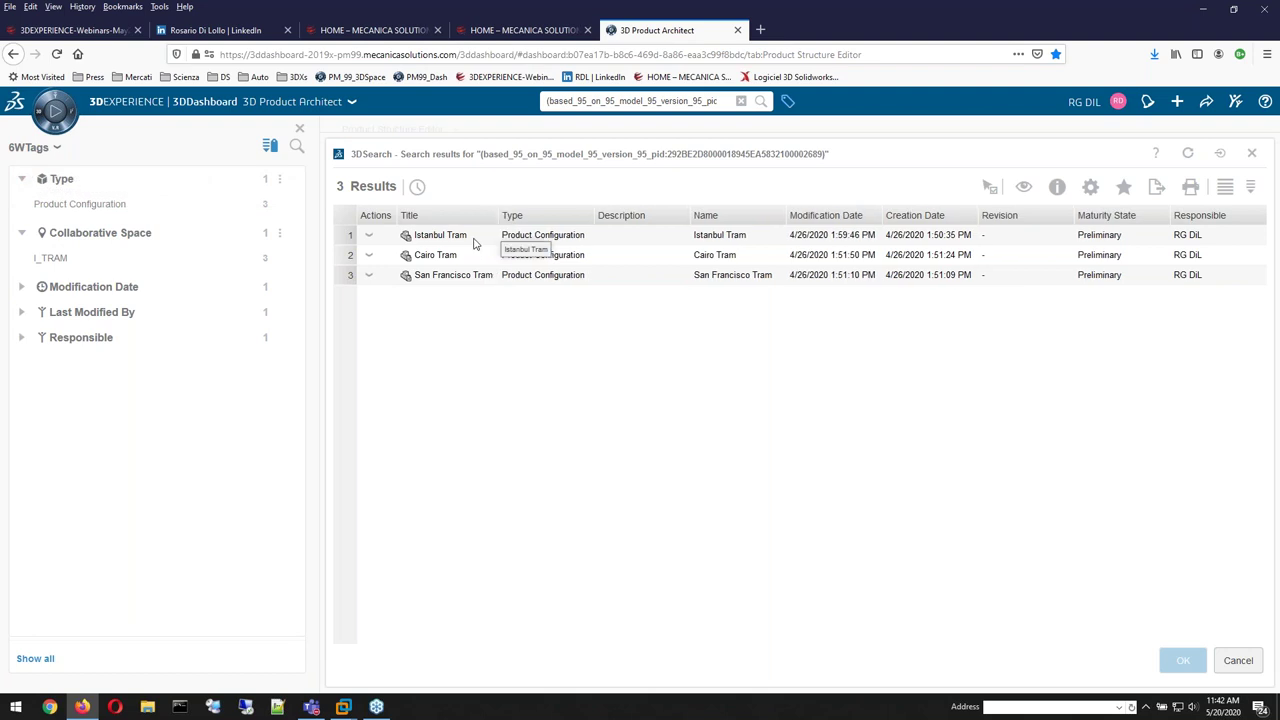
pyautogui.click(463, 257)
pyautogui.click(466, 276)
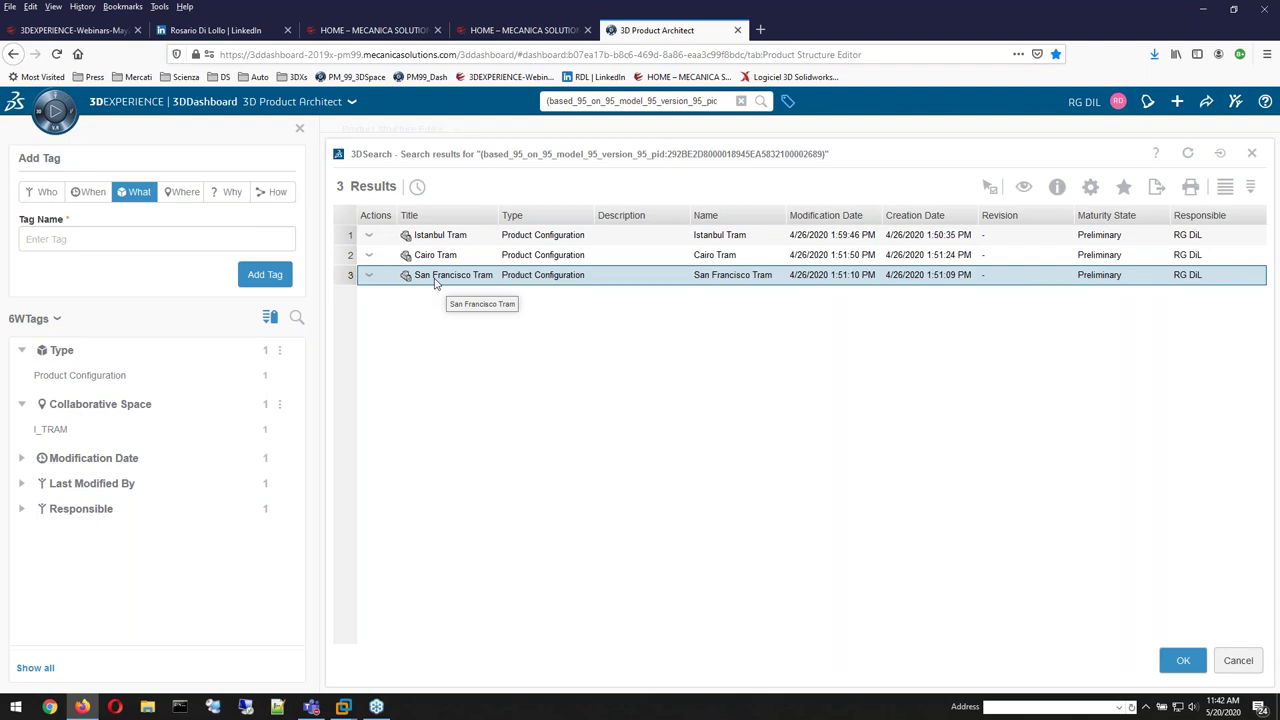
pyautogui.click(1184, 662)
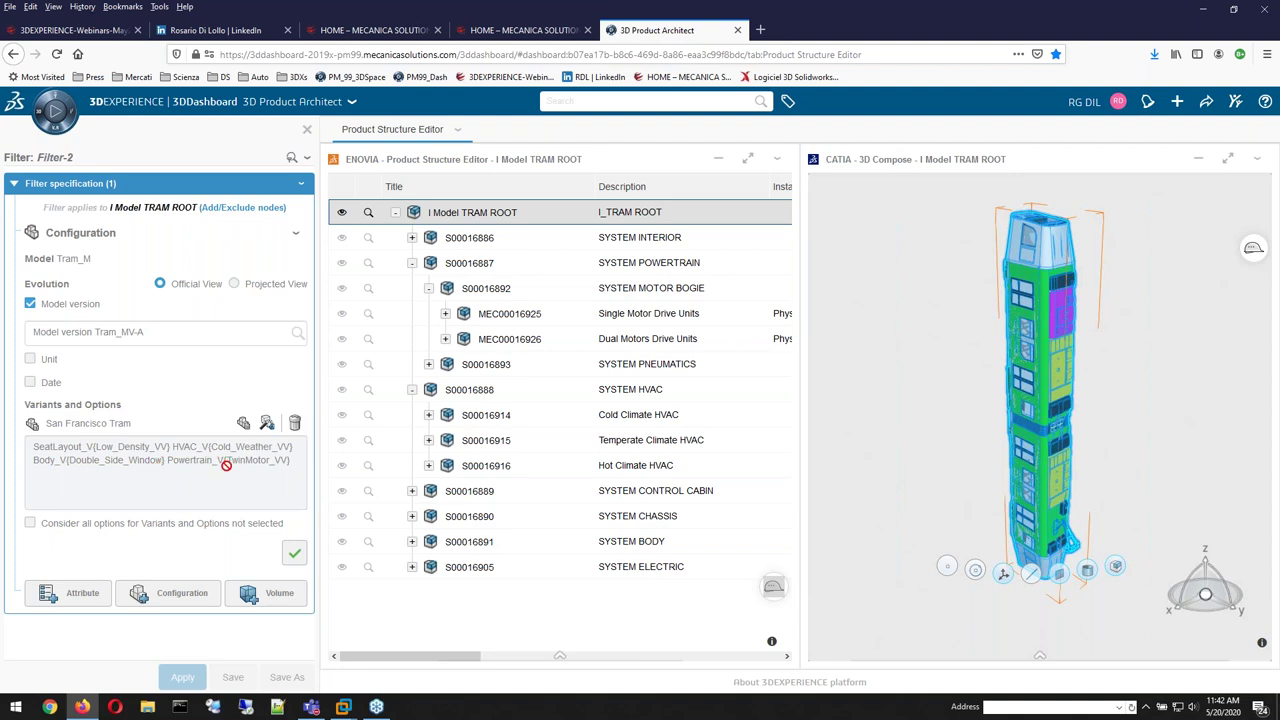
pyautogui.click(294, 553)
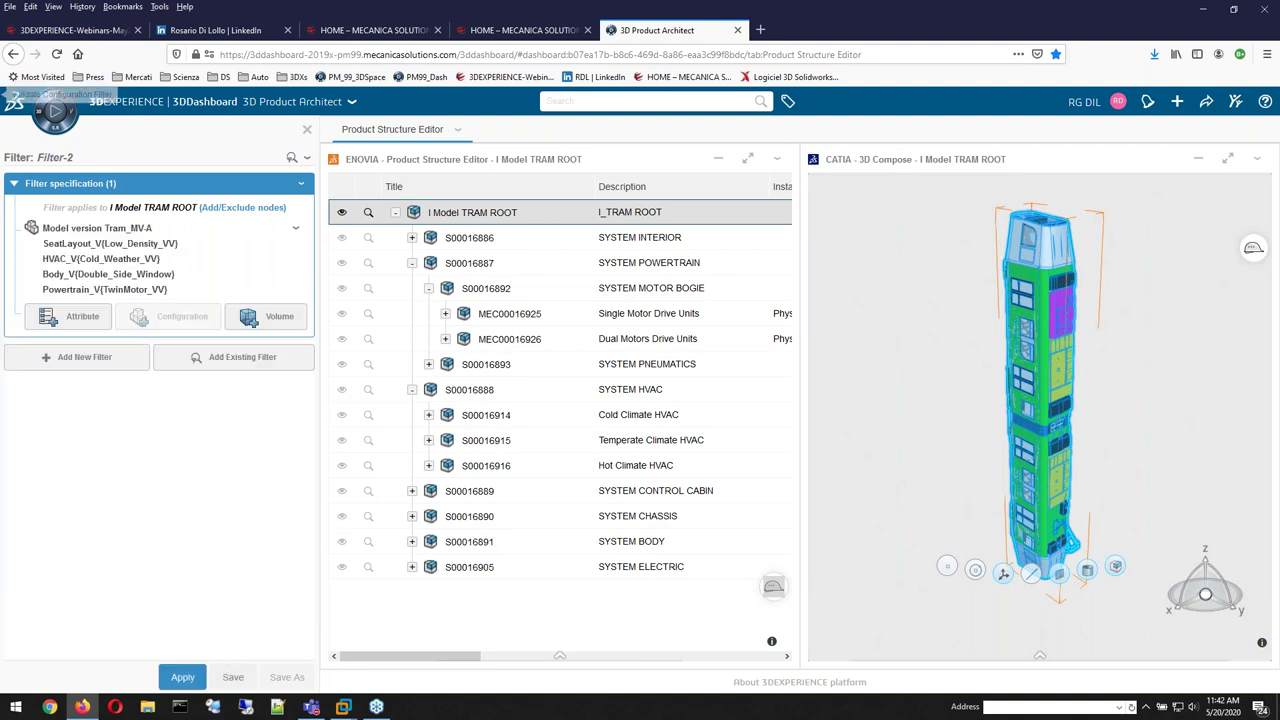
# Step: Apply the San Francisco Tram filter and orbit the tram to view its front end
pyautogui.click(182, 677)
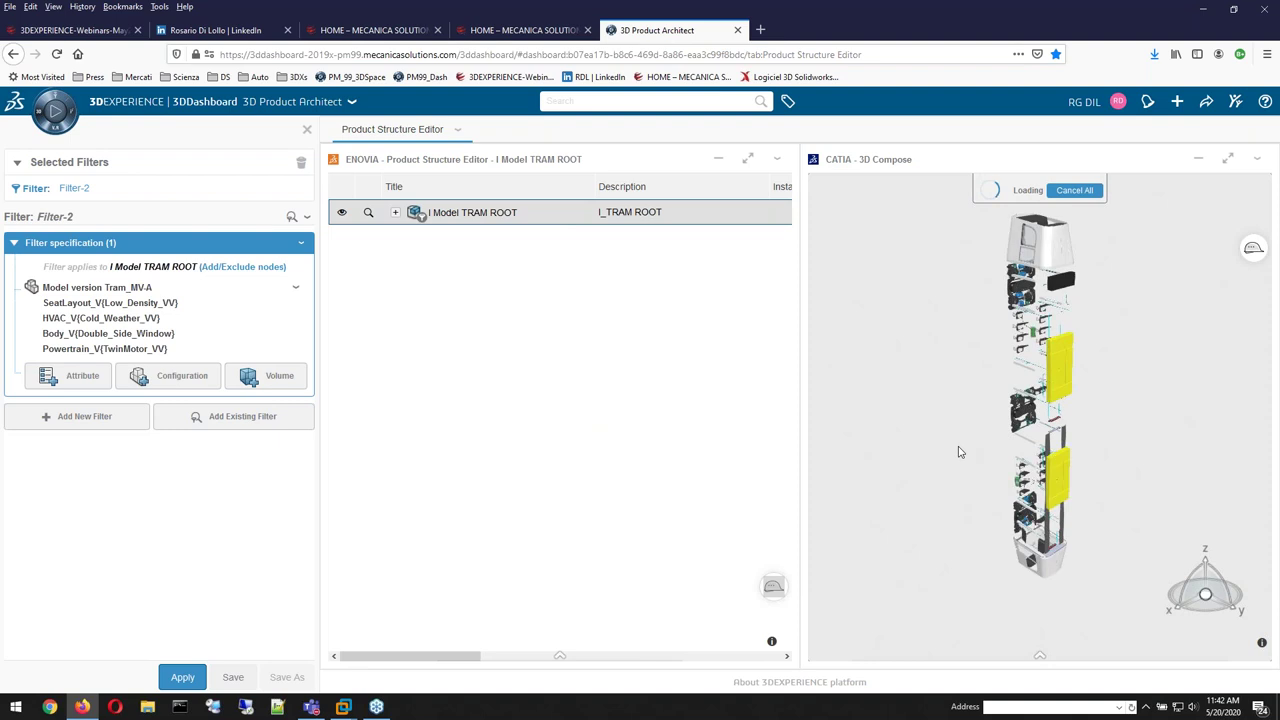
pyautogui.moveTo(1063, 480)
pyautogui.mouseDown()
pyautogui.moveTo(1160, 528)
pyautogui.moveTo(1000, 491)
pyautogui.moveTo(1071, 623)
pyautogui.mouseUp()
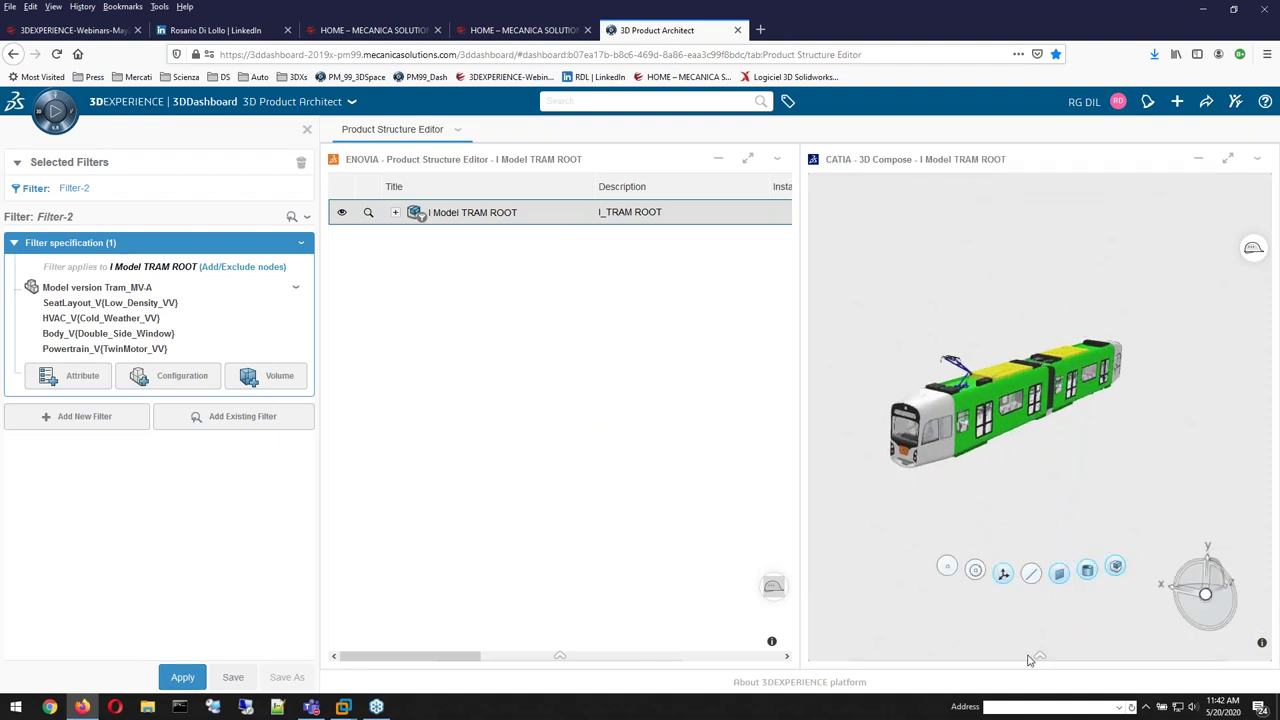
pyautogui.moveTo(920, 489)
pyautogui.mouseDown()
pyautogui.moveTo(1013, 535)
pyautogui.moveTo(996, 357)
pyautogui.mouseUp()
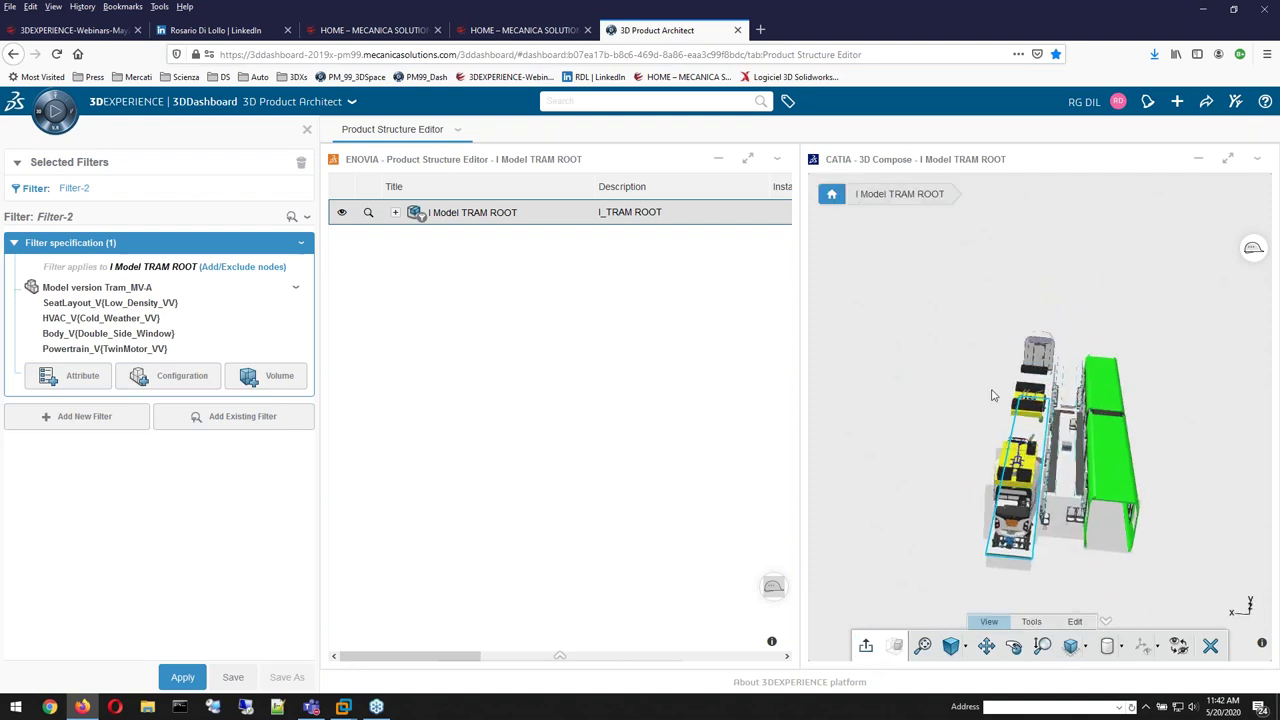
pyautogui.scroll(3, 996, 357)
pyautogui.scroll(3, 1005, 348)
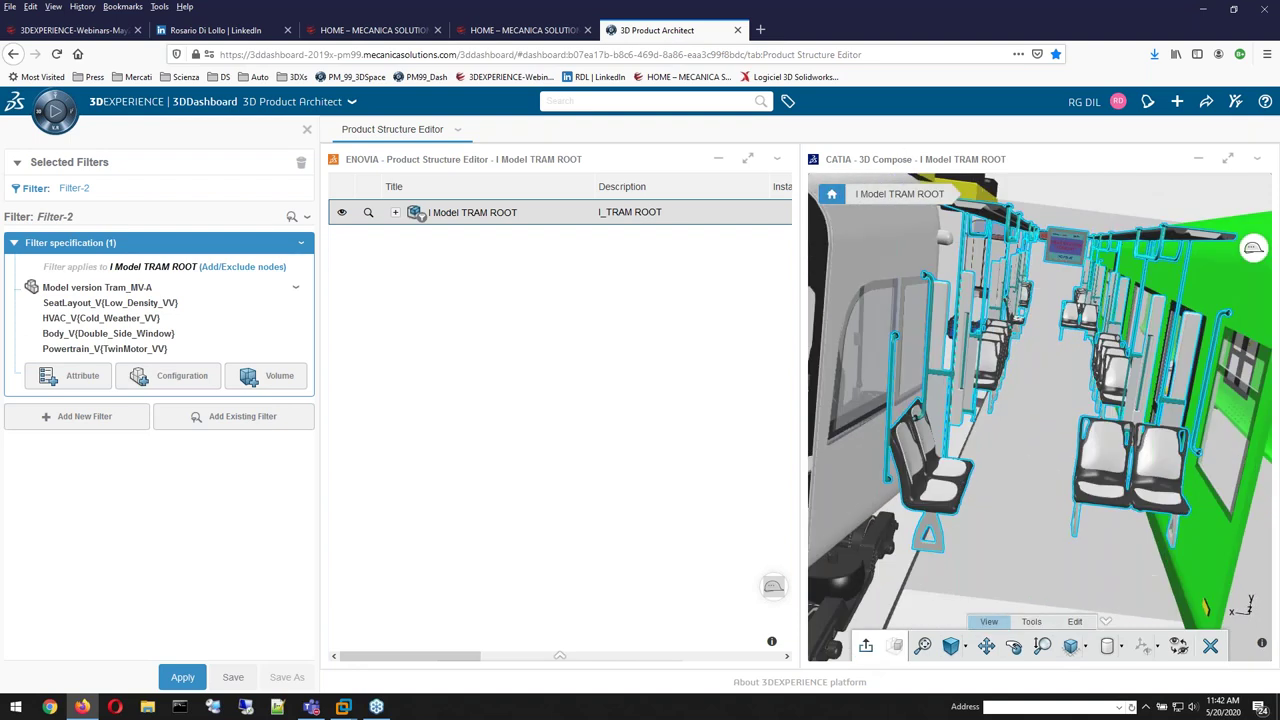
pyautogui.scroll(2, 1014, 339)
pyautogui.scroll(-2, 1013, 338)
pyautogui.scroll(-2, 1016, 360)
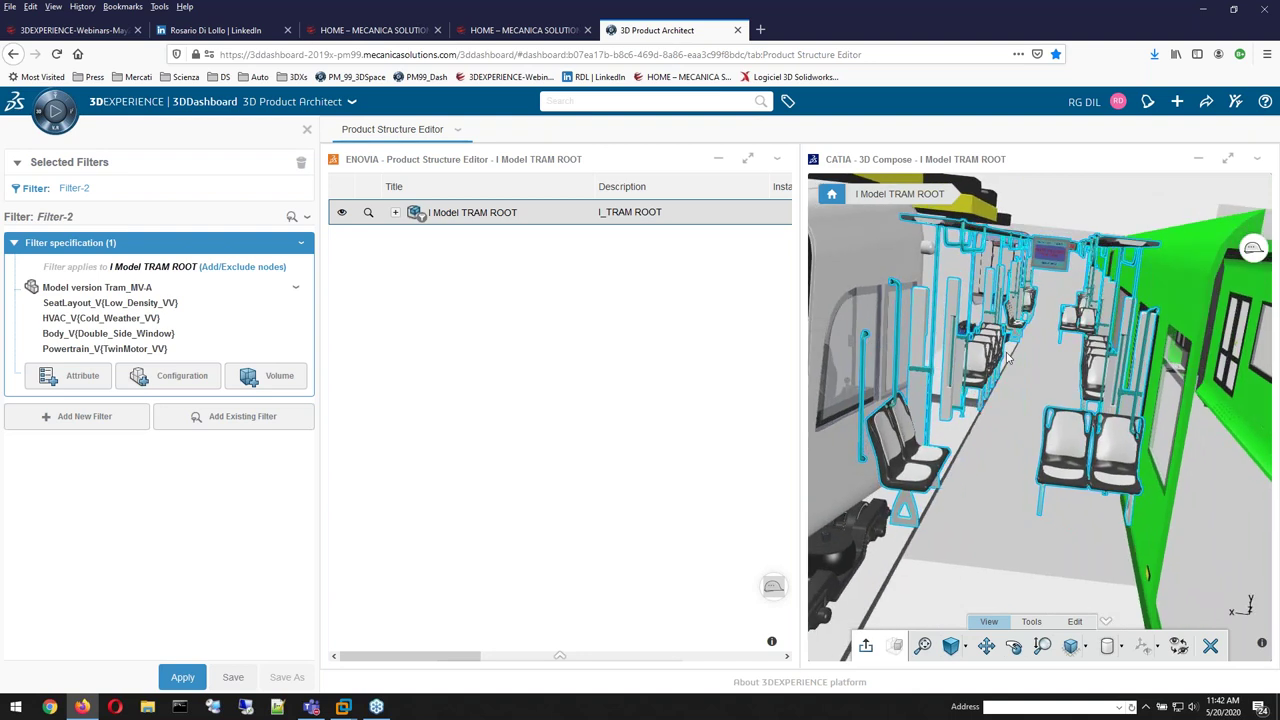
pyautogui.scroll(-3, 1016, 360)
pyautogui.moveTo(1016, 472); pyautogui.dragTo(960, 400)
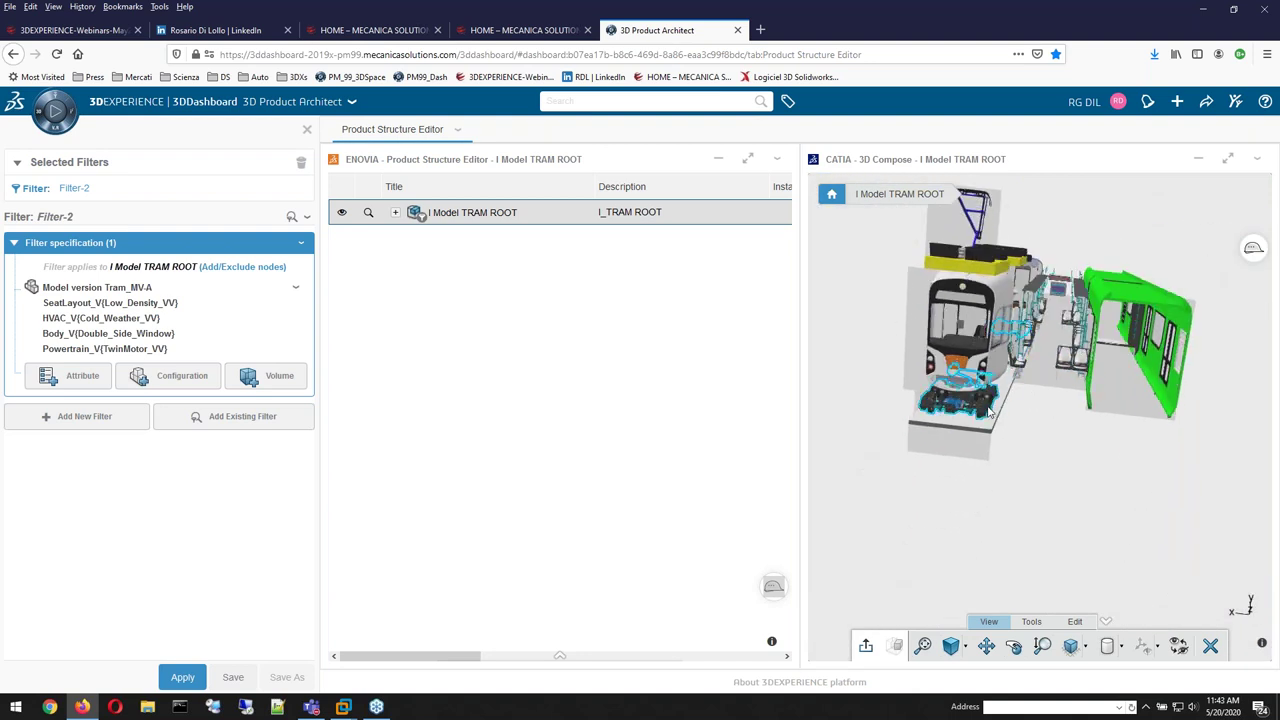
# Step: Drill into SYSTEM MOTOR BOGIE to confirm only Dual Motors Drive Units remain, then reopen Configuration
pyautogui.click(1063, 356)
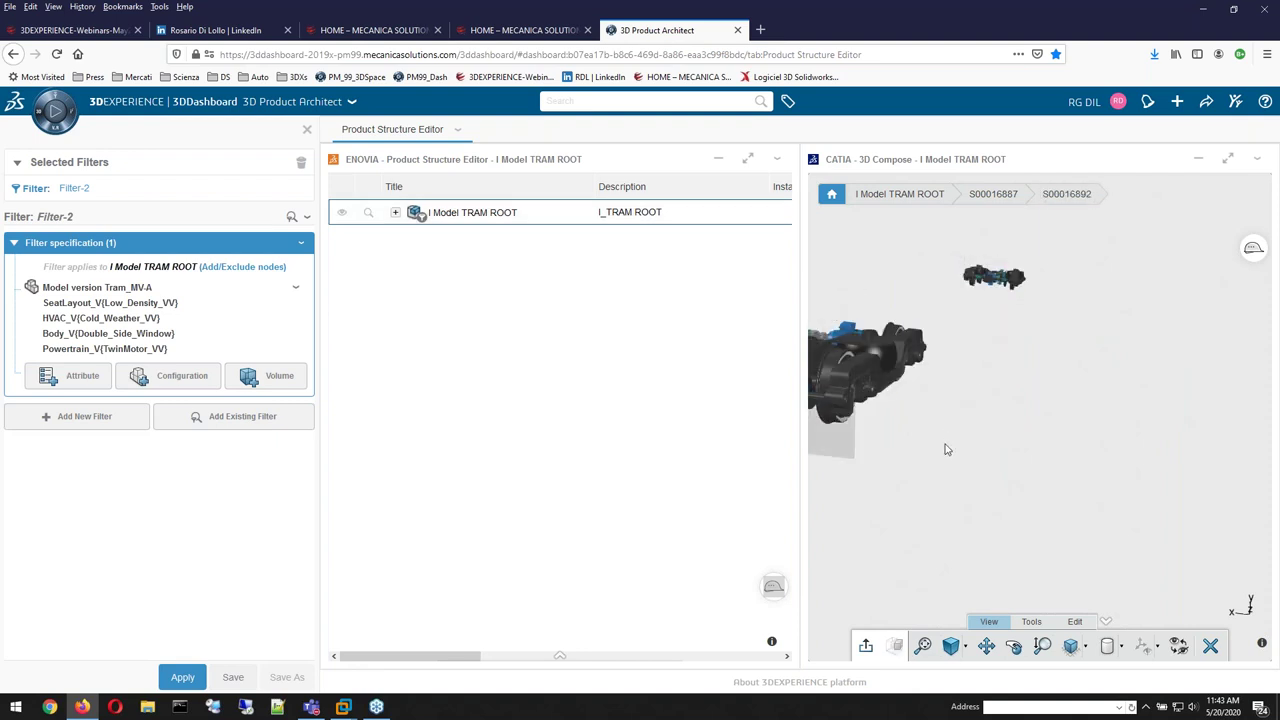
pyautogui.click(974, 390)
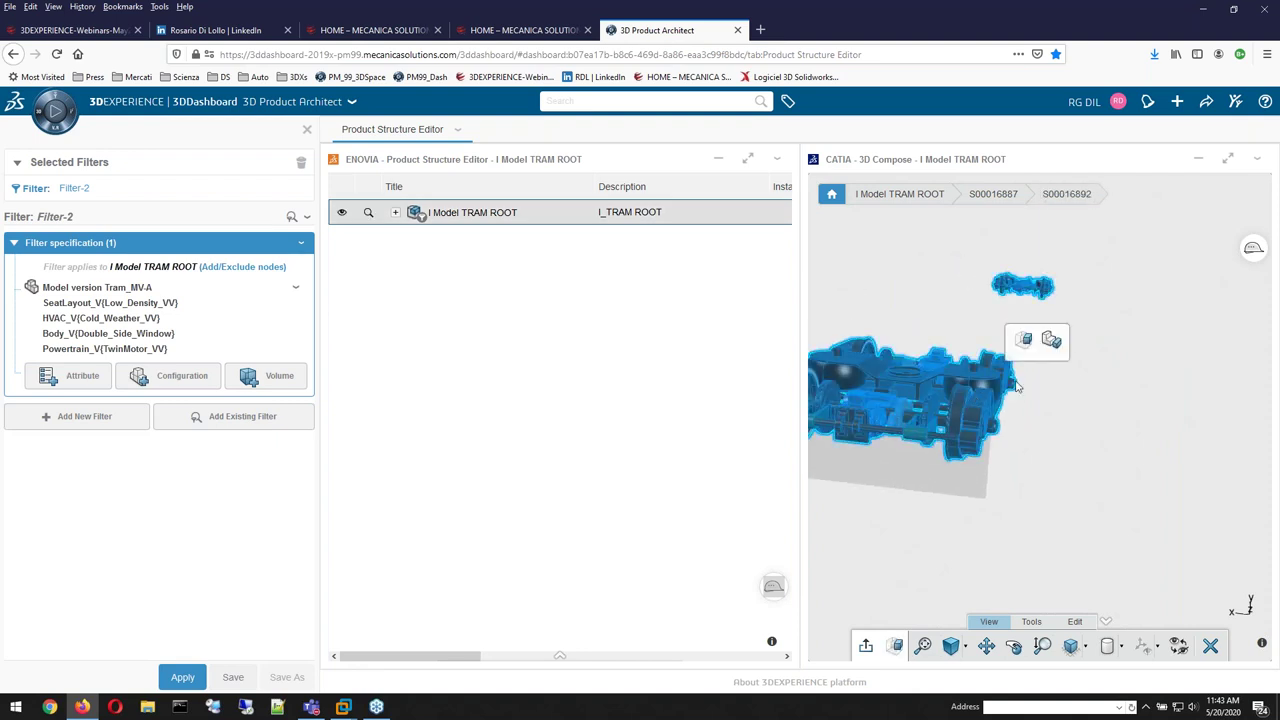
pyautogui.click(1063, 342)
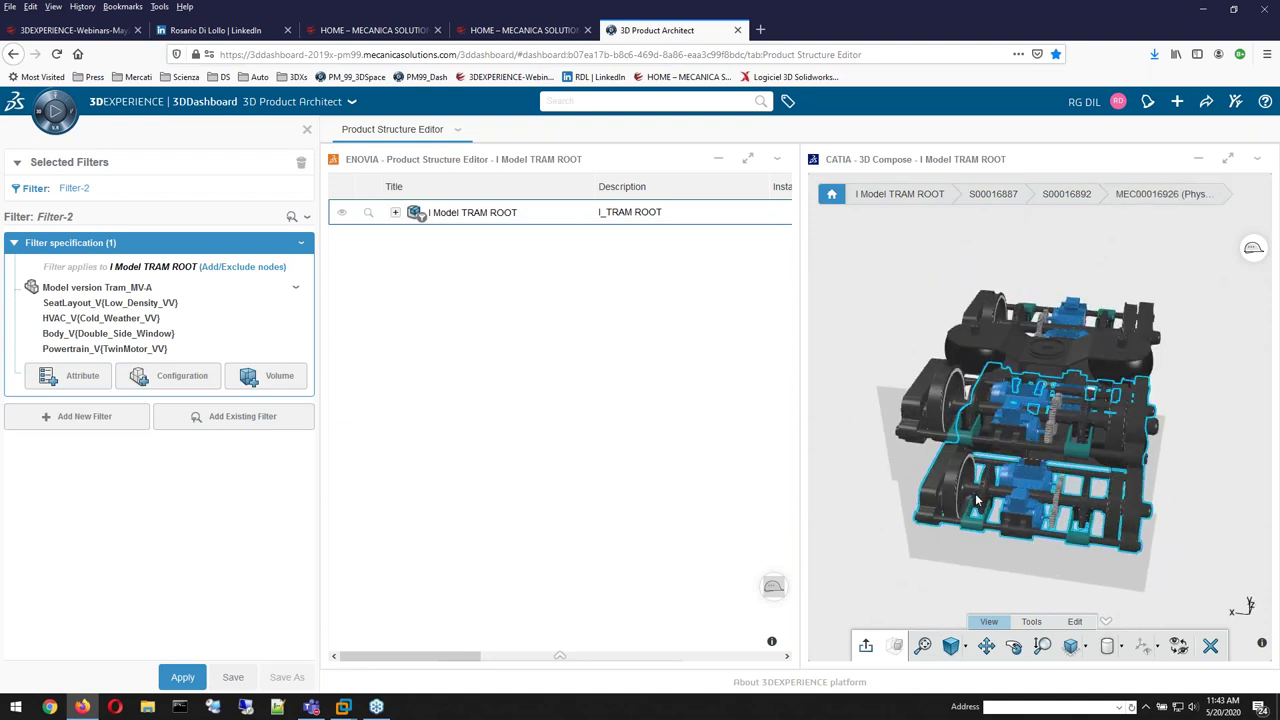
pyautogui.click(950, 405)
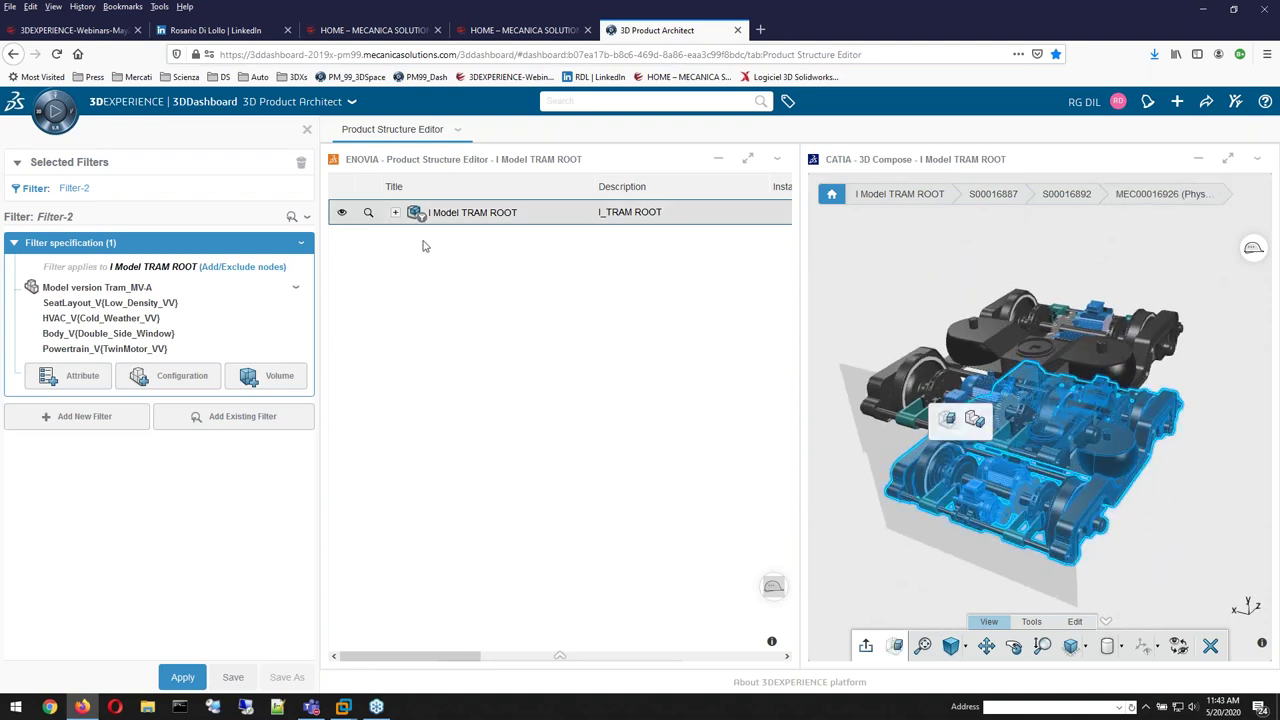
pyautogui.click(396, 213)
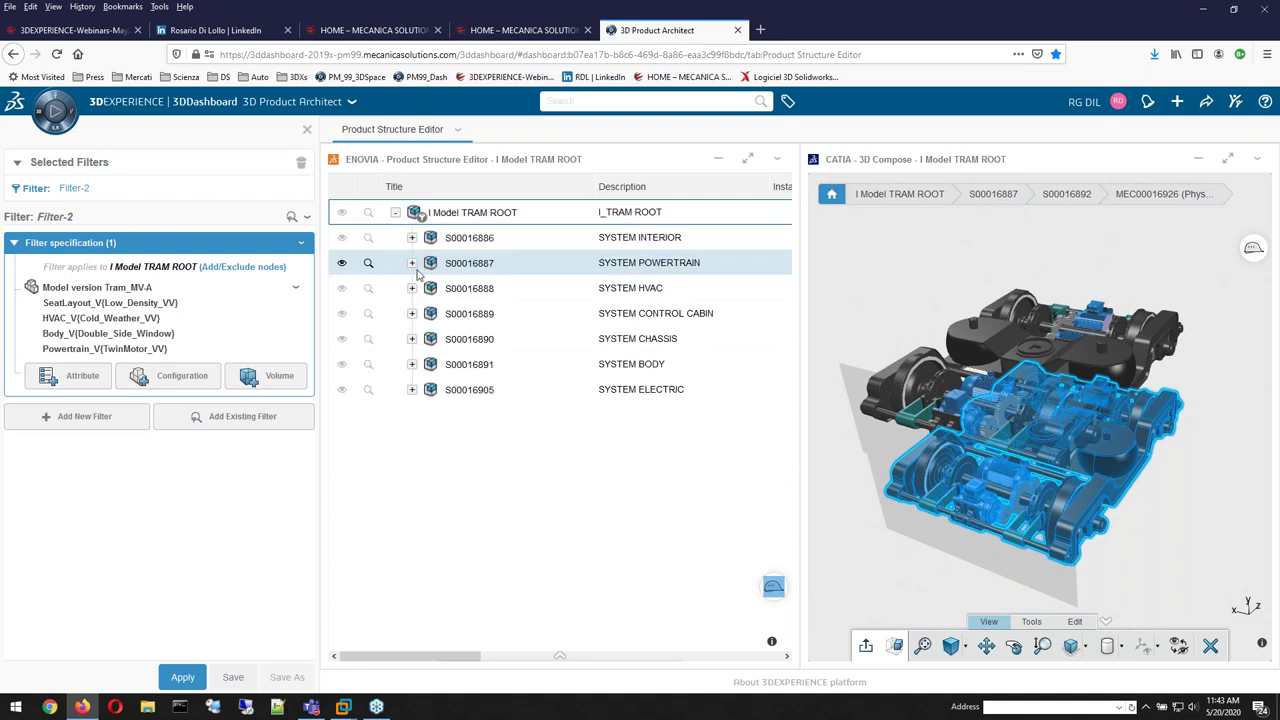
pyautogui.click(412, 264)
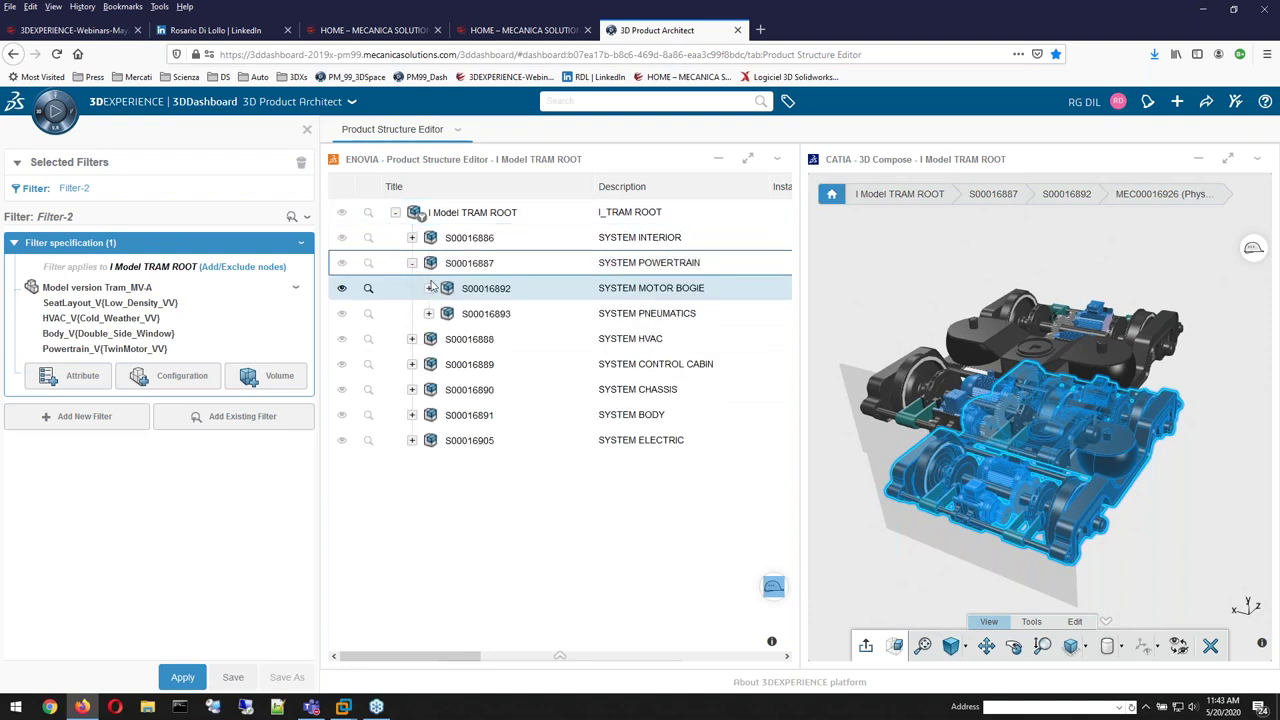
pyautogui.click(429, 289)
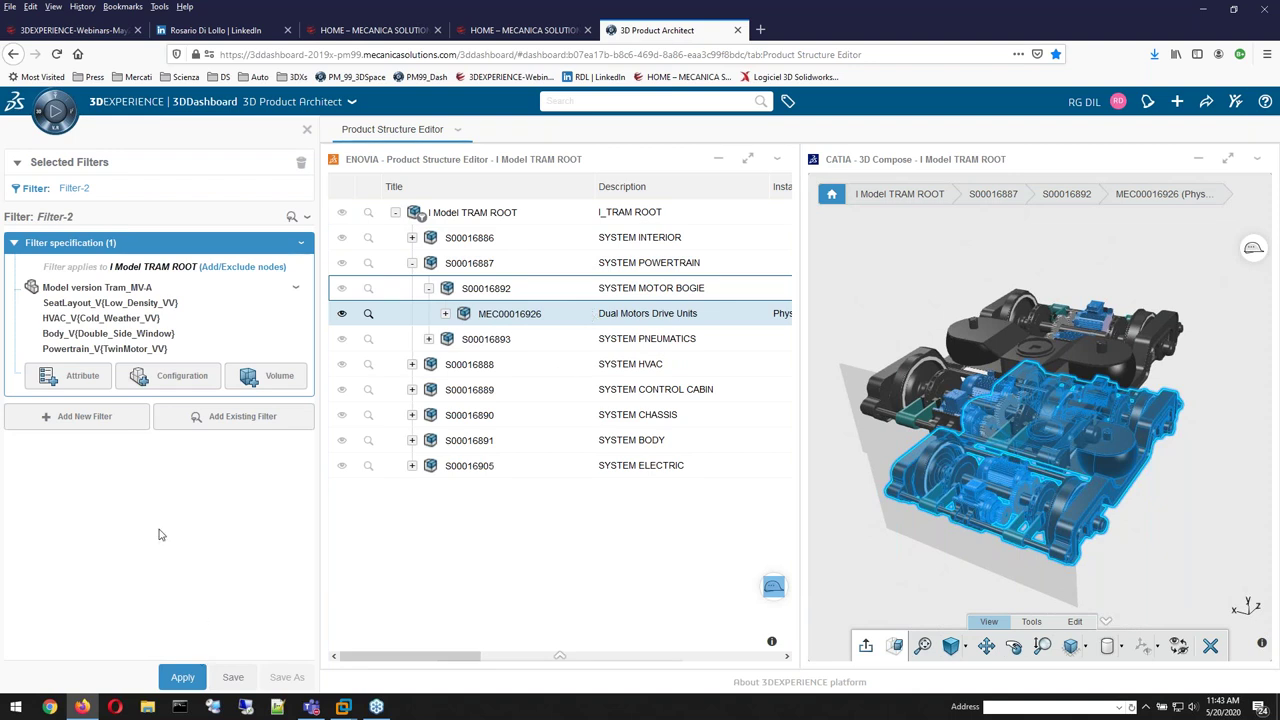
pyautogui.click(180, 379)
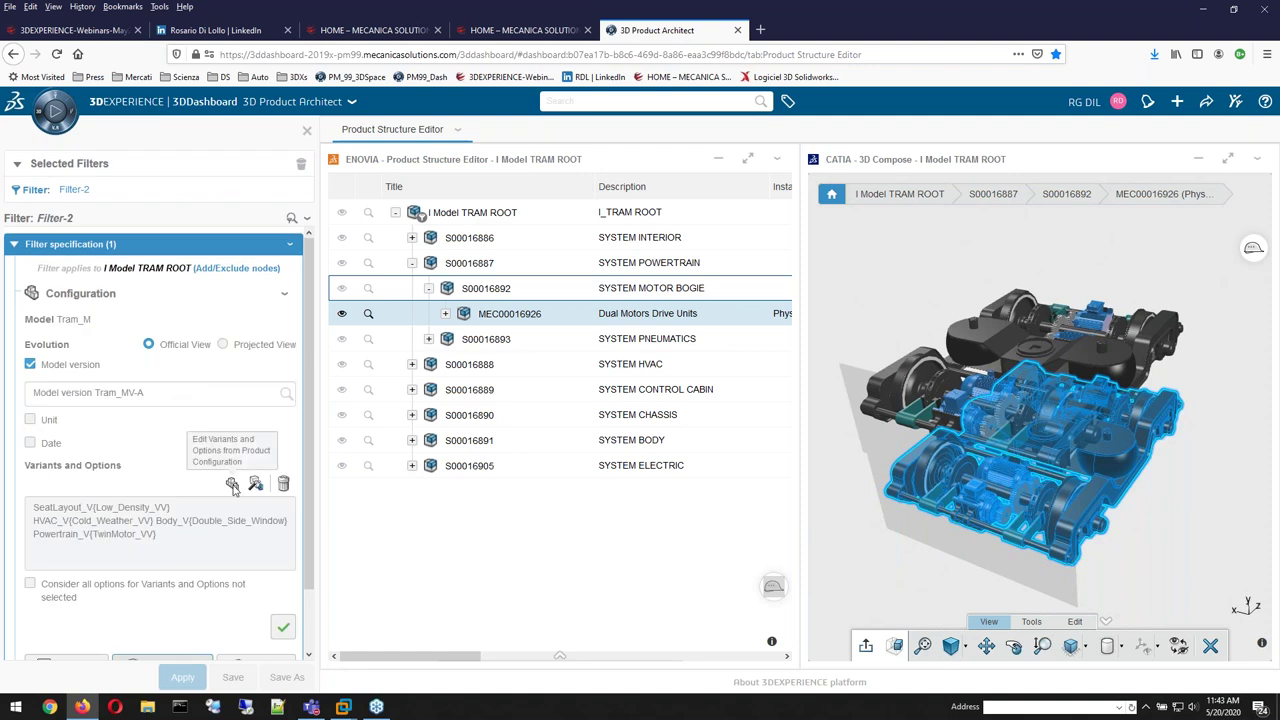
# Step: Switch Filter-2 to the Istanbul Tram configuration and apply it to I Model TRAM ROOT
pyautogui.click(283, 484)
pyautogui.click(283, 484)
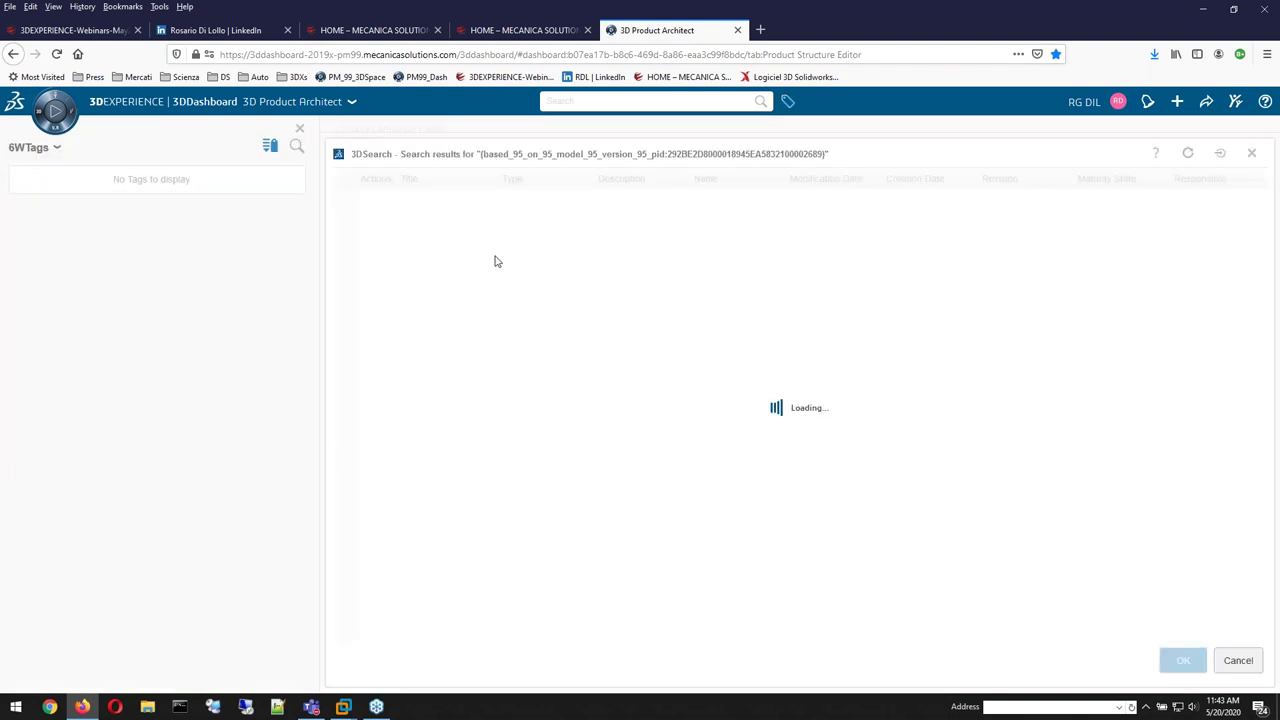
pyautogui.click(483, 240)
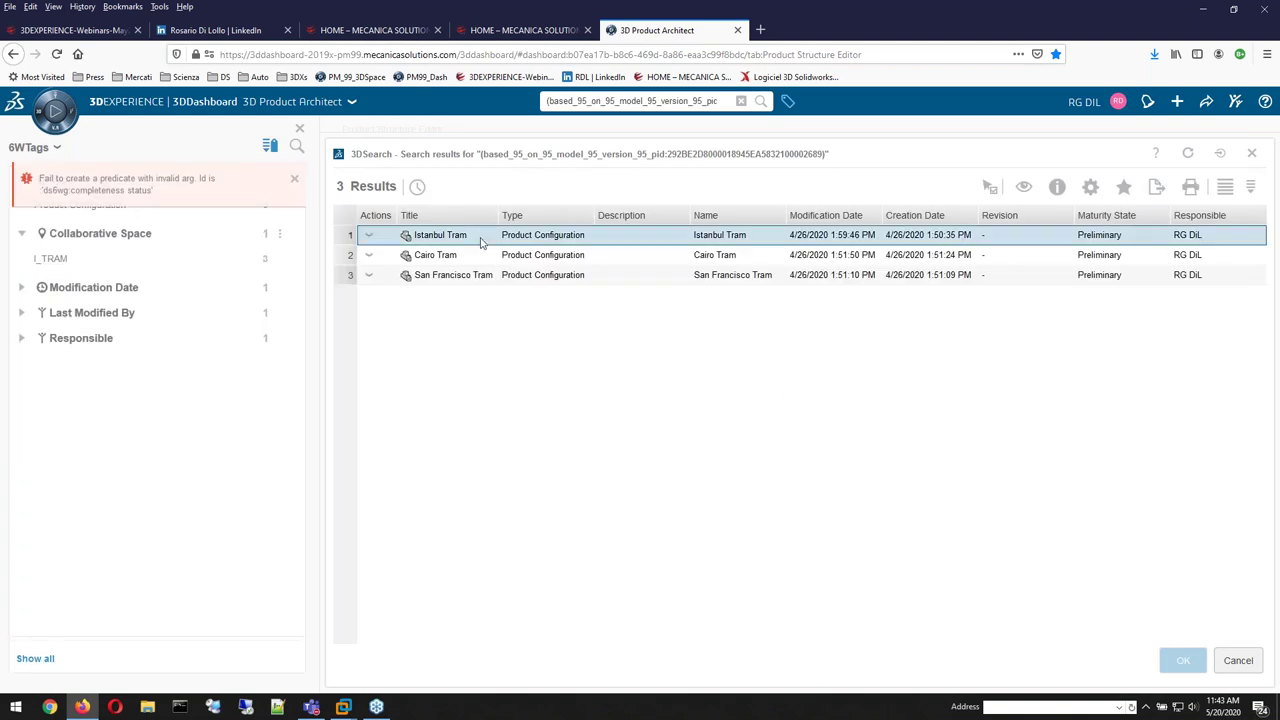
pyautogui.click(1182, 660)
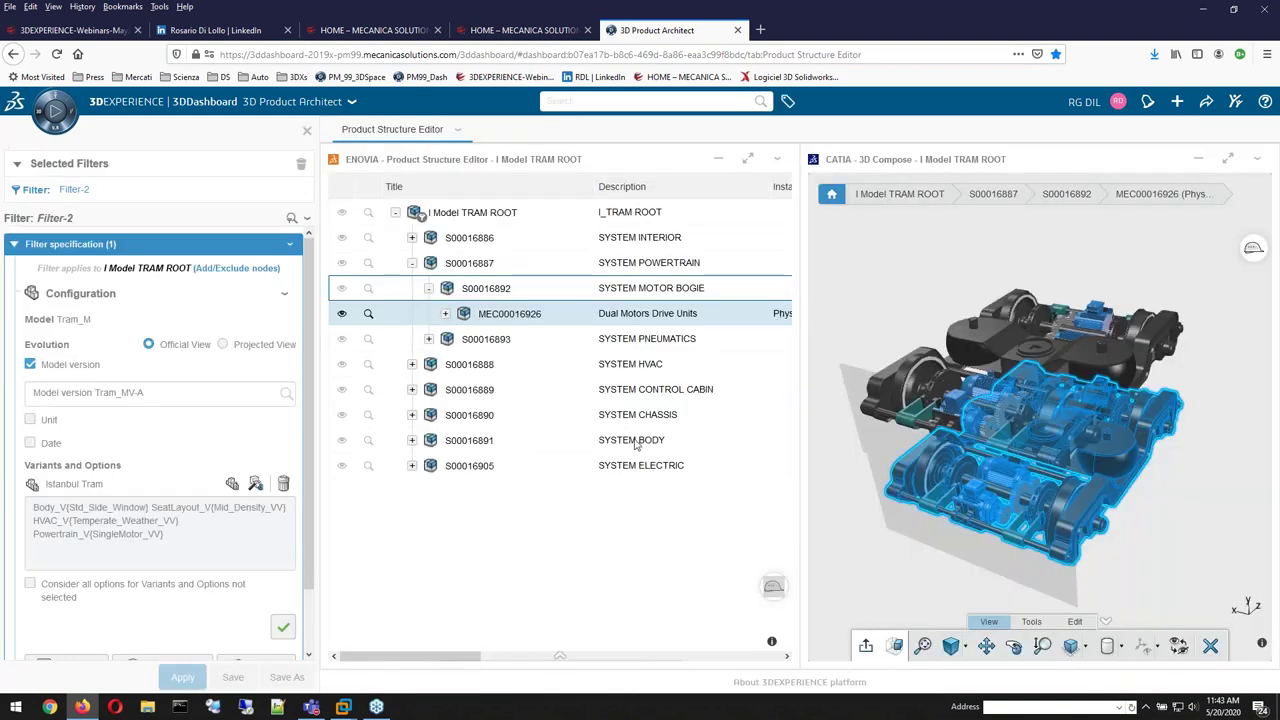
pyautogui.click(283, 627)
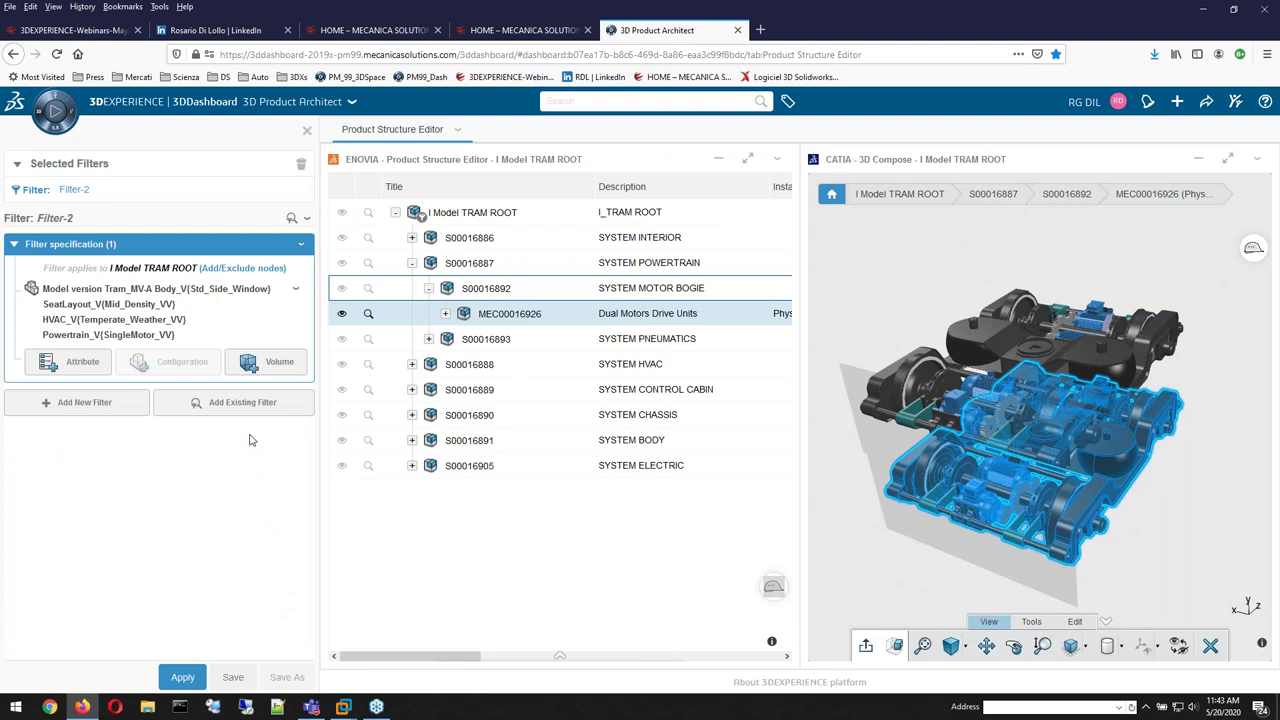
pyautogui.click(188, 679)
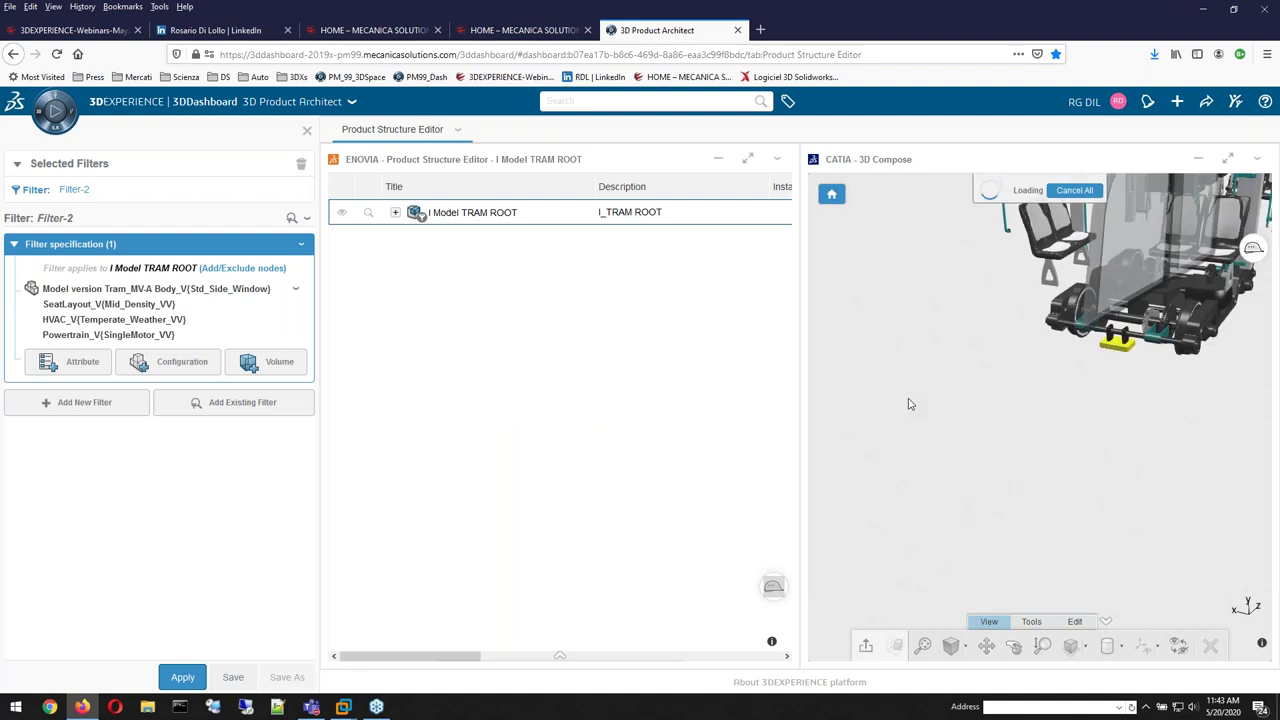
# Step: Inspect the reloaded Istanbul tram's bogie and interior, reframe the whole tram, and expand its seven systems
pyautogui.scroll(2, 984, 512)
pyautogui.click(984, 512)
pyautogui.scroll(2, 984, 512)
pyautogui.scroll(2, 984, 512)
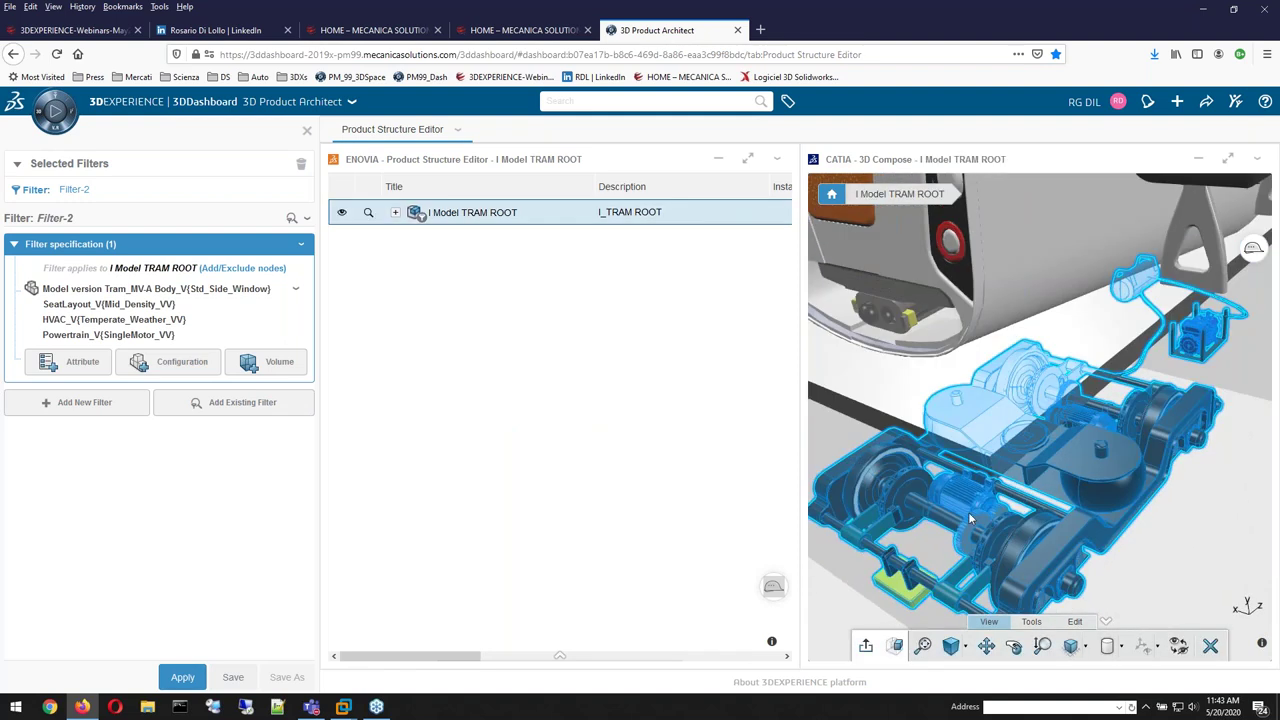
pyautogui.moveTo(984, 512); pyautogui.dragTo(991, 437, button='middle')
pyautogui.click(1048, 542)
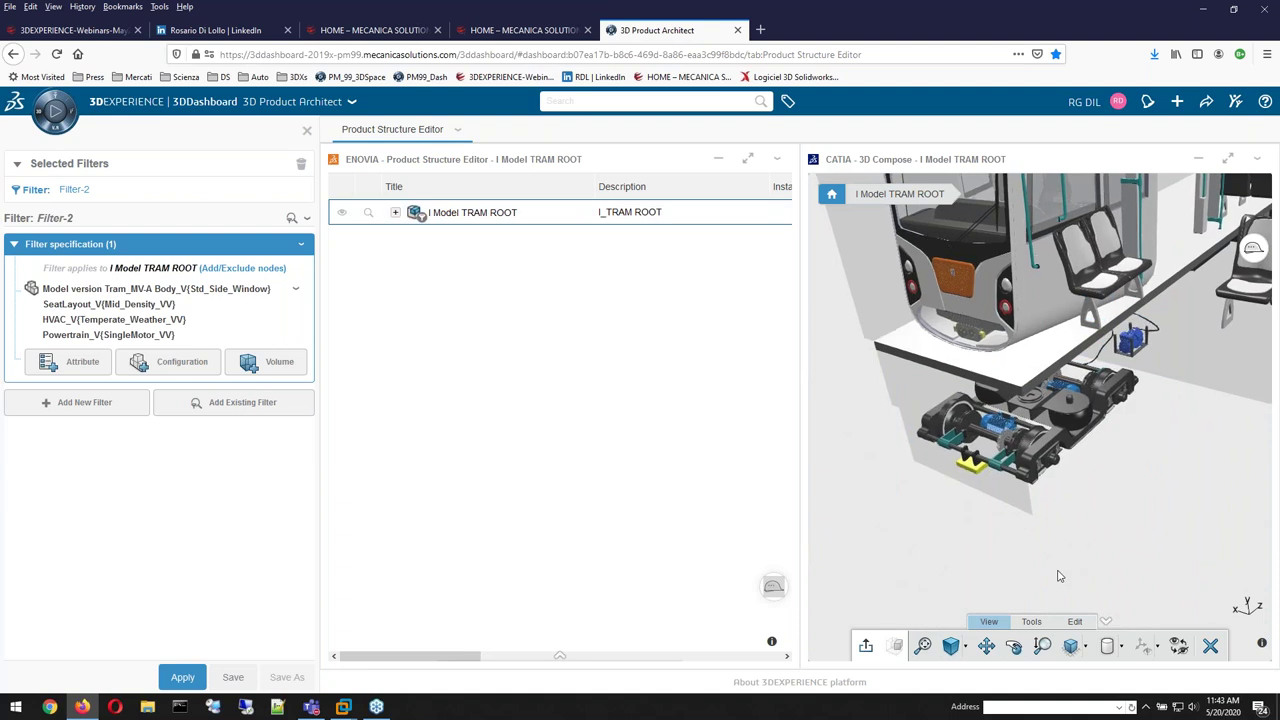
pyautogui.moveTo(940, 578)
pyautogui.mouseDown(button='middle')
pyautogui.moveTo(1054, 566)
pyautogui.moveTo(850, 260)
pyautogui.mouseUp(button='middle')
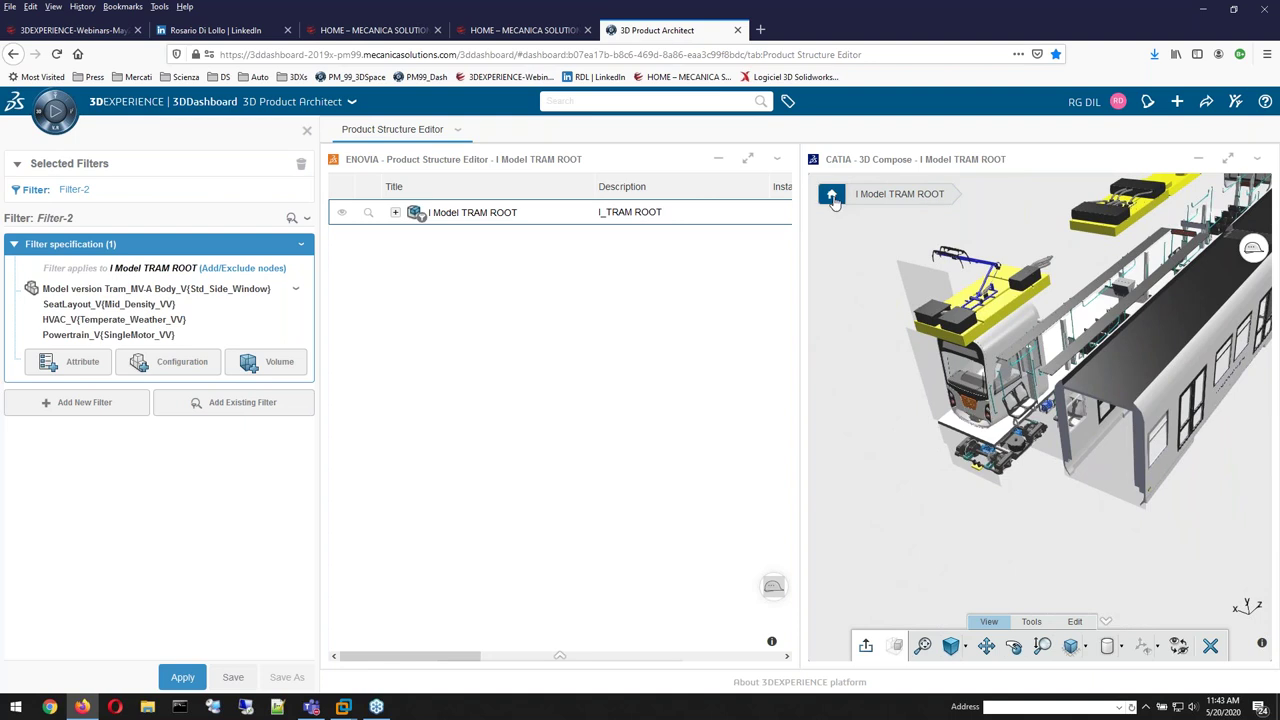
pyautogui.click(831, 194)
pyautogui.click(1043, 407)
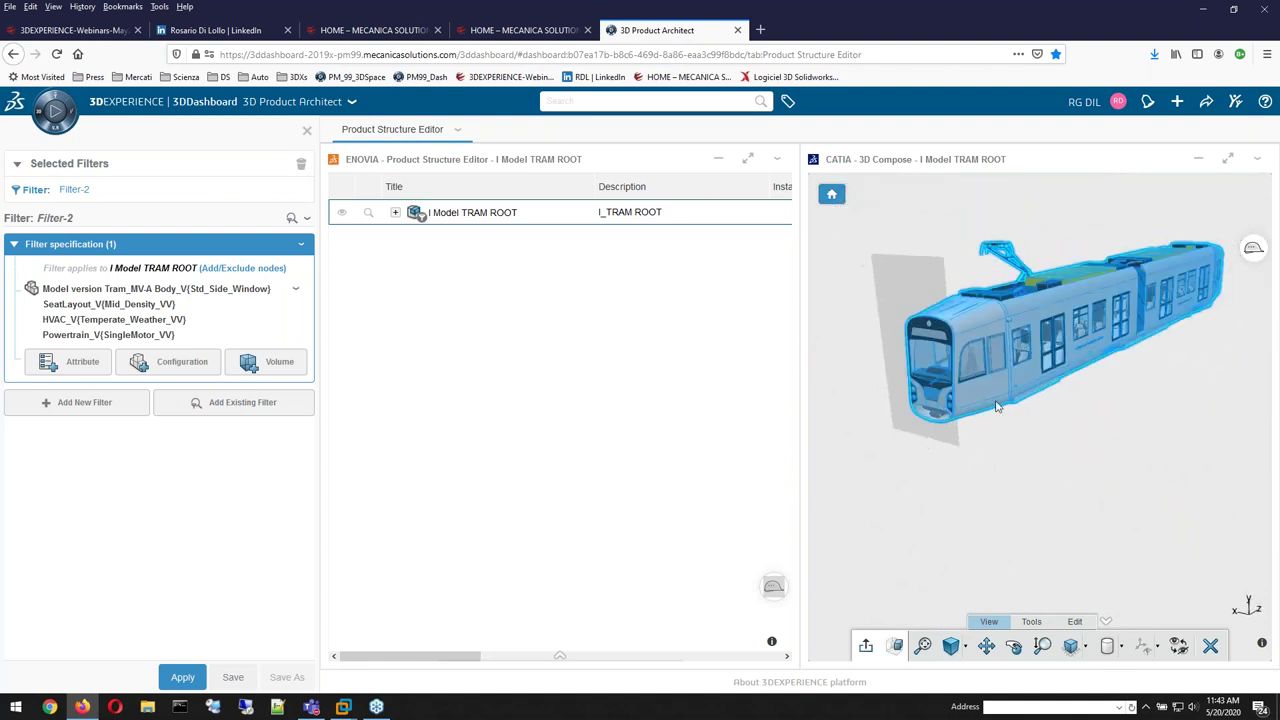
pyautogui.click(395, 213)
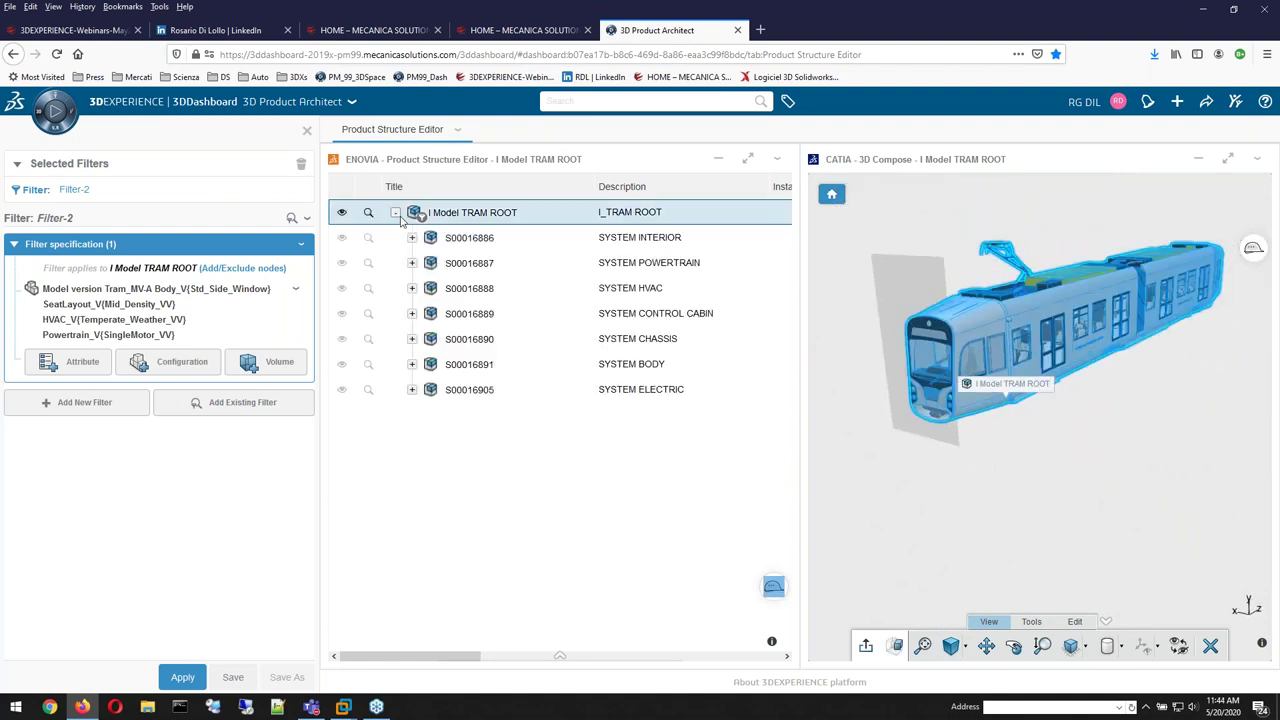
pyautogui.rightClick(430, 215)
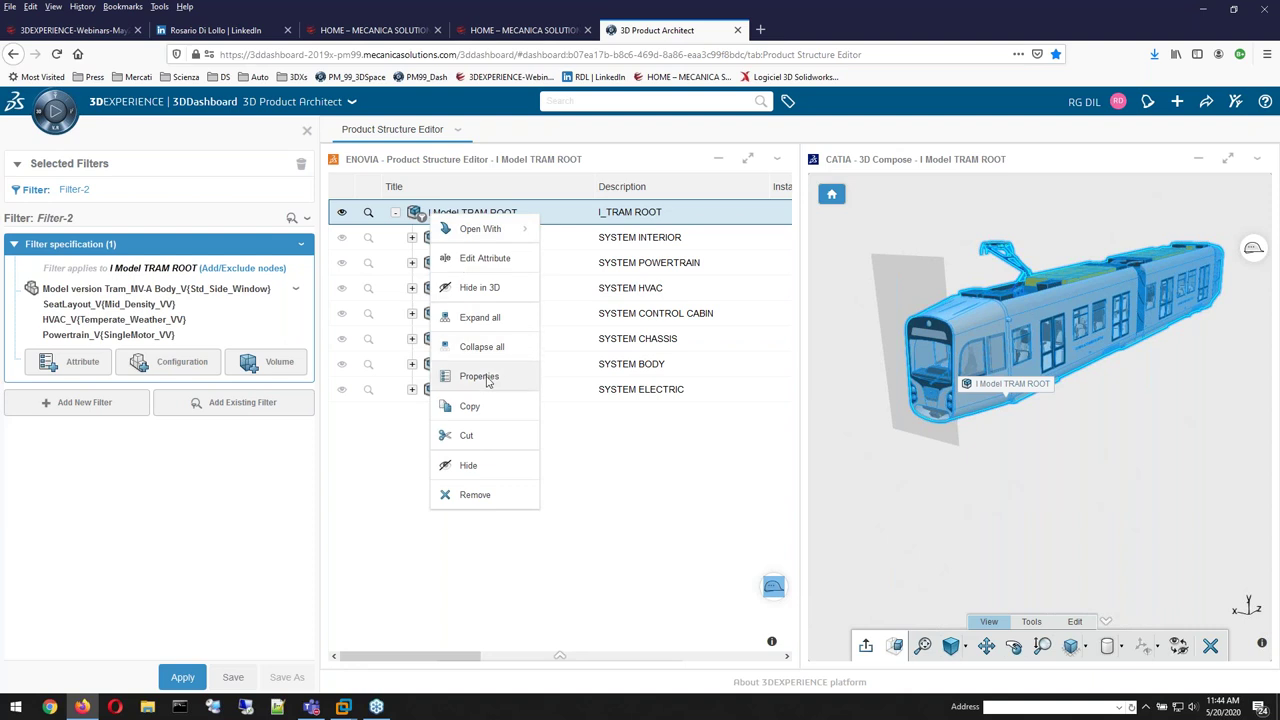
pyautogui.click(489, 320)
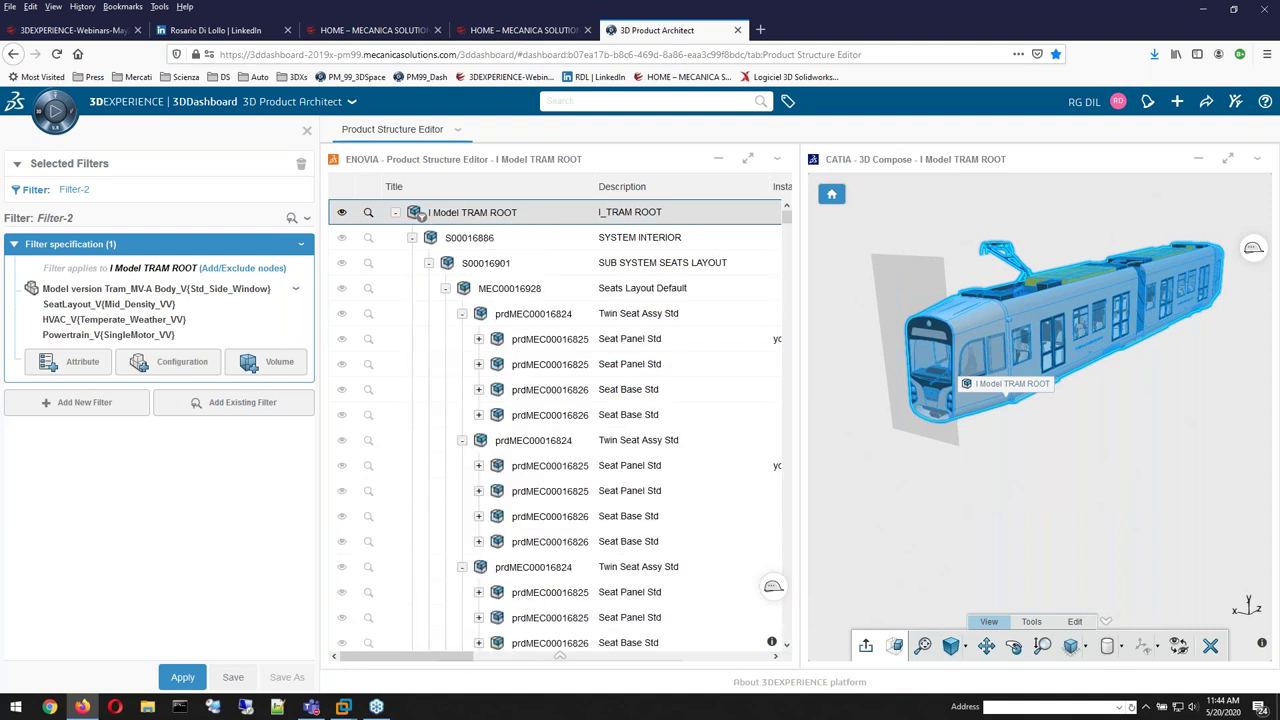
pyautogui.moveTo(560, 545)
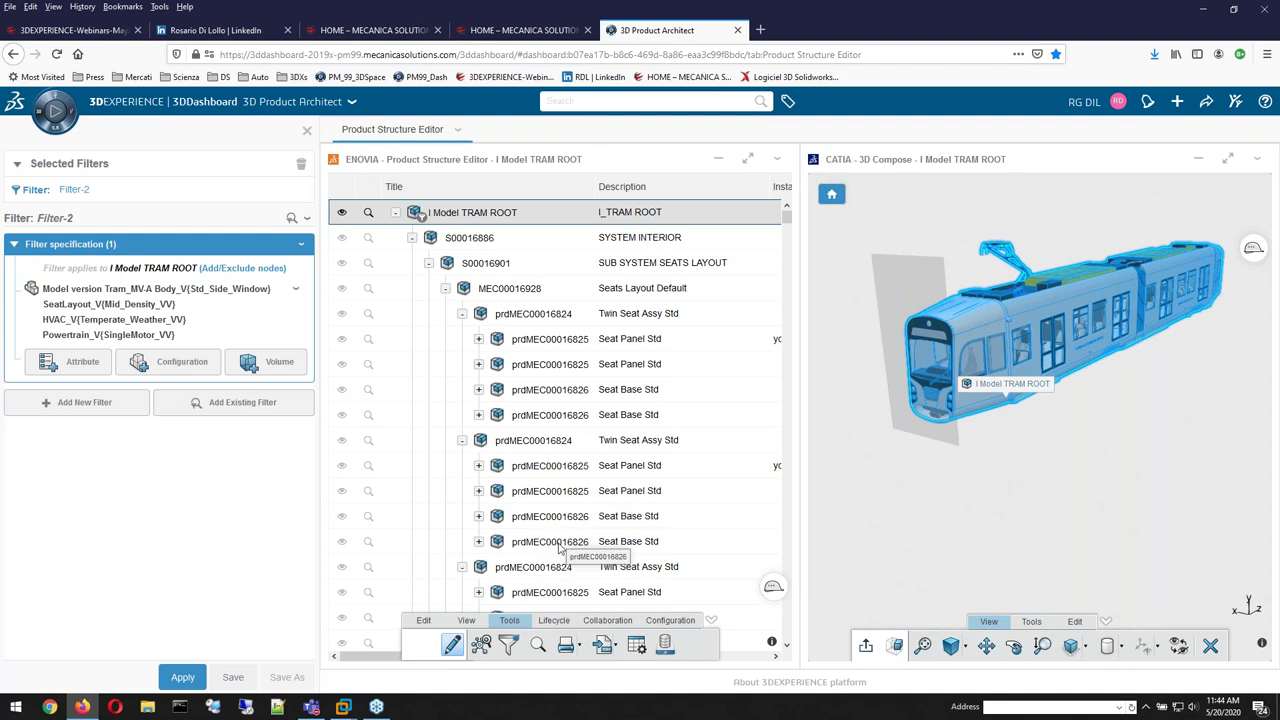
pyautogui.click(463, 621)
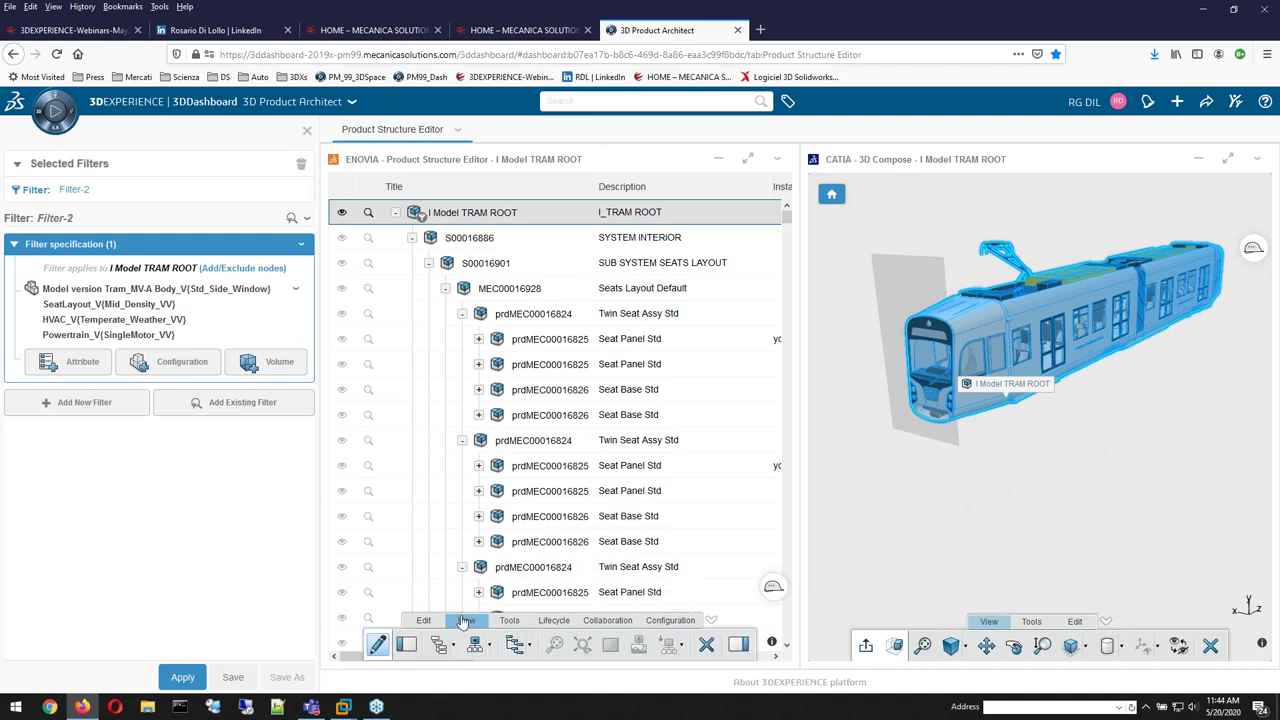
pyautogui.click(430, 621)
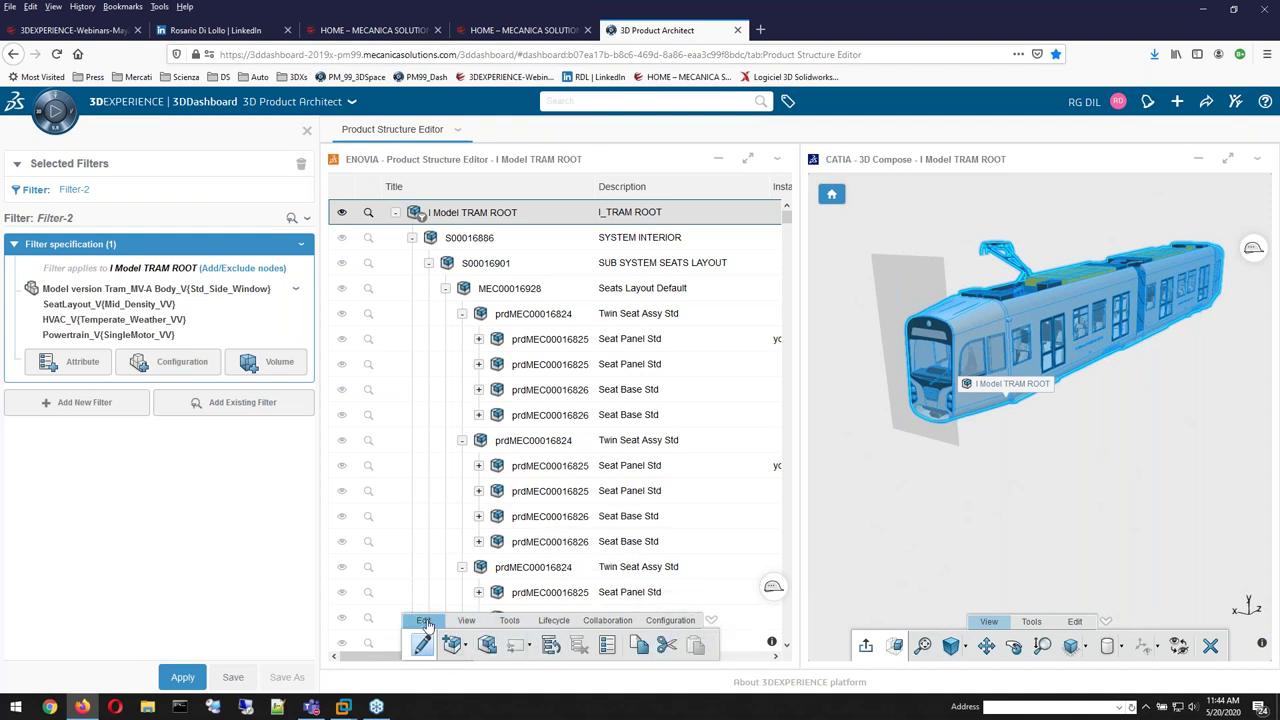
pyautogui.click(521, 622)
pyautogui.click(603, 645)
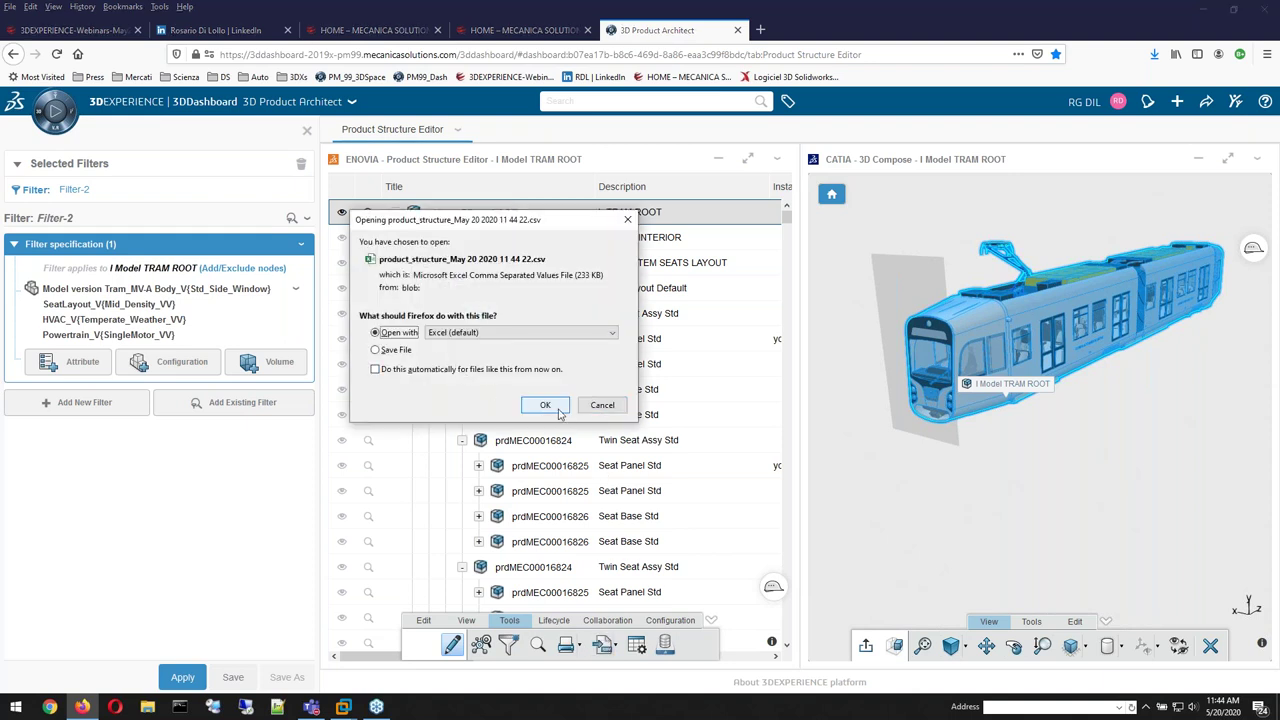
# Step: Review the CSV in Excel with column B widened, close without saving, and hide the filter panel
pyautogui.click(556, 409)
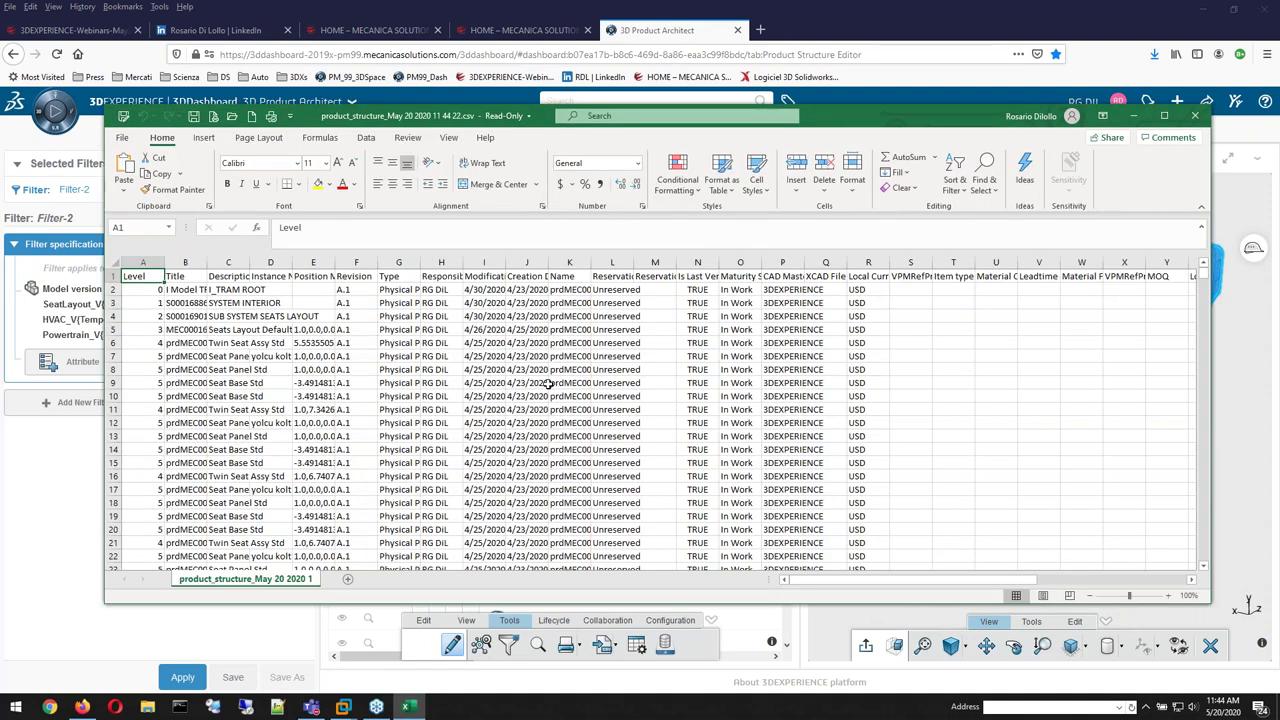
pyautogui.moveTo(207, 262); pyautogui.dragTo(404, 262)
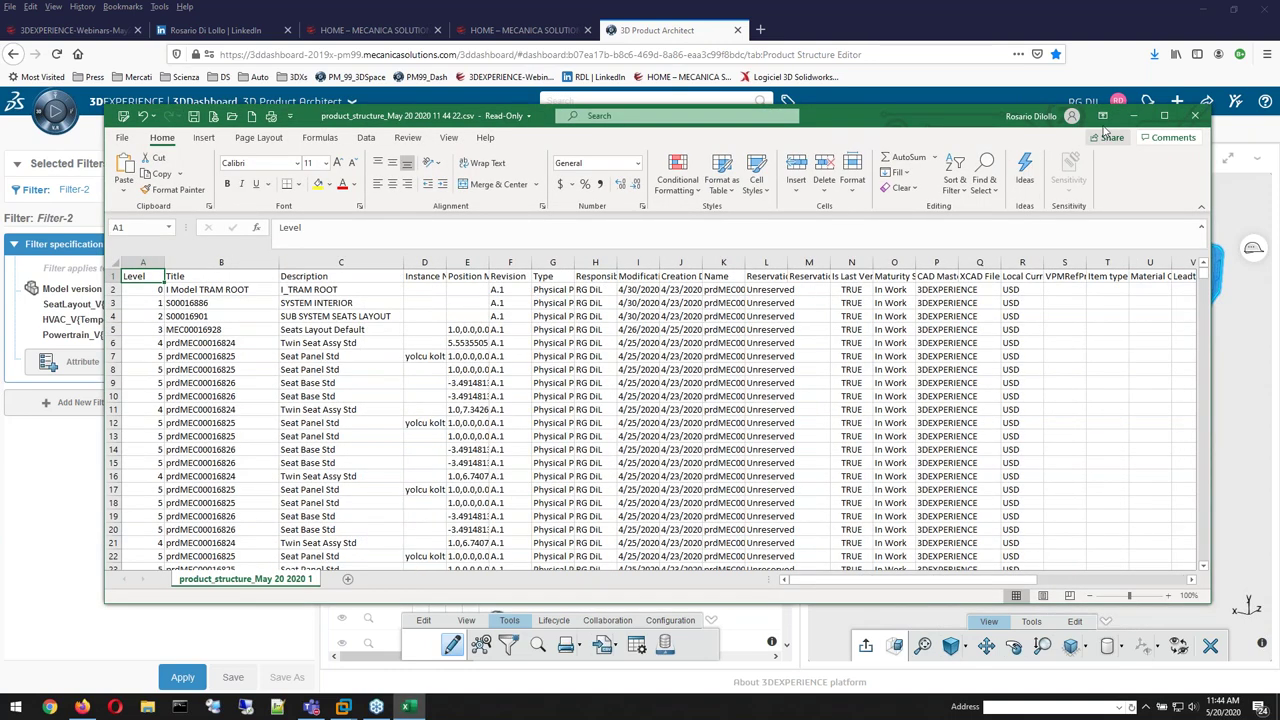
pyautogui.click(1193, 116)
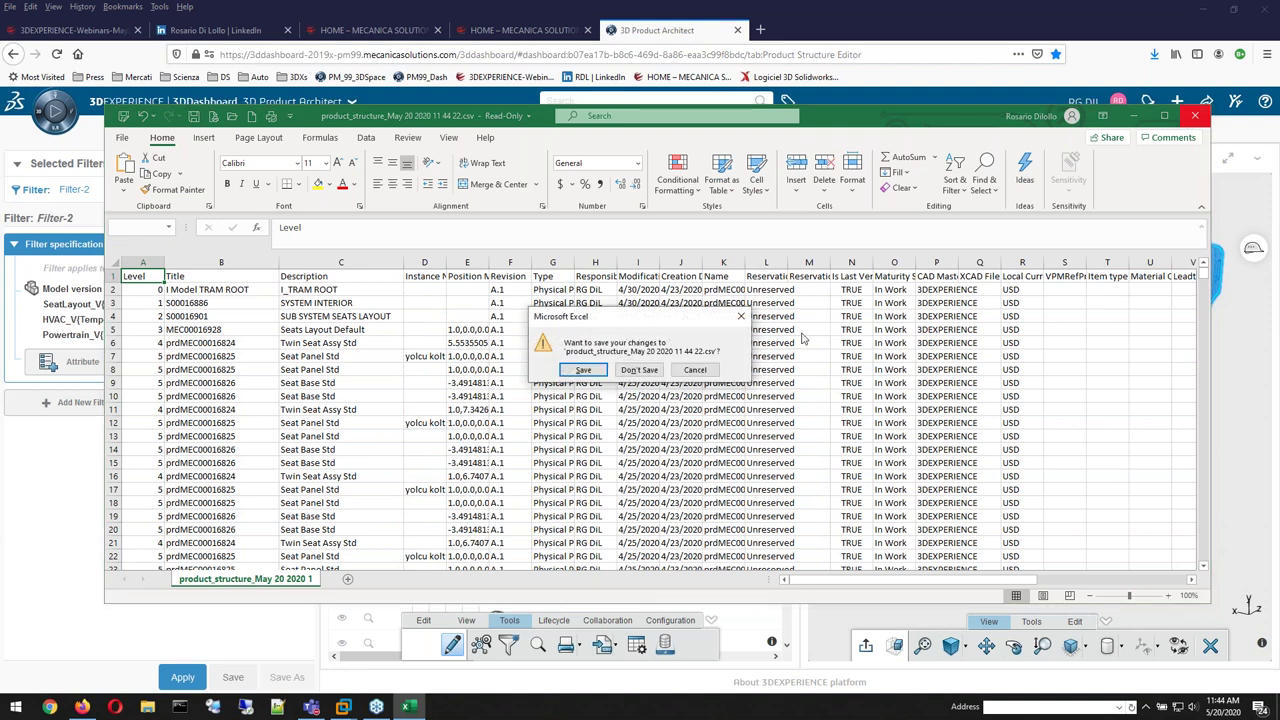
pyautogui.click(639, 370)
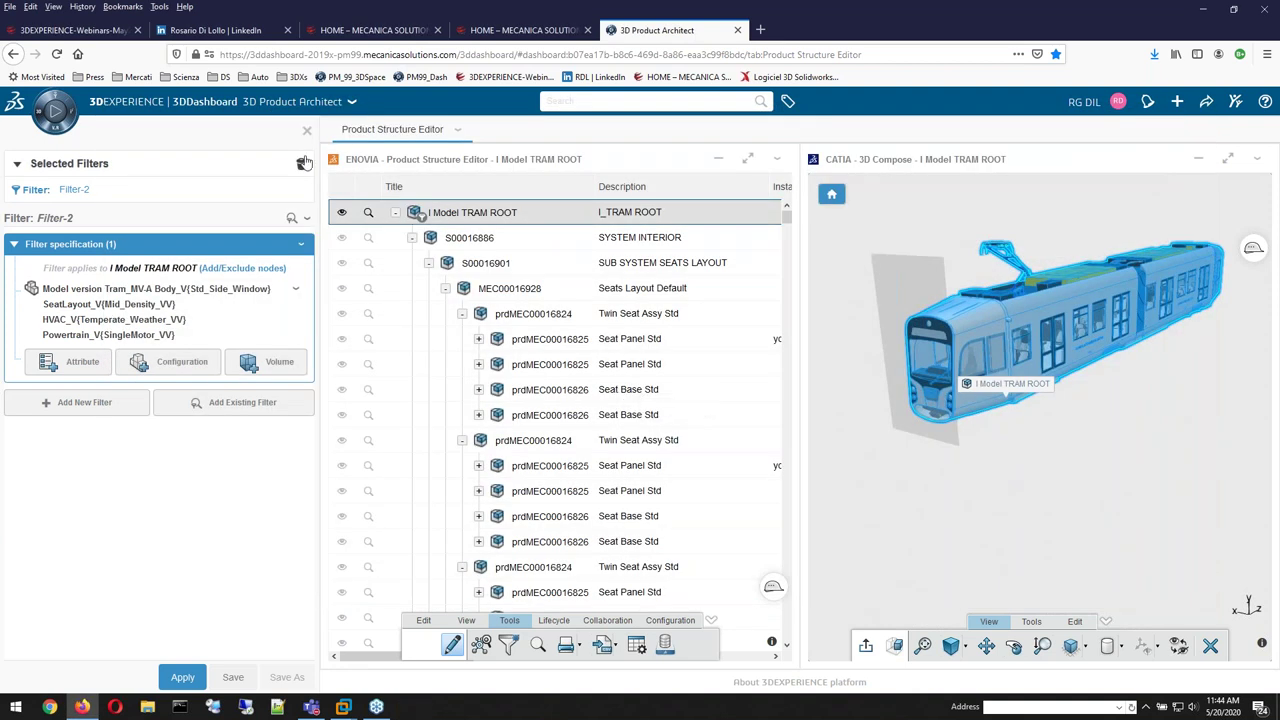
pyautogui.click(305, 134)
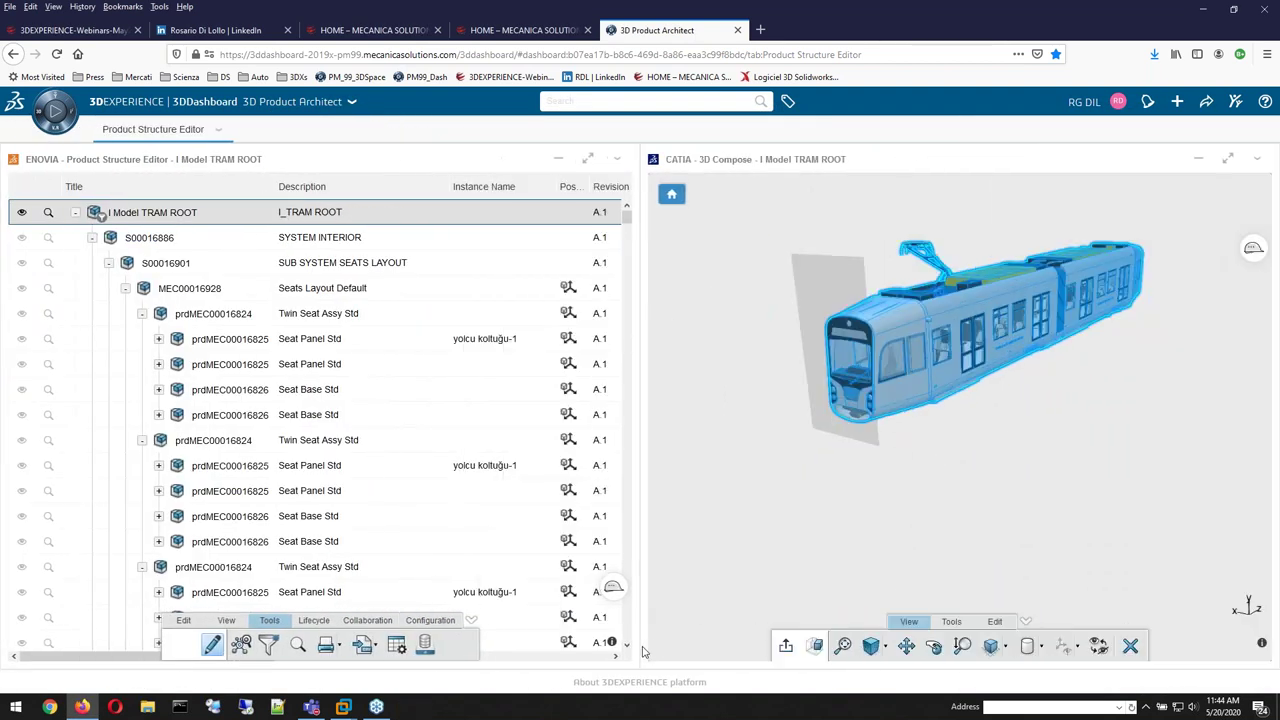
# Step: Orbit and select the tram in 3D Compose, then bring up the dashboards list
pyautogui.click(968, 509)
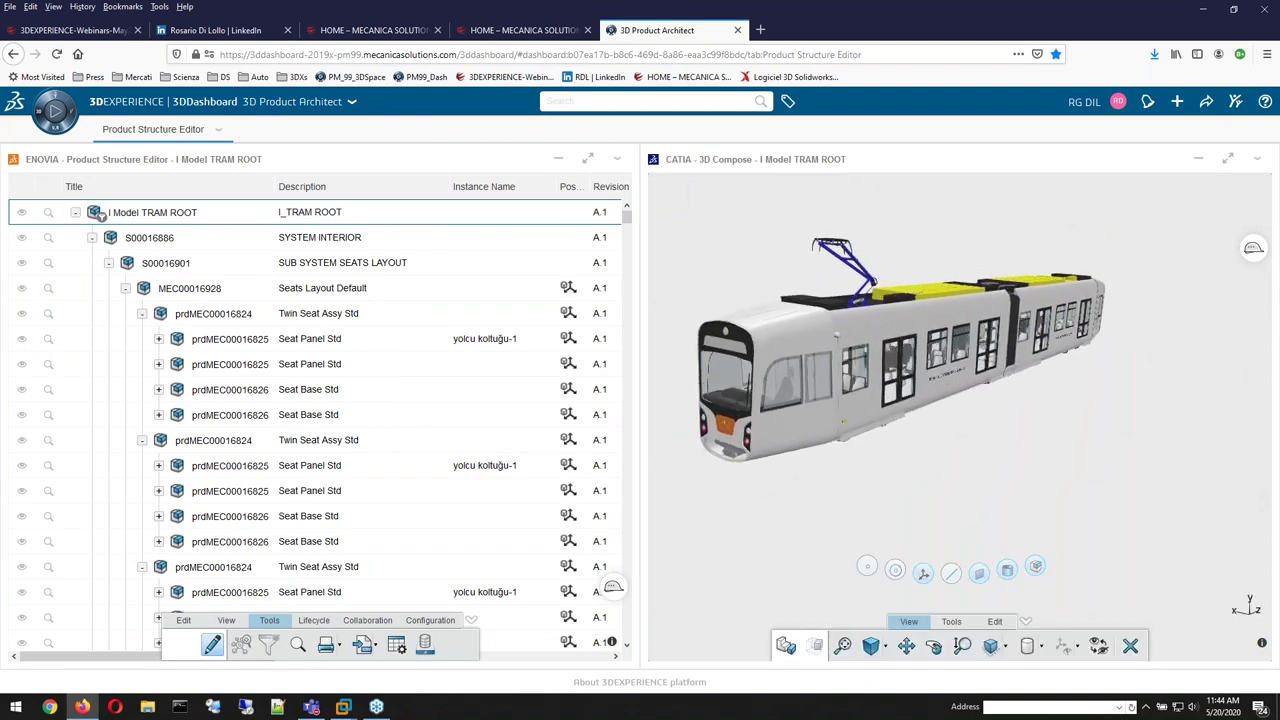
pyautogui.moveTo(956, 432); pyautogui.dragTo(951, 476, button='middle')
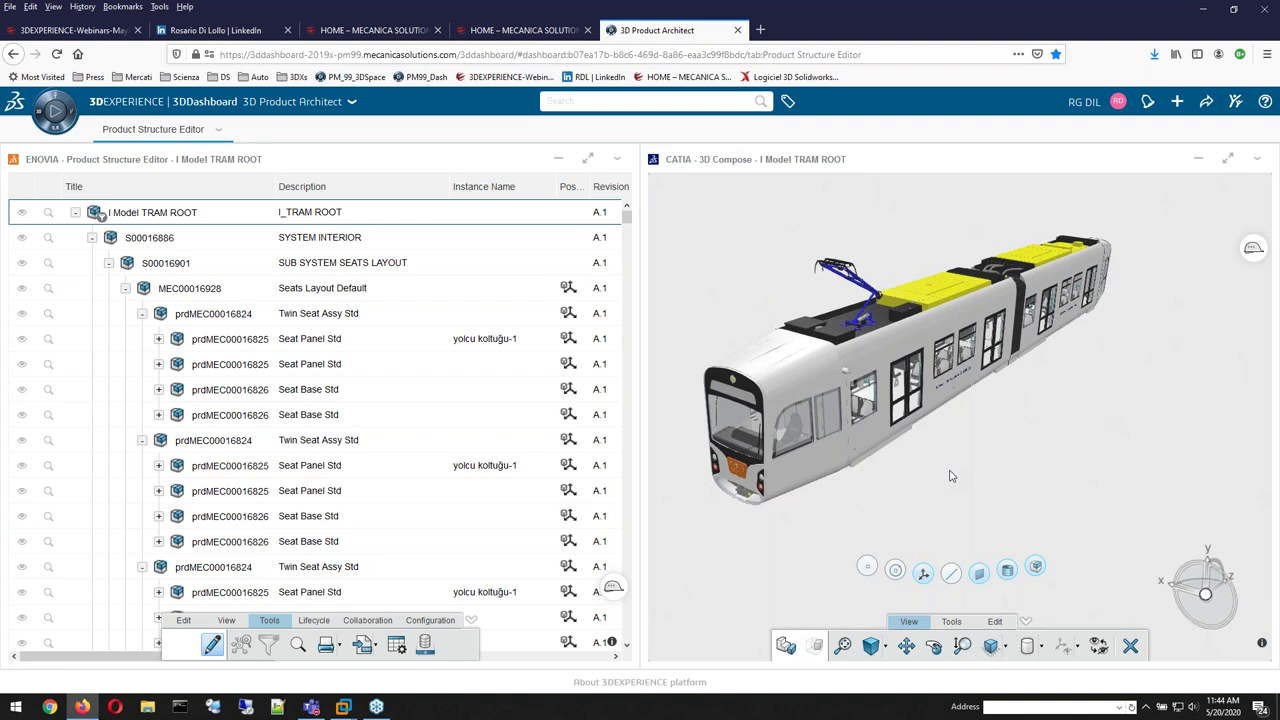
pyautogui.moveTo(837, 491); pyautogui.dragTo(896, 463, button='middle')
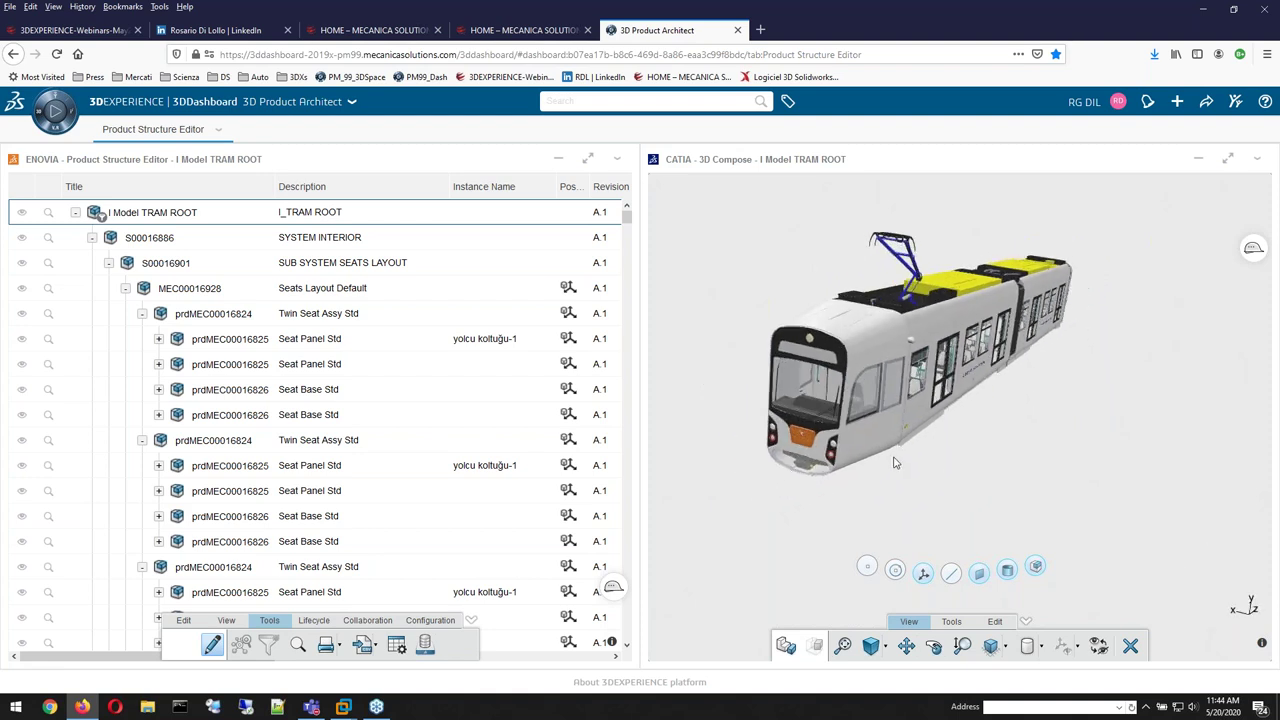
pyautogui.click(108, 222)
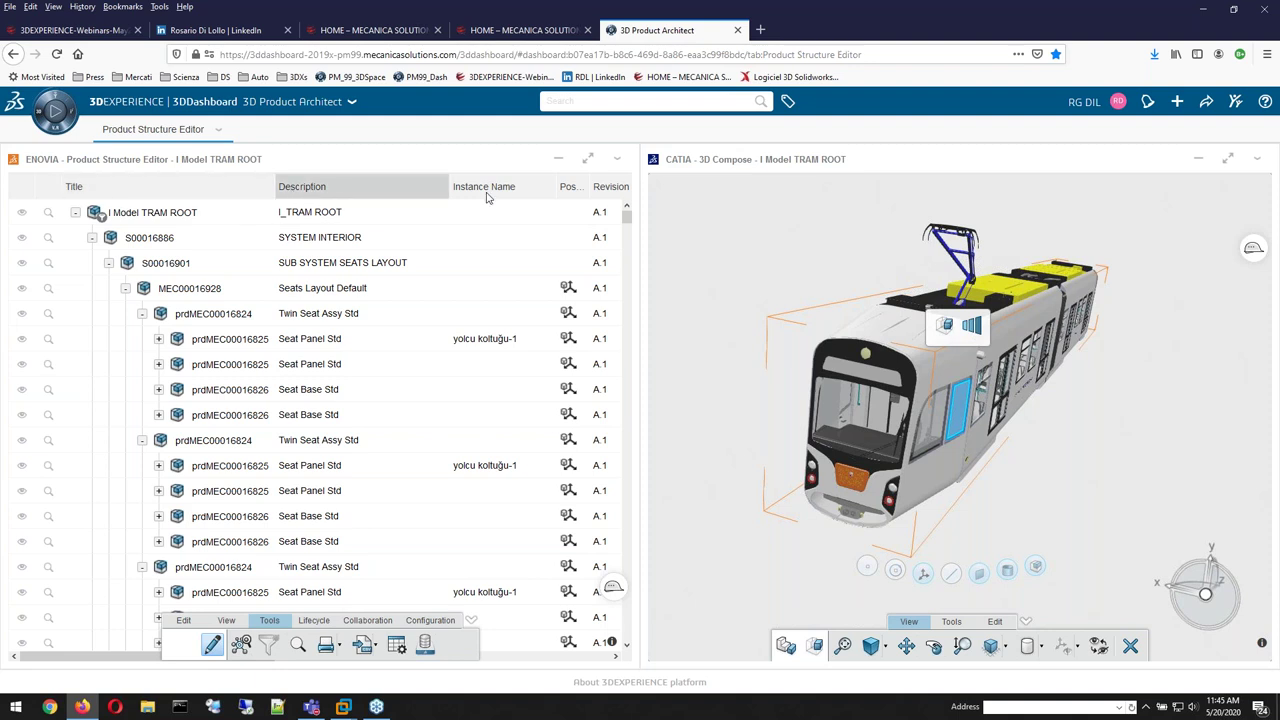
pyautogui.click(838, 206)
pyautogui.moveTo(1026, 297); pyautogui.dragTo(1005, 444, button='middle')
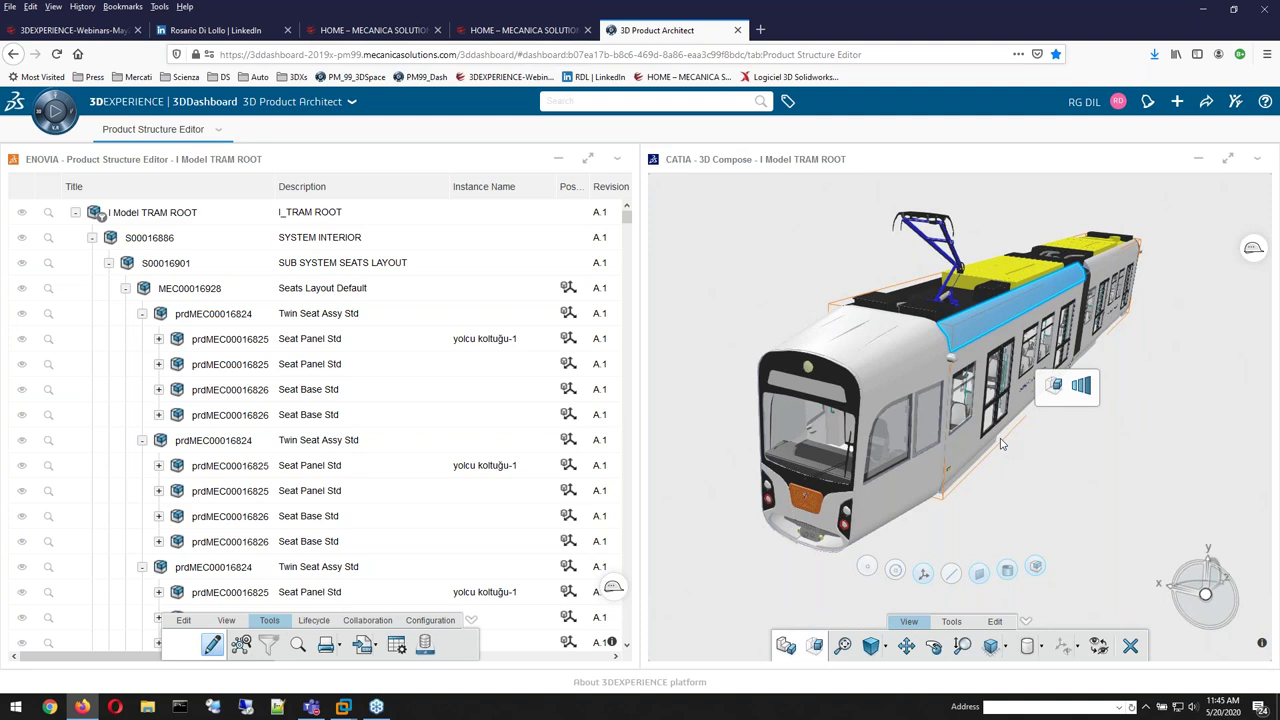
pyautogui.click(300, 101)
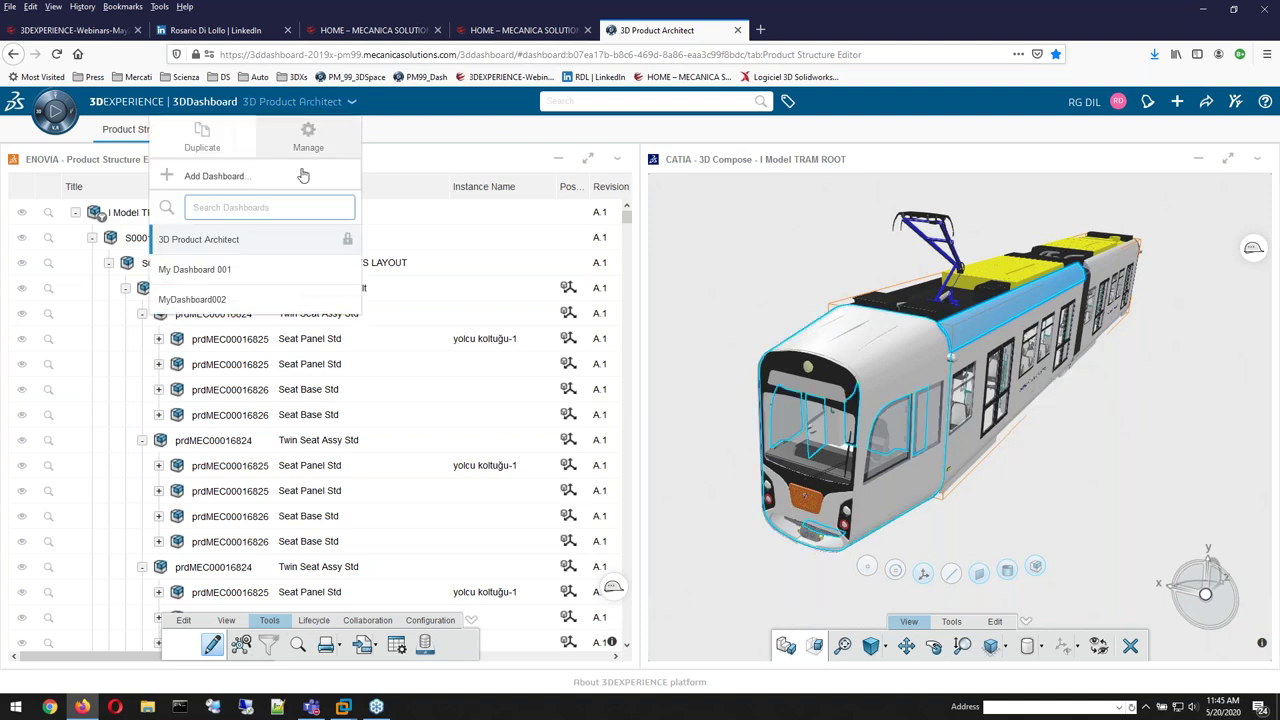
# Step: Switch to My Dashboard 001's Change Management tab and load MEC00016920 A.1 into Product Structure Explore
pyautogui.click(218, 269)
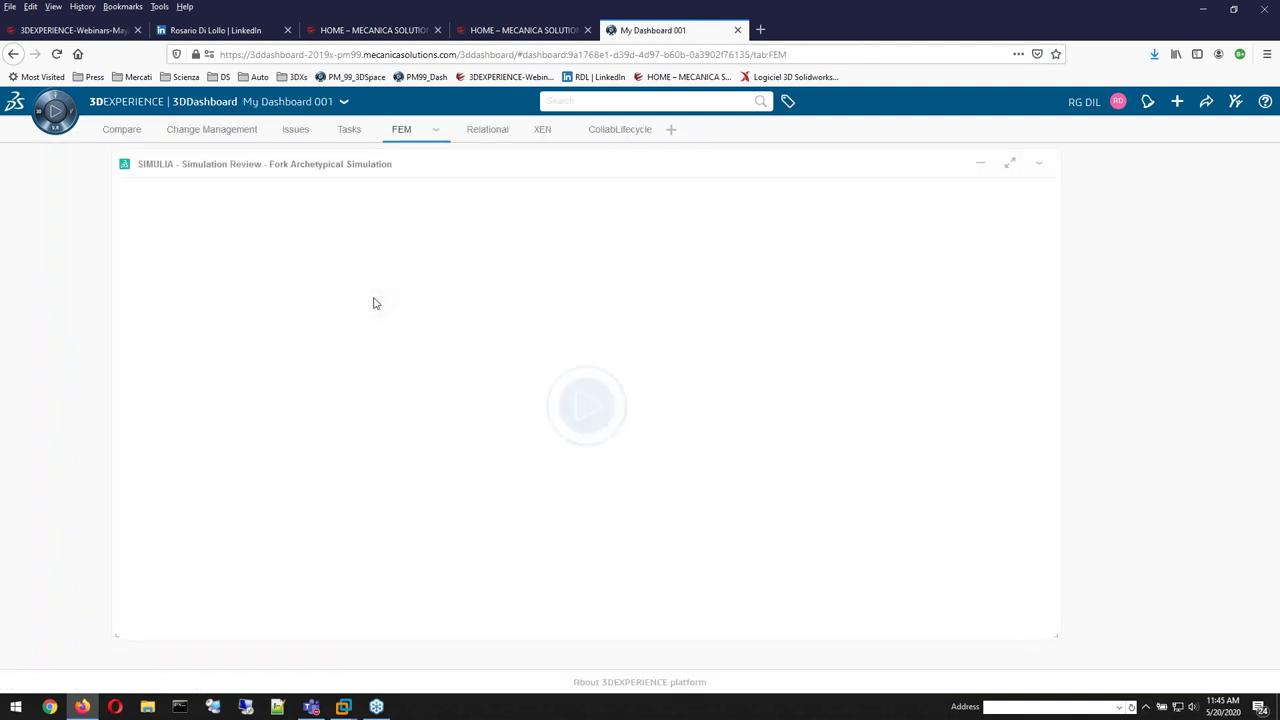
pyautogui.click(208, 129)
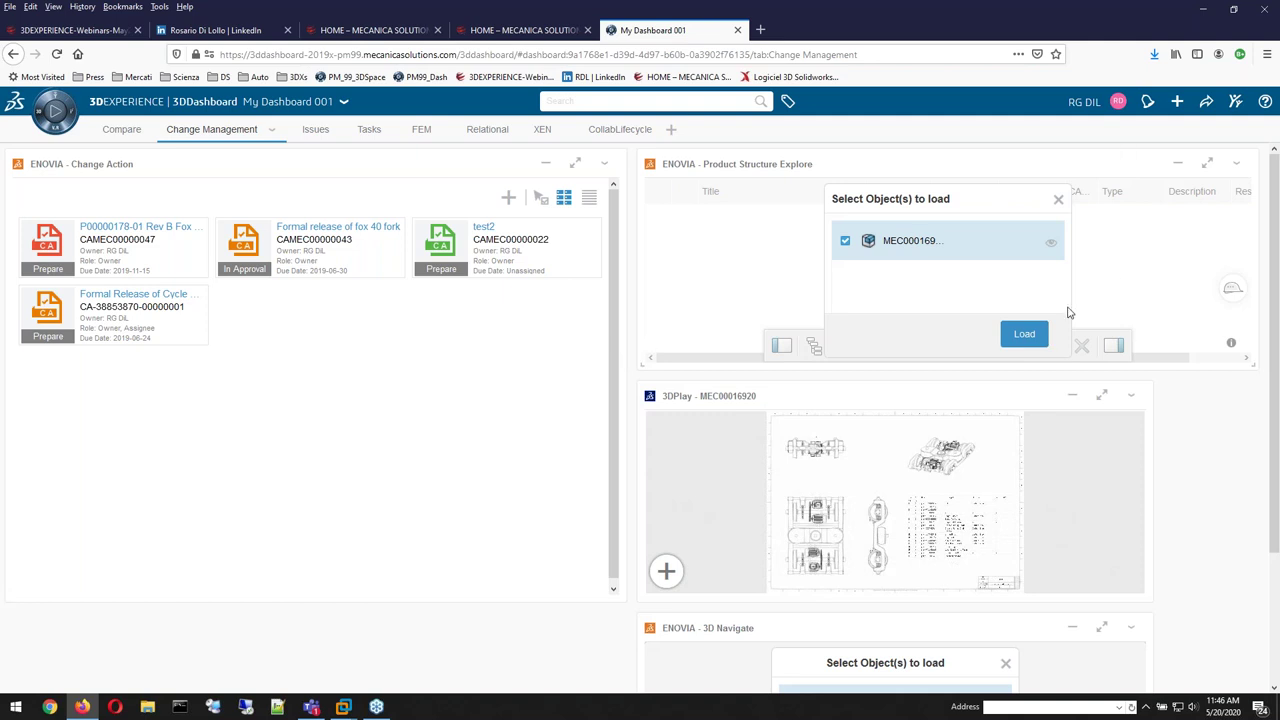
pyautogui.click(1030, 334)
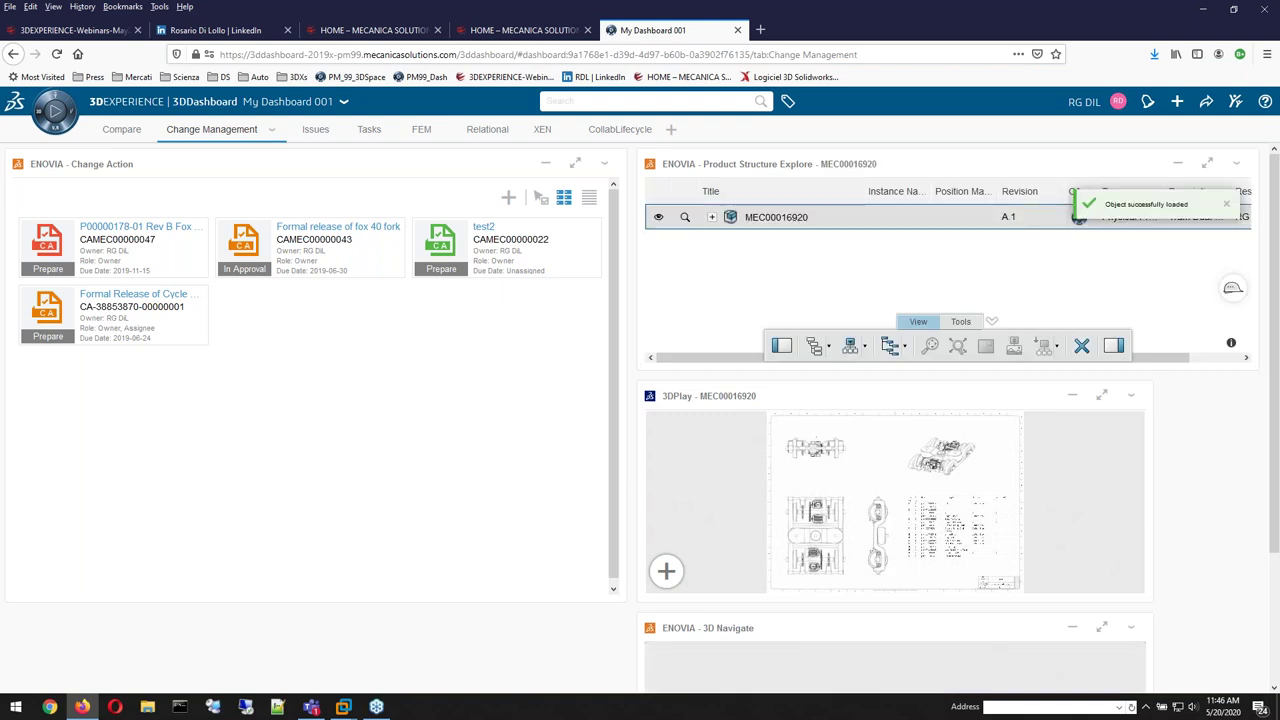